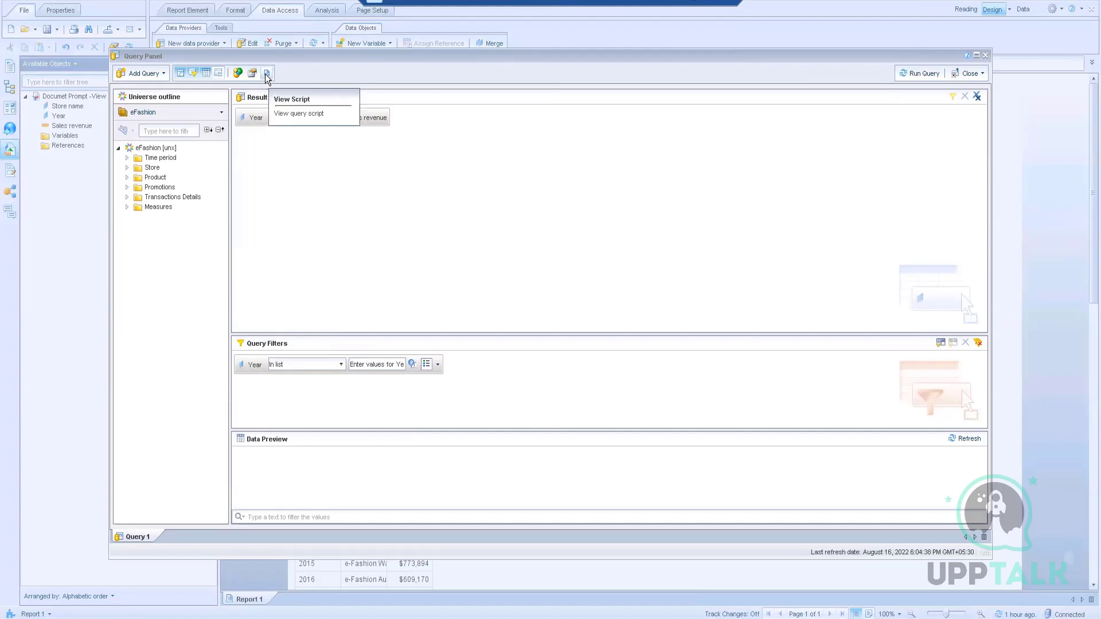
Step: Show the generated SQL script and highlight its Year, Store name and FROM-clause table references
click(267, 73)
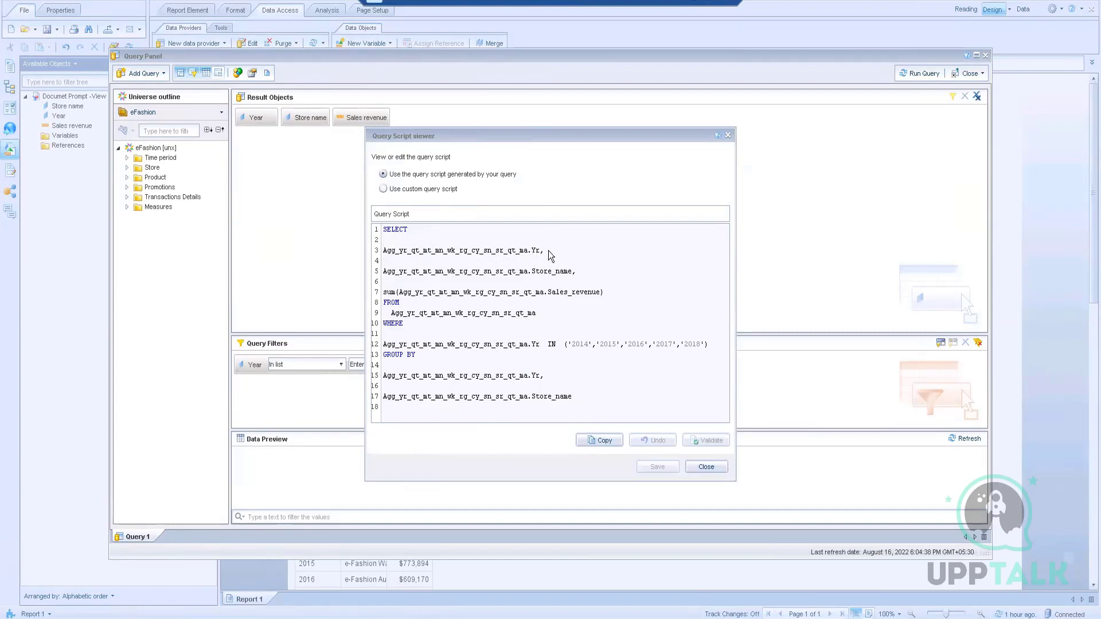
drag(540, 253, 384, 253)
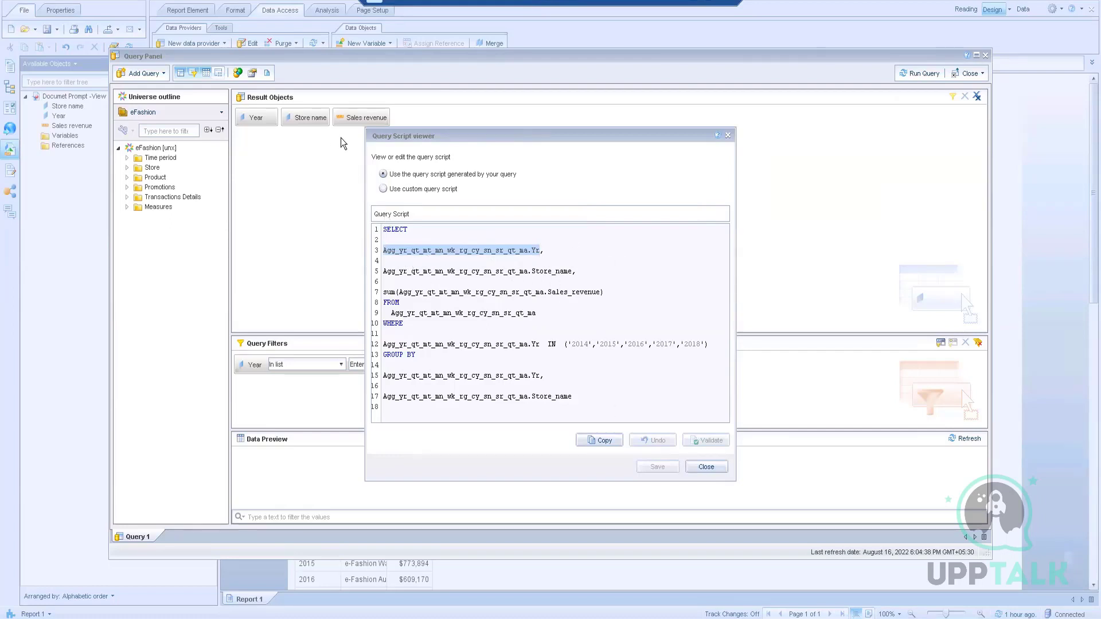
drag(572, 272, 374, 273)
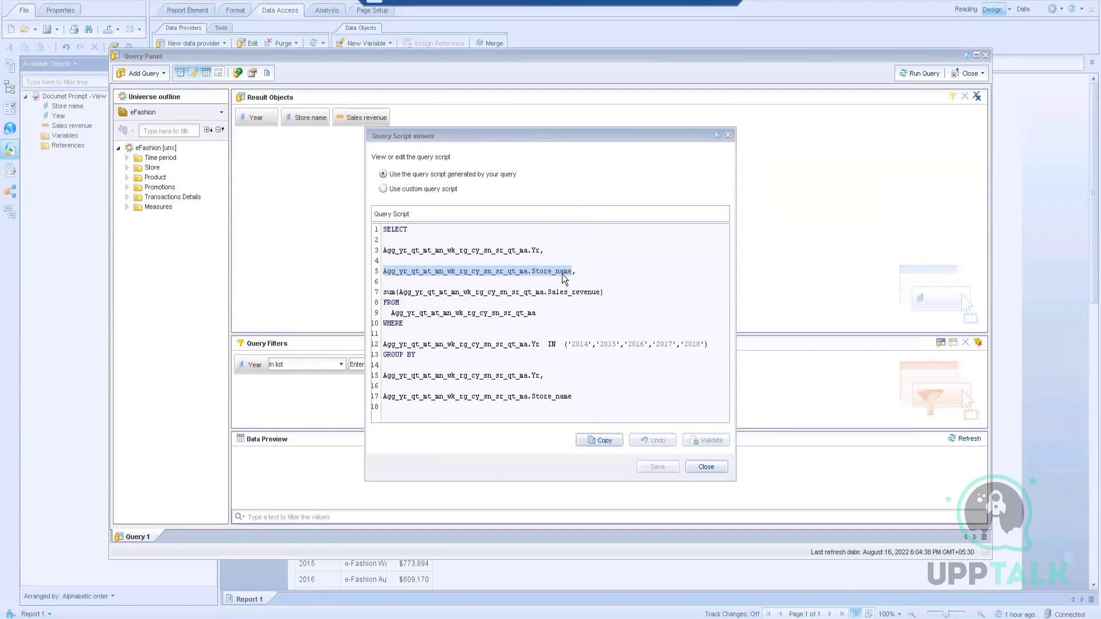
click(617, 298)
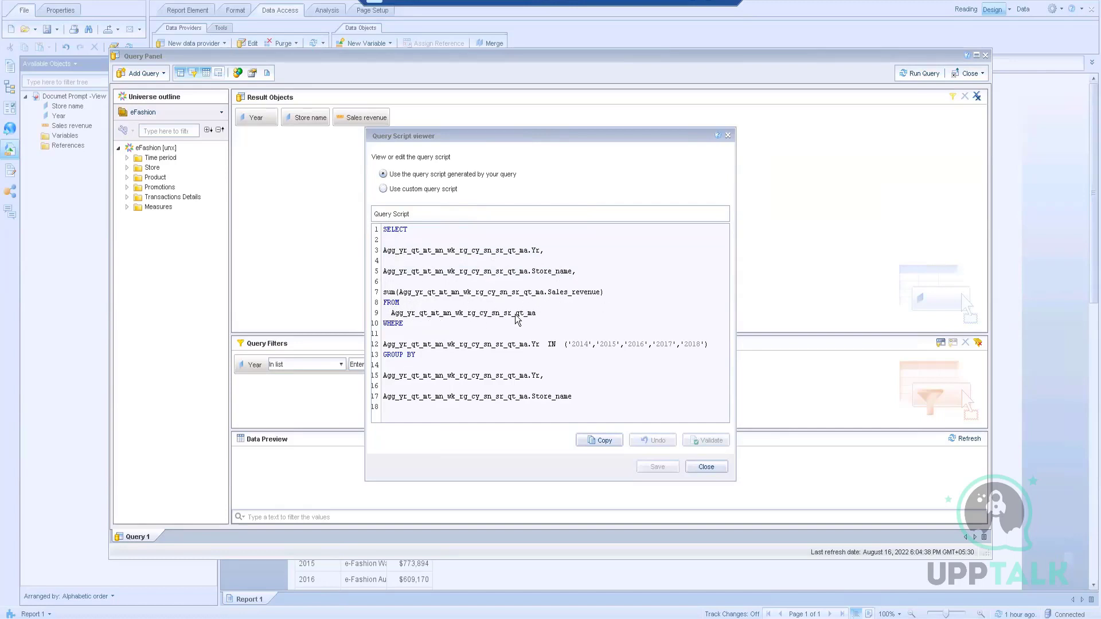
drag(536, 313, 395, 315)
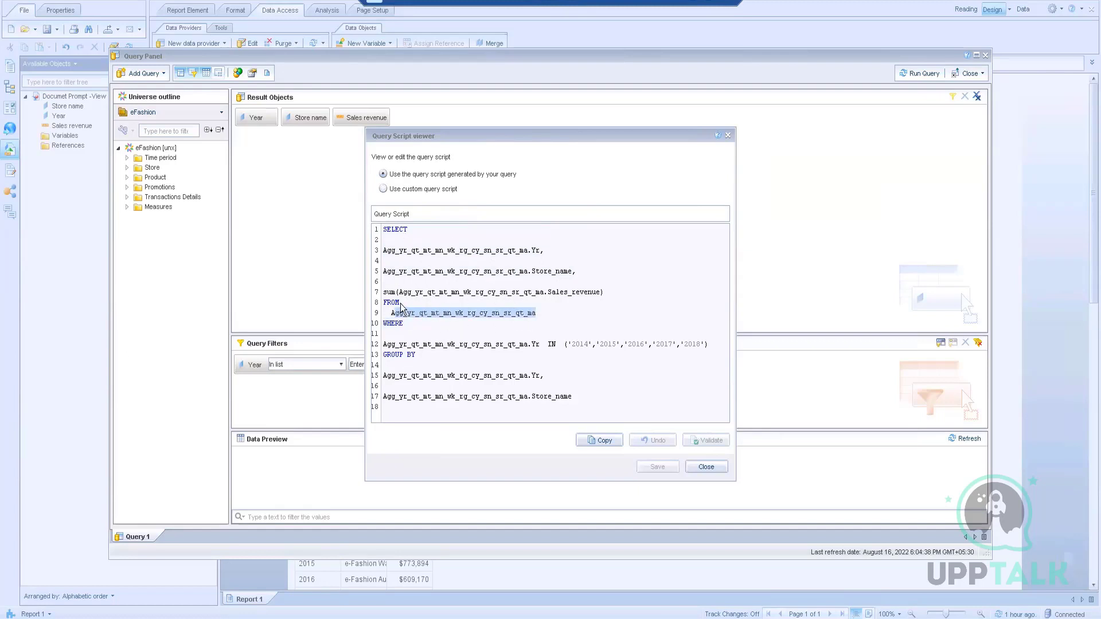
click(417, 331)
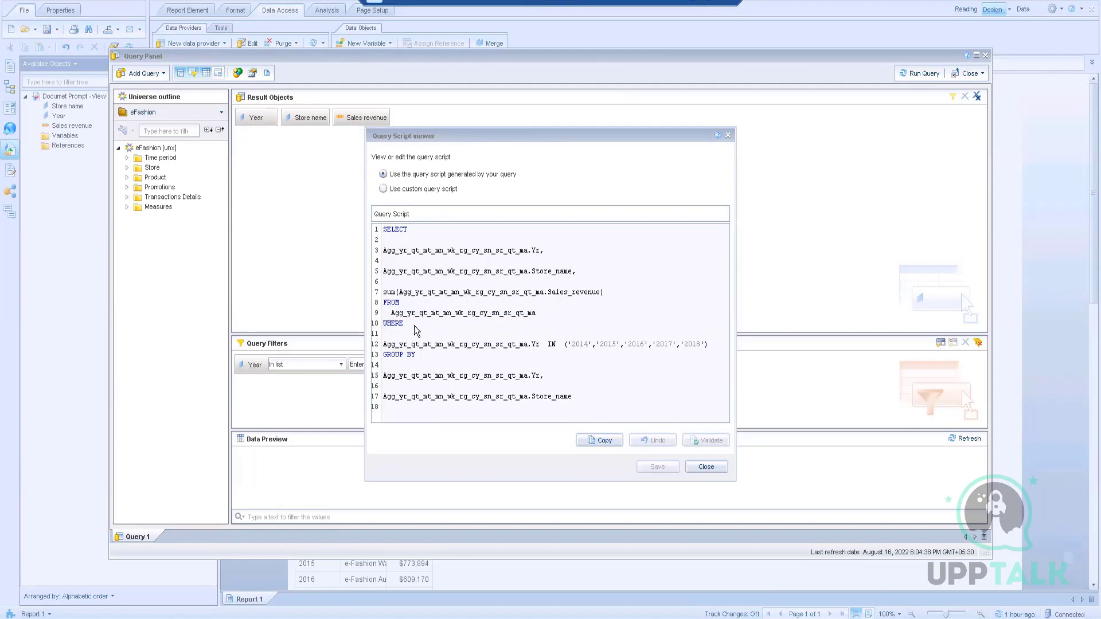
drag(545, 136, 654, 96)
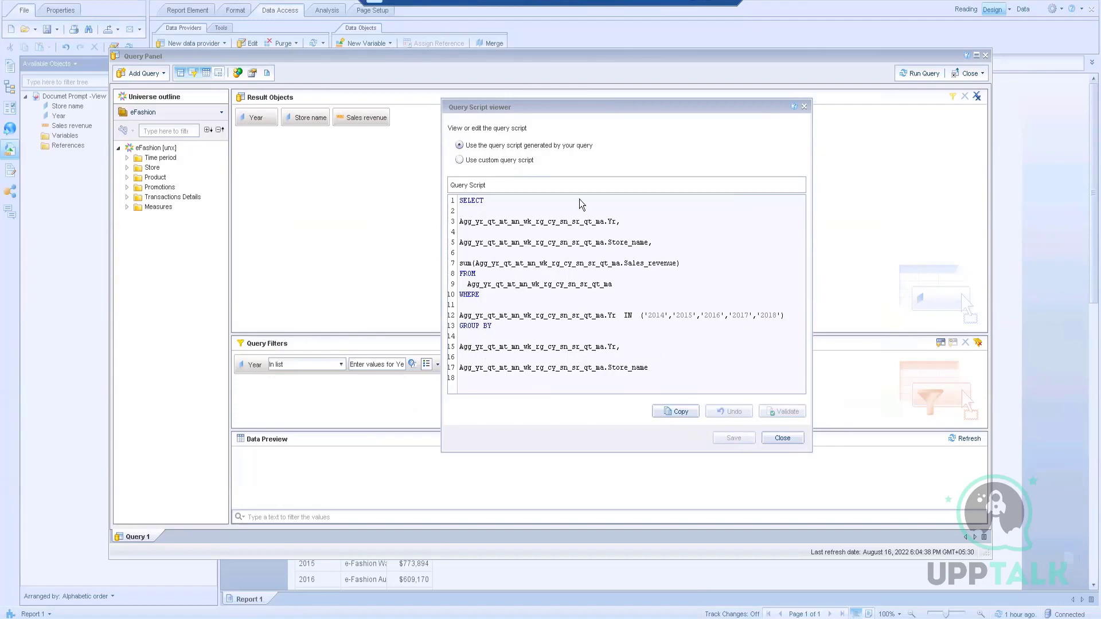
Step: Select the entire SQL script, then close the Query Script viewer
drag(673, 373, 454, 200)
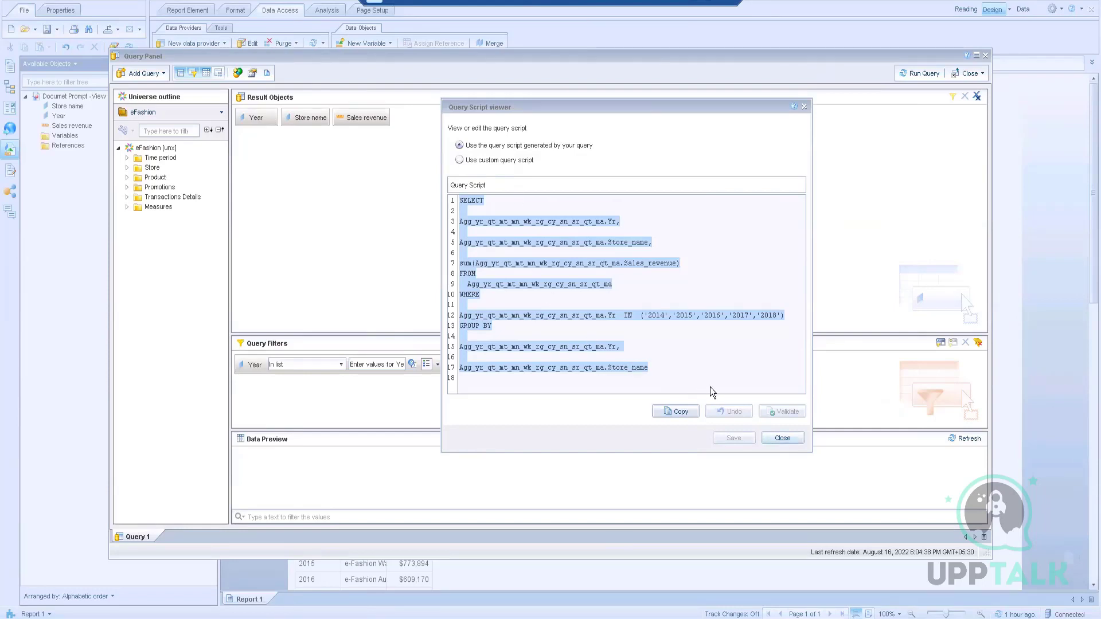
click(782, 437)
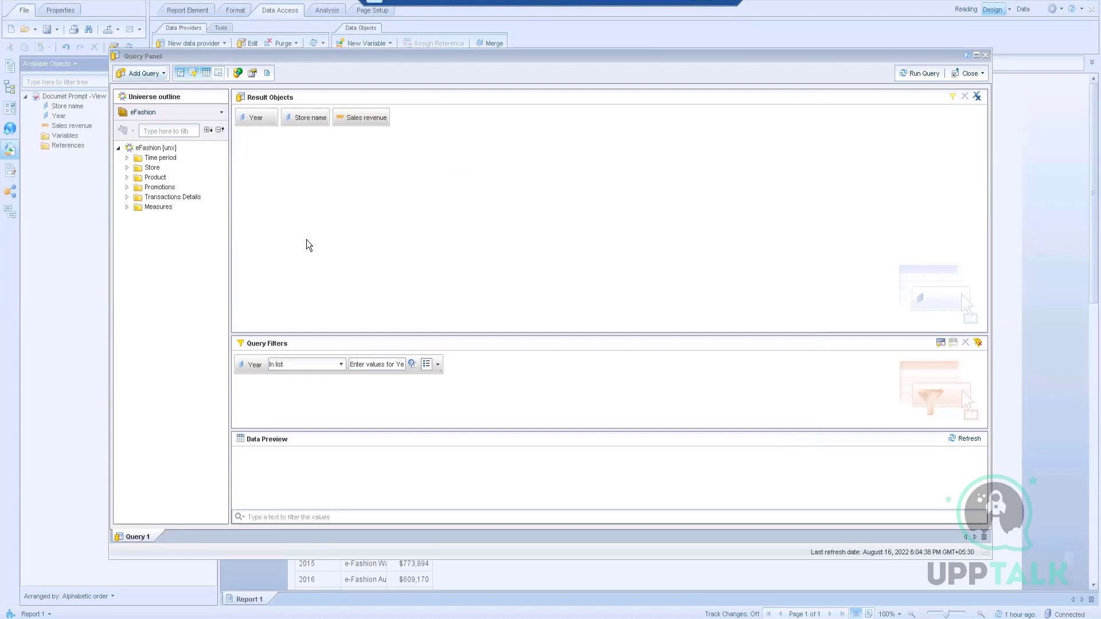
Step: Leave the current Query Panel and create a new document on the eFashion universe
click(985, 55)
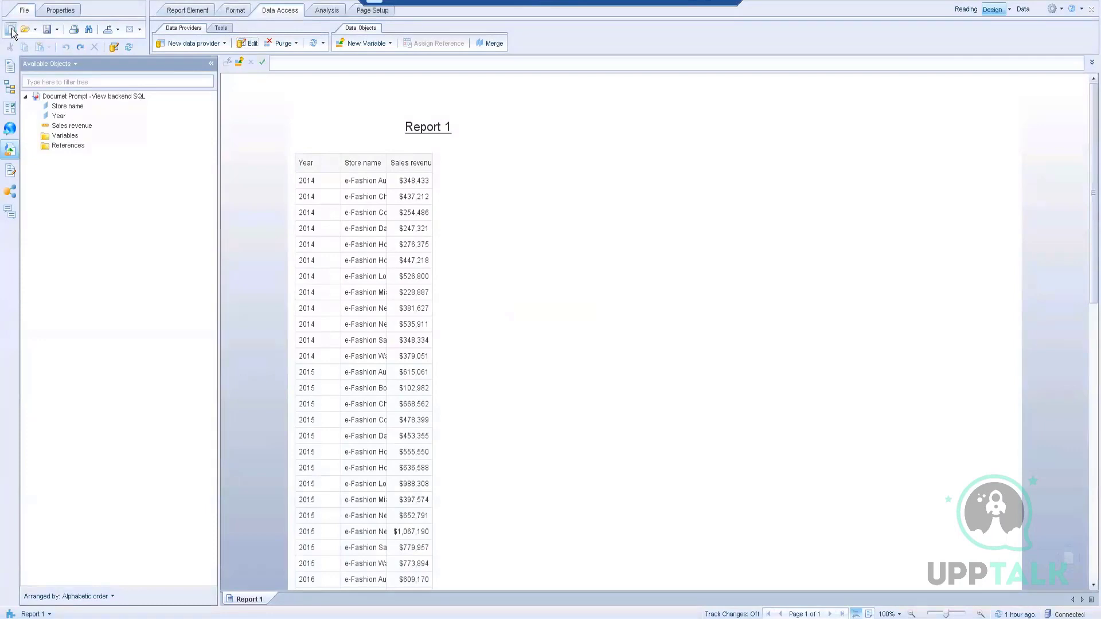
click(11, 29)
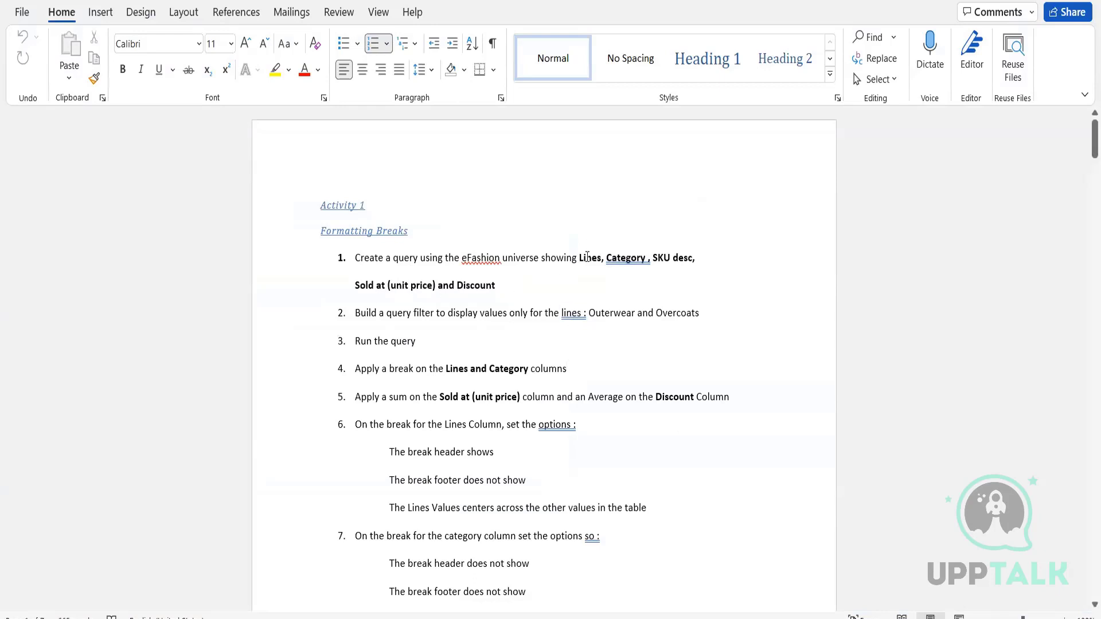
drag(578, 258, 597, 280)
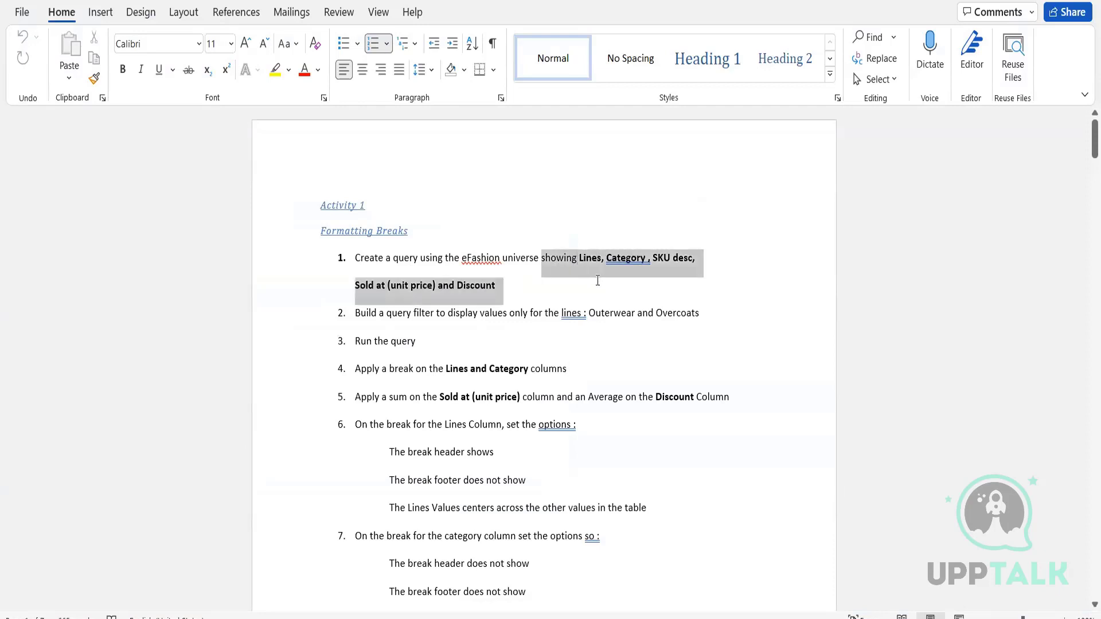
click(581, 304)
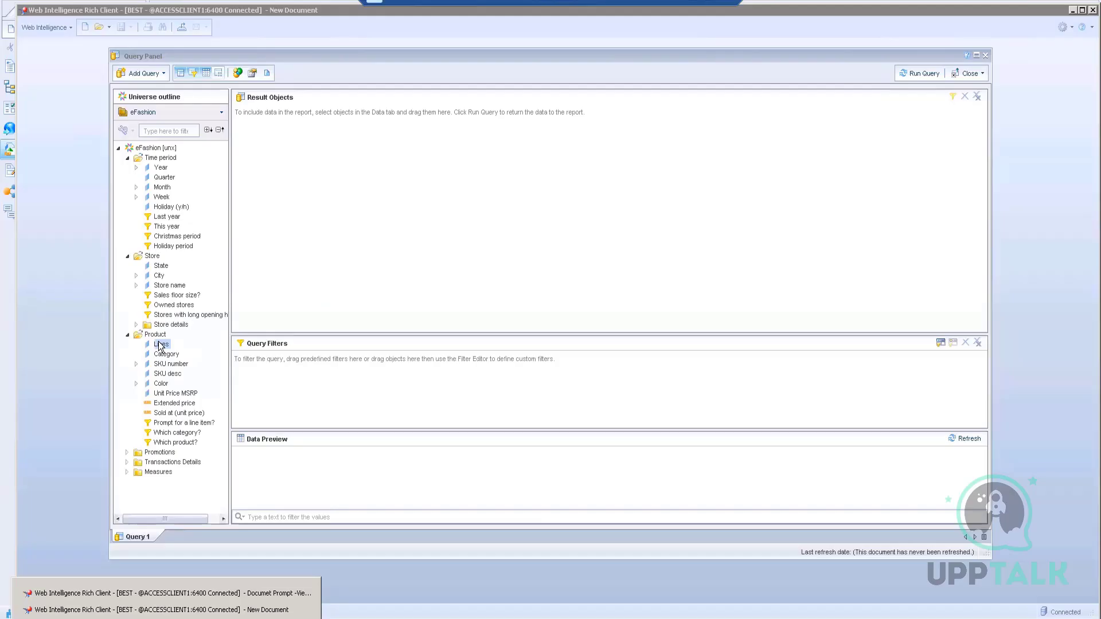
Step: Place Lines, SKU desc, Category, Sold at (unit price) and Measures' Discount in Result Objects
double_click(162, 344)
double_click(165, 375)
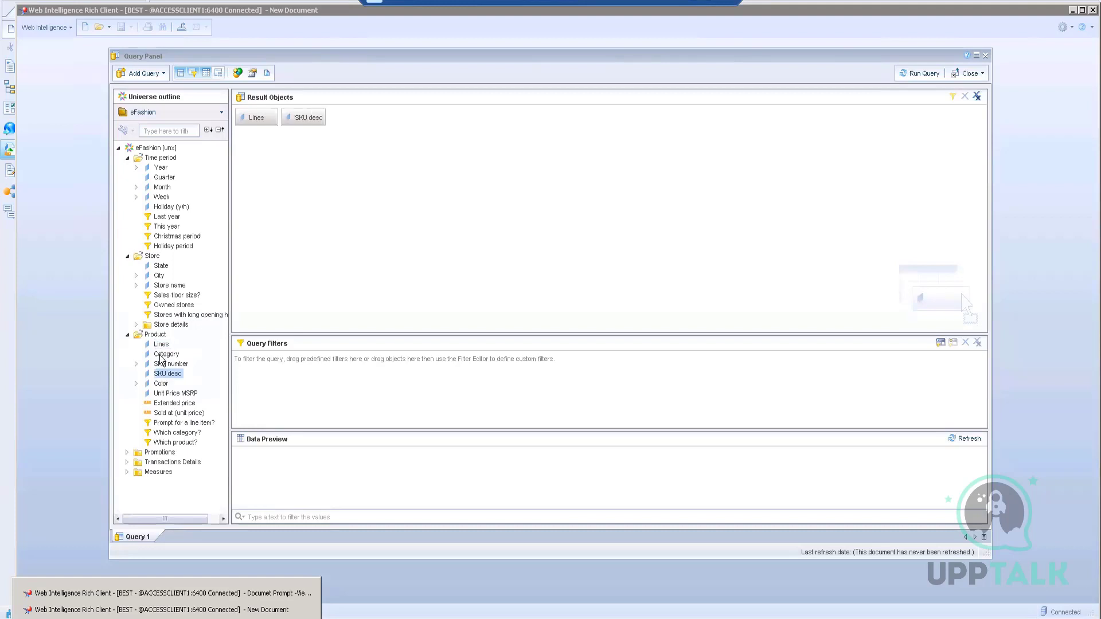
double_click(163, 355)
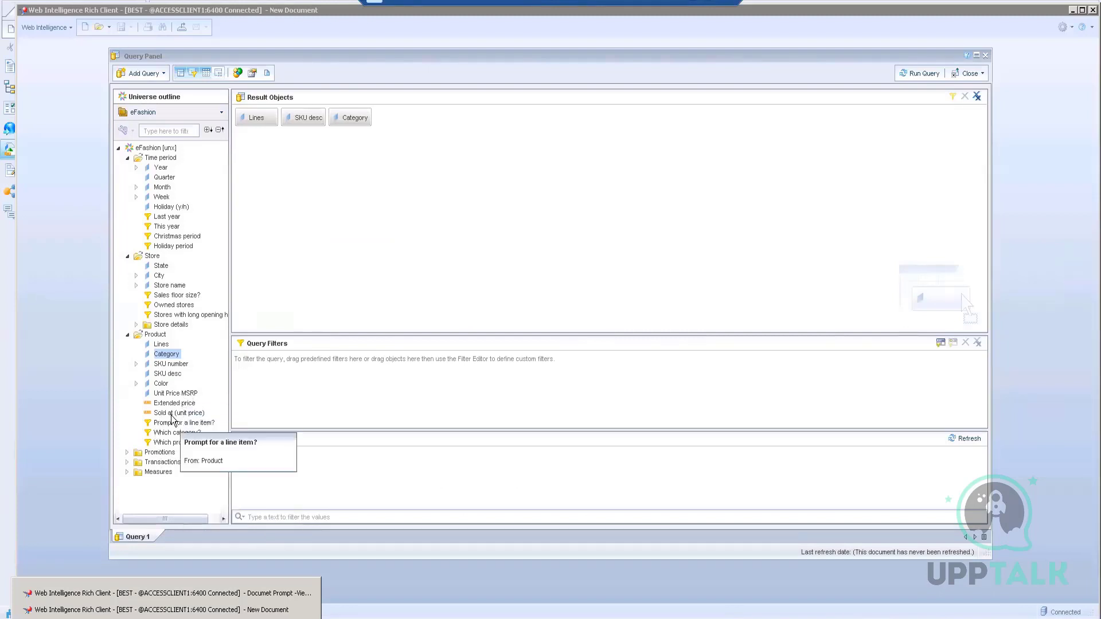
click(171, 414)
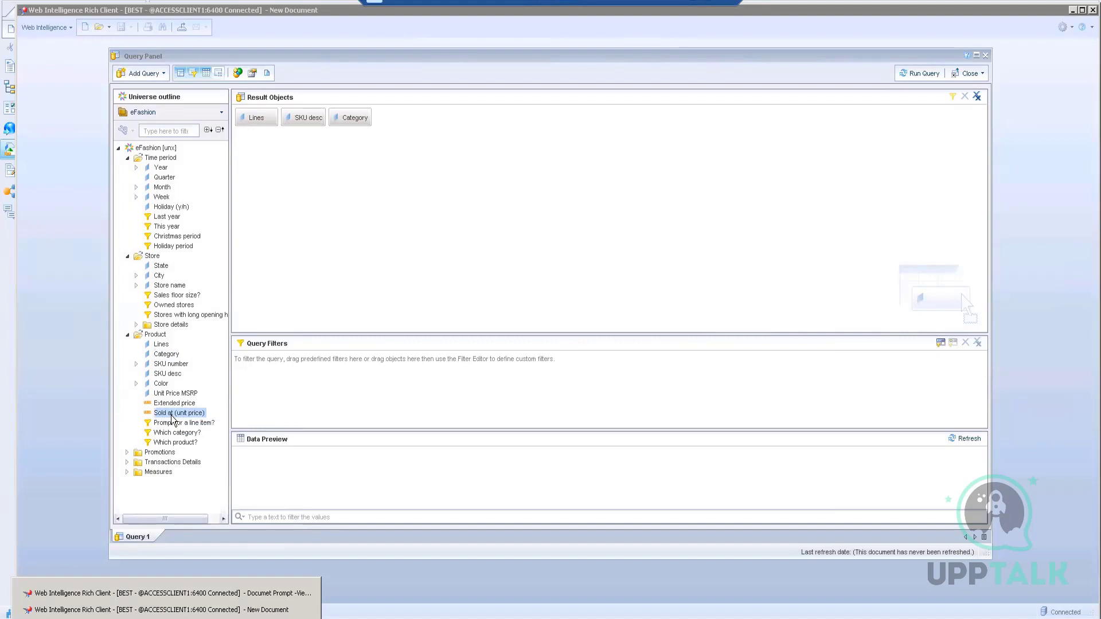
double_click(172, 415)
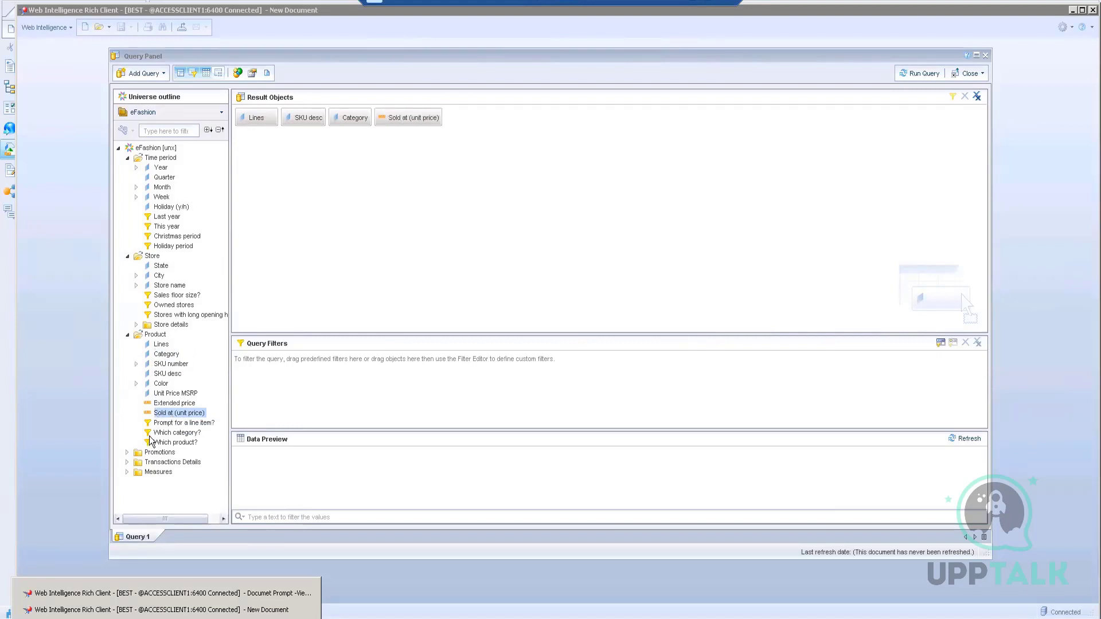
click(128, 471)
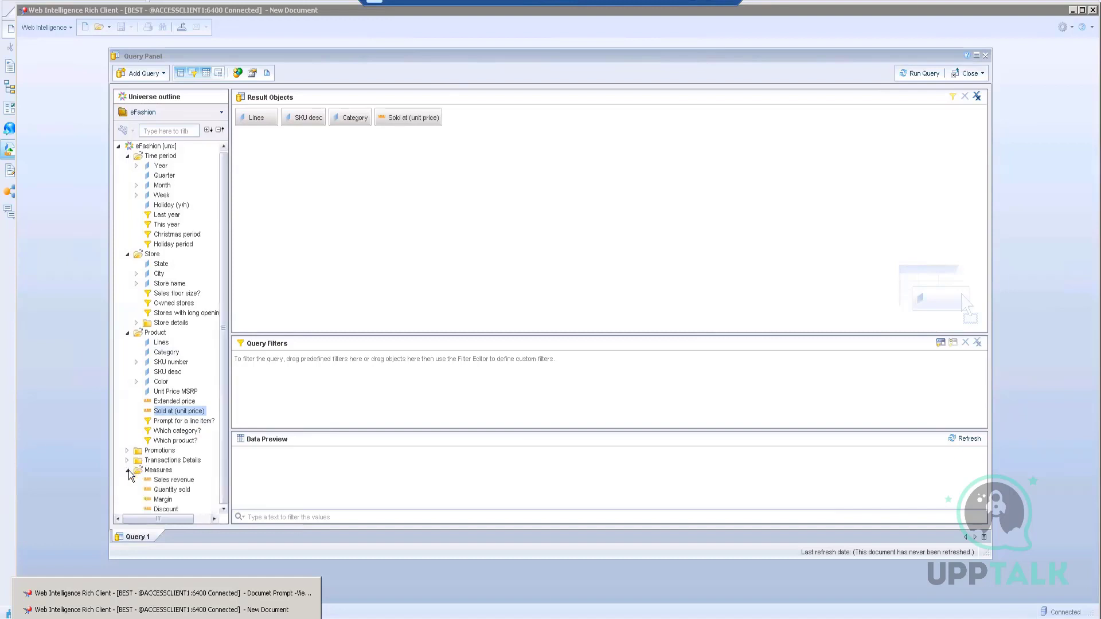
double_click(165, 509)
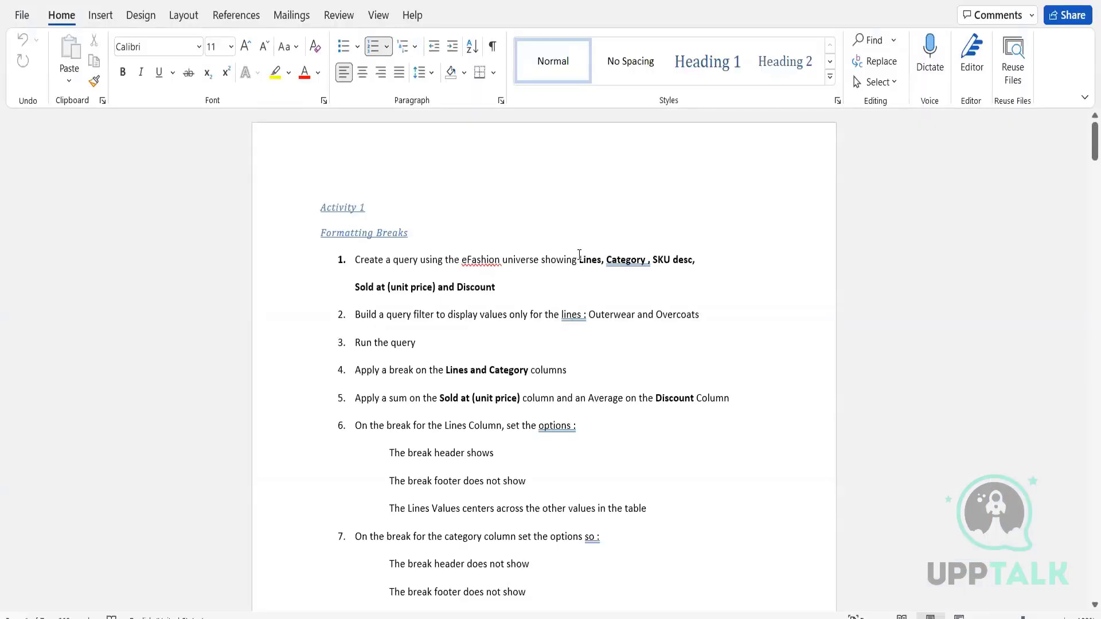
drag(578, 259, 596, 284)
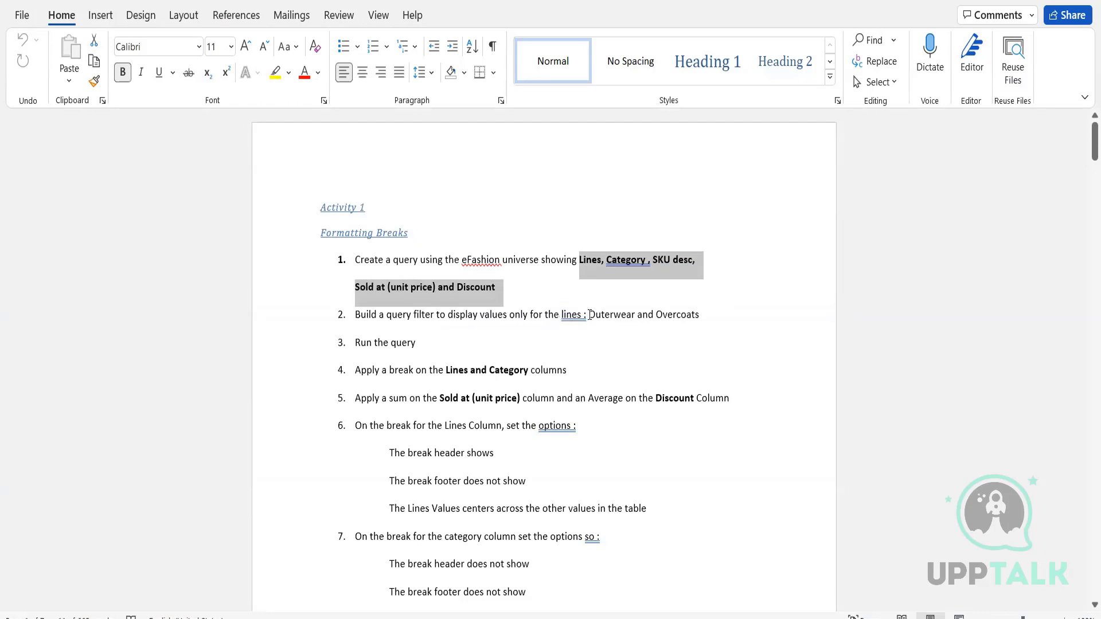
drag(589, 314, 699, 318)
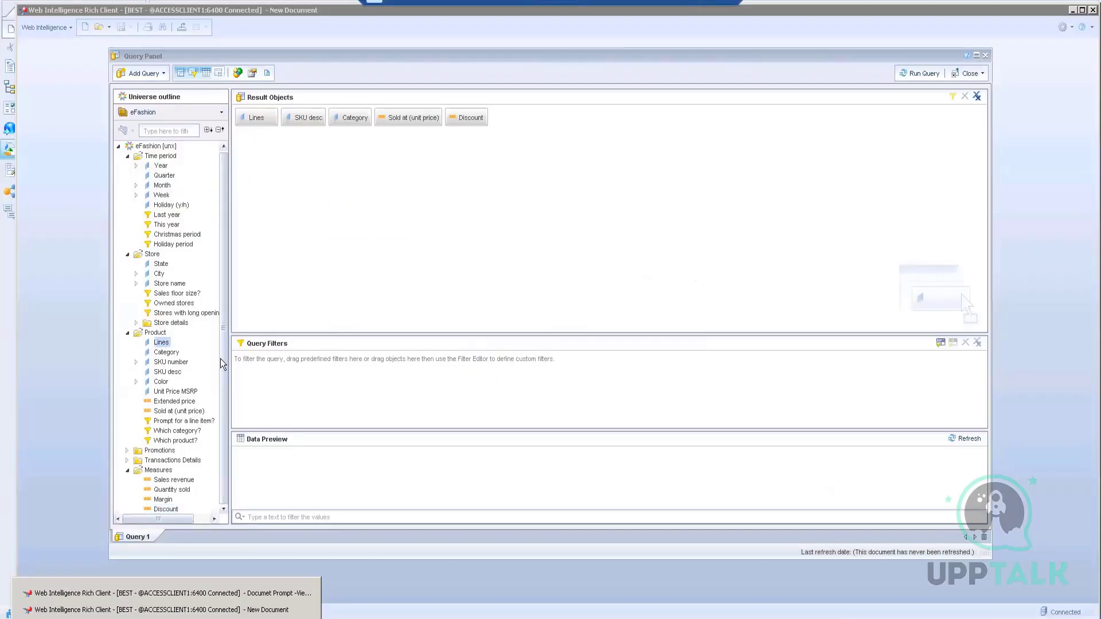
drag(220, 358, 283, 376)
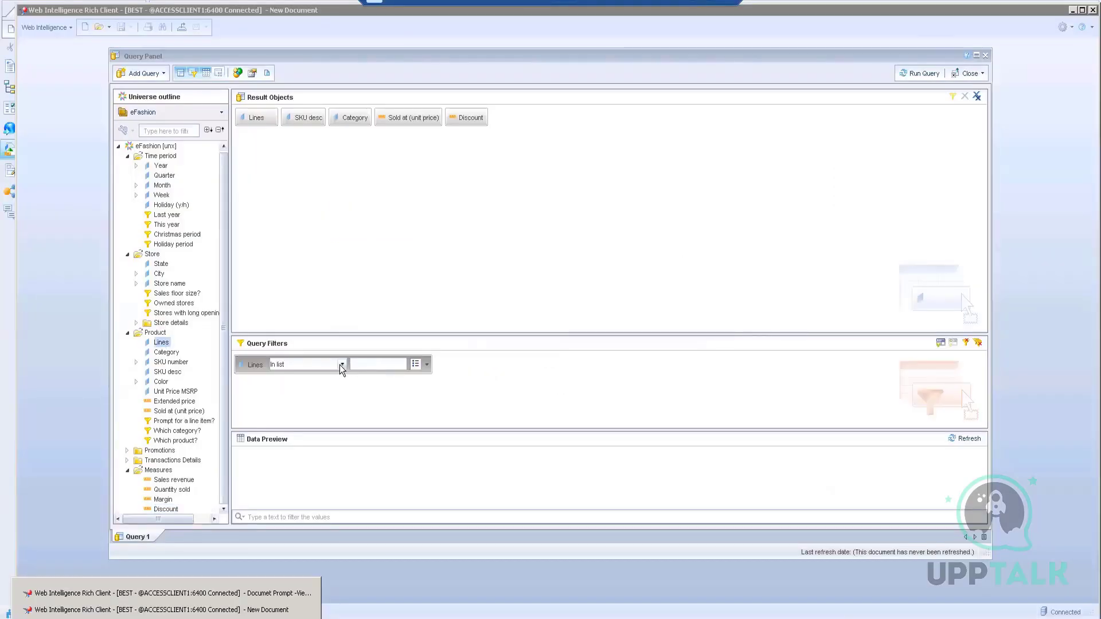
Step: Filter Lines to Outerwear and Overcoats from the value list, then run the query
click(416, 366)
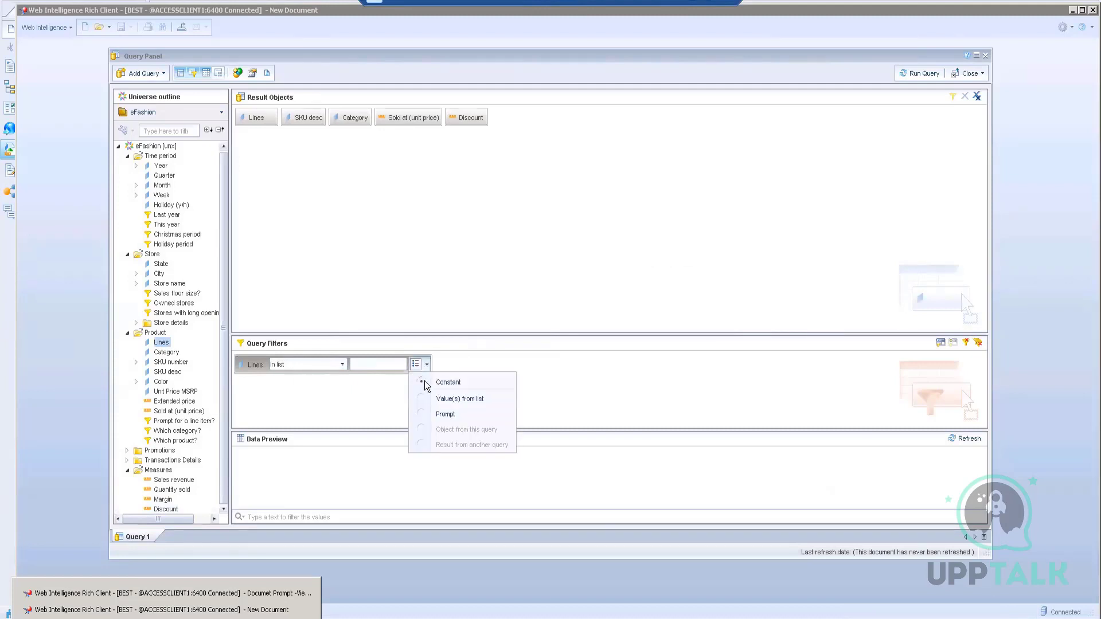
click(433, 400)
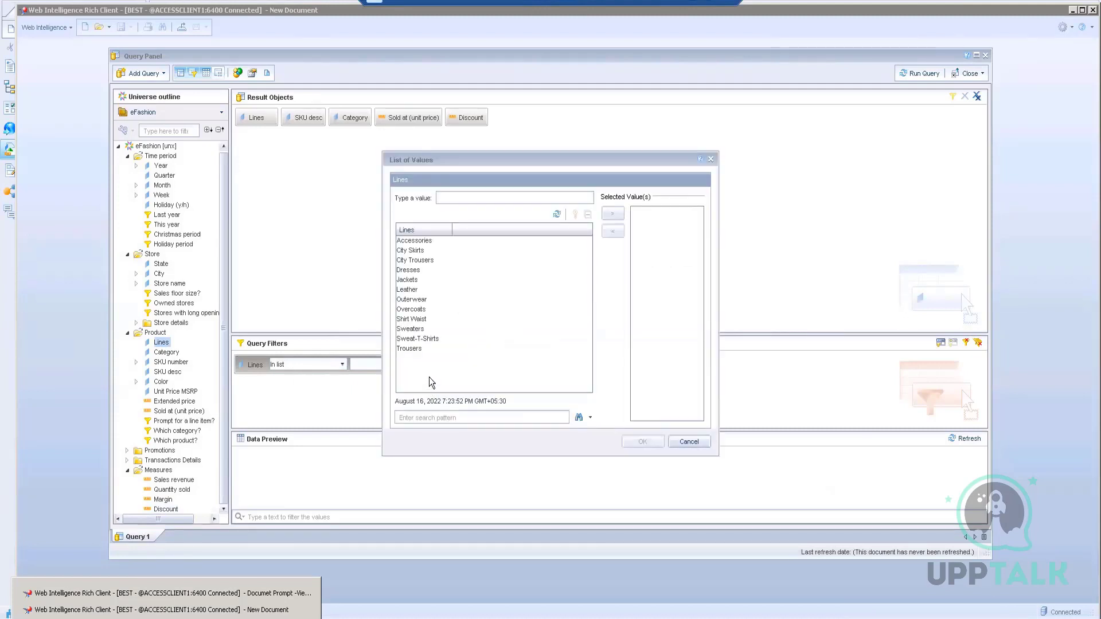
click(420, 311)
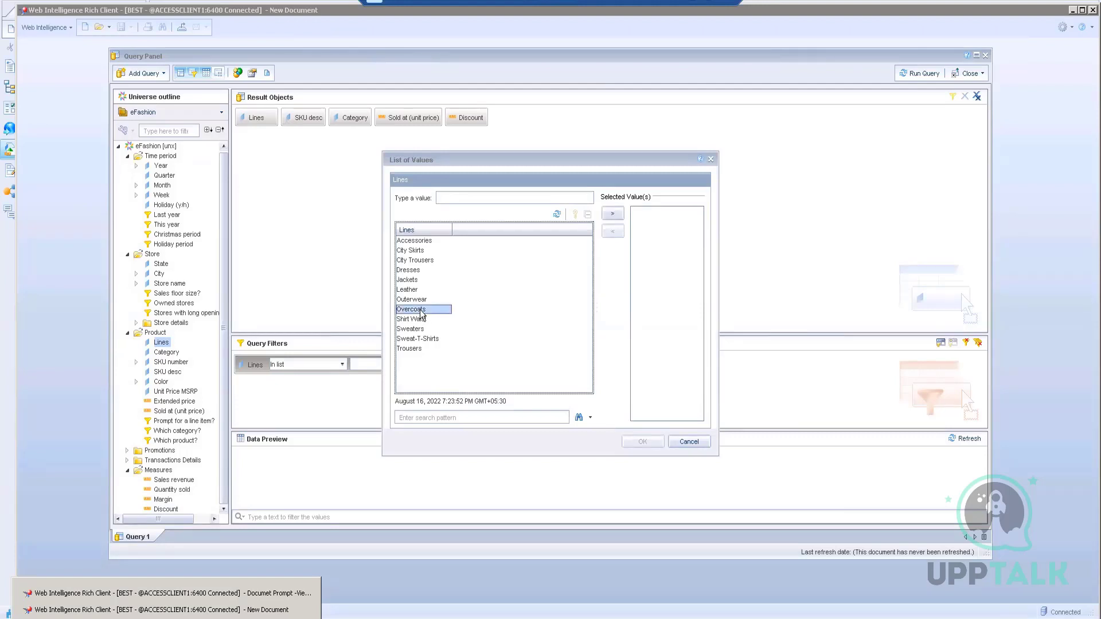
ctrl+click(421, 300)
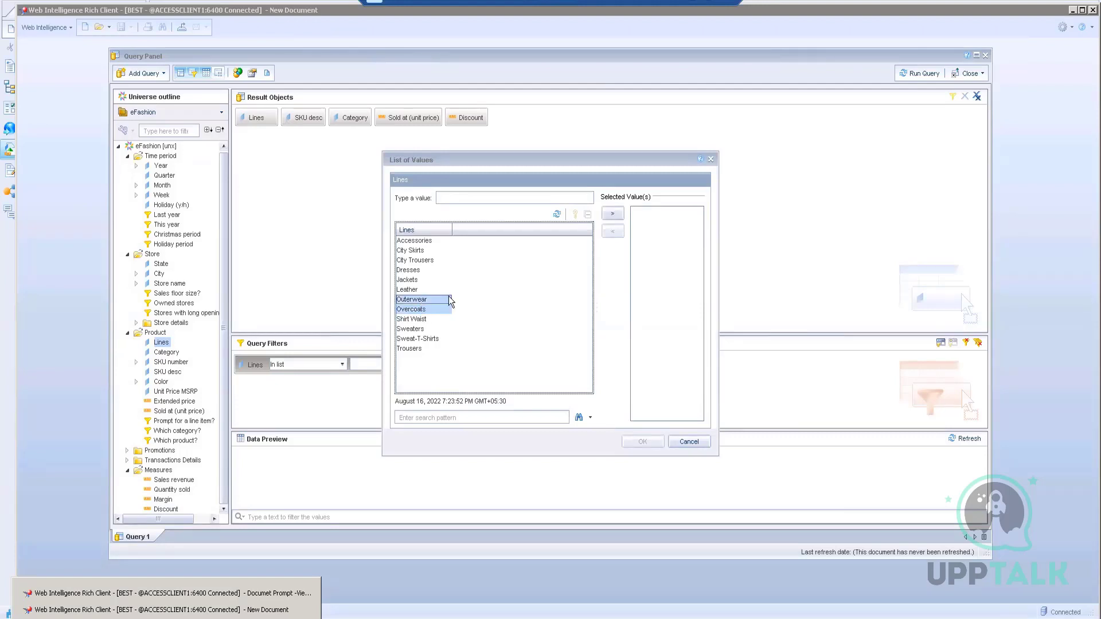
click(613, 214)
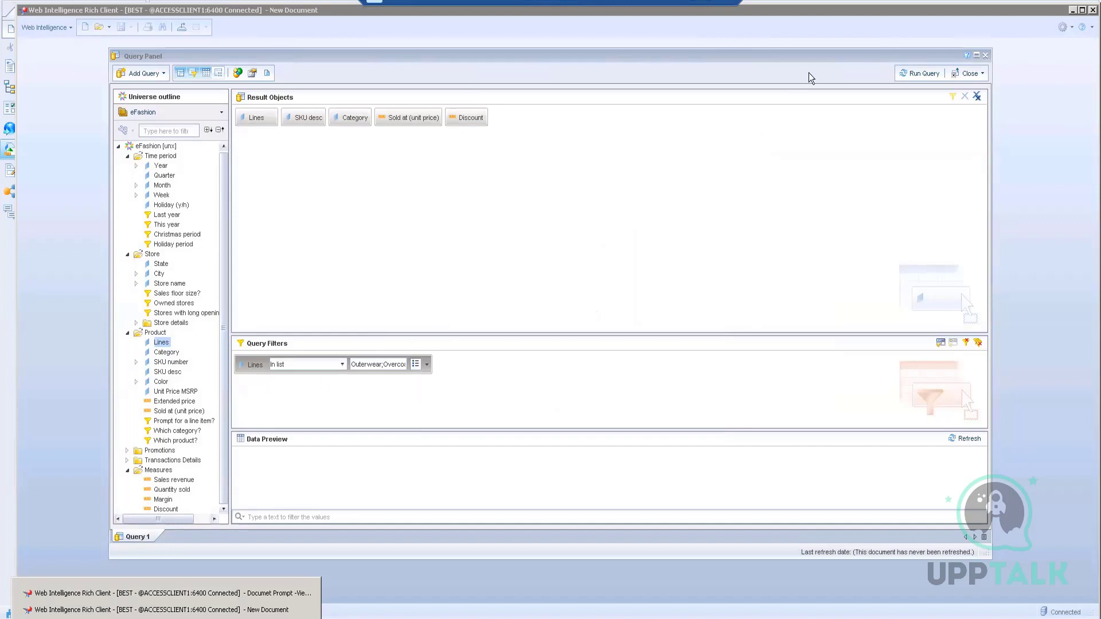
click(918, 73)
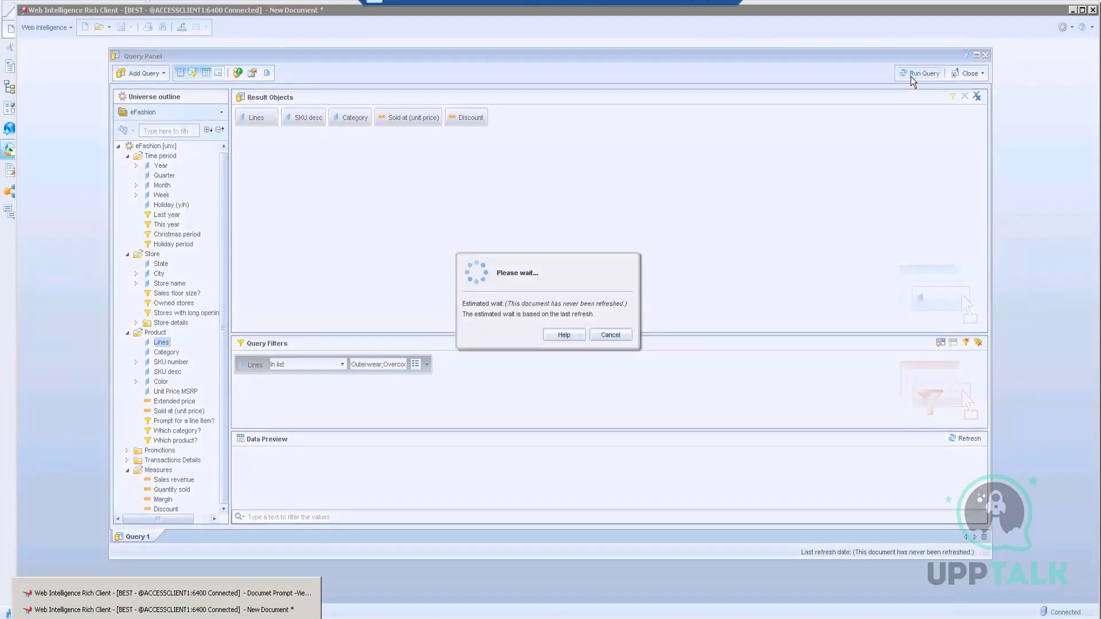
Step: Dismiss the notice so the query results load into Report 1
key(Return)
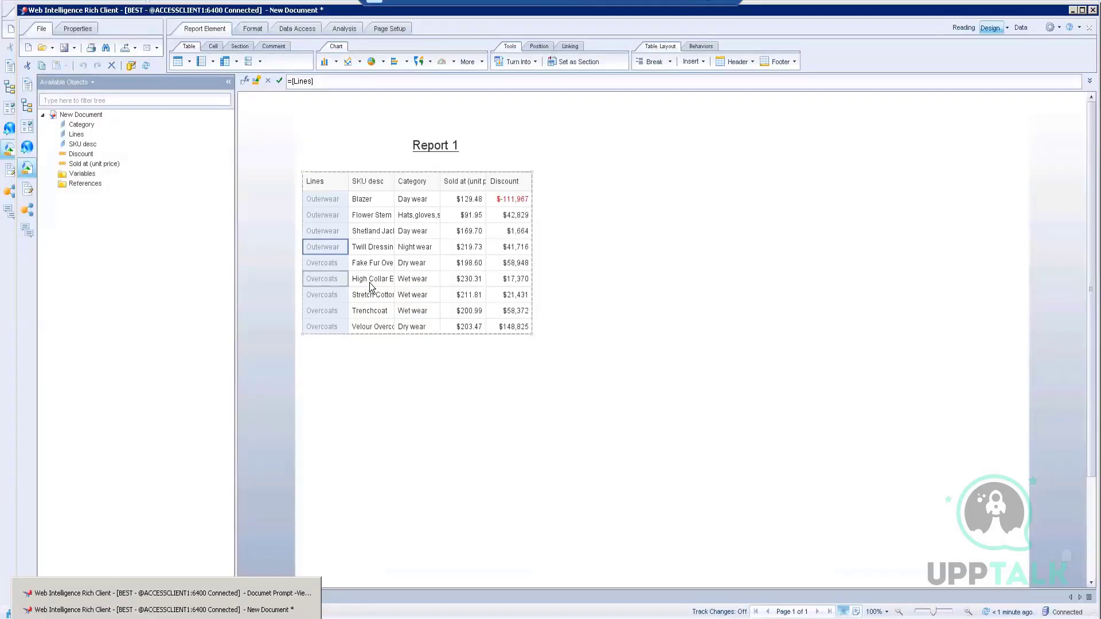
Step: Move the Category column to sit right after Lines, before SKU desc
click(413, 197)
click(419, 214)
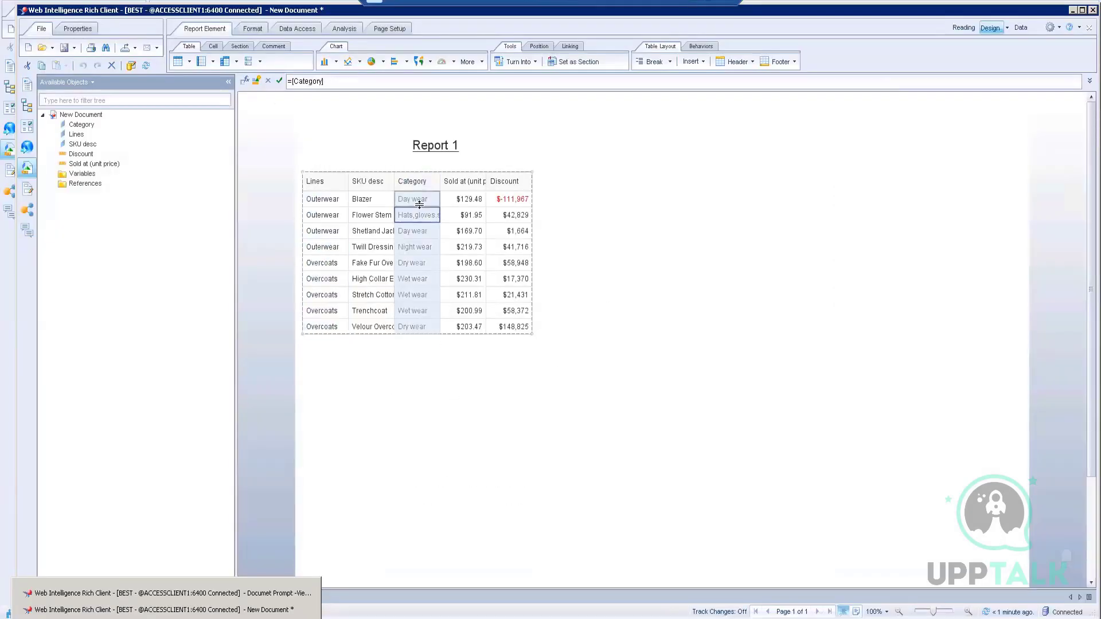
drag(417, 204, 362, 197)
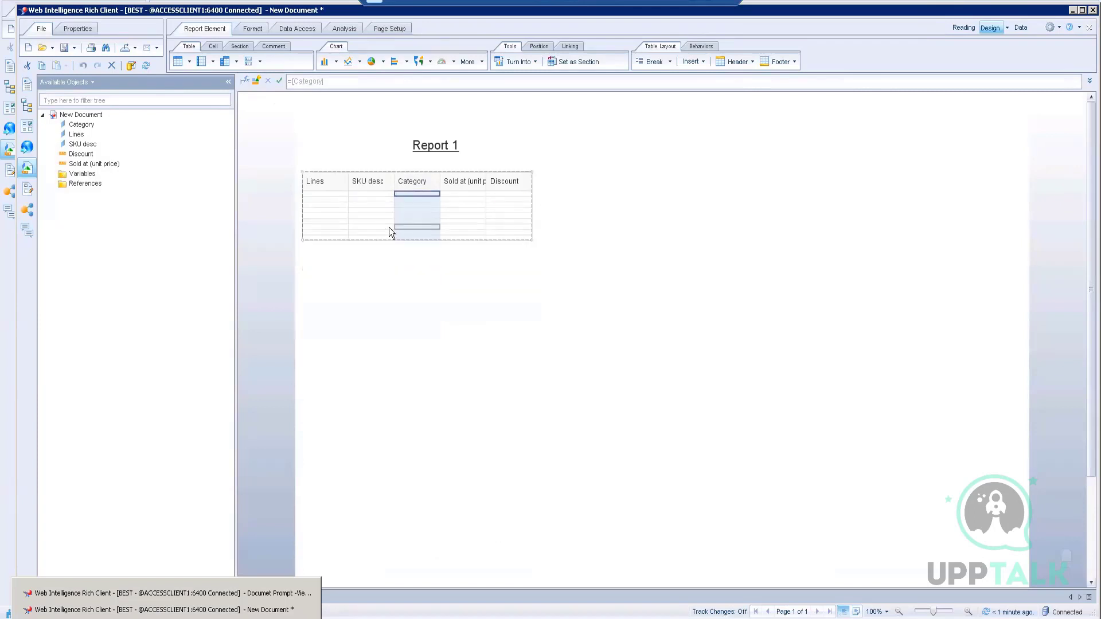
key(ctrl+z)
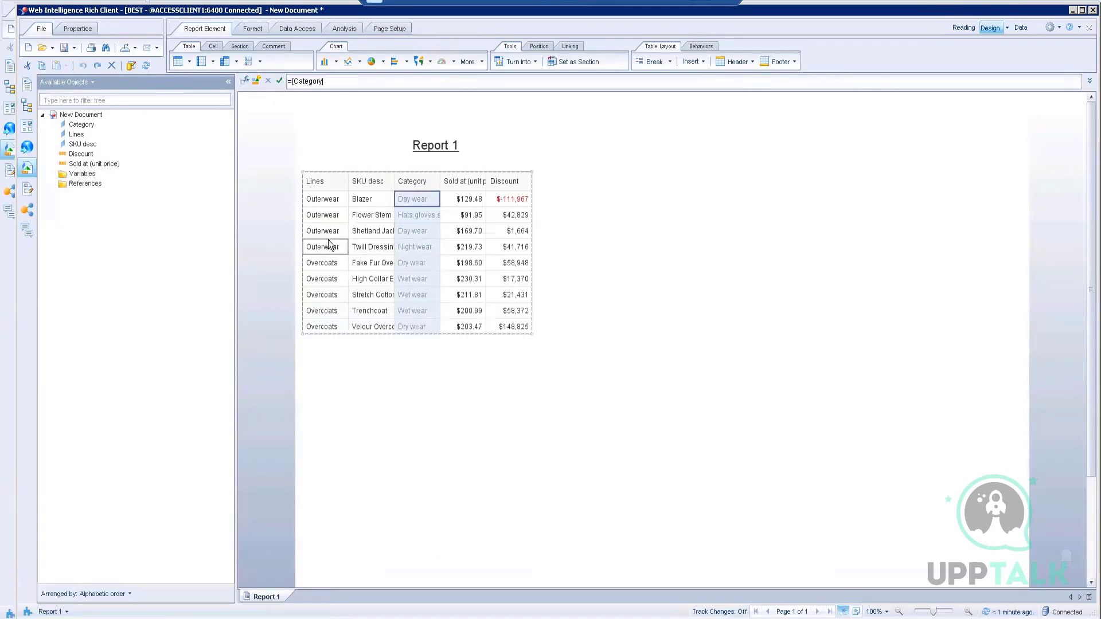
click(328, 241)
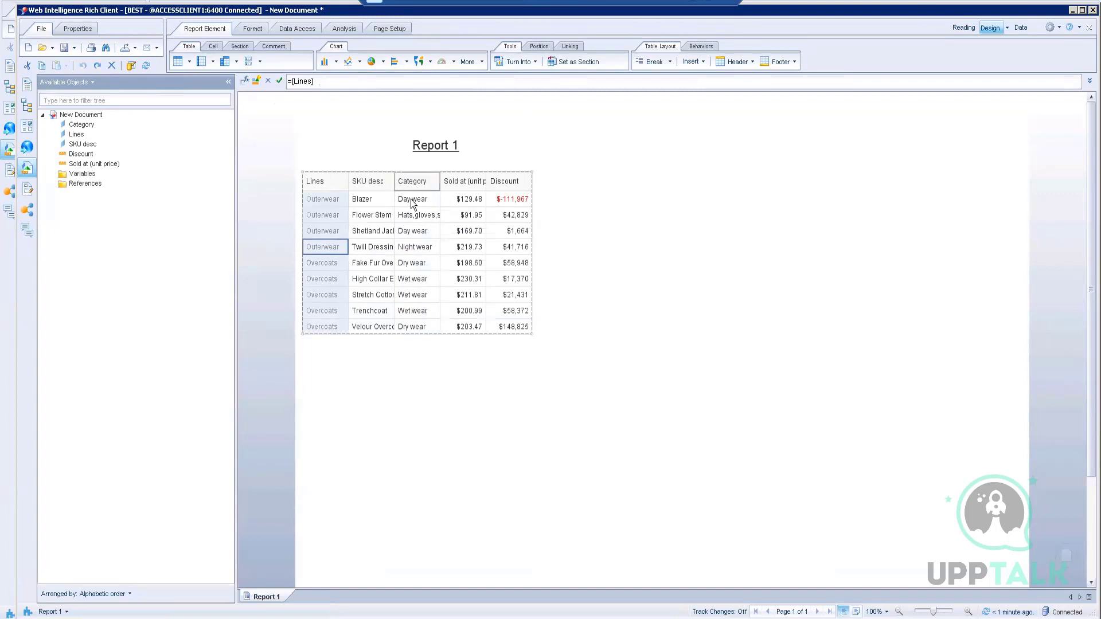
click(411, 204)
drag(410, 201, 351, 205)
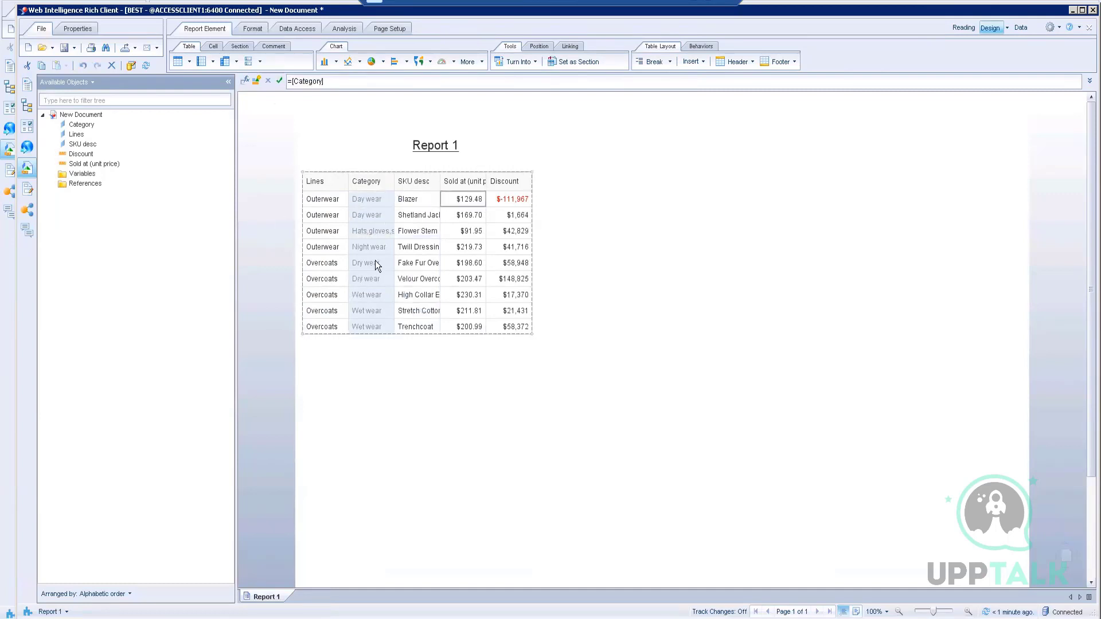
click(346, 359)
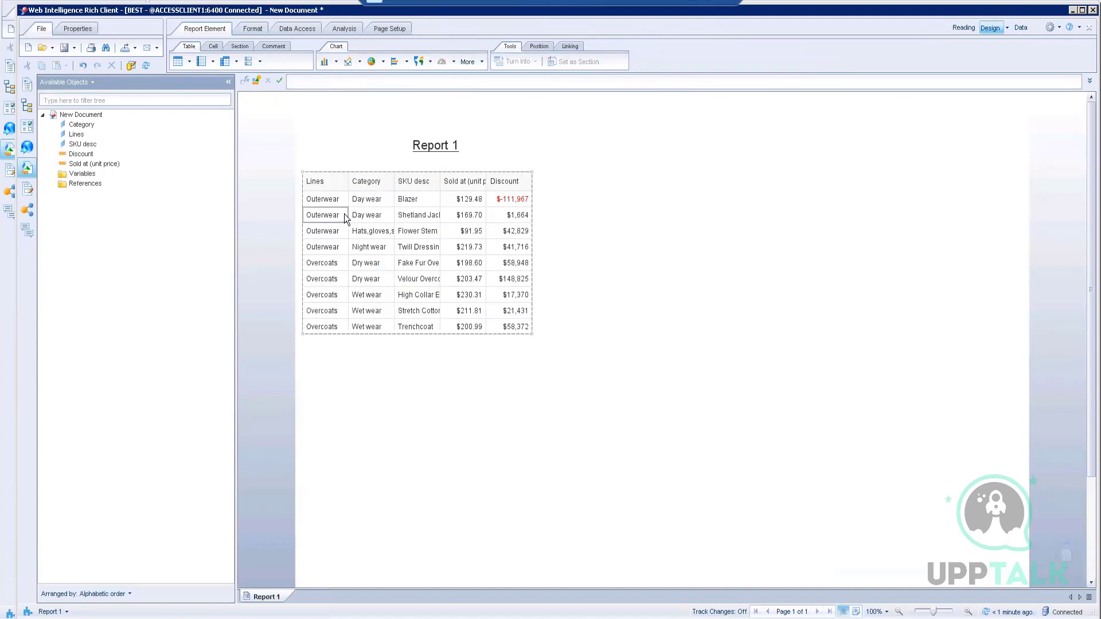
Step: Select the Lines column and look through the insert-cell and table layout options
click(326, 229)
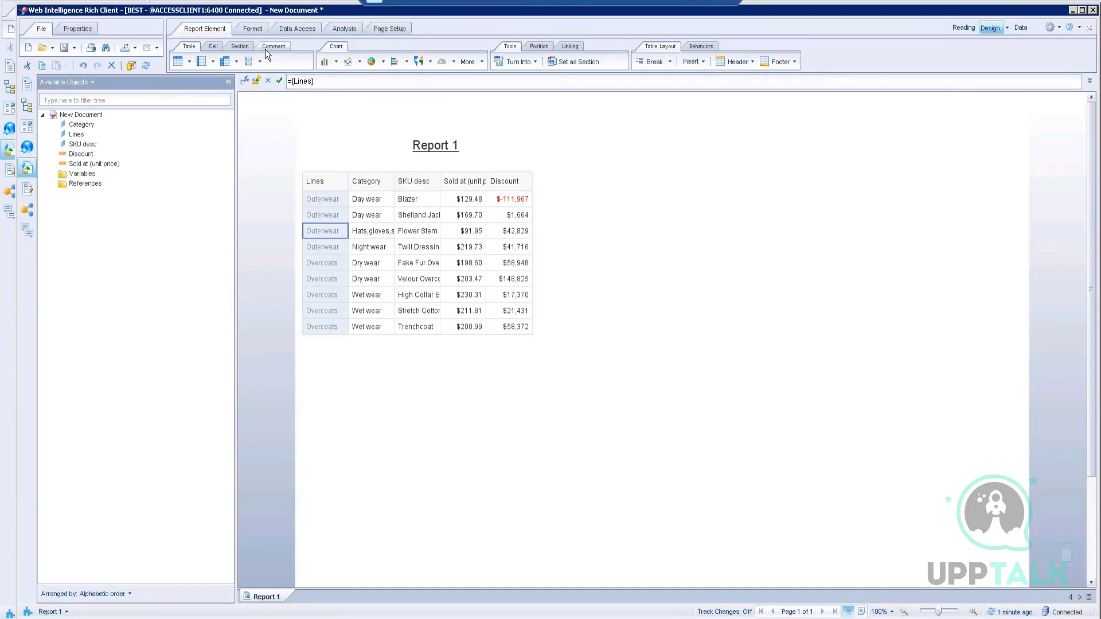
click(218, 49)
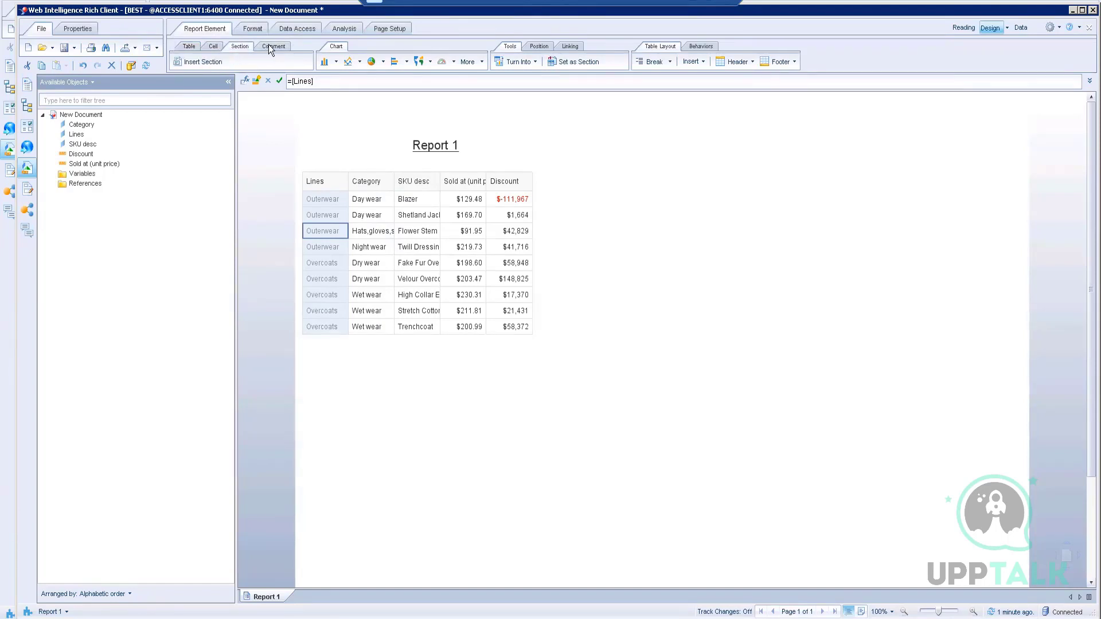
click(200, 45)
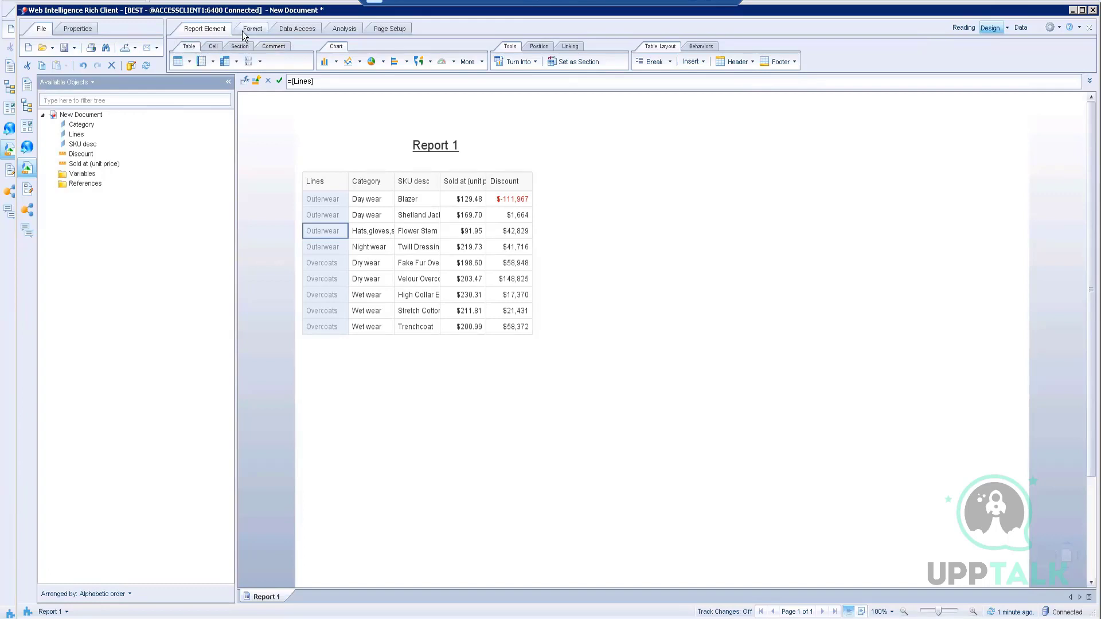
click(346, 30)
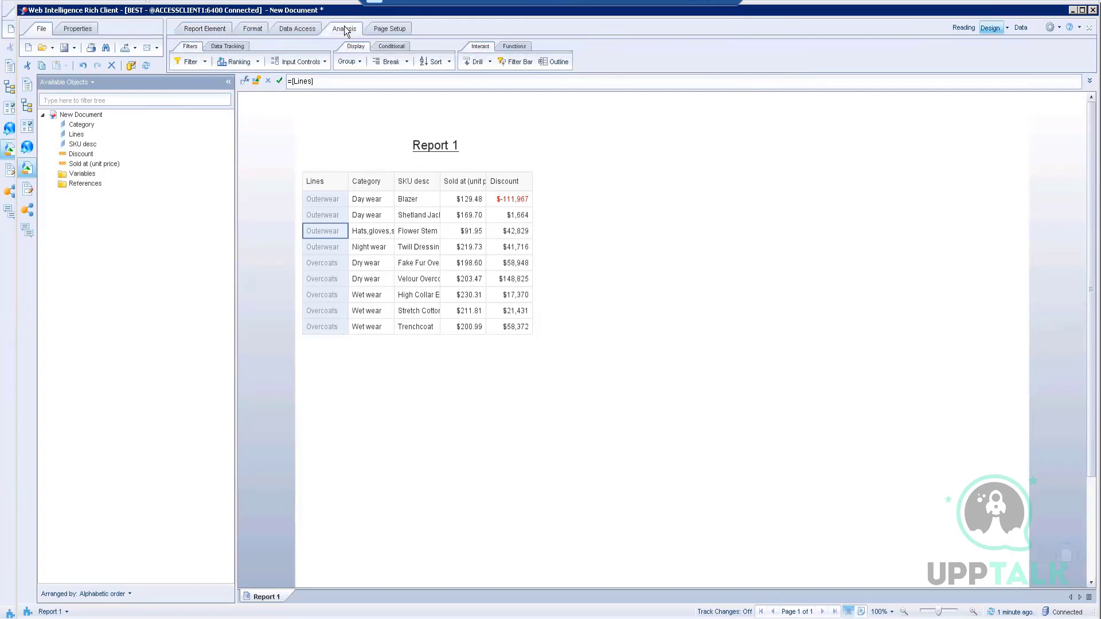
Step: Add a break on Lines from the Break menu, then a break on Category
click(407, 63)
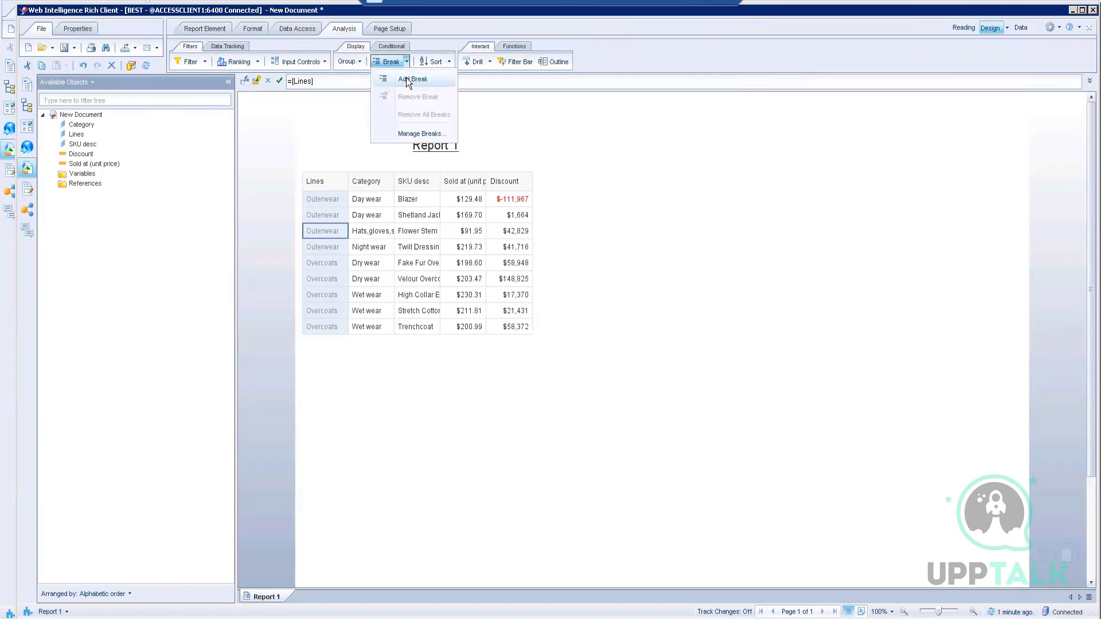
click(408, 79)
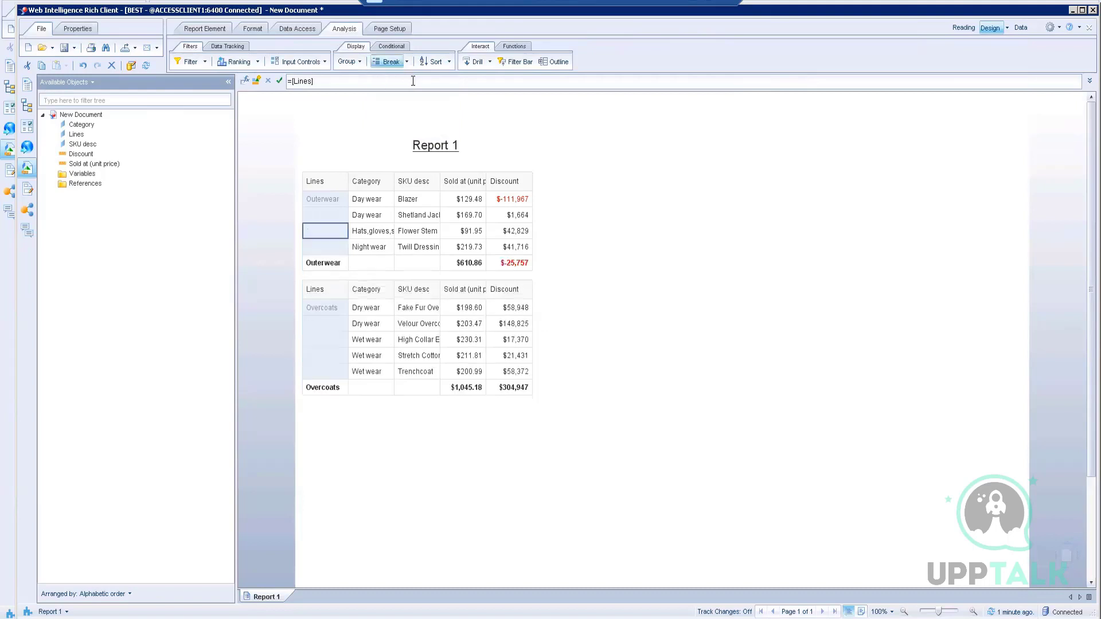
click(373, 220)
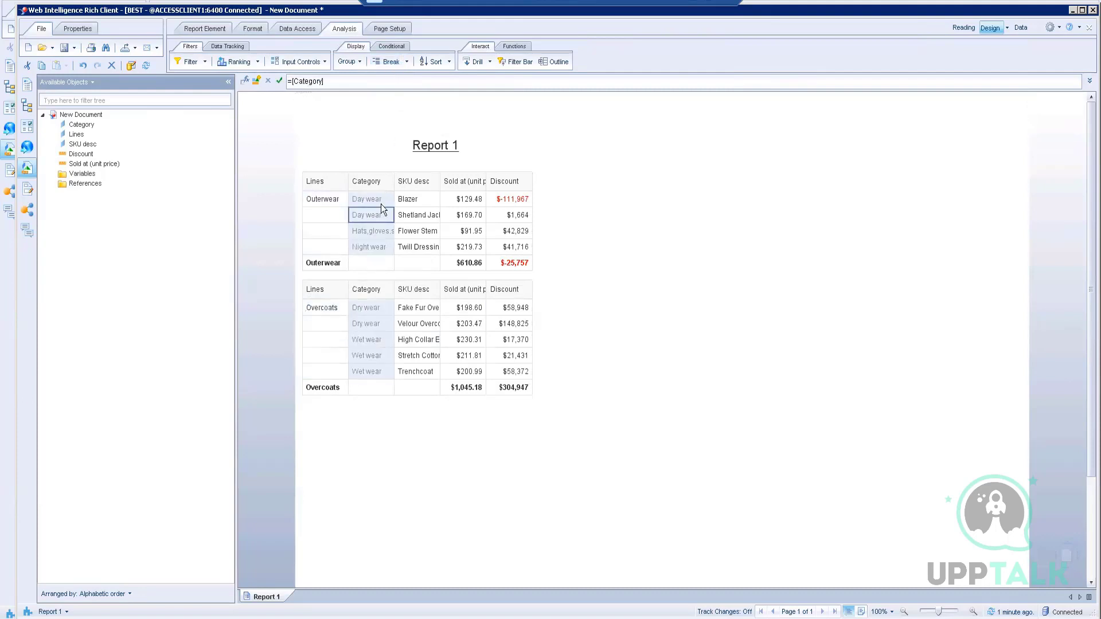
right_click(372, 220)
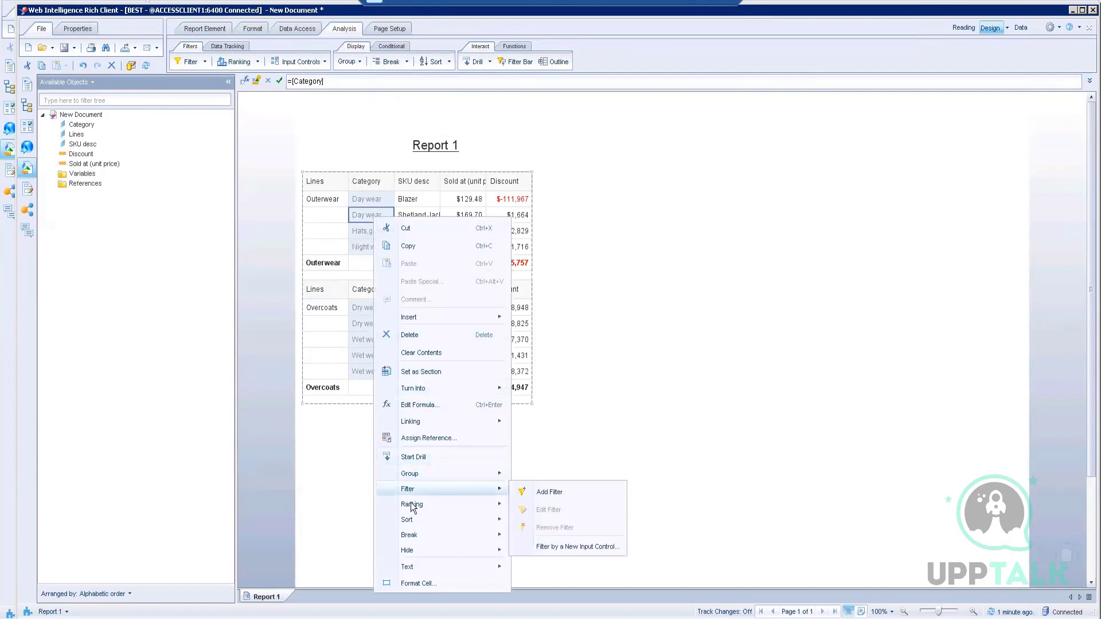
mouse_move(413, 536)
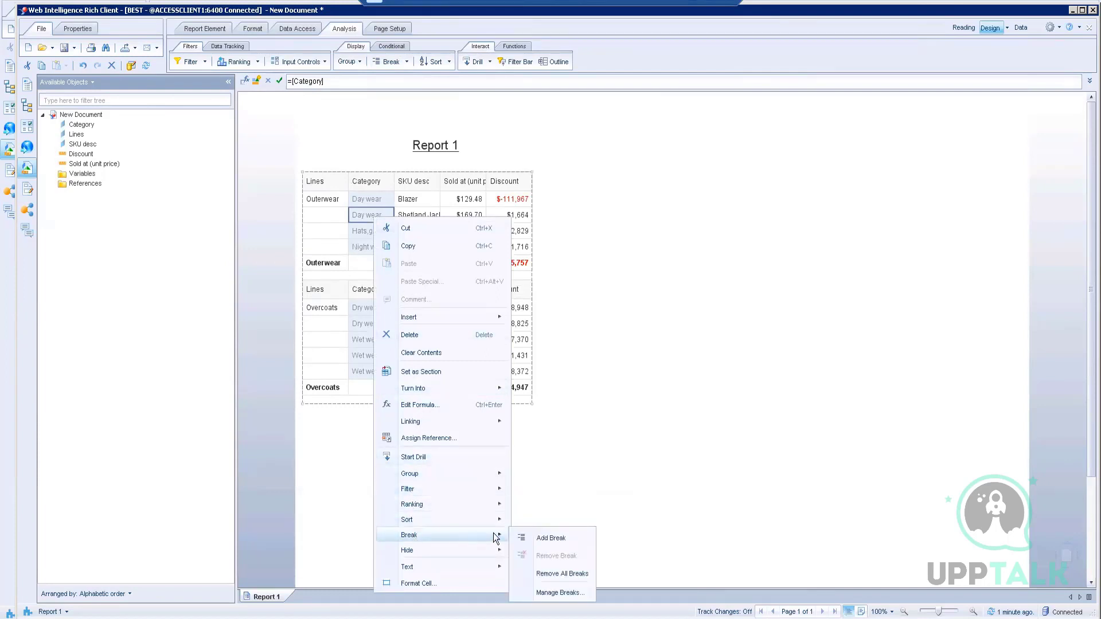
click(551, 538)
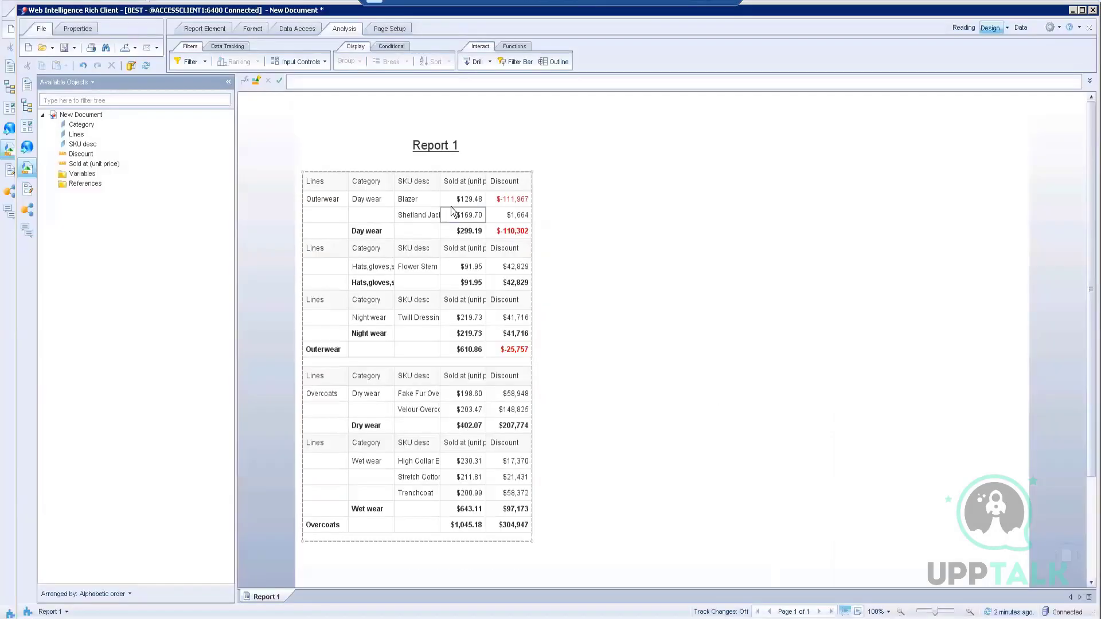
Step: Return to Report 1 and select the Sold at (unit price) column
click(480, 186)
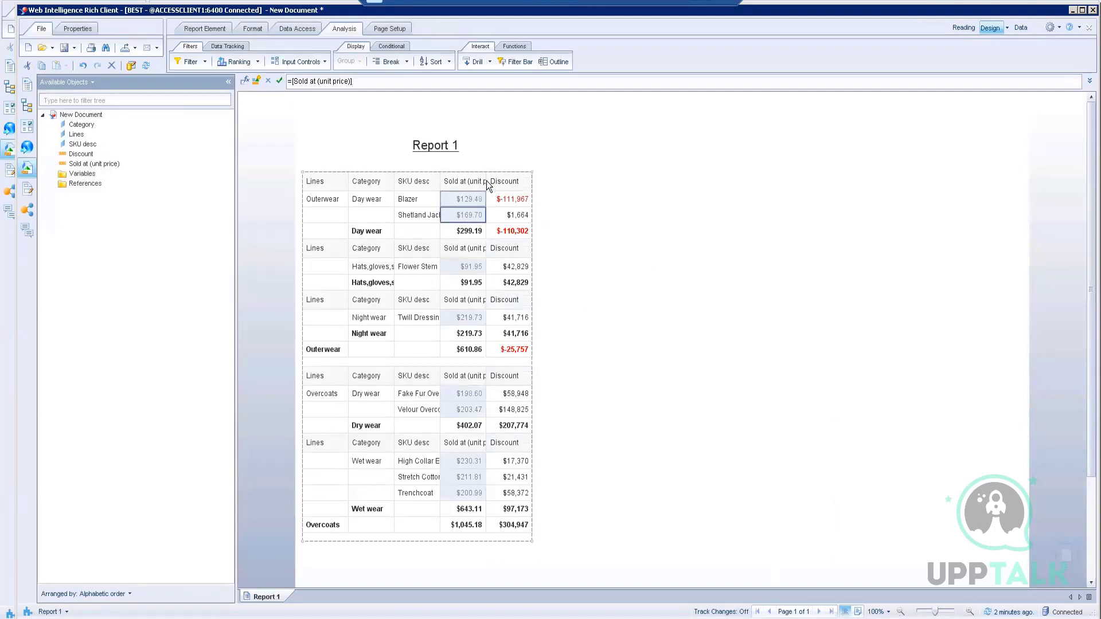
Step: Drag the Sold at (unit price) column wider until its full header text fits
click(489, 181)
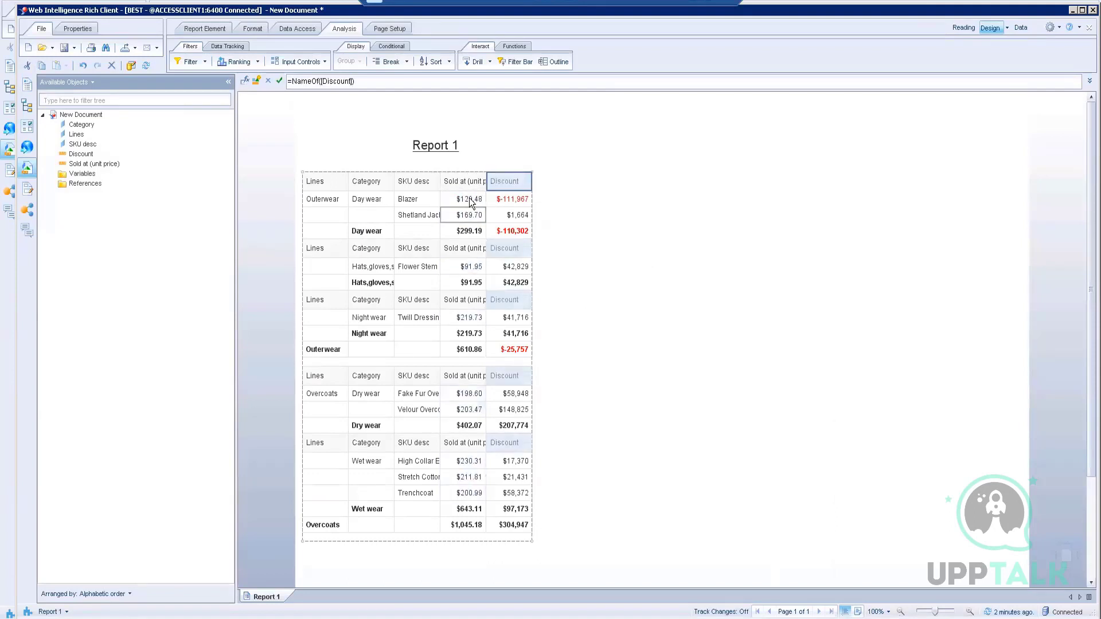
click(468, 214)
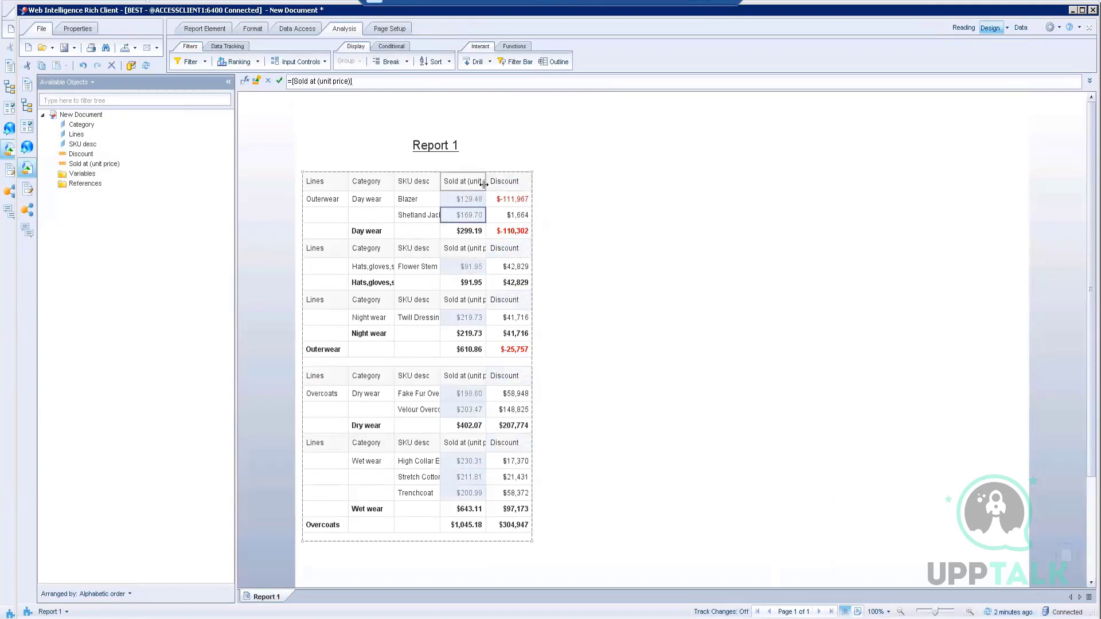
drag(483, 184, 509, 184)
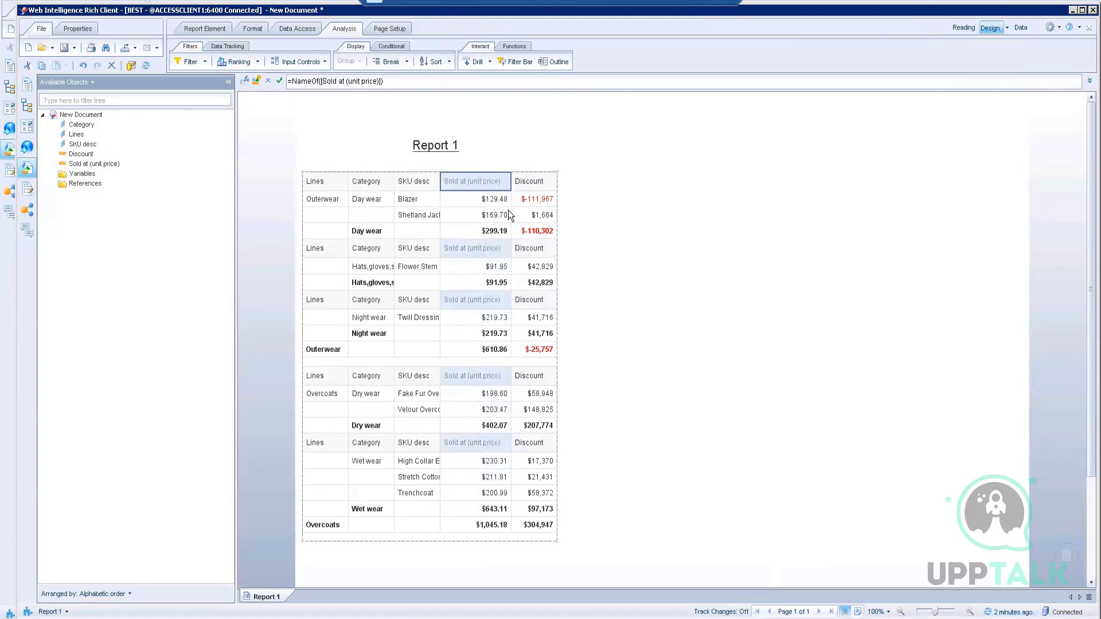
click(525, 216)
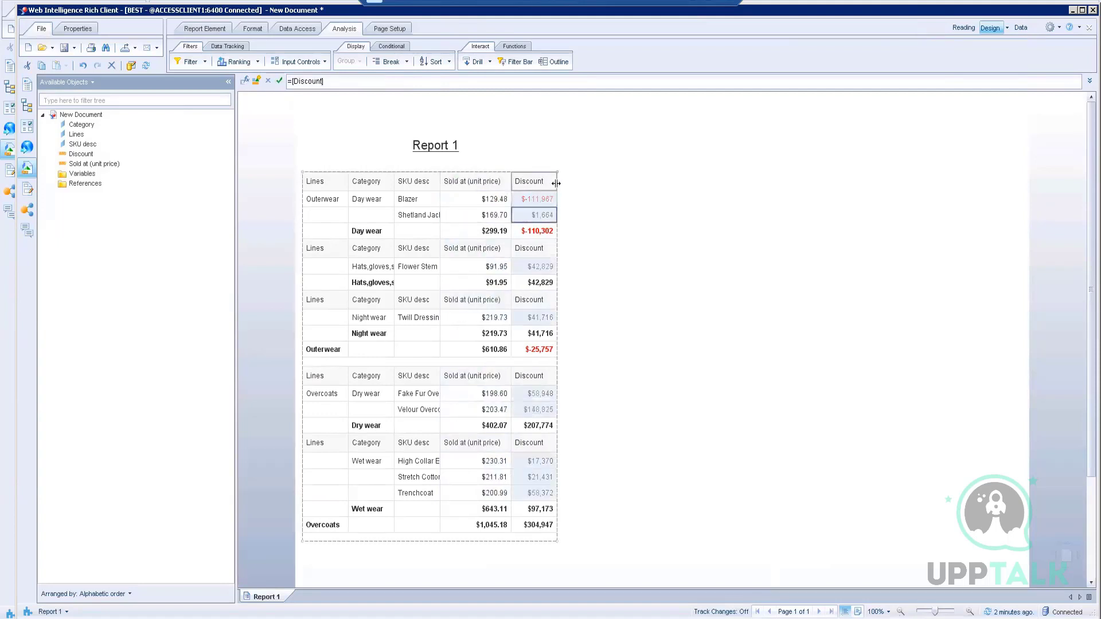
click(556, 183)
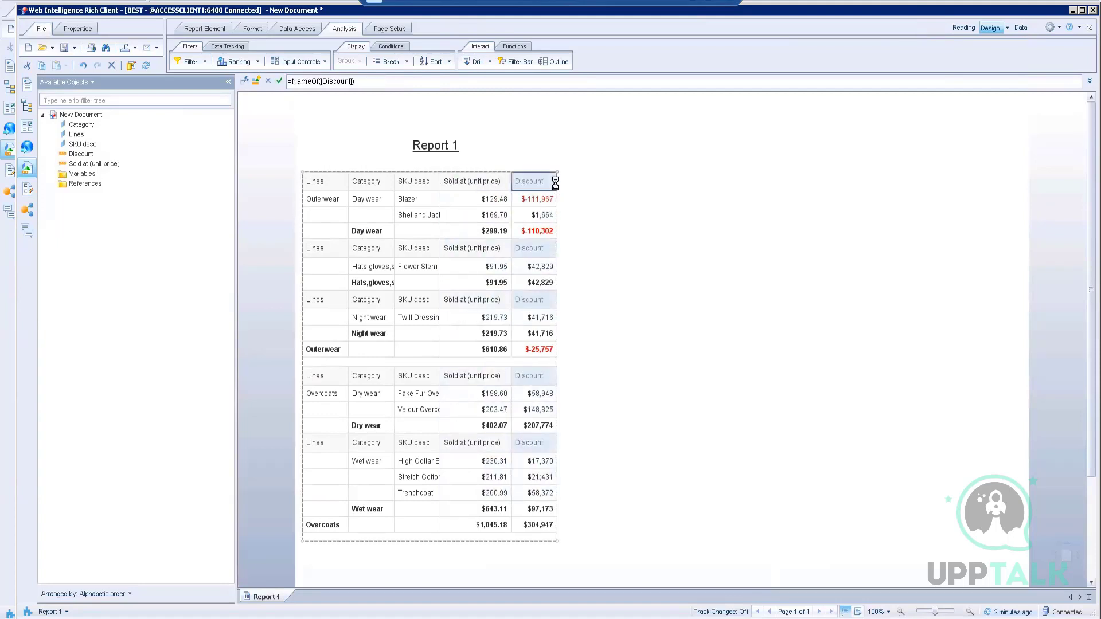
click(470, 210)
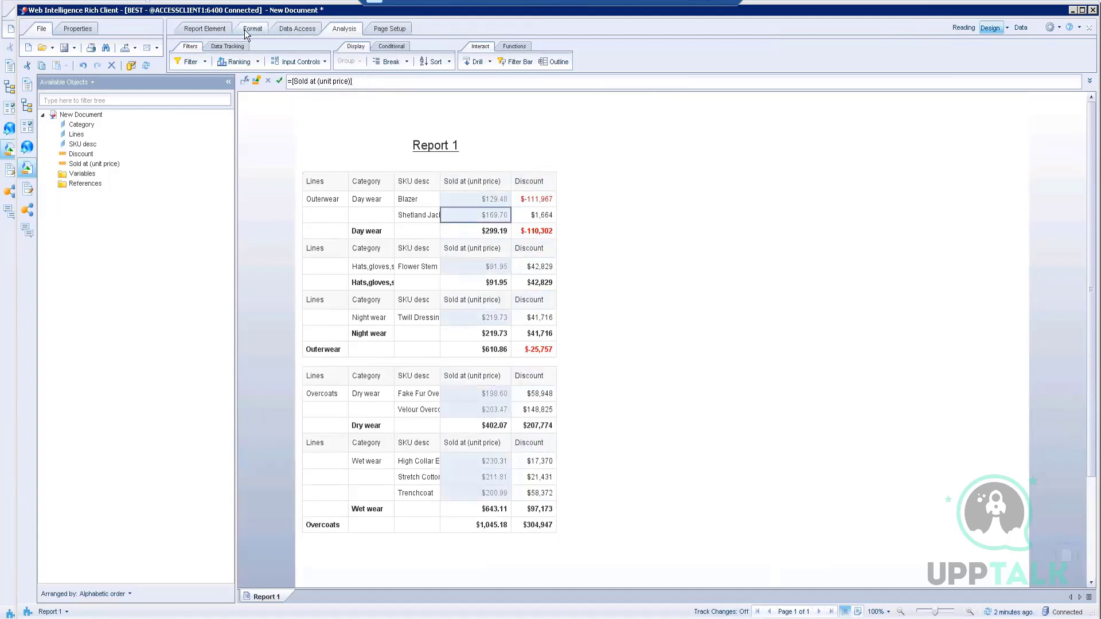
Step: Add a Sum of Sold at (unit price) beneath every break
click(511, 48)
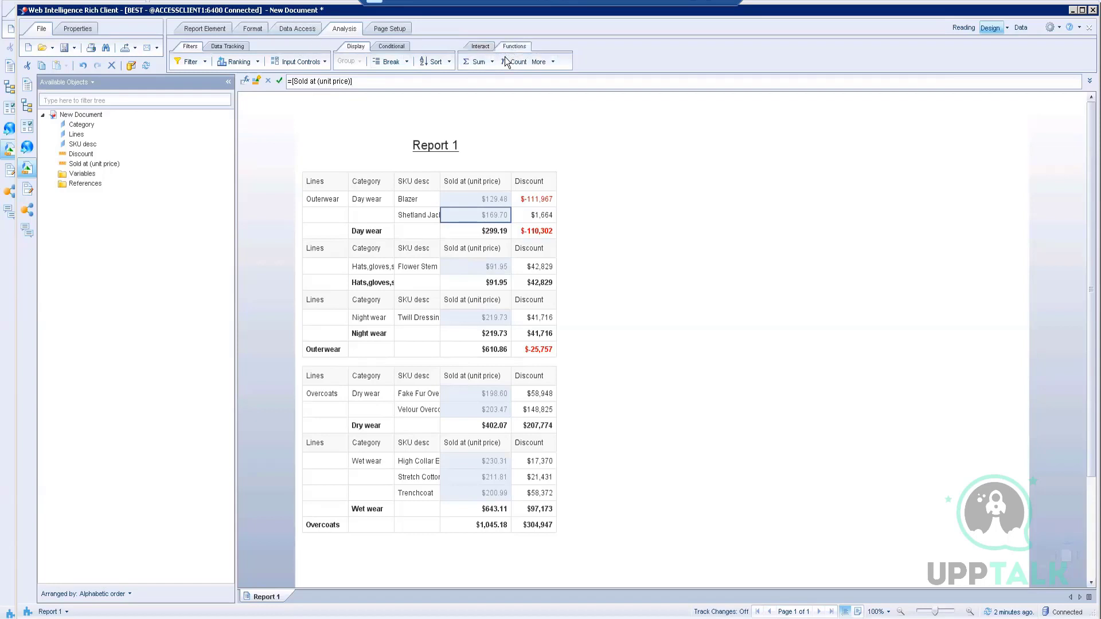
click(491, 62)
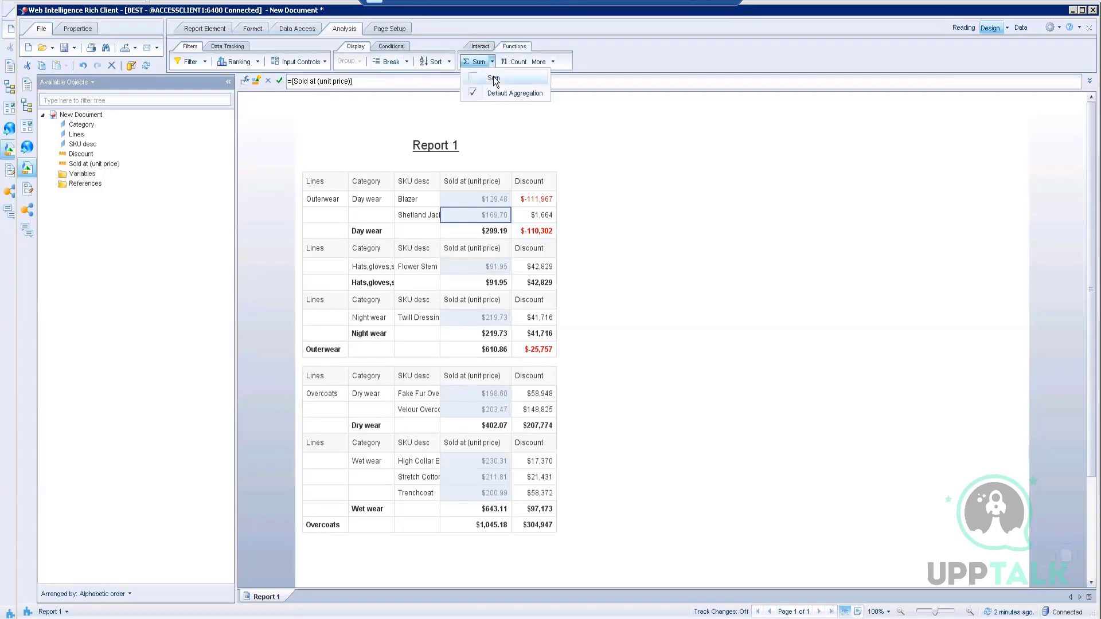
click(493, 77)
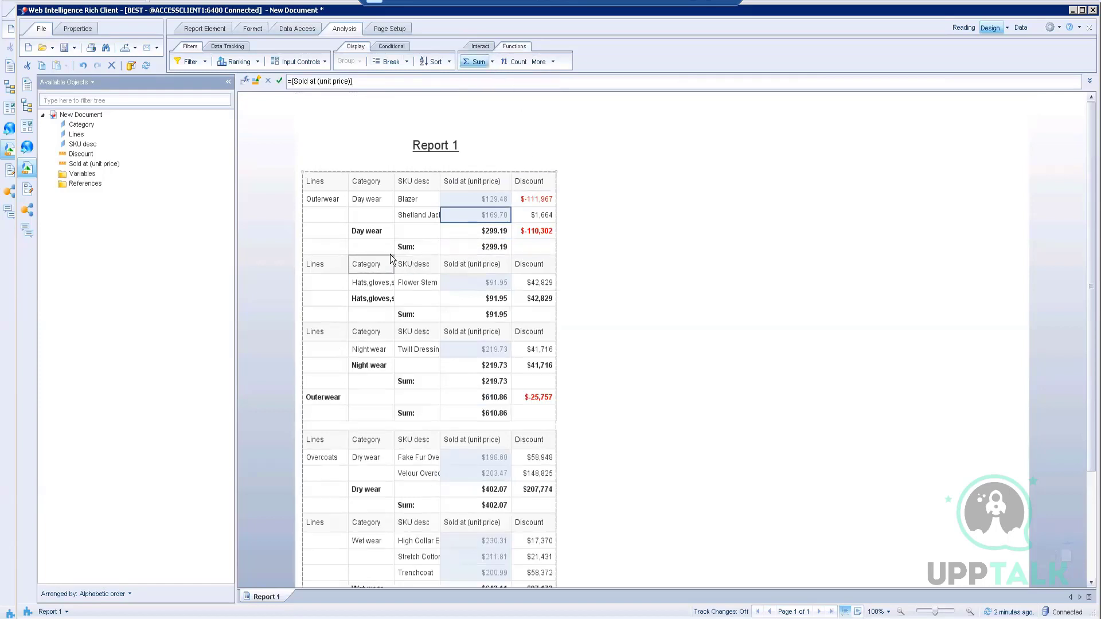
click(470, 232)
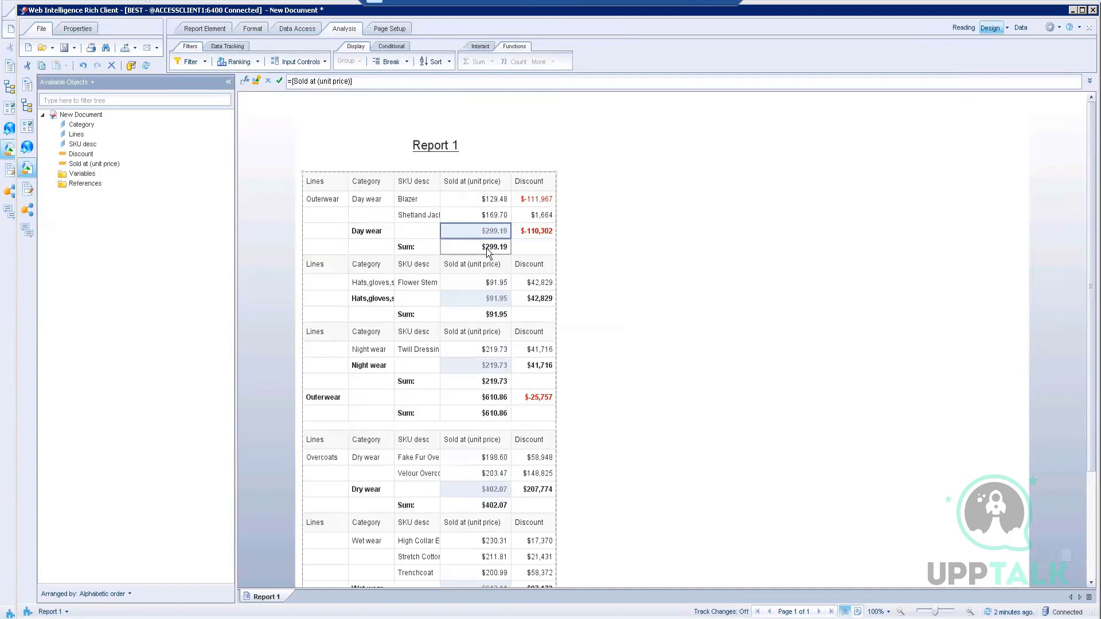
Step: Add an Average of Discount beneath every break from the additional aggregation functions
click(540, 216)
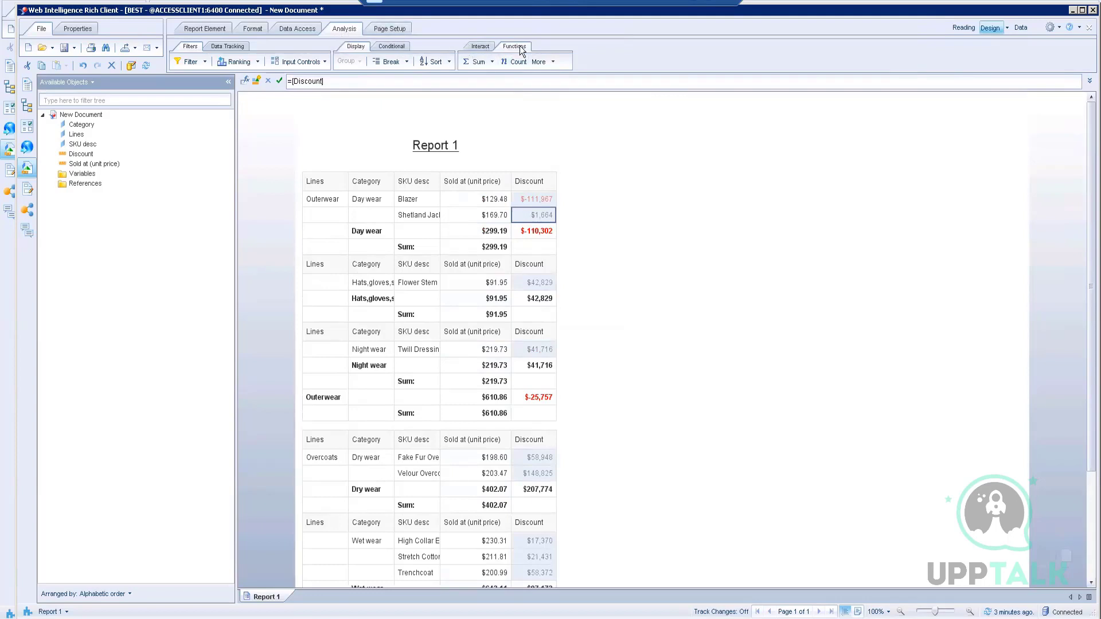
click(492, 61)
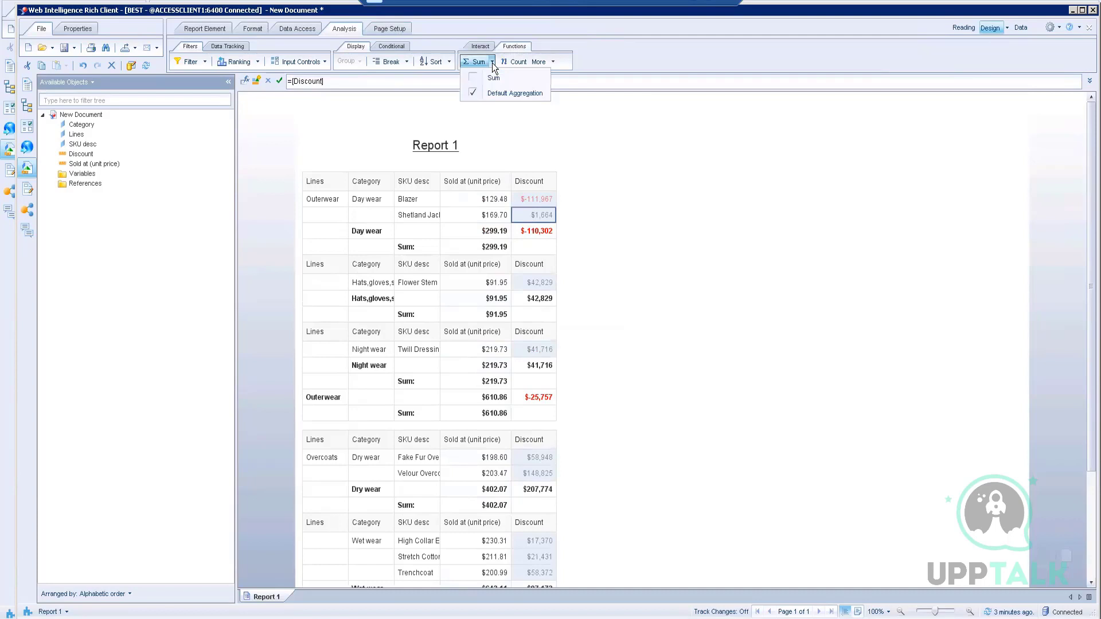
click(552, 62)
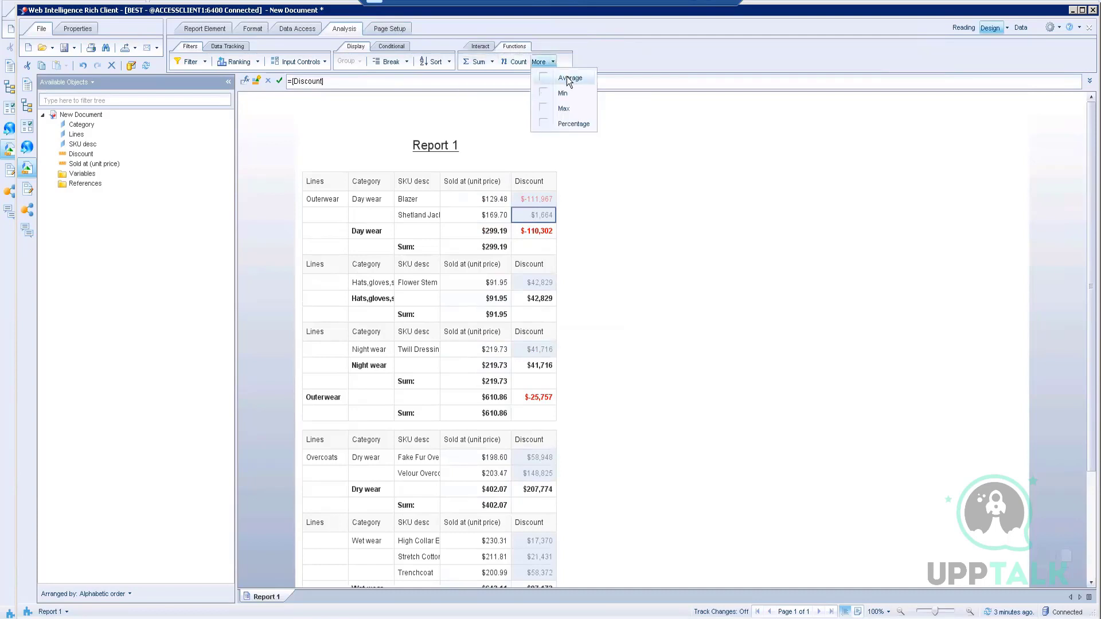
click(566, 76)
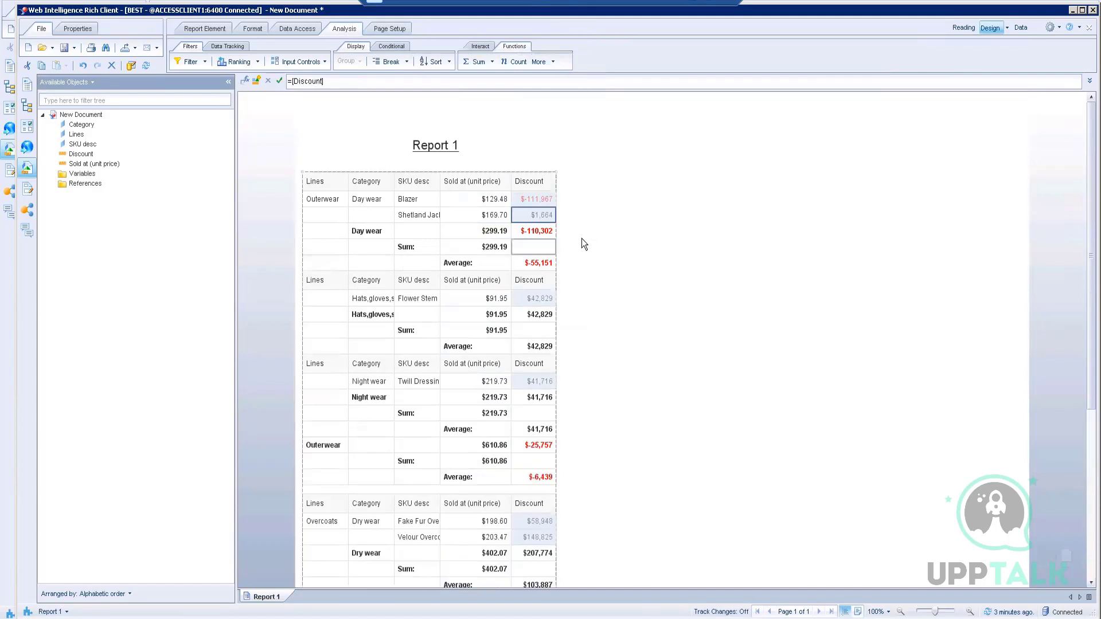
click(531, 192)
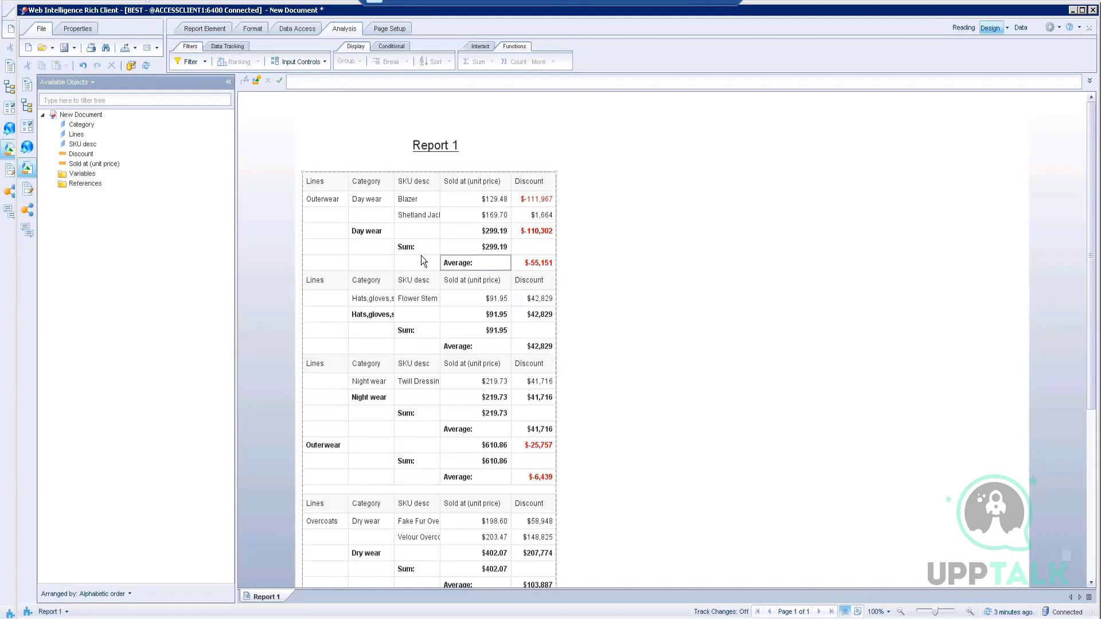
Step: Delete the bold category total rows, such as Day wear, with Remove Row
click(311, 232)
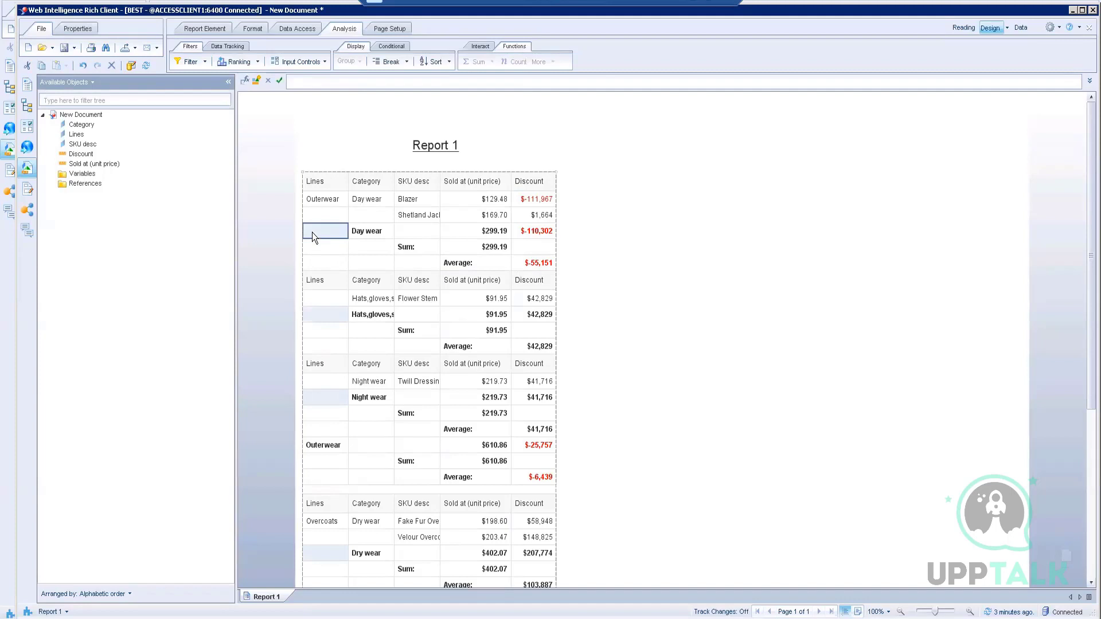
right_click(312, 232)
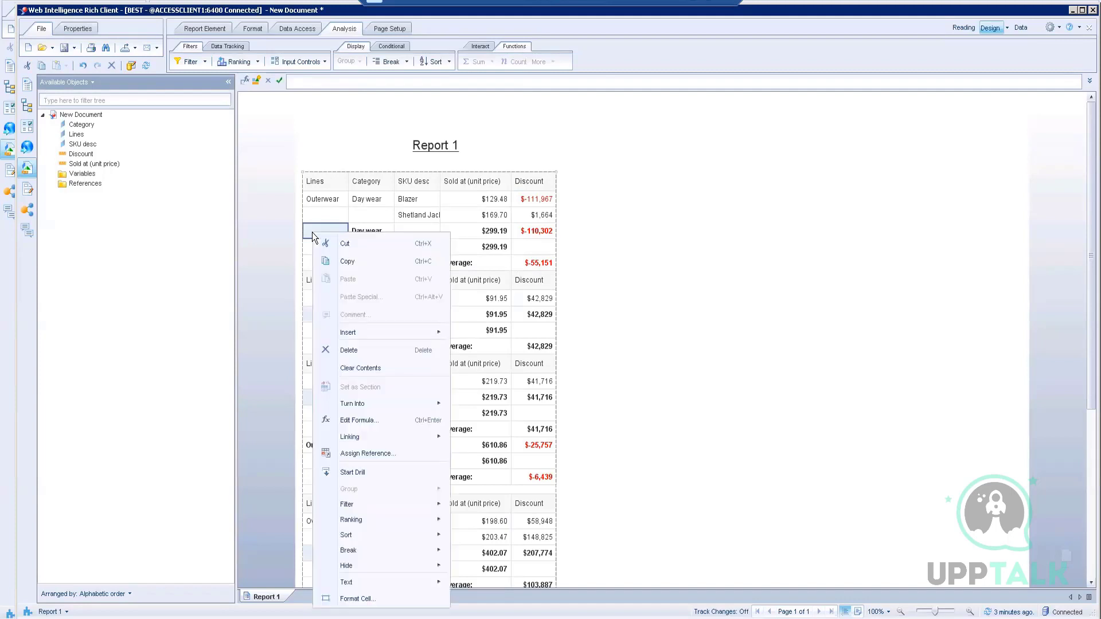
click(348, 351)
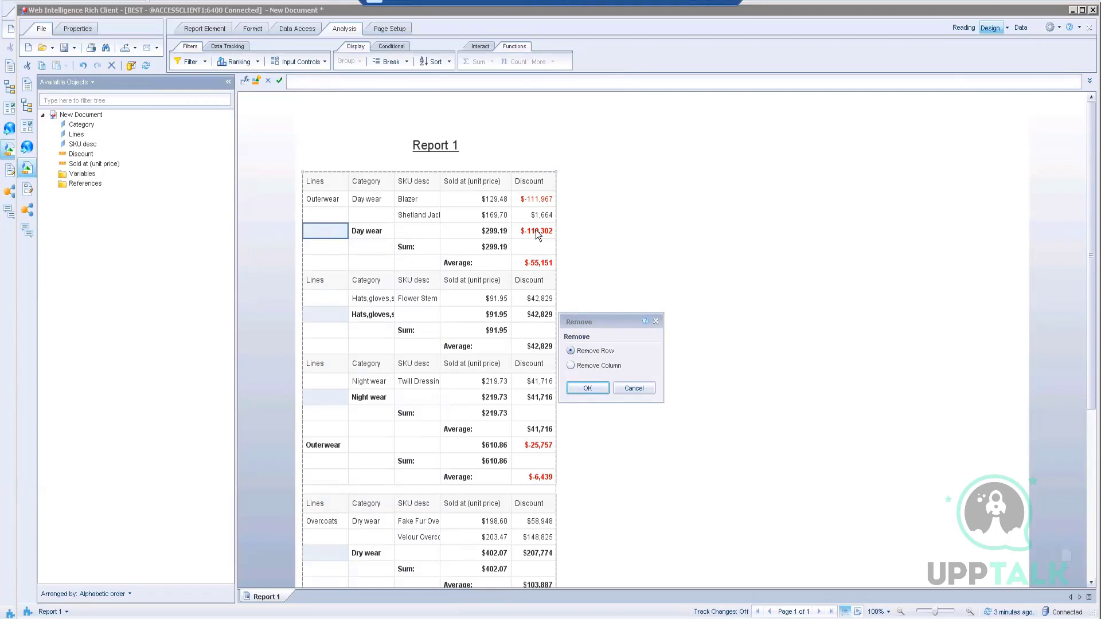
click(594, 388)
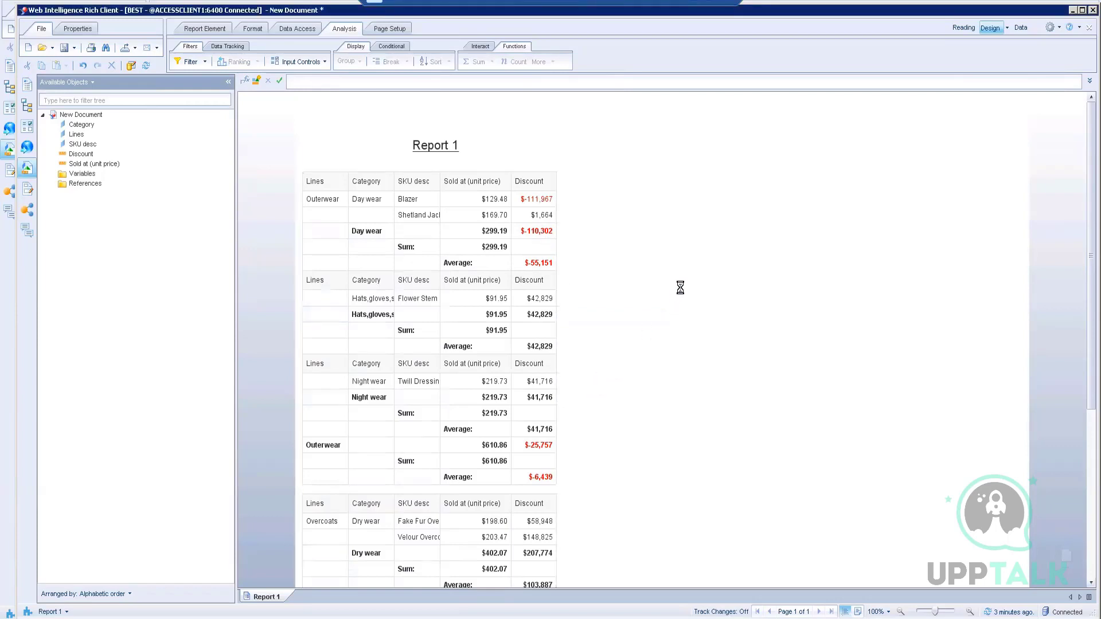
click(464, 246)
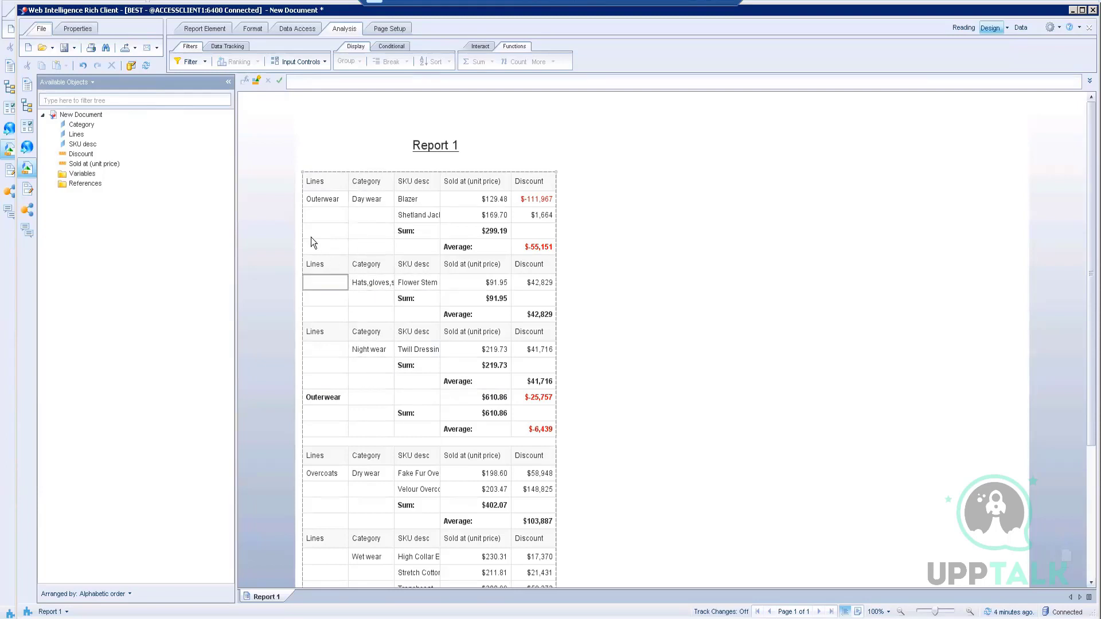
scroll(351, 432, down, 1)
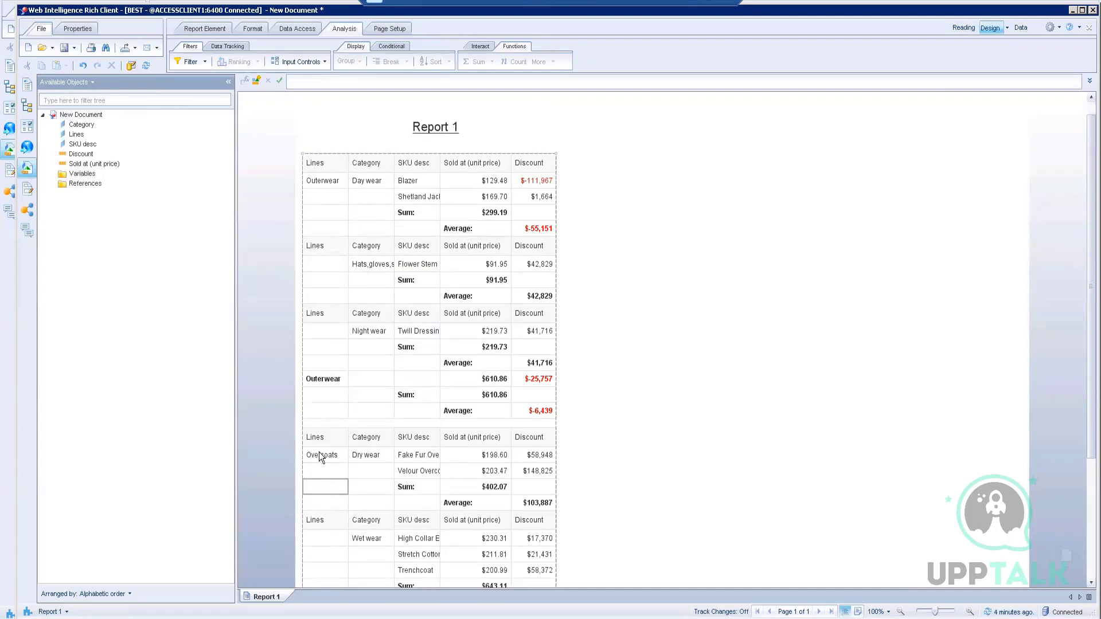
scroll(367, 459, down, 3)
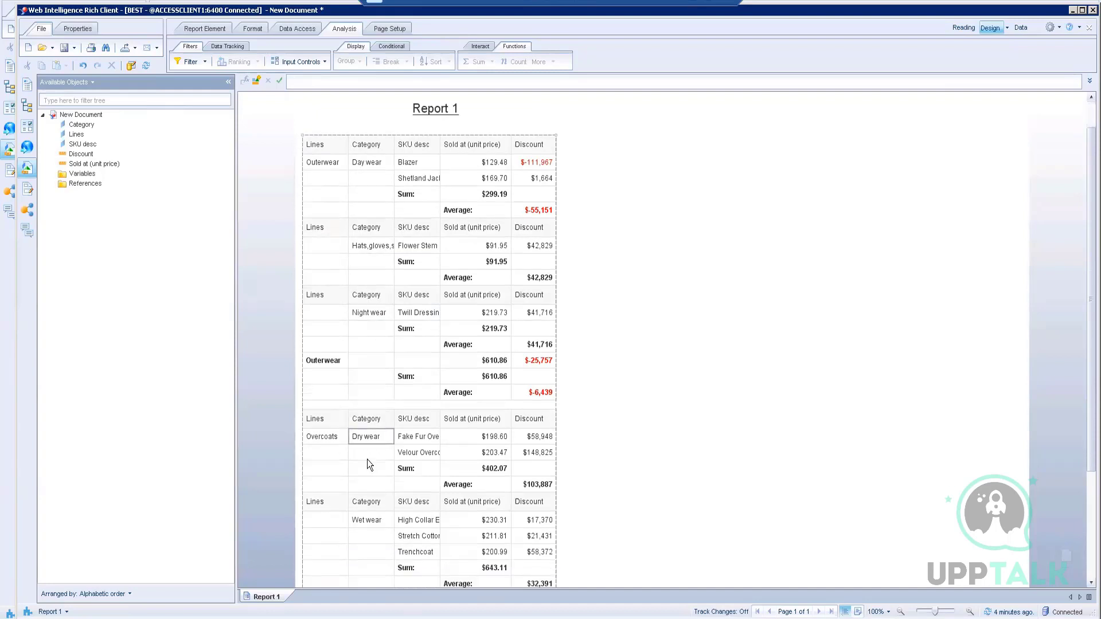
scroll(369, 422, down, 2)
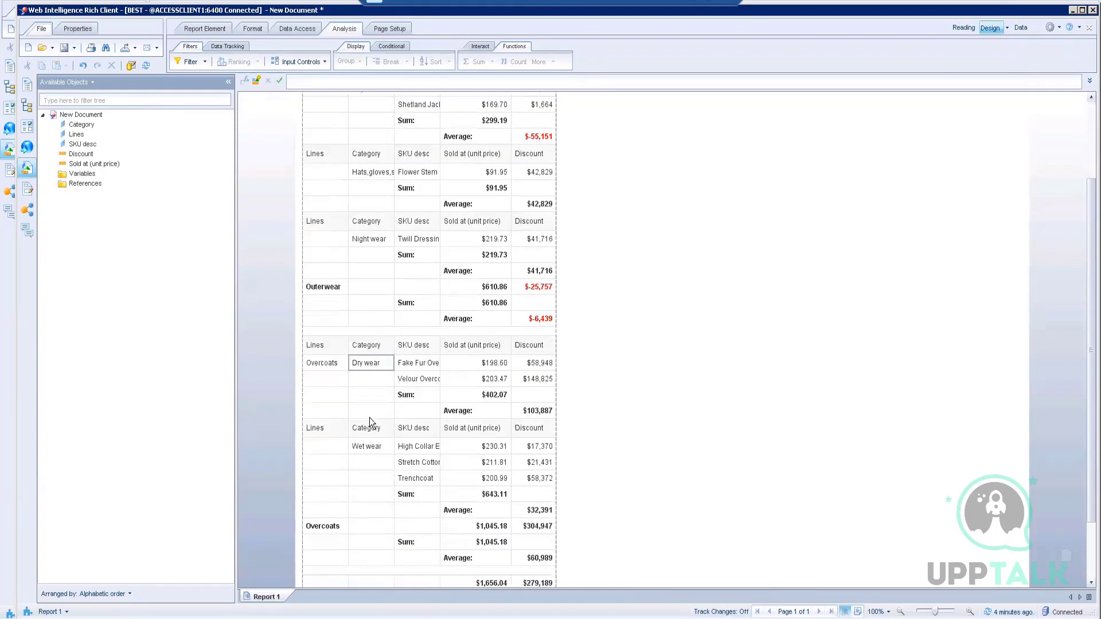
scroll(371, 340, down, 2)
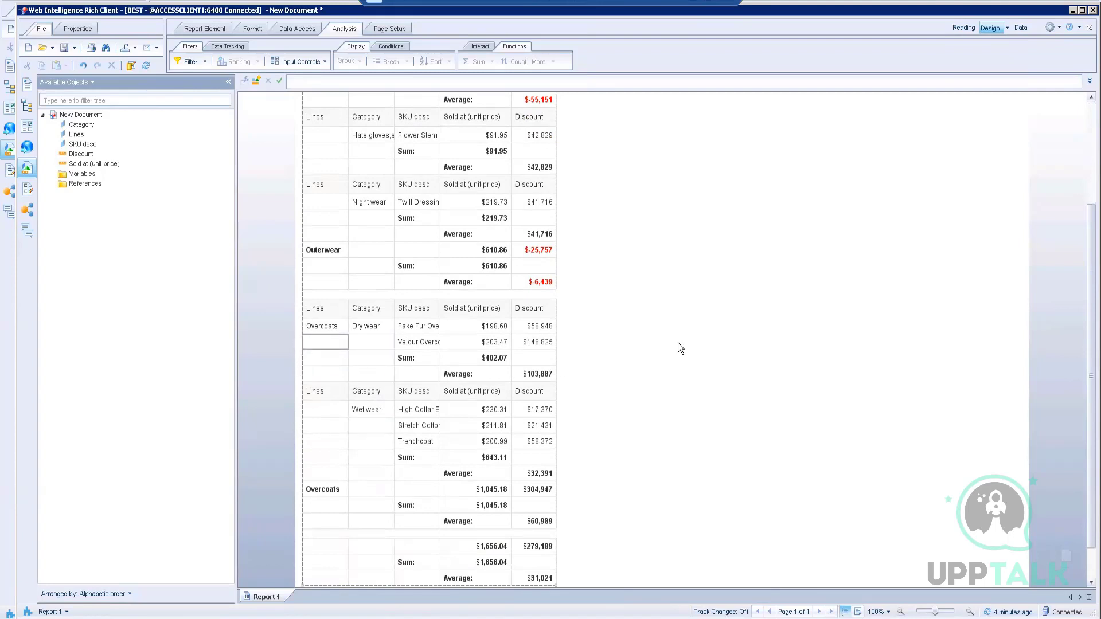
scroll(707, 333, up, 1)
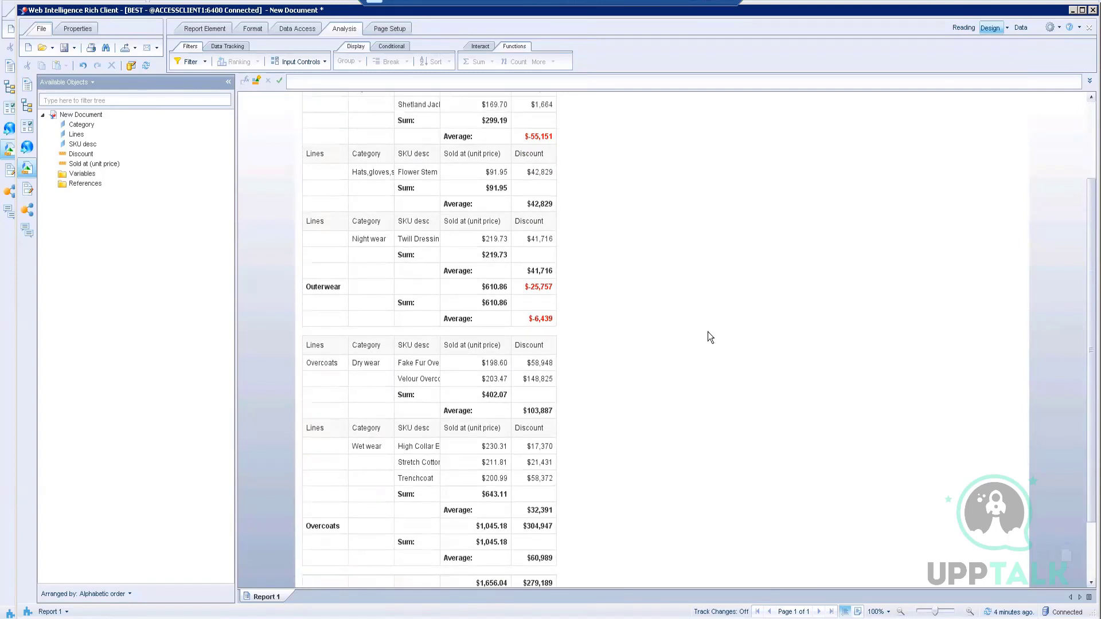
scroll(705, 333, down, 1)
scroll(705, 333, up, 2)
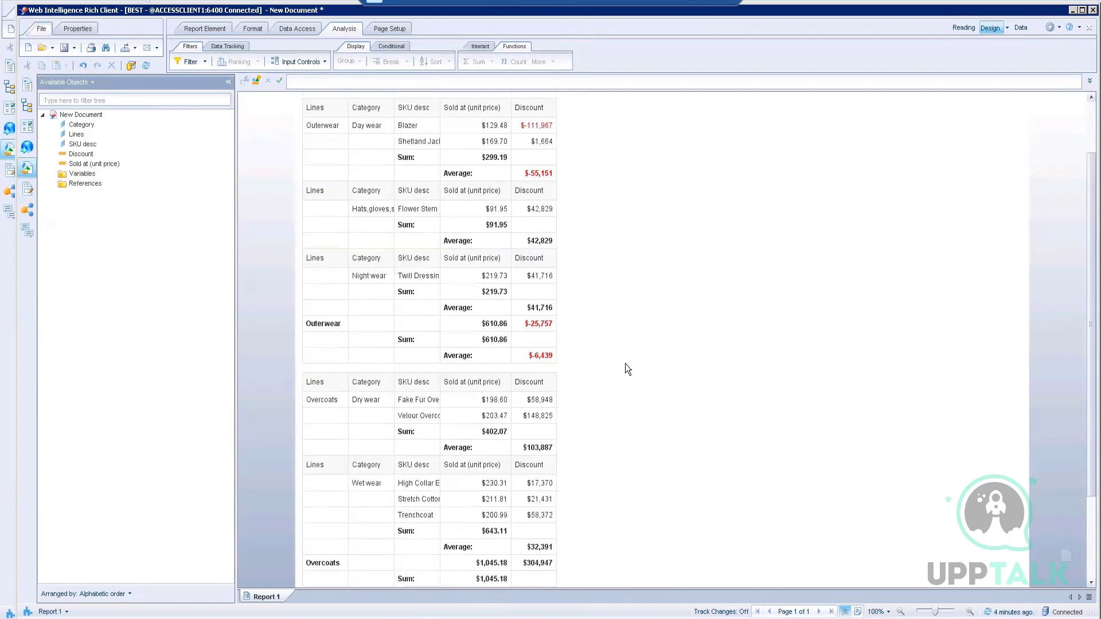
scroll(625, 364, up, 1)
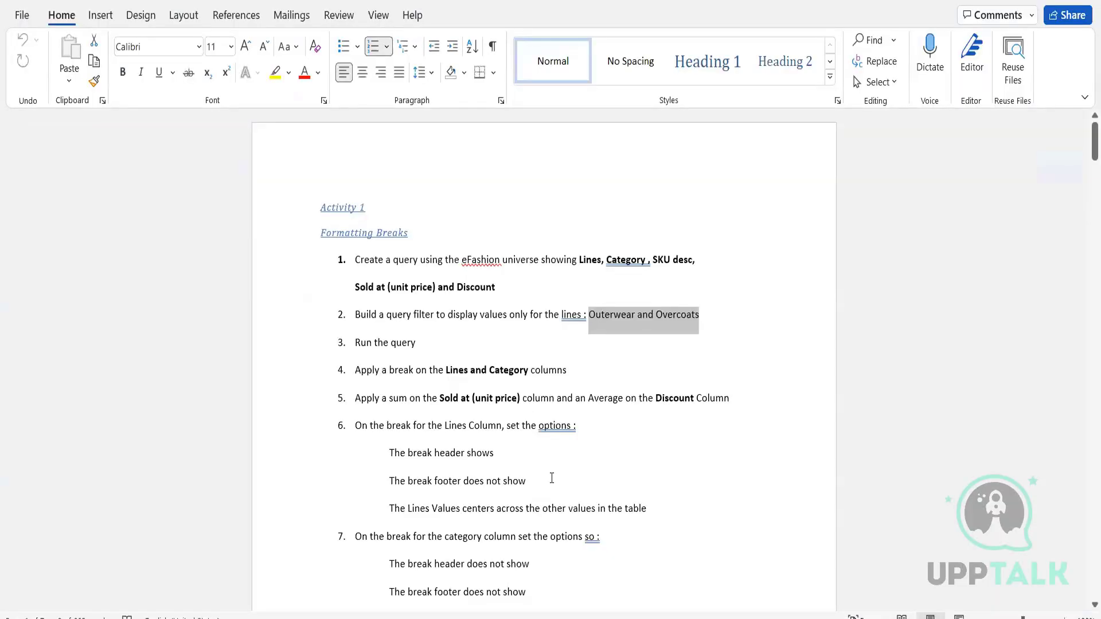
scroll(551, 478, down, 1)
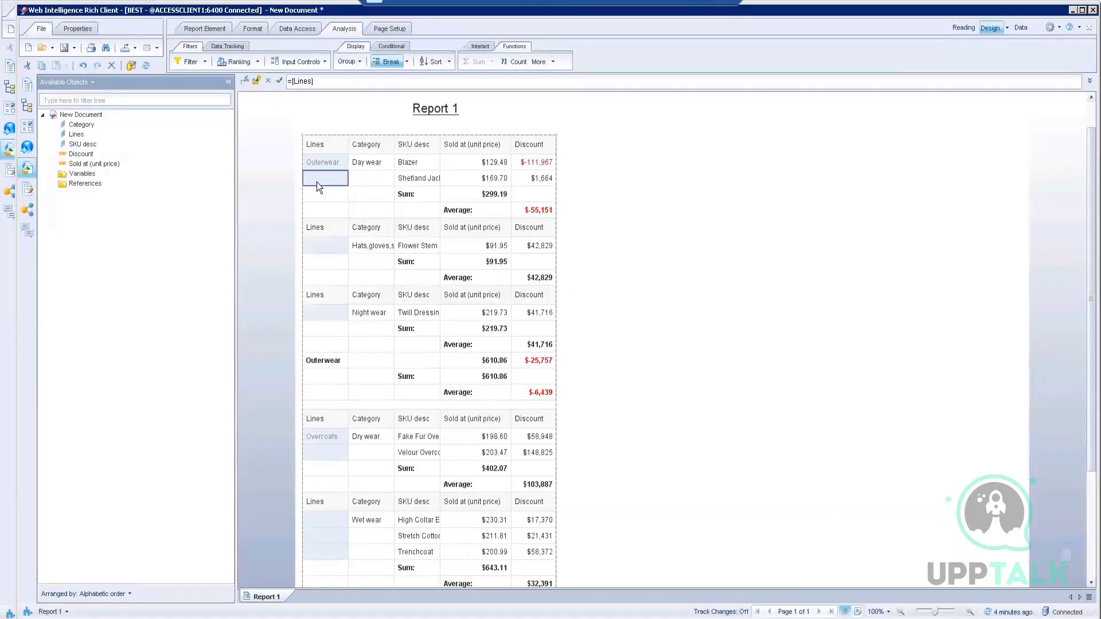
Step: Give the Lines break a header and no footer, showing only the first duplicate value
right_click(317, 182)
mouse_move(354, 501)
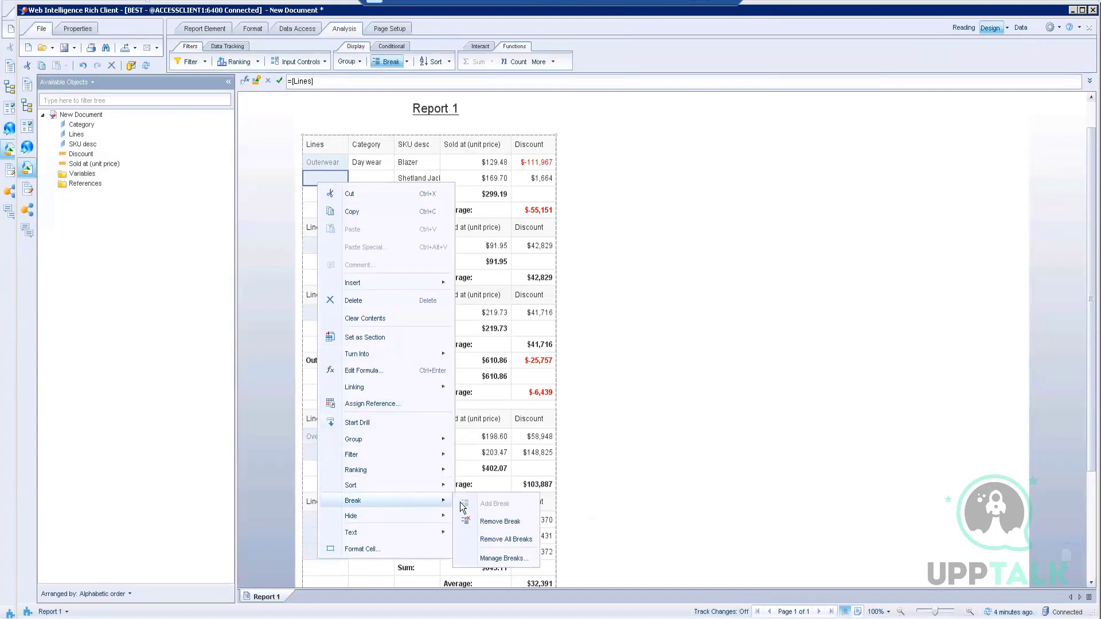
click(498, 558)
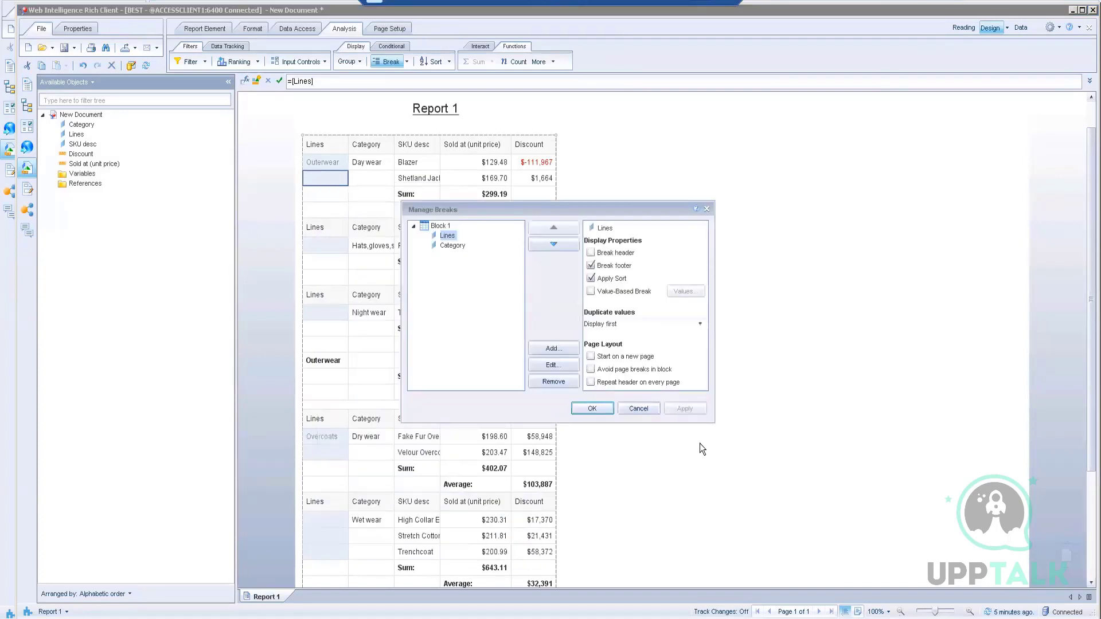
click(611, 253)
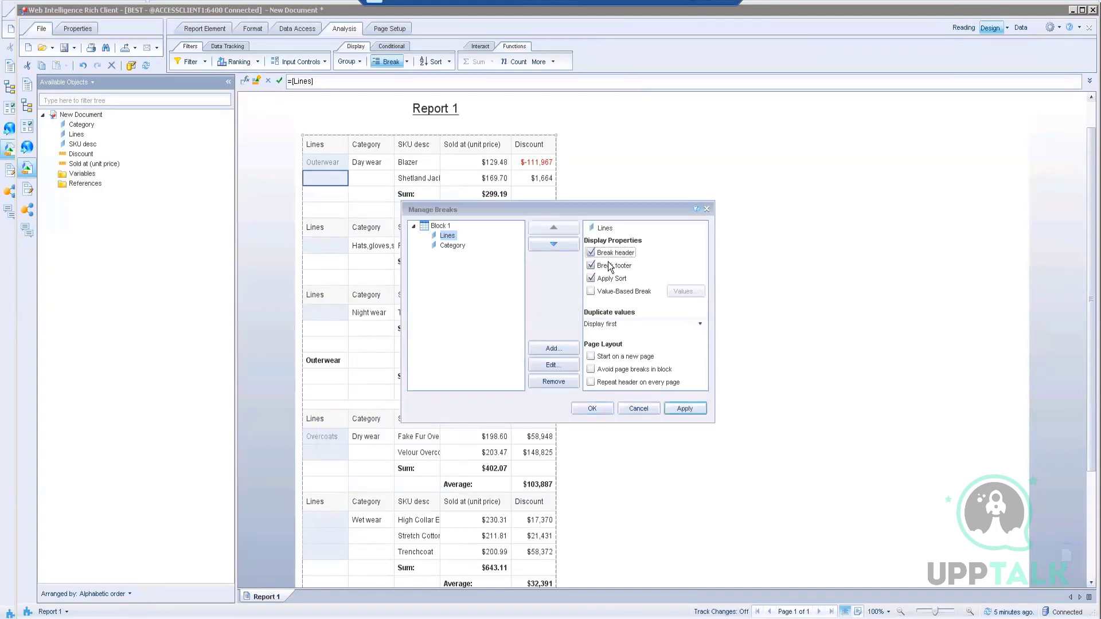
click(610, 267)
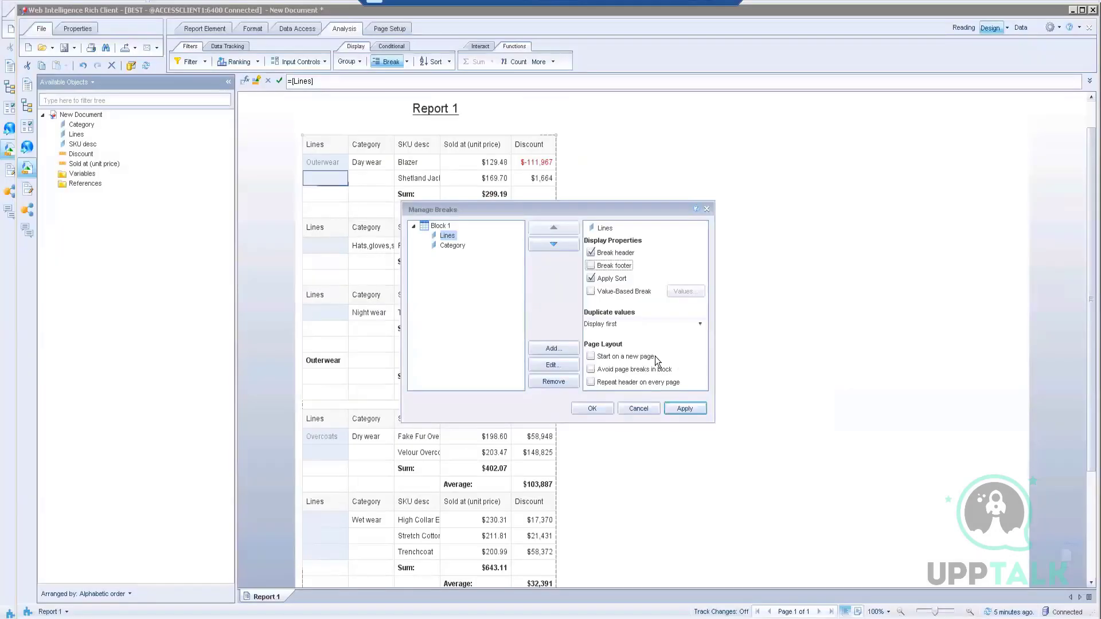
click(699, 322)
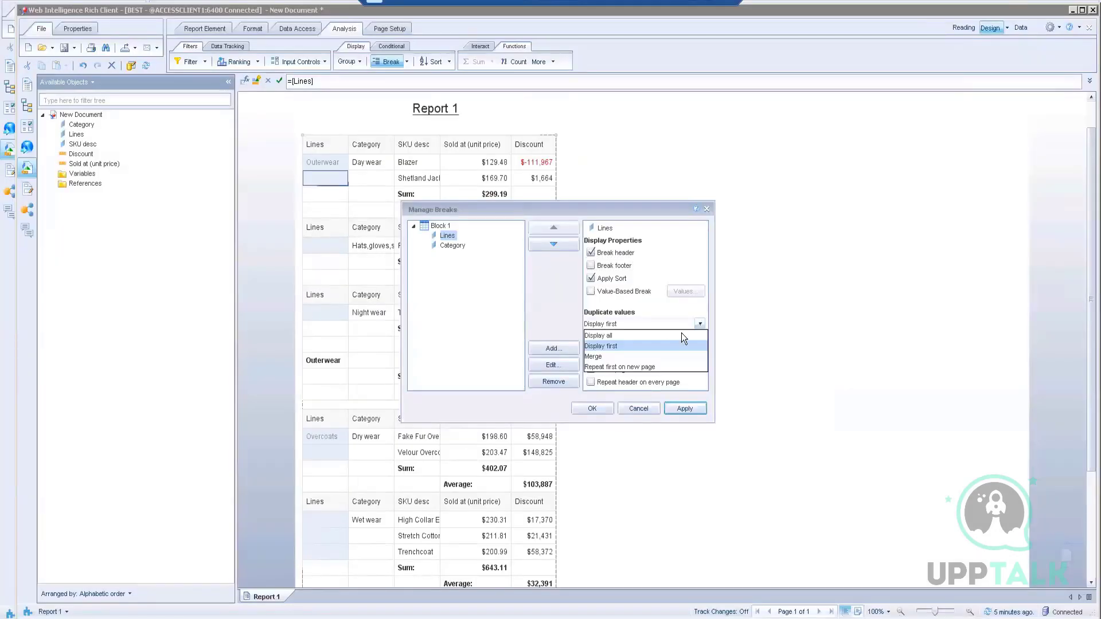
click(599, 348)
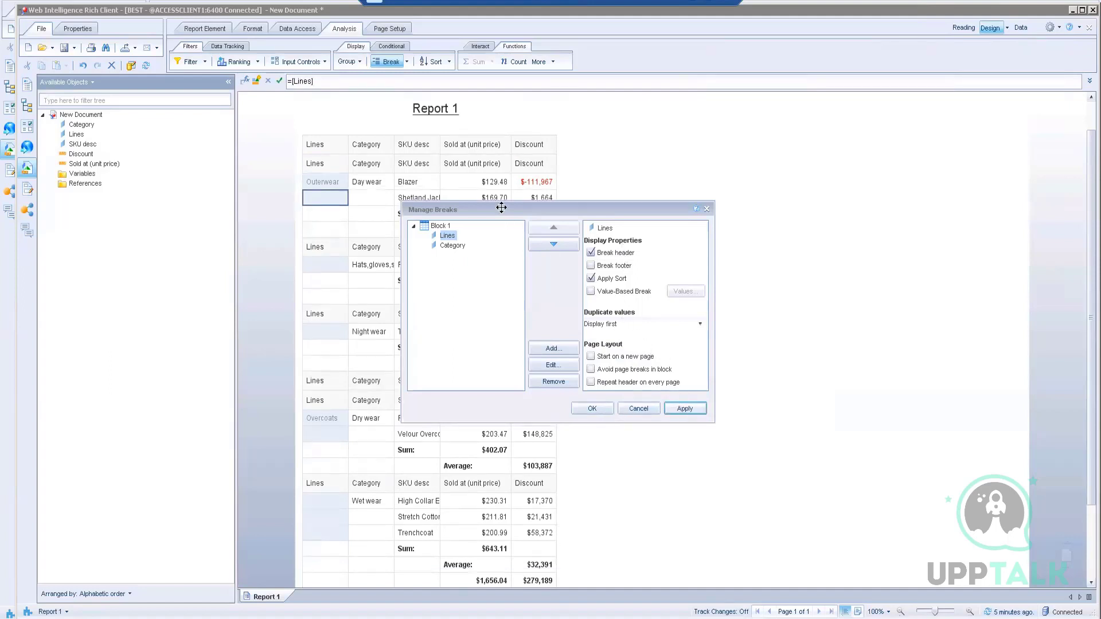
drag(501, 207, 673, 178)
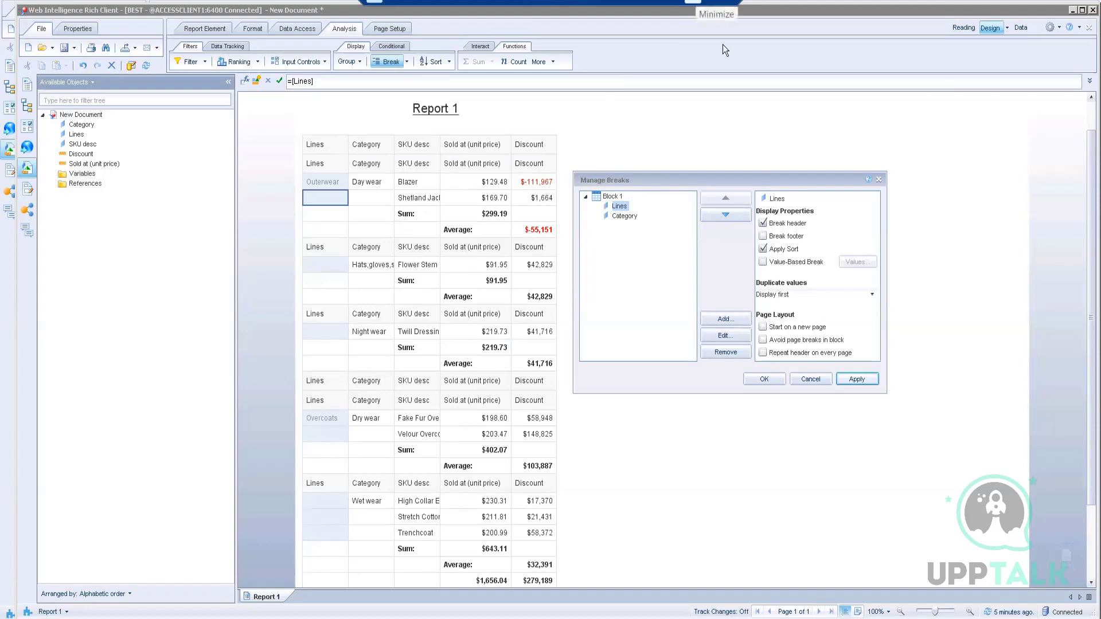
click(816, 378)
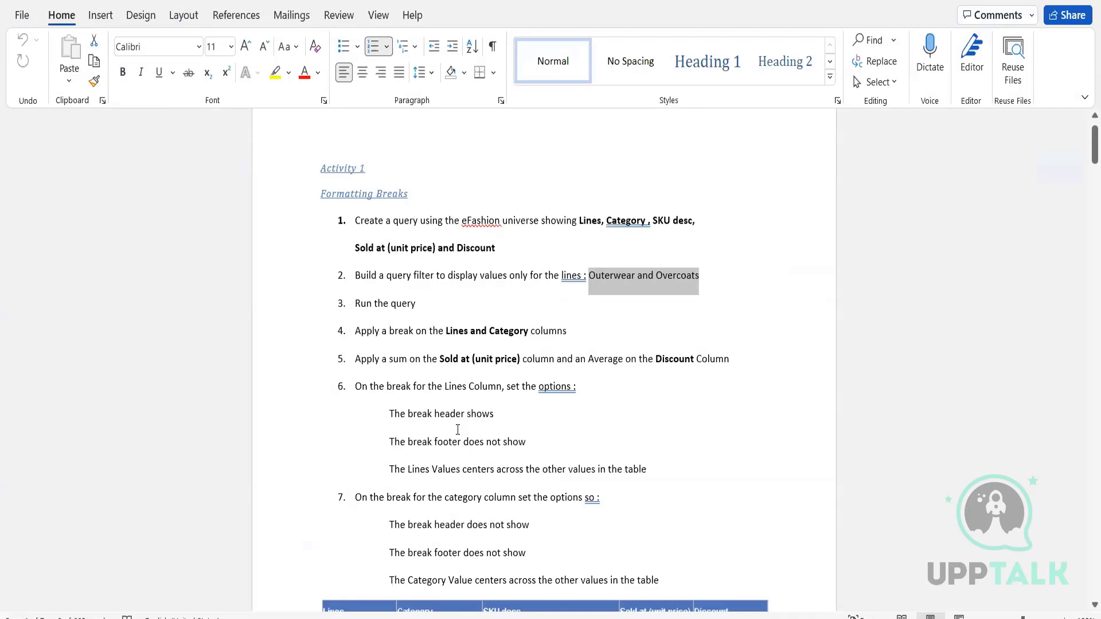
scroll(404, 435, down, 3)
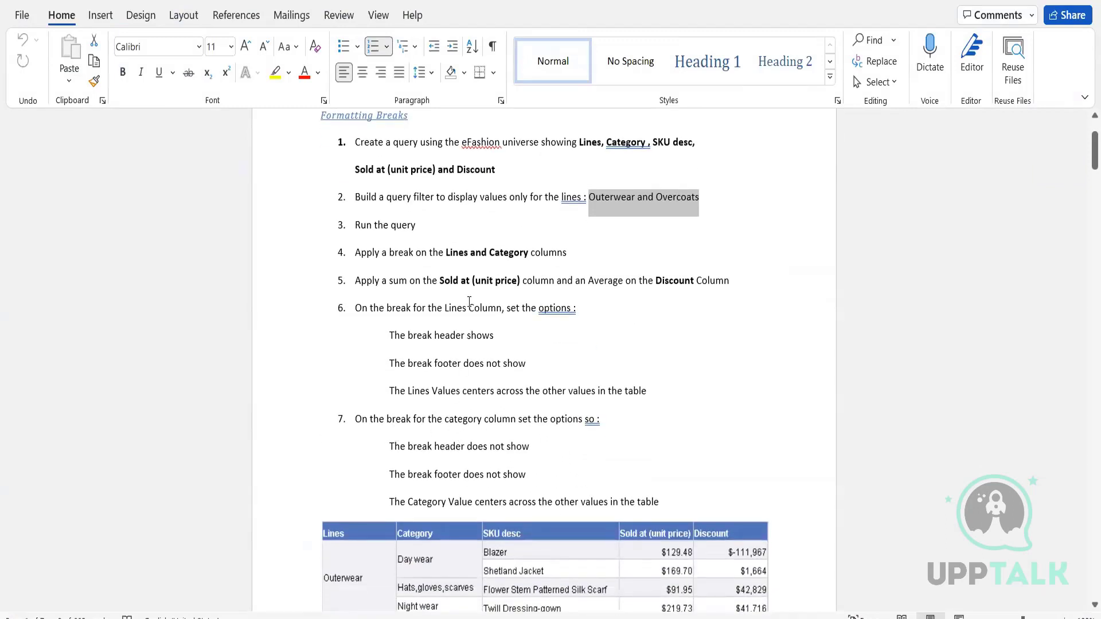
drag(501, 311, 413, 311)
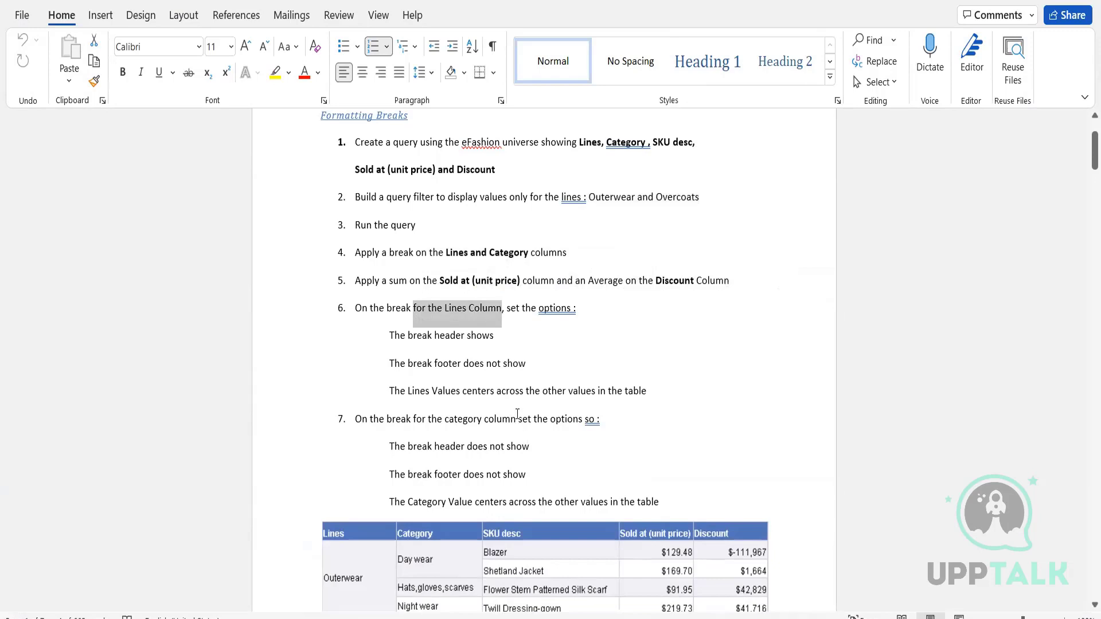
scroll(516, 429, down, 1)
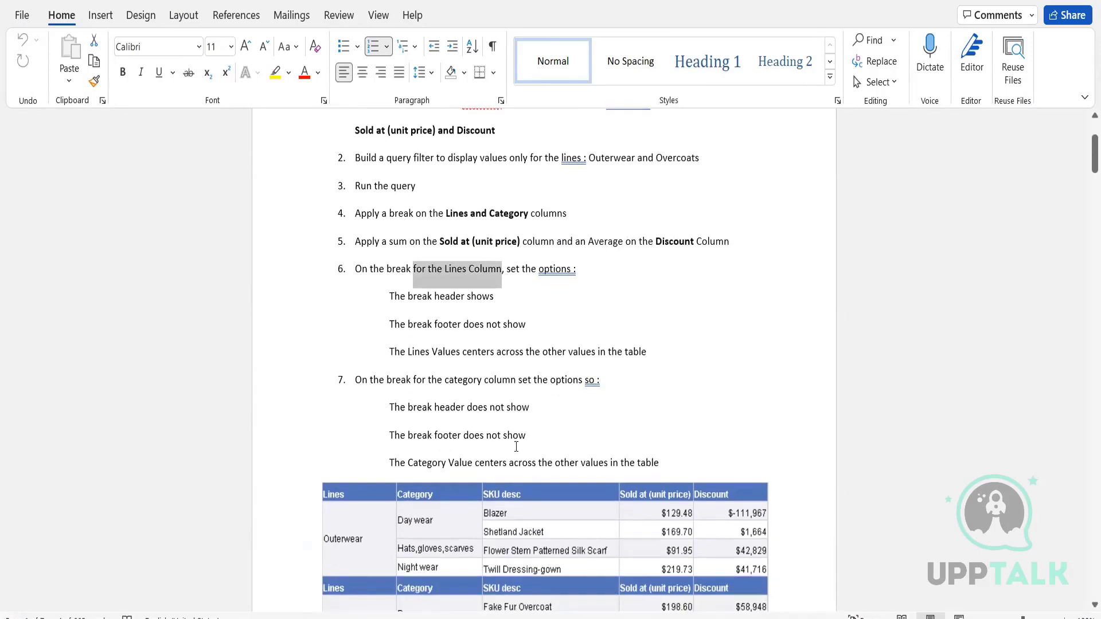
scroll(615, 441, down, 2)
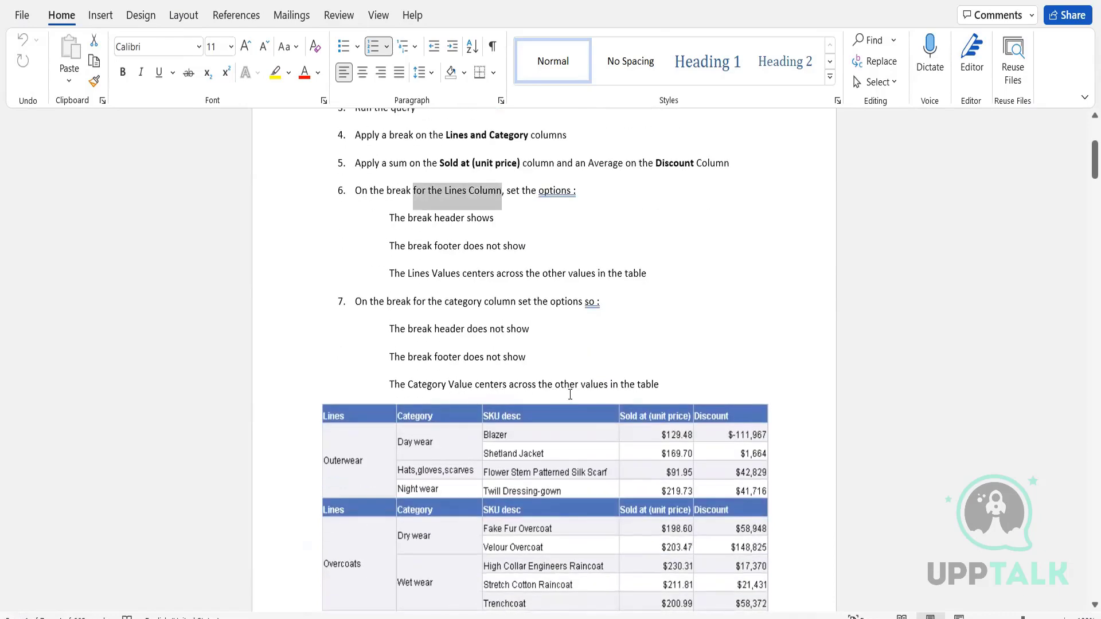
scroll(682, 386, down, 3)
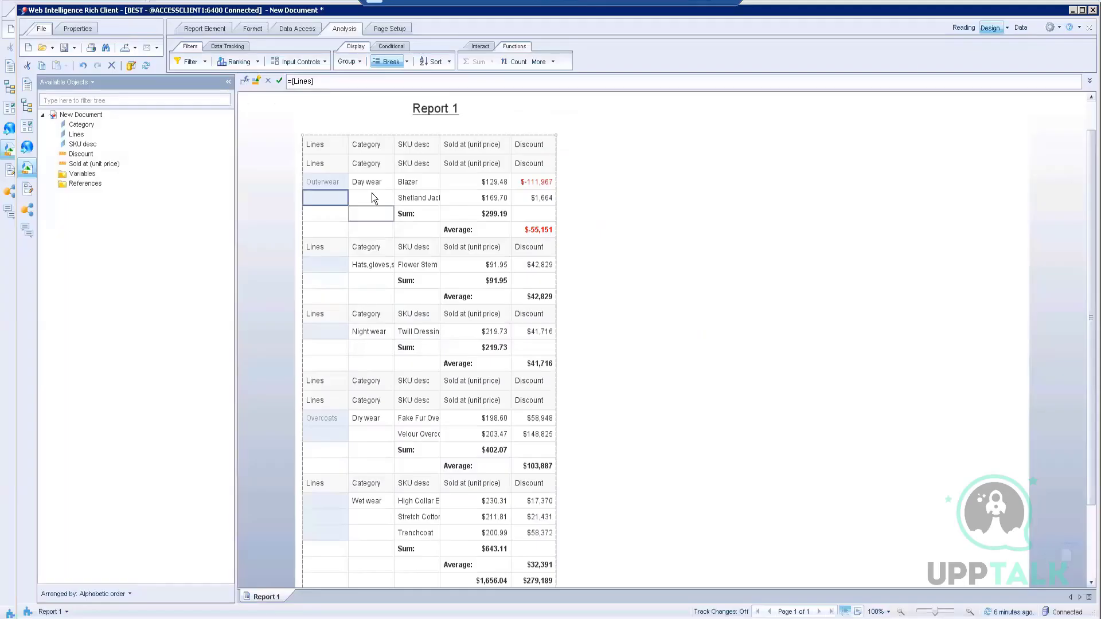
click(371, 194)
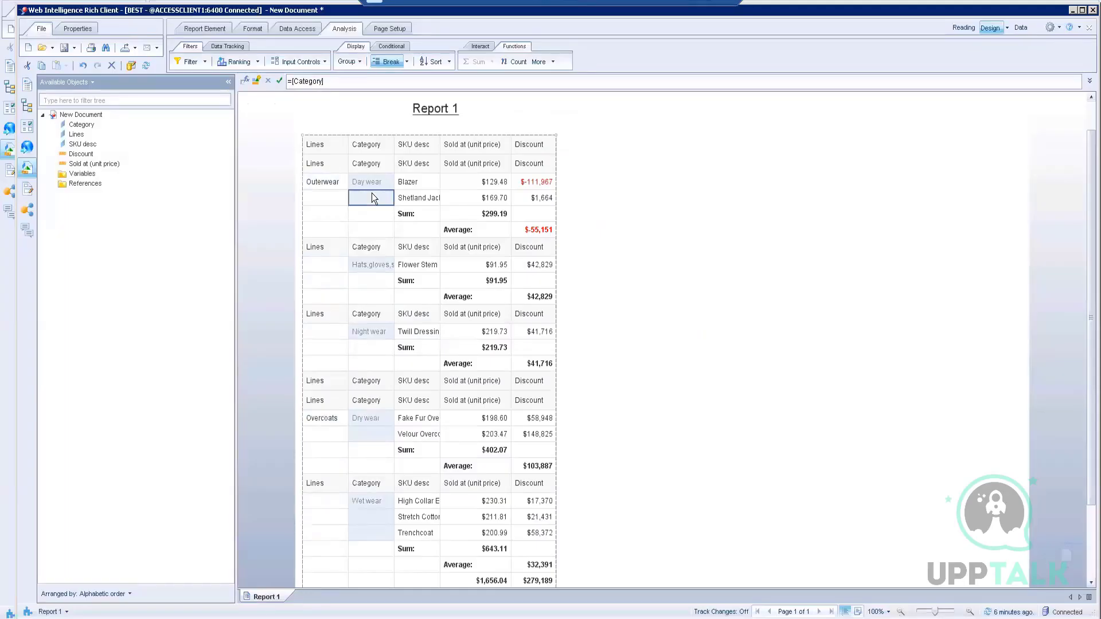
Step: Turn off the Category break header and footer, keeping only the first duplicate value
right_click(372, 195)
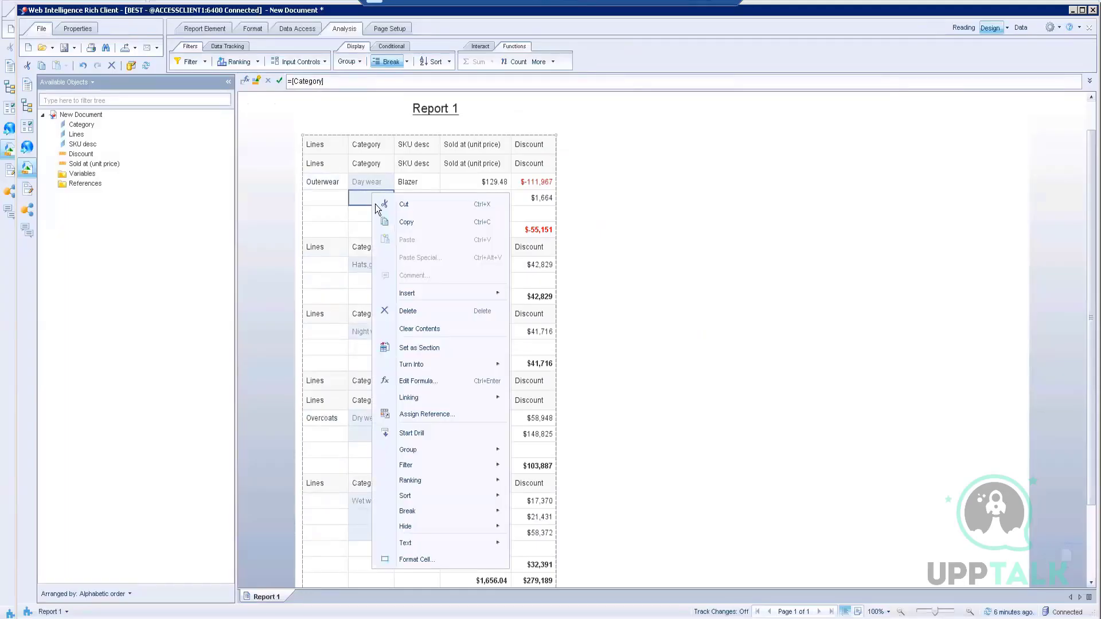
mouse_move(416, 509)
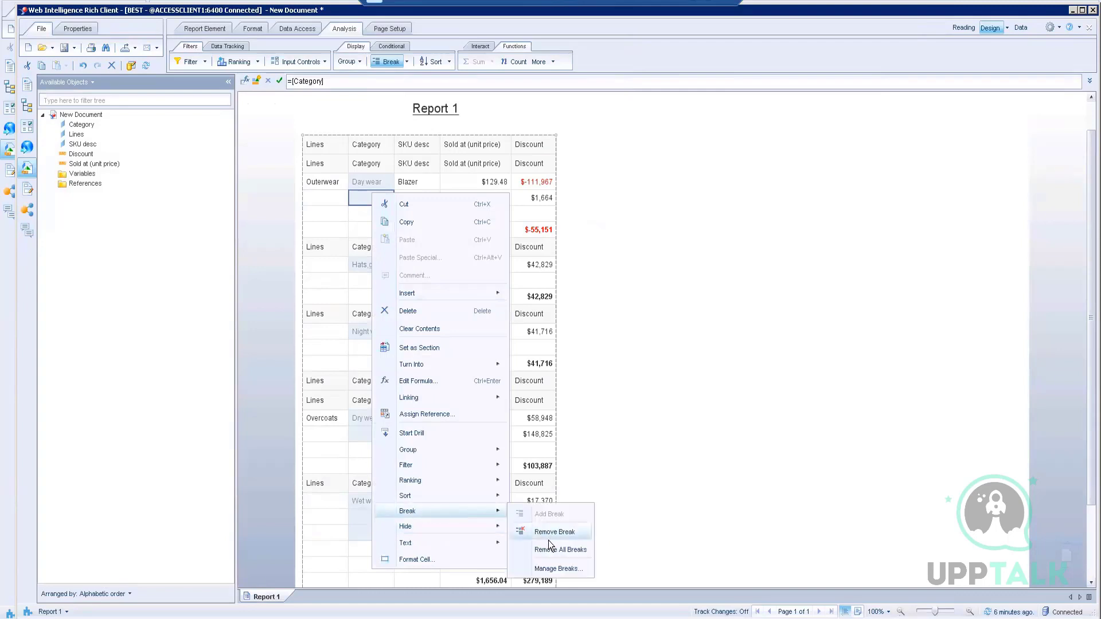
click(548, 567)
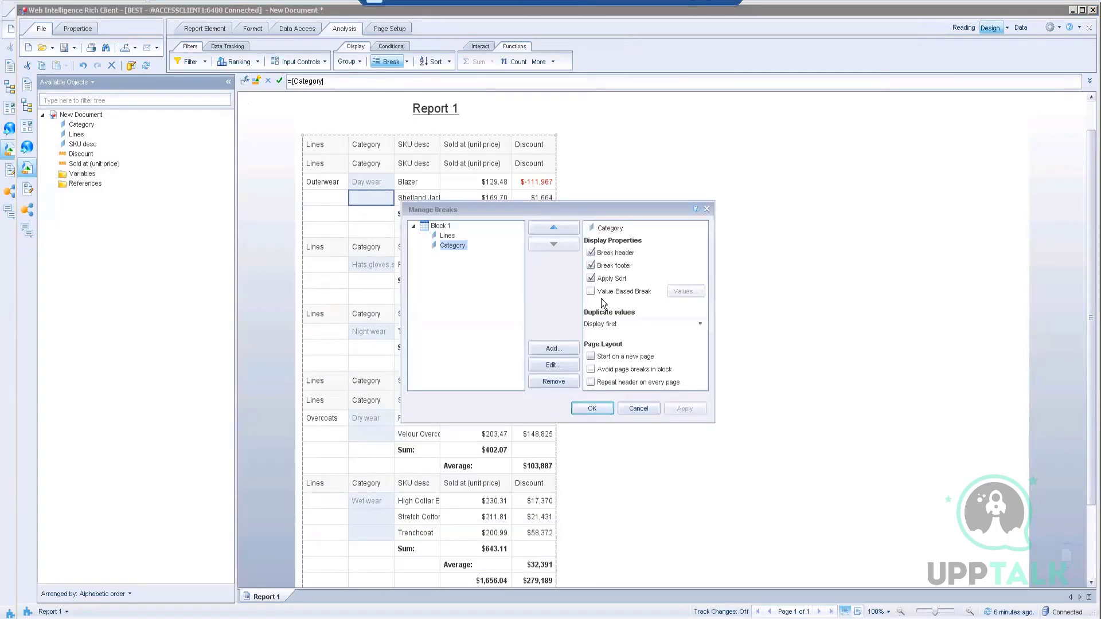
click(609, 254)
click(606, 267)
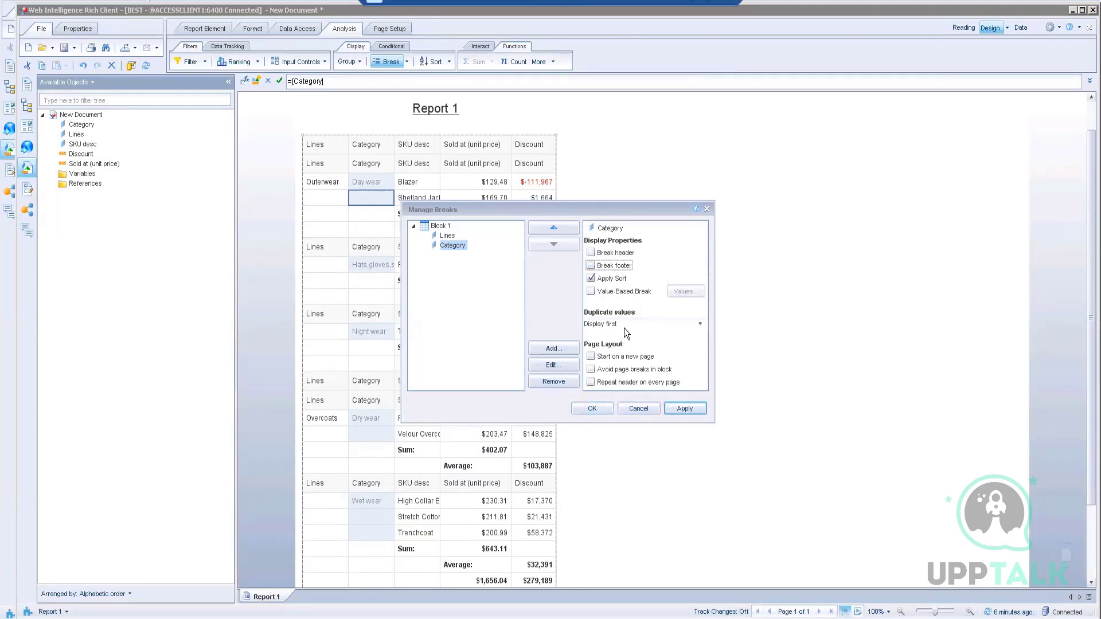
click(640, 322)
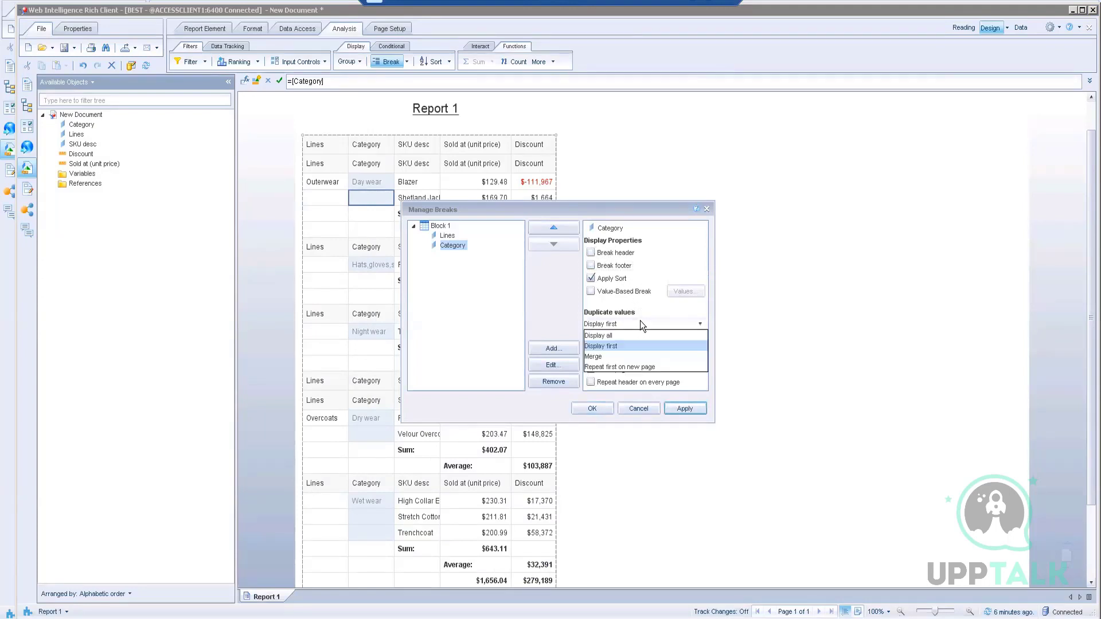
click(609, 347)
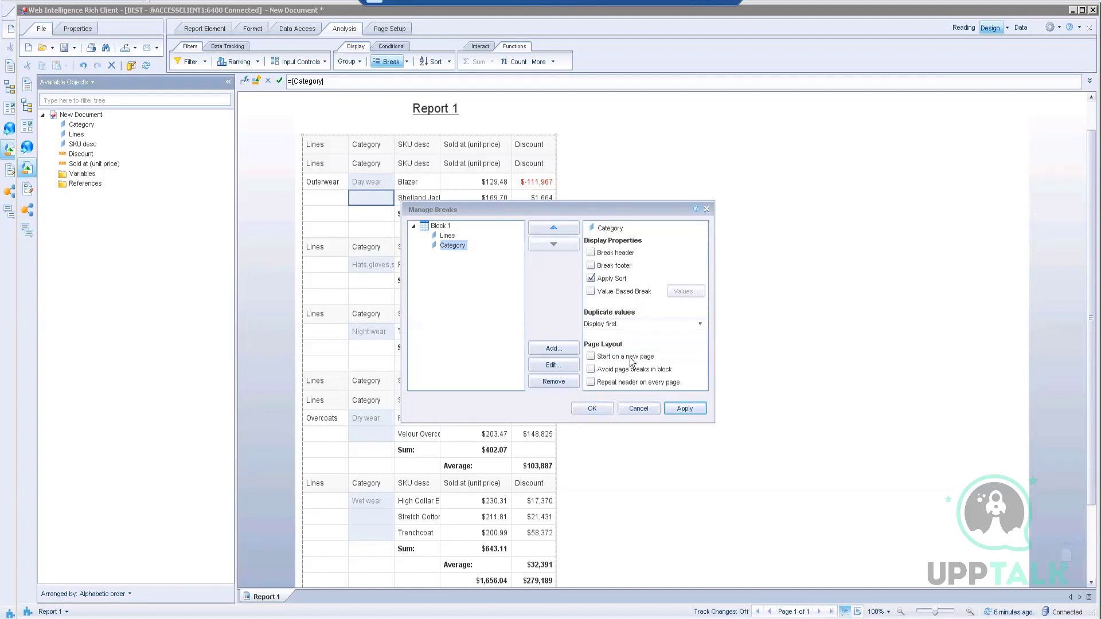
click(689, 411)
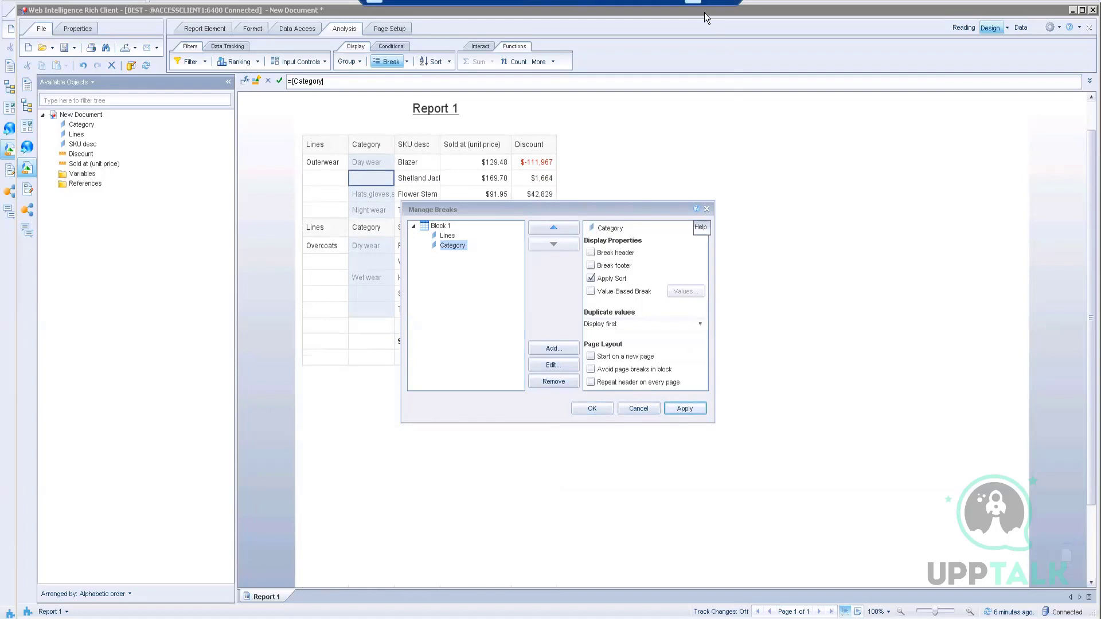
click(637, 408)
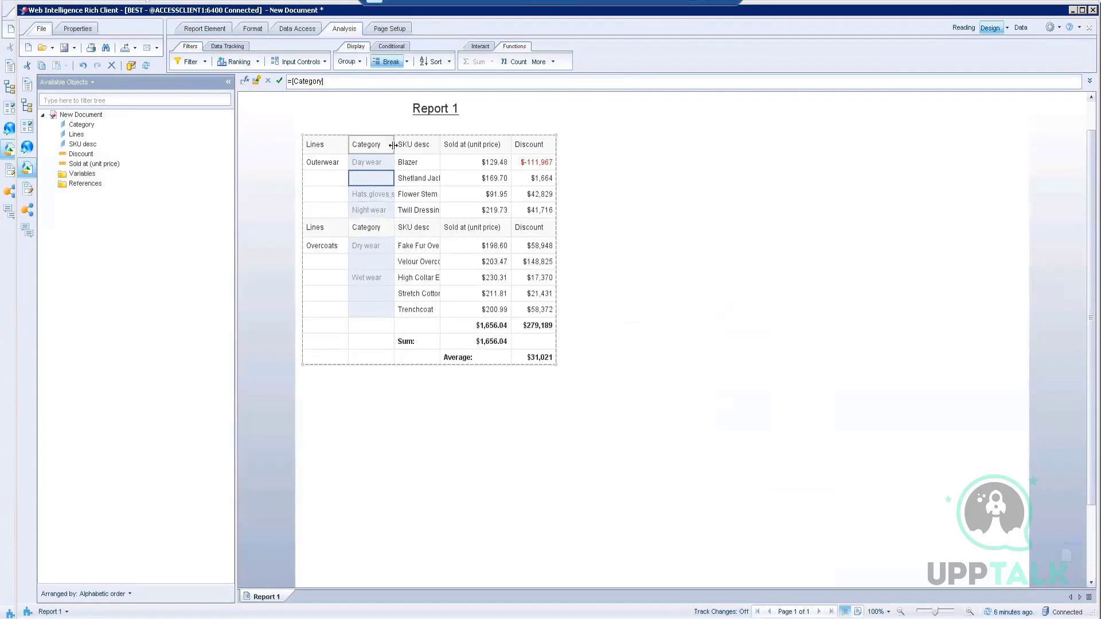
Step: Widen the Category column to fit 'Hats,gloves,scarves', then minimize the session to show Word
drag(393, 145, 425, 145)
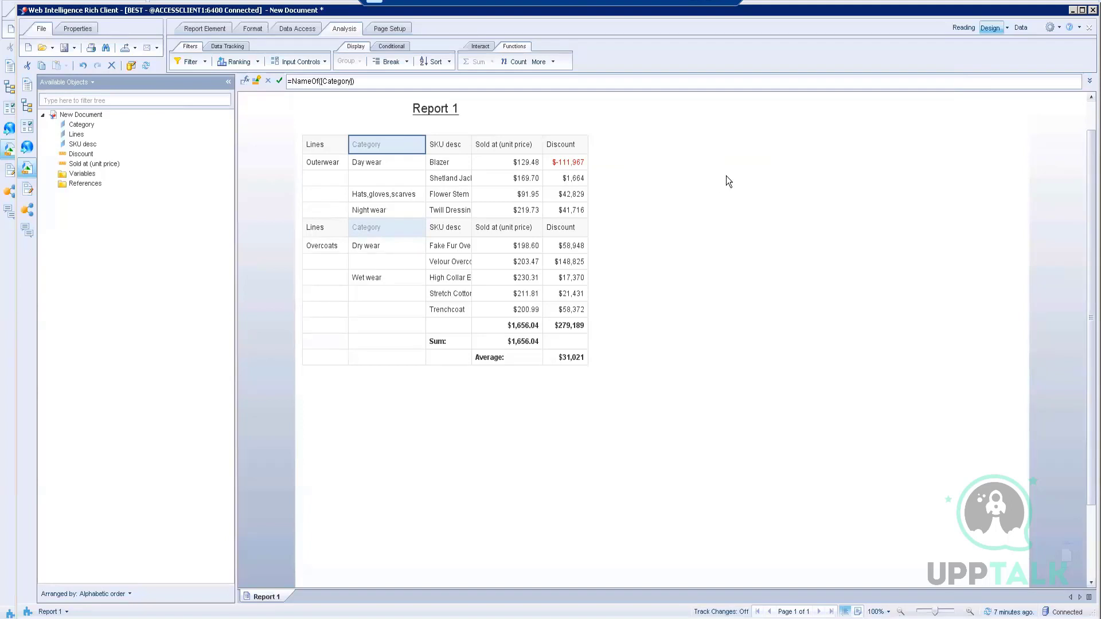
click(82, 125)
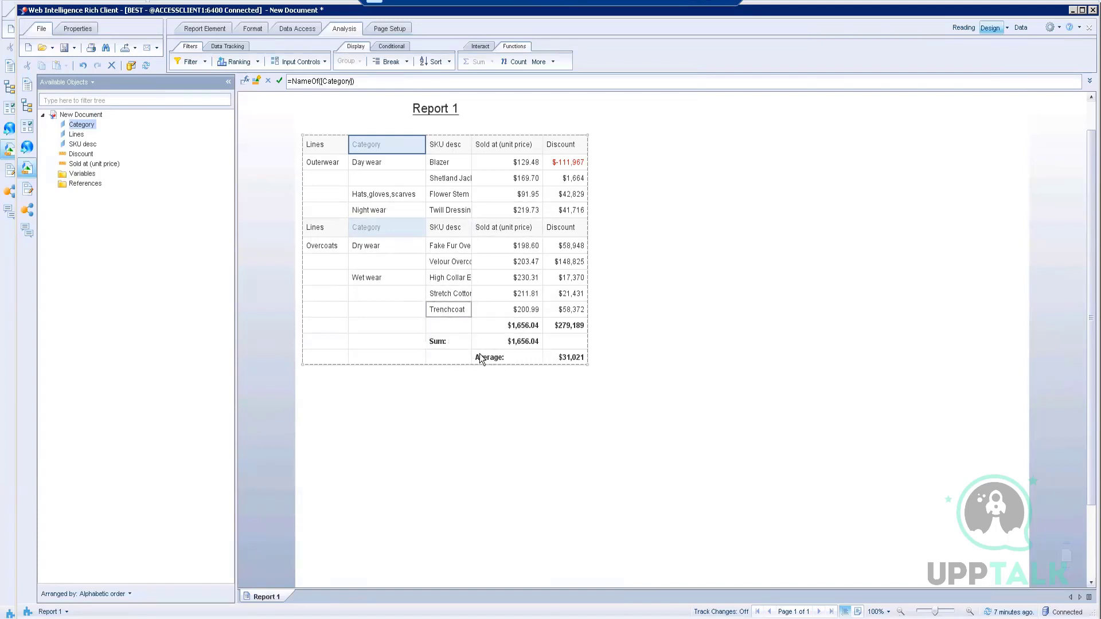
click(668, 225)
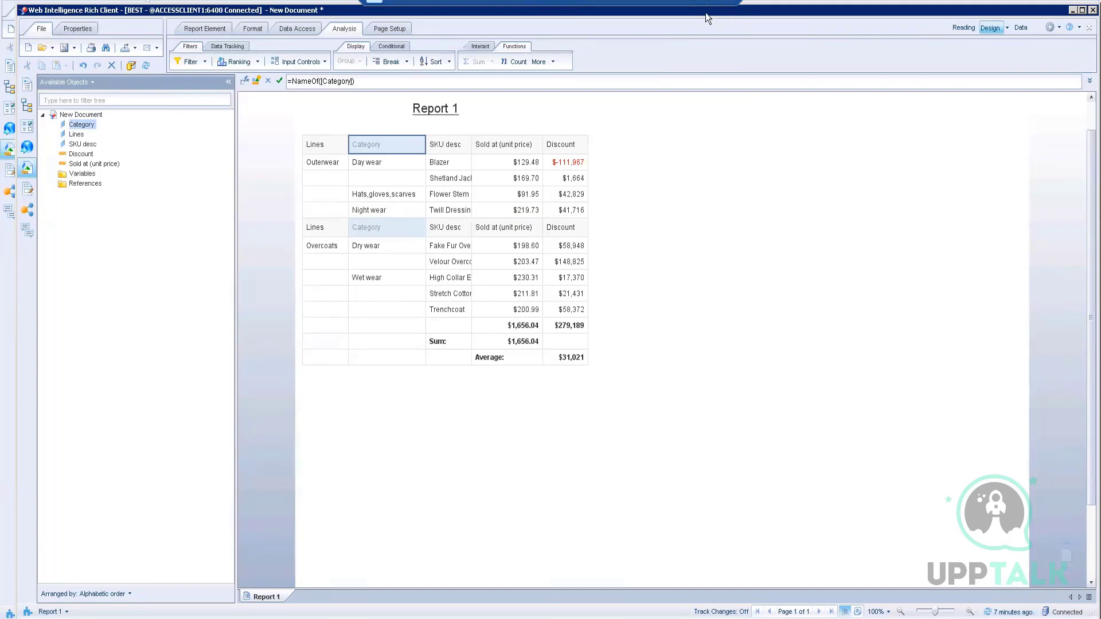
click(694, 3)
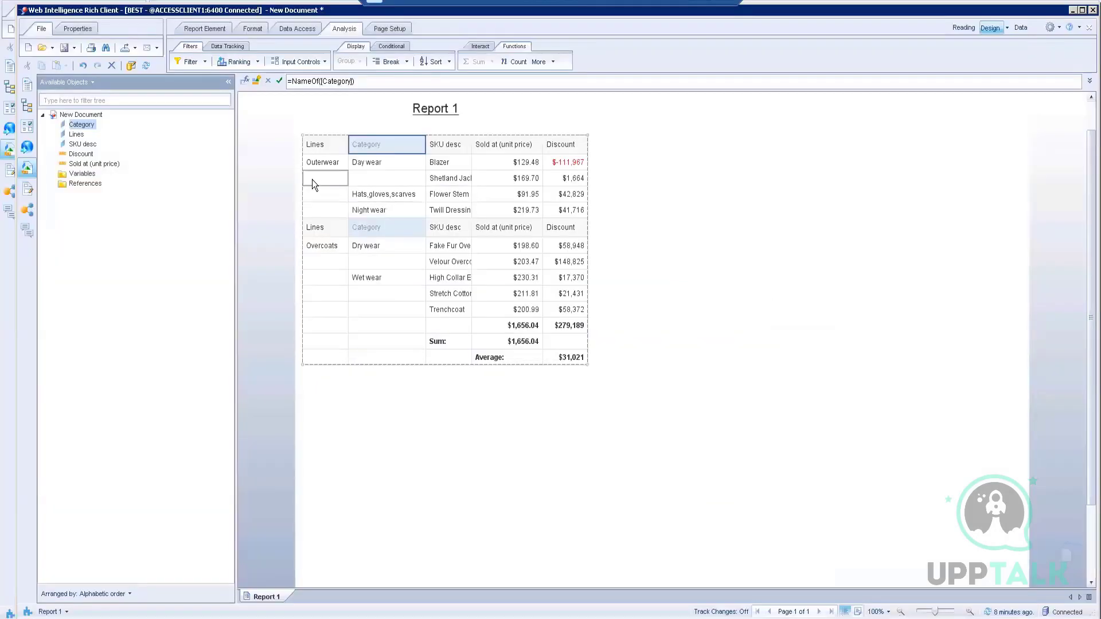
Step: Set the Lines break's duplicate values to Merge
click(311, 180)
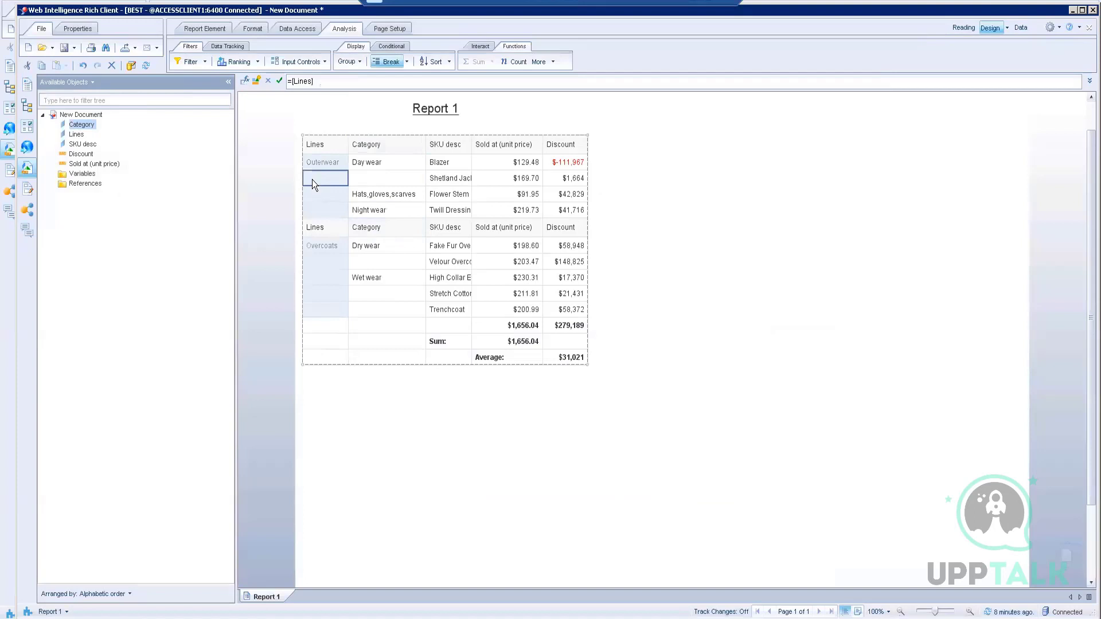
right_click(312, 180)
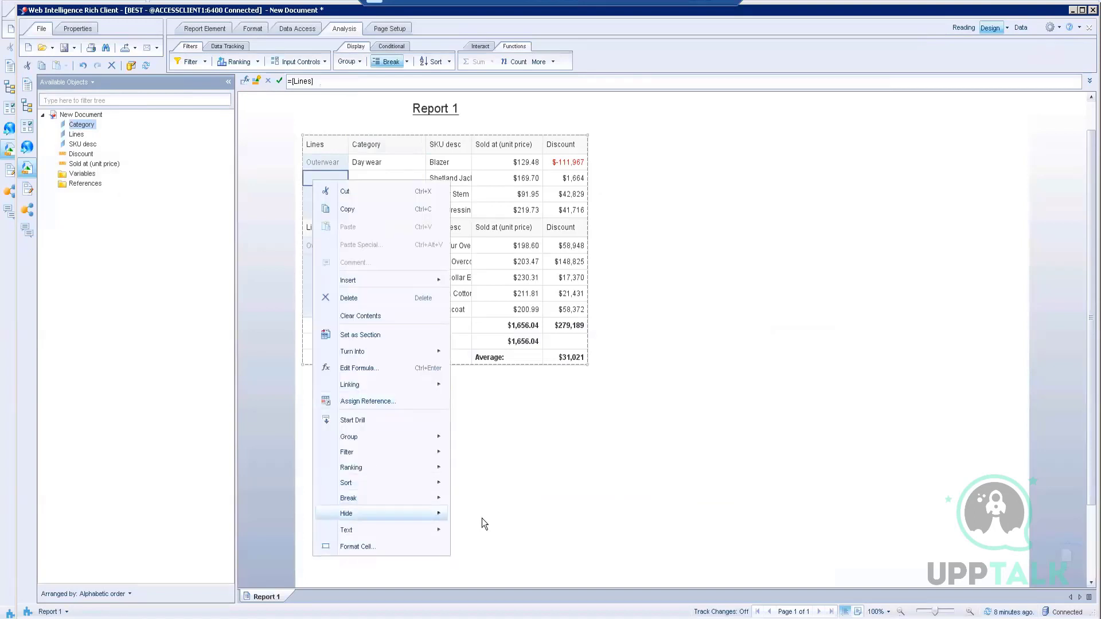
mouse_move(405, 496)
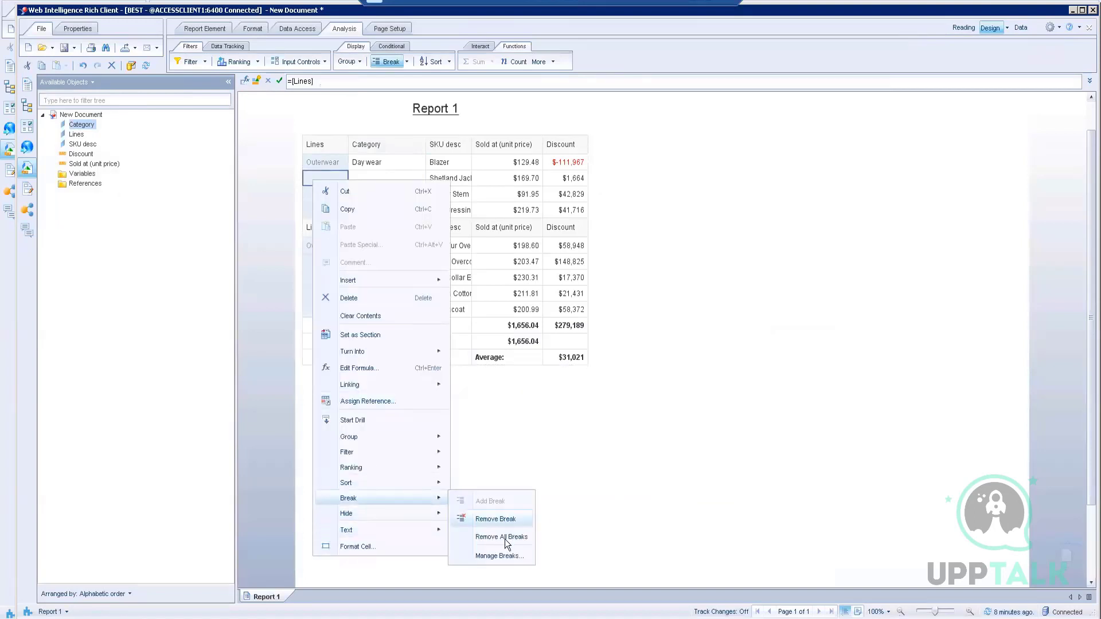
click(492, 553)
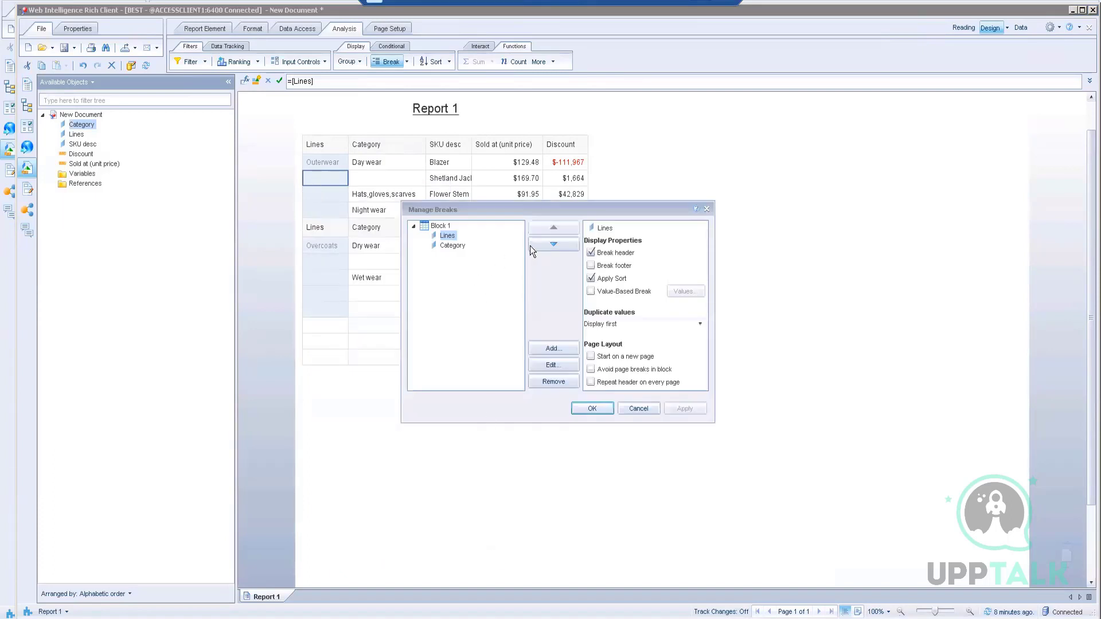
click(686, 325)
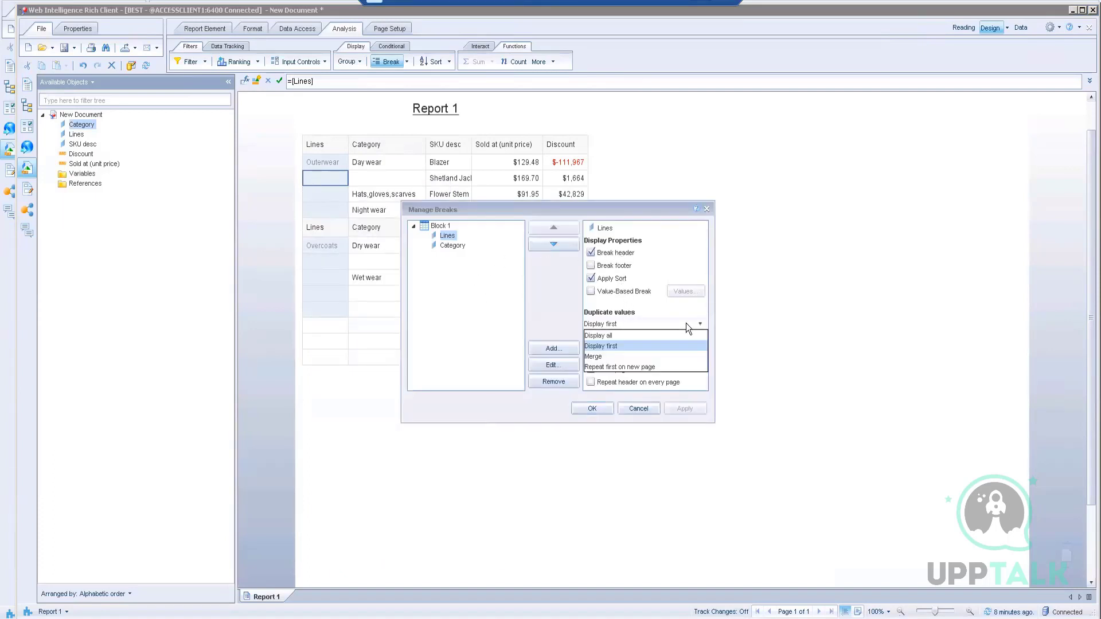
click(602, 356)
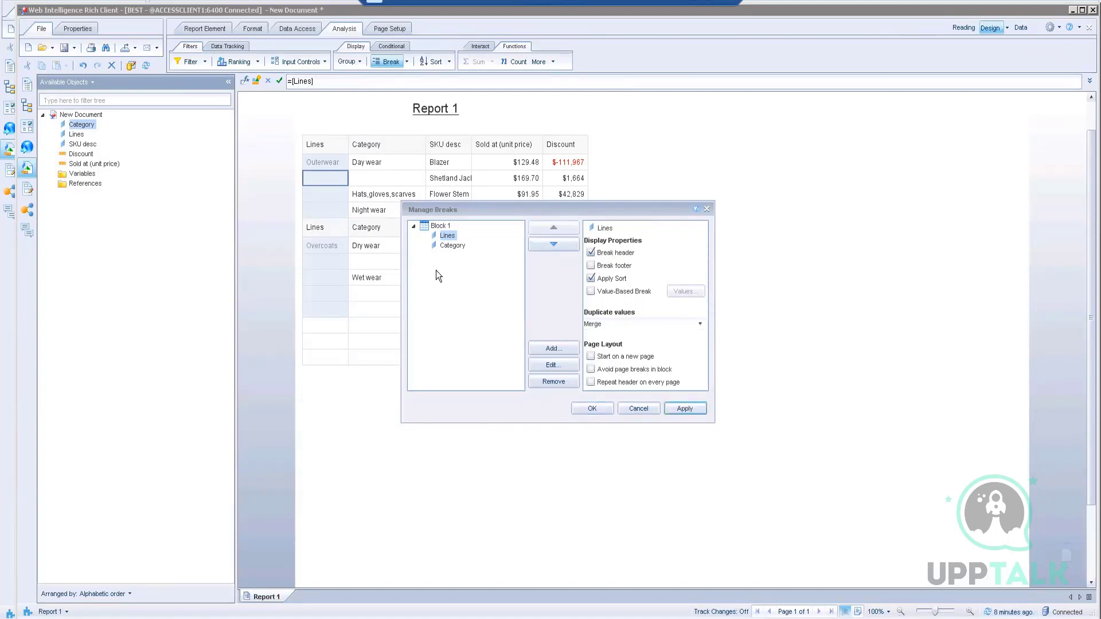
click(680, 409)
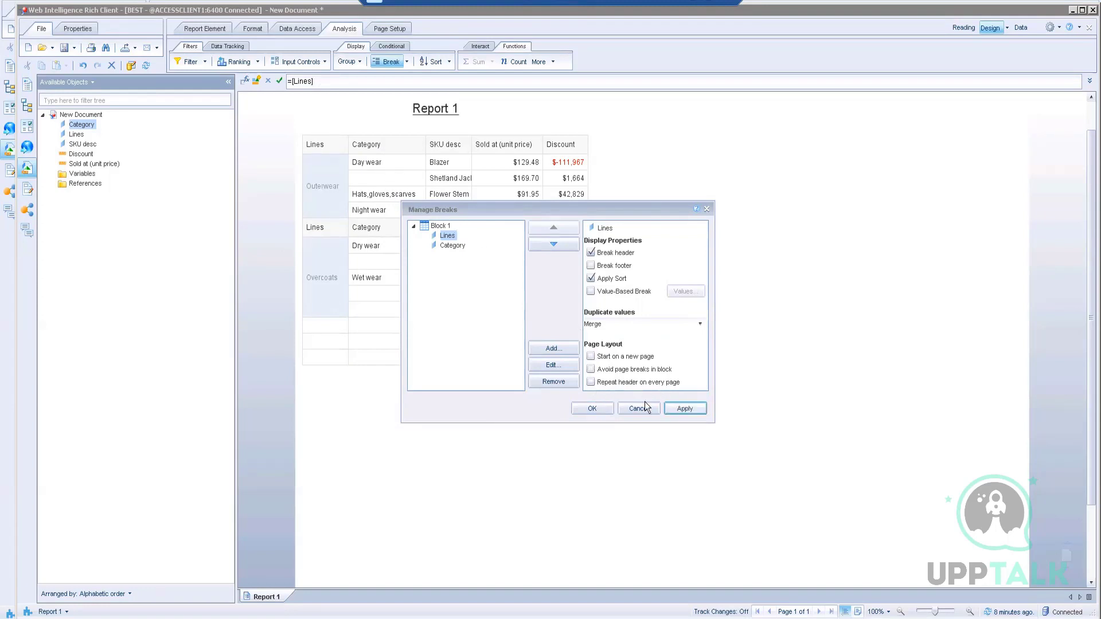
click(608, 408)
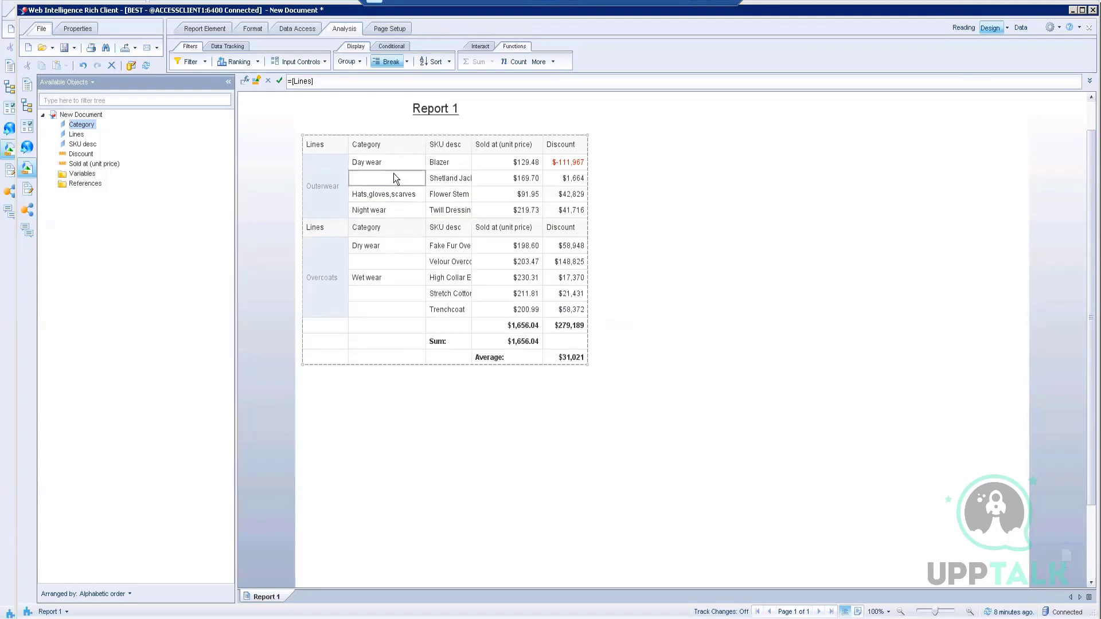
Step: Set the Category break's duplicate values to Merge
click(393, 163)
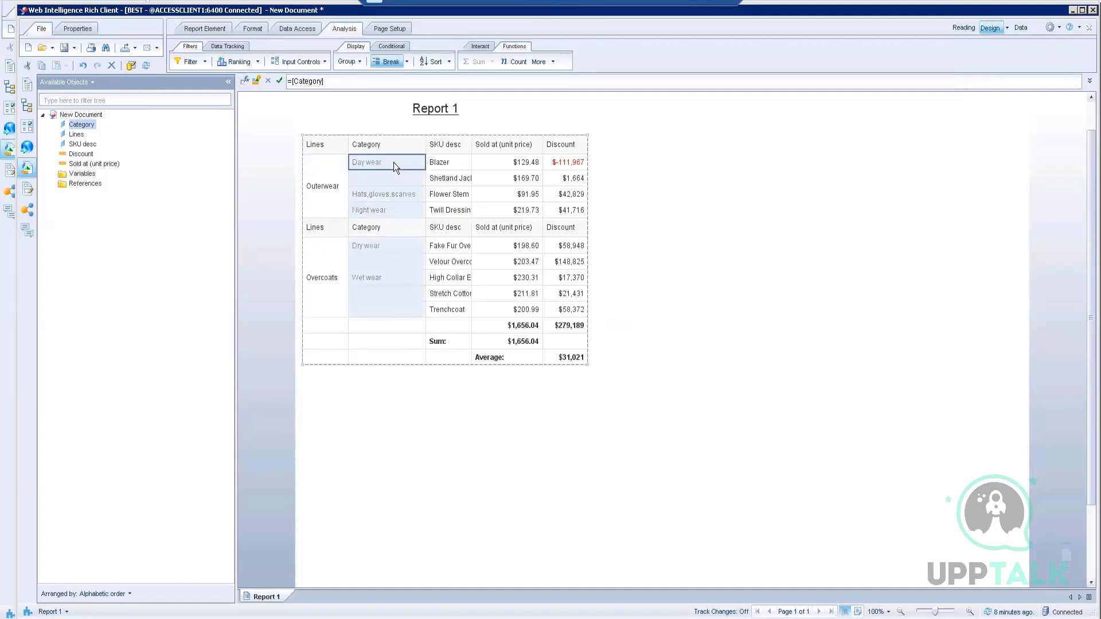
right_click(393, 162)
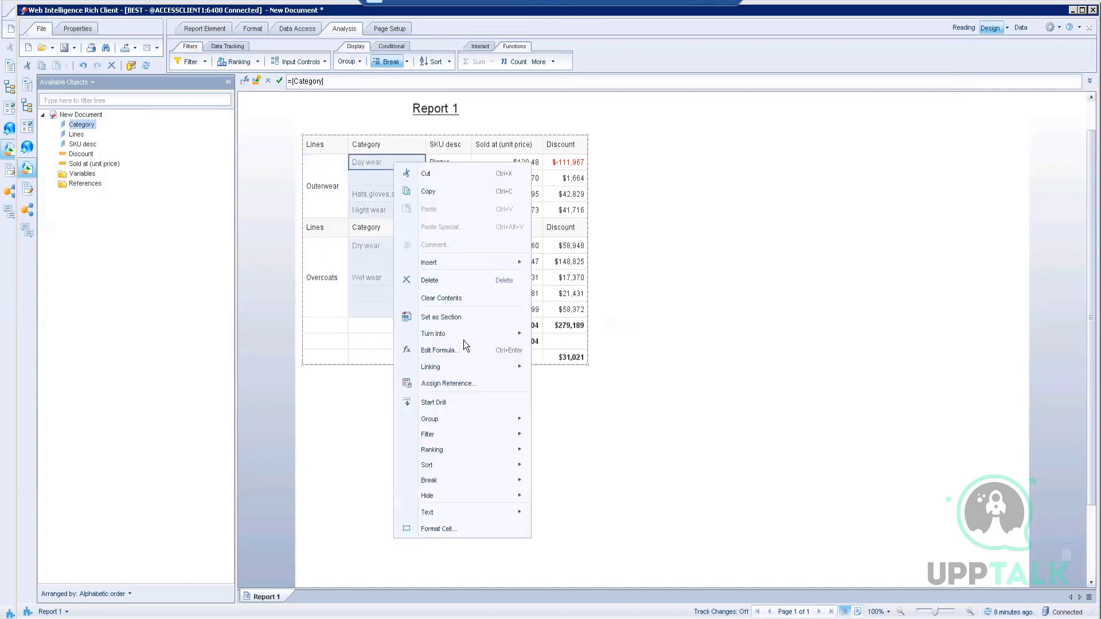
mouse_move(516, 485)
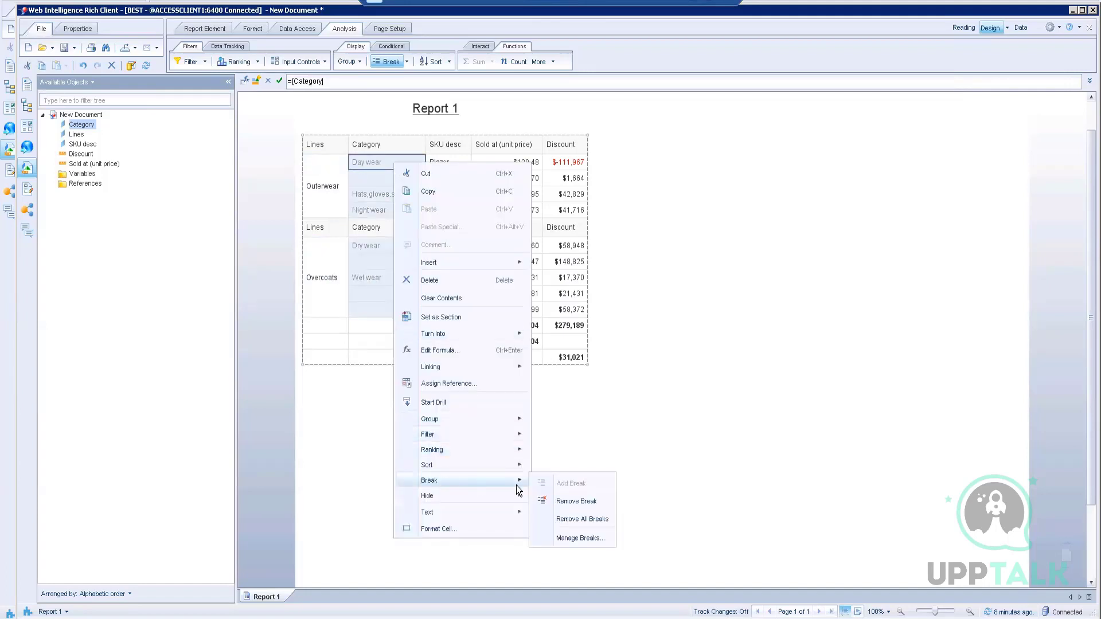
click(572, 539)
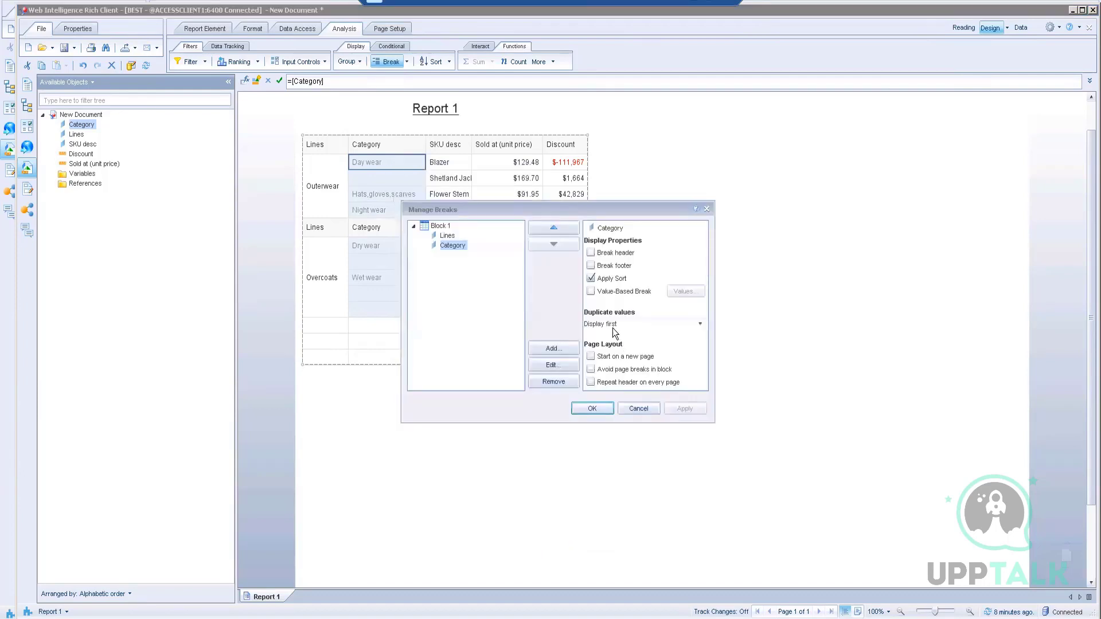
click(657, 323)
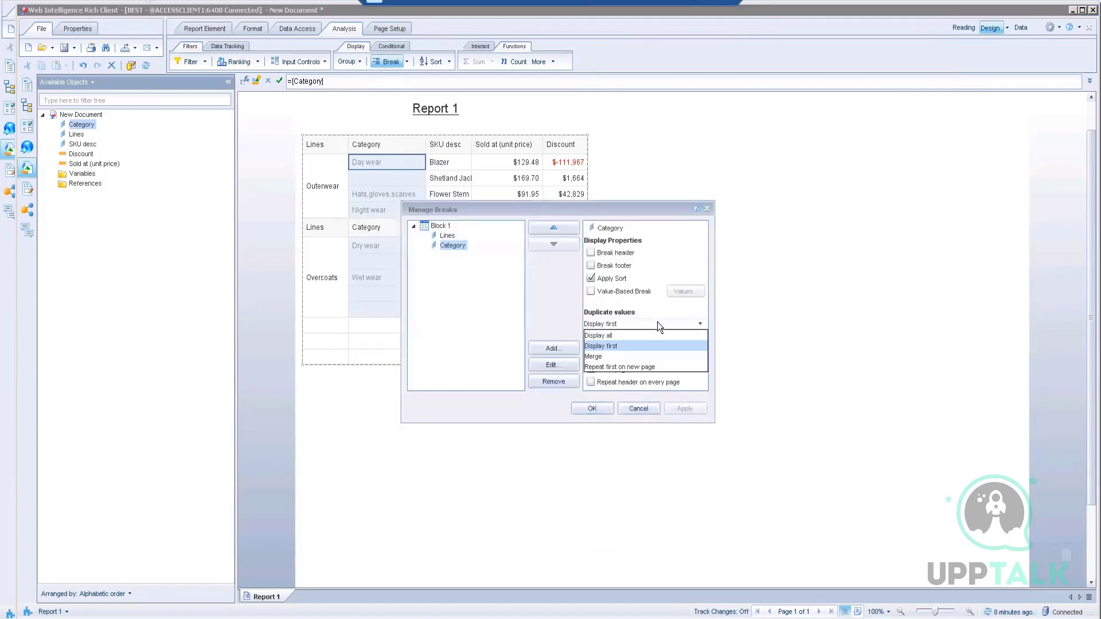
click(600, 357)
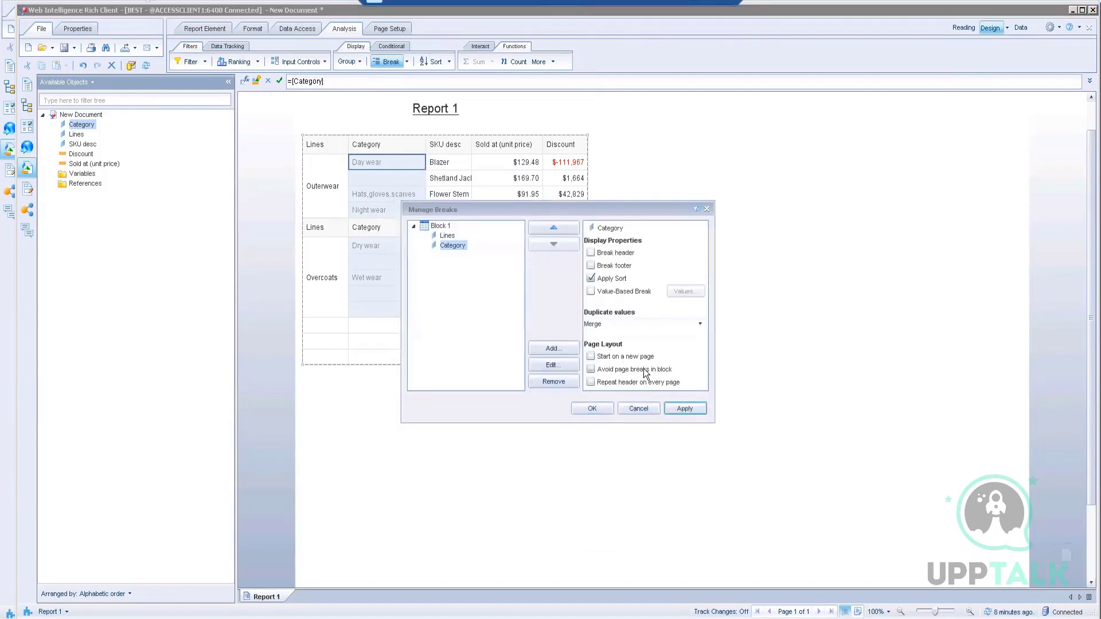
click(688, 408)
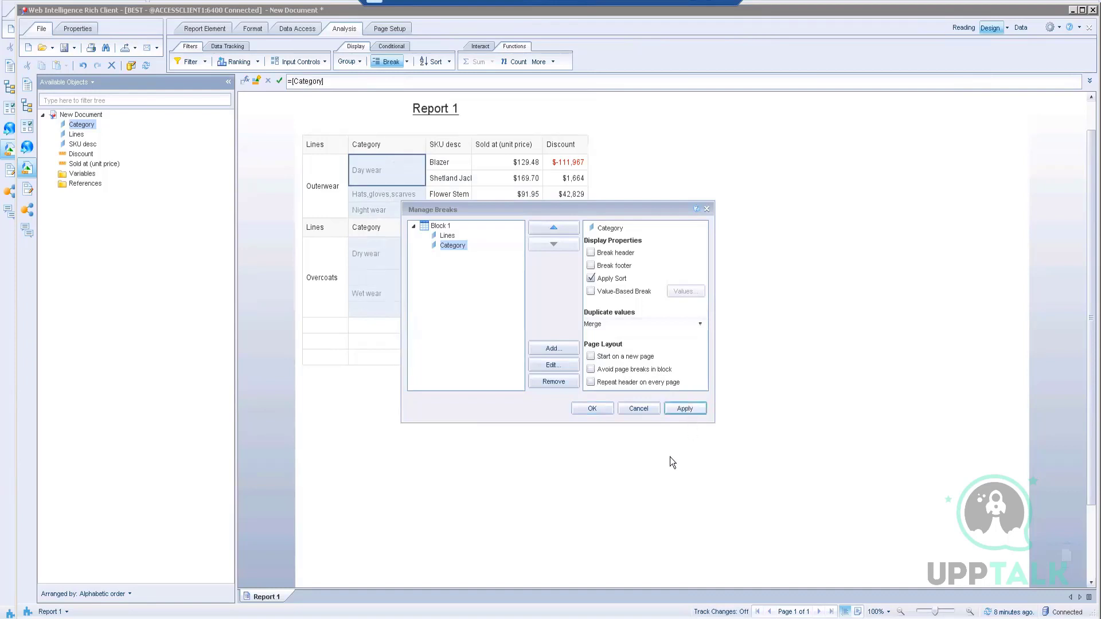
click(612, 410)
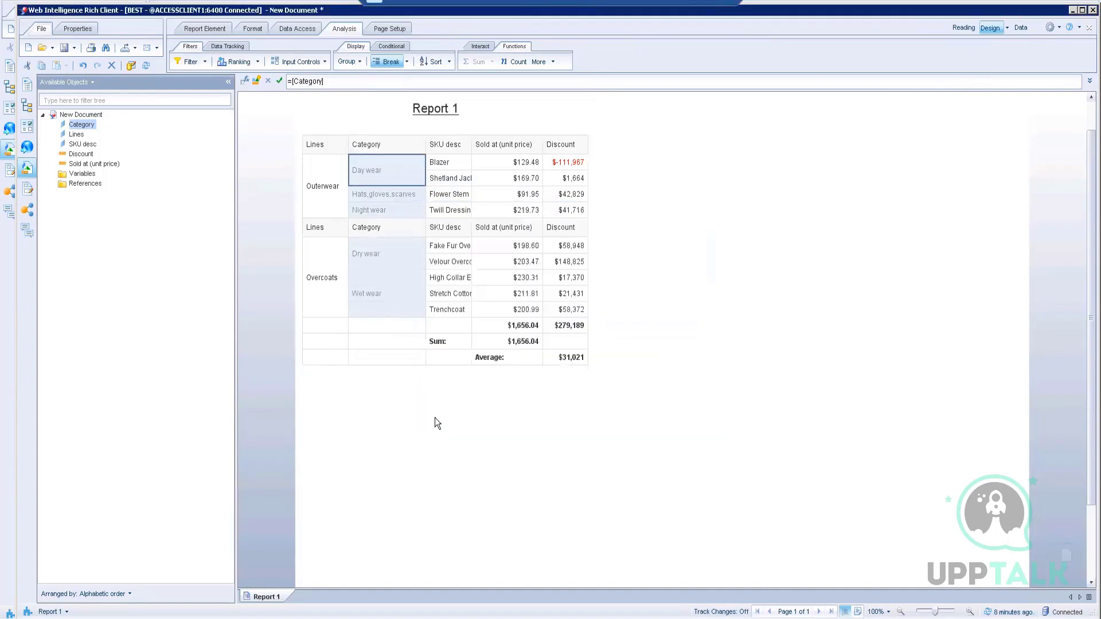
Step: Autofit the SKU desc column to the full product names, then switch to Word's instructions
double_click(468, 144)
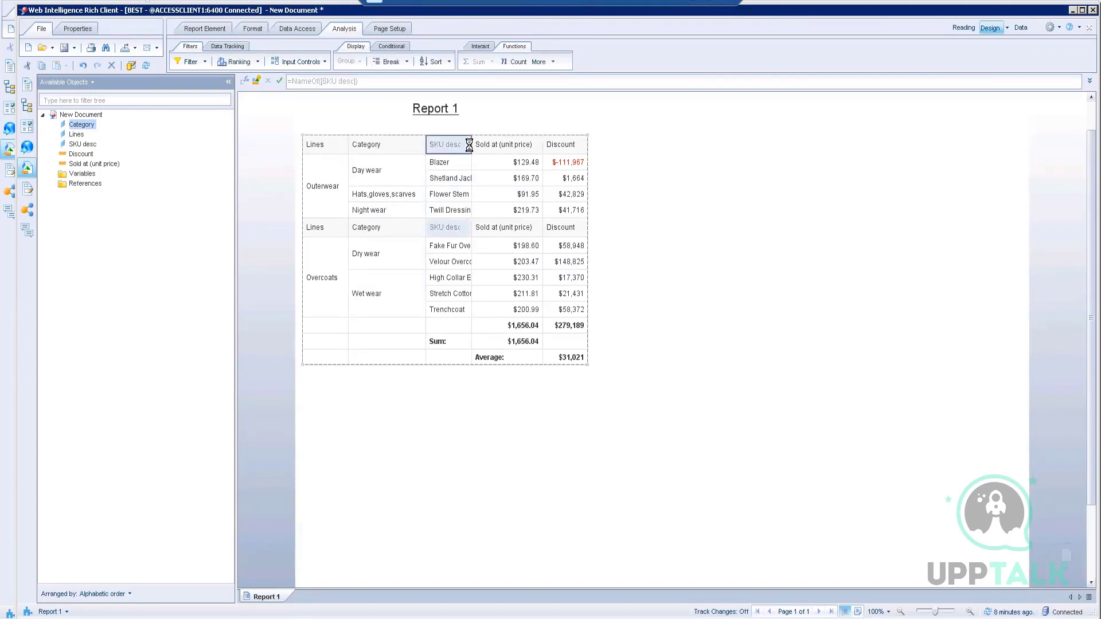
click(453, 486)
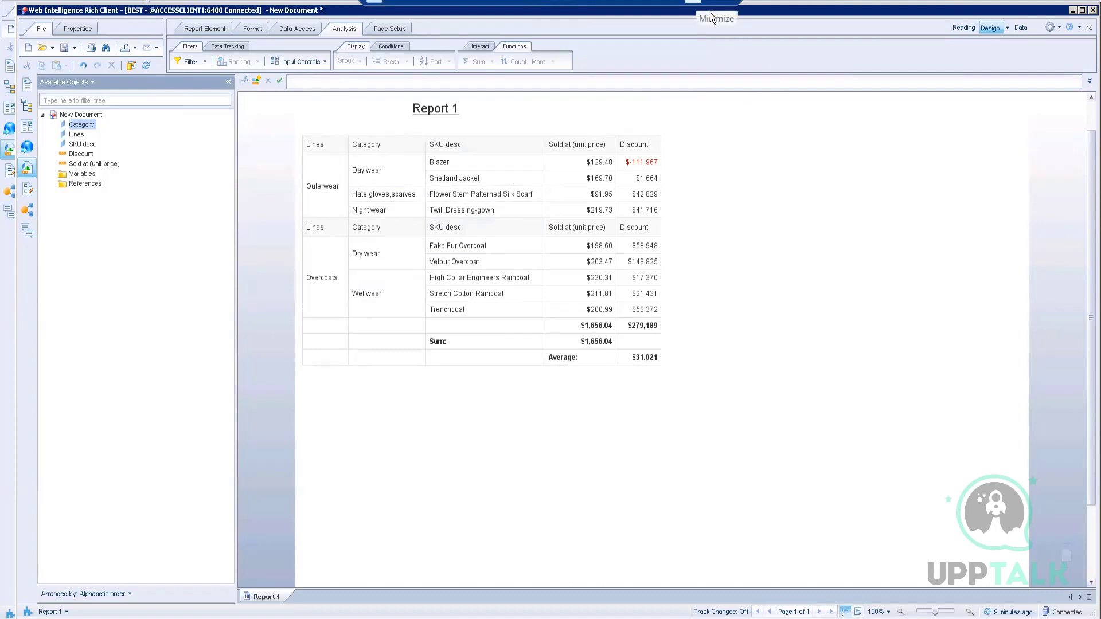
click(624, 618)
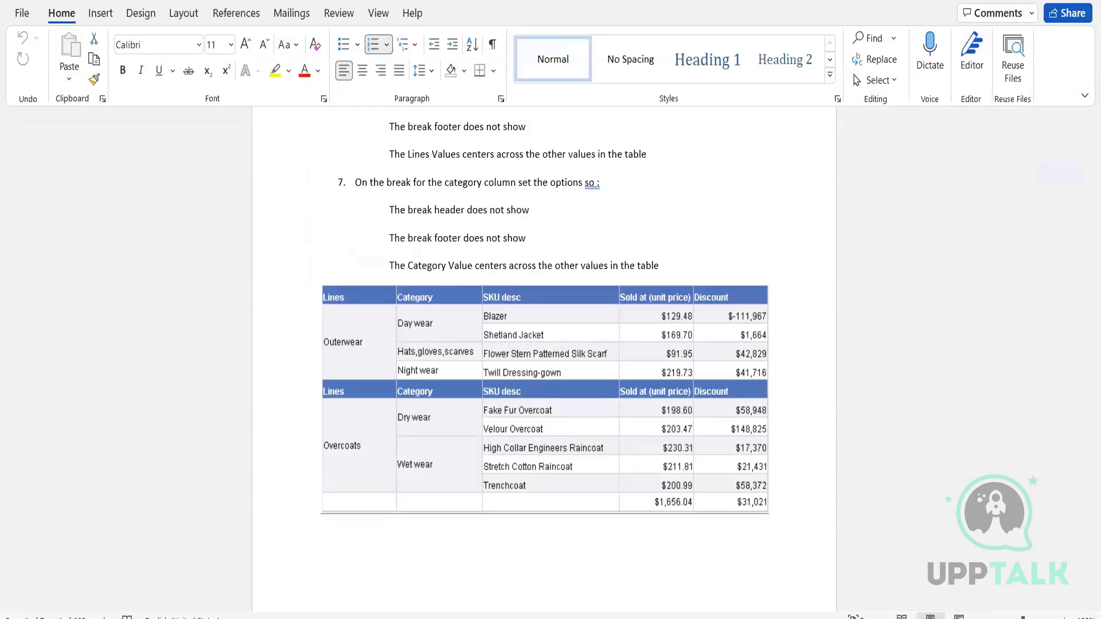
Step: Compare Word's sample table with Report 1, ending on the report's empty totals-row Lines cell
key(alt+Tab)
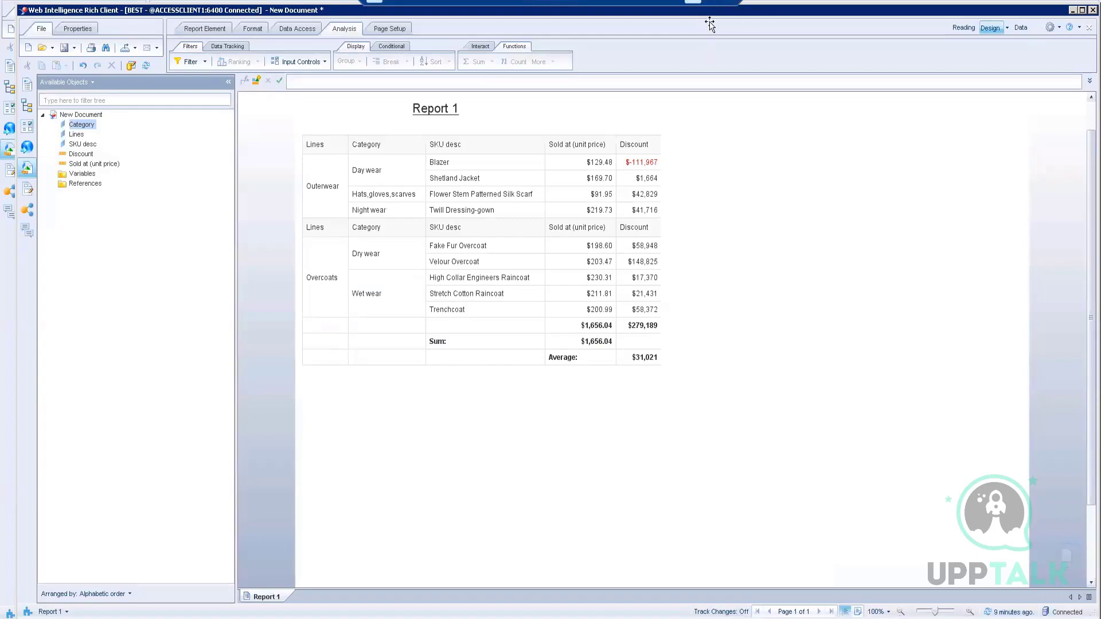
key(alt+Tab)
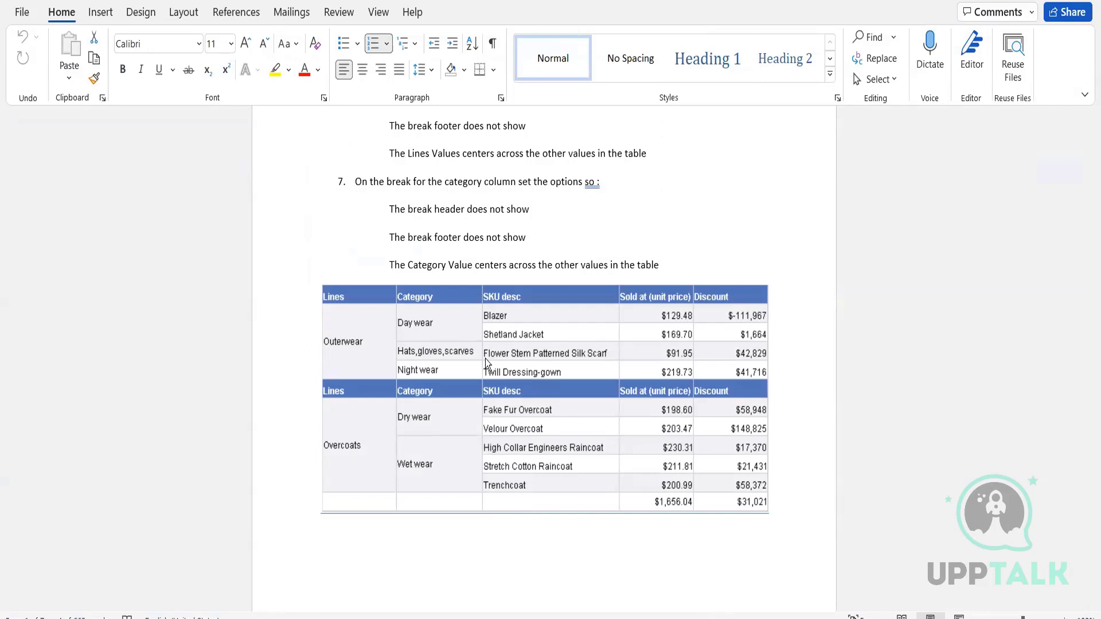
key(alt+Tab)
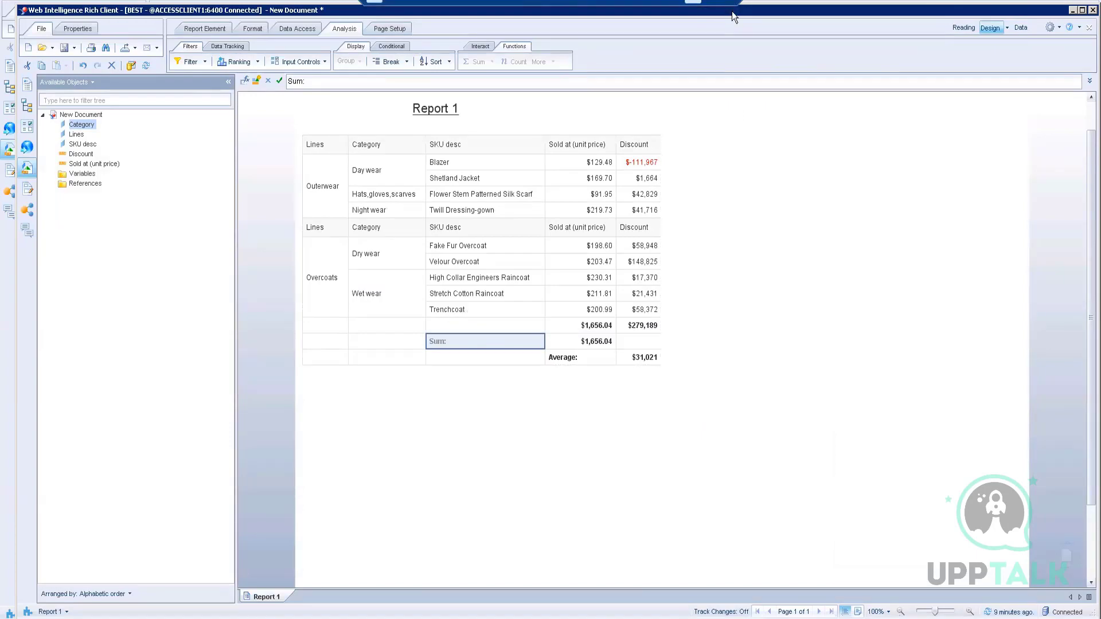
key(alt+Tab)
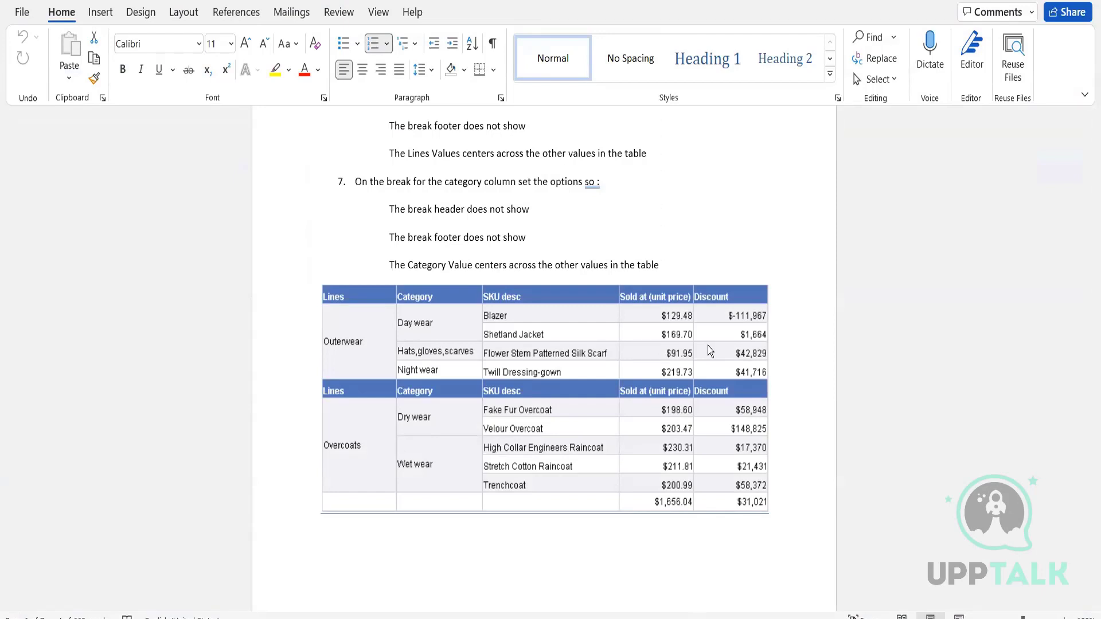
key(alt+Tab)
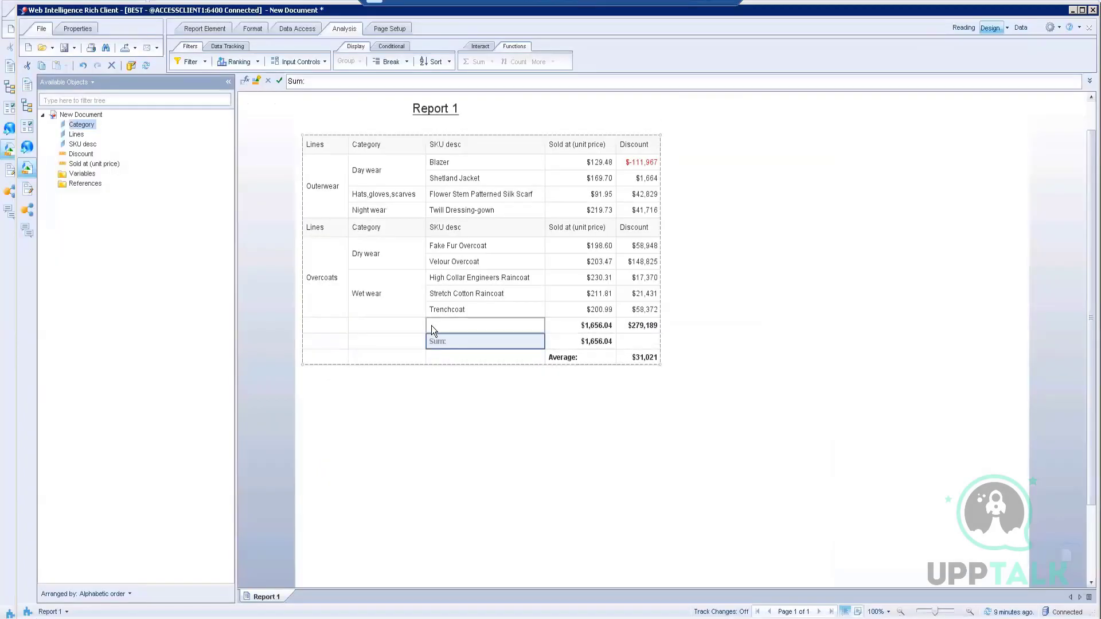
click(328, 322)
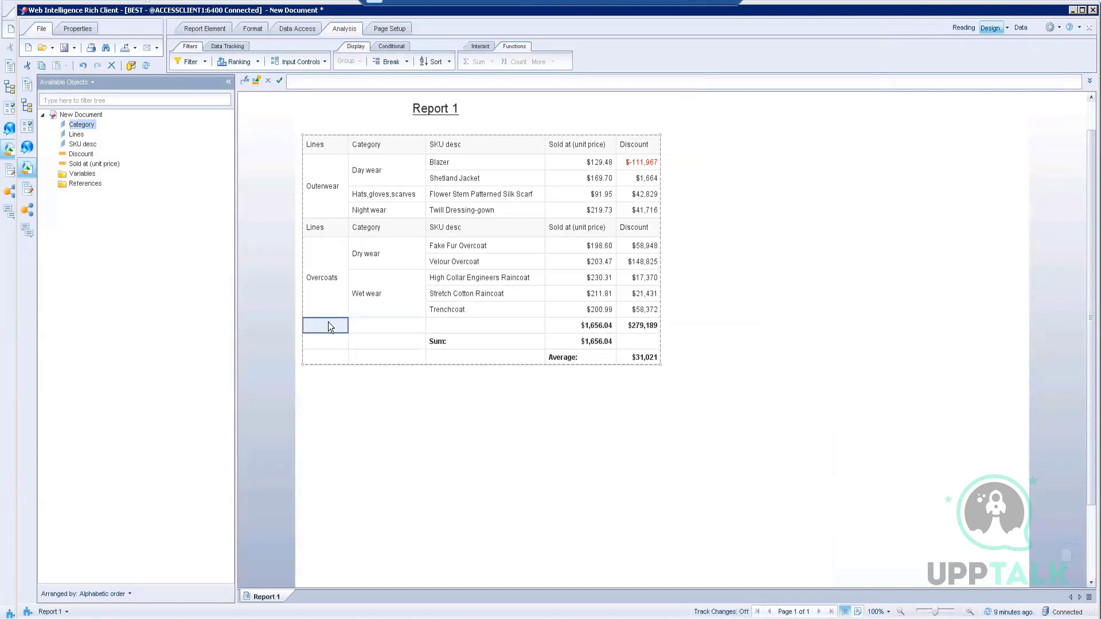
Step: Remove the empty row so Sum $1,656.04 and Average $31,021 sit directly beneath Trenchcoat
click(375, 324)
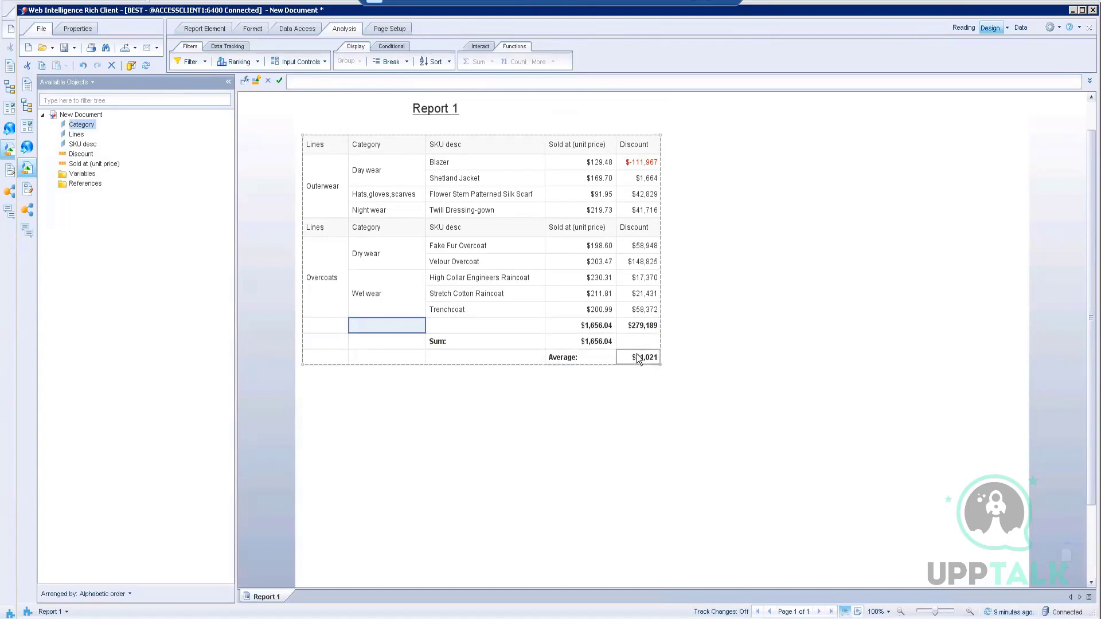
click(490, 326)
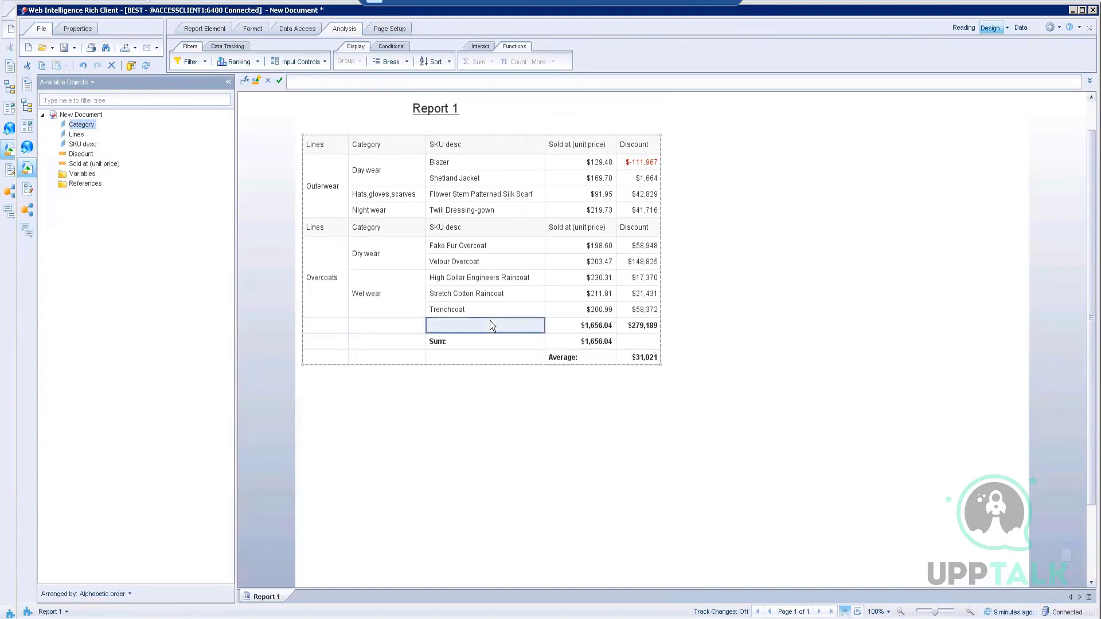
right_click(490, 325)
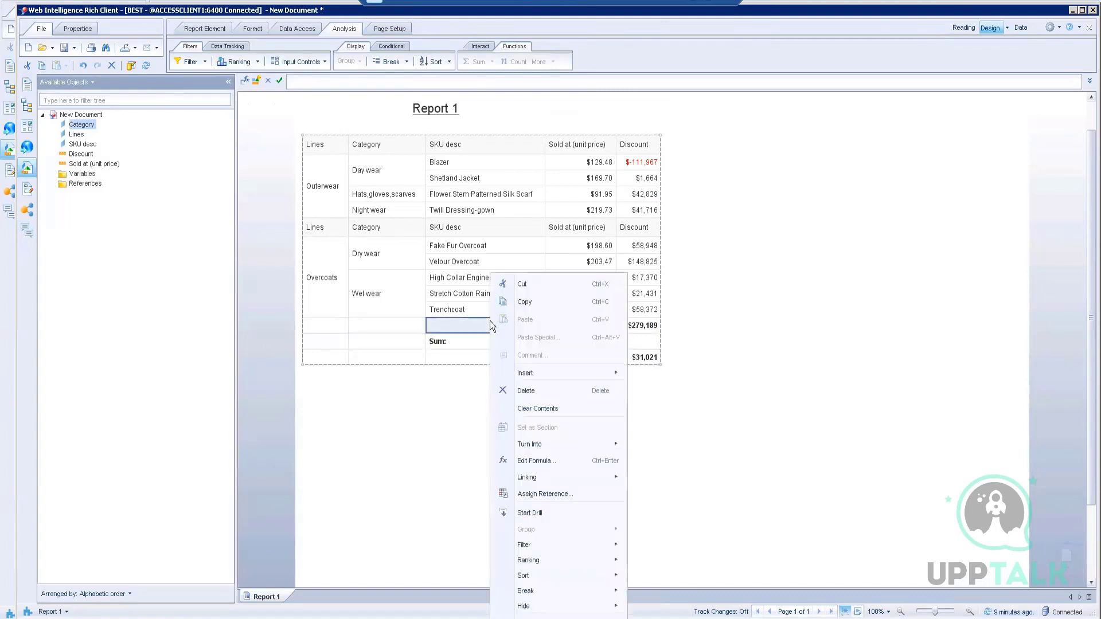
click(526, 391)
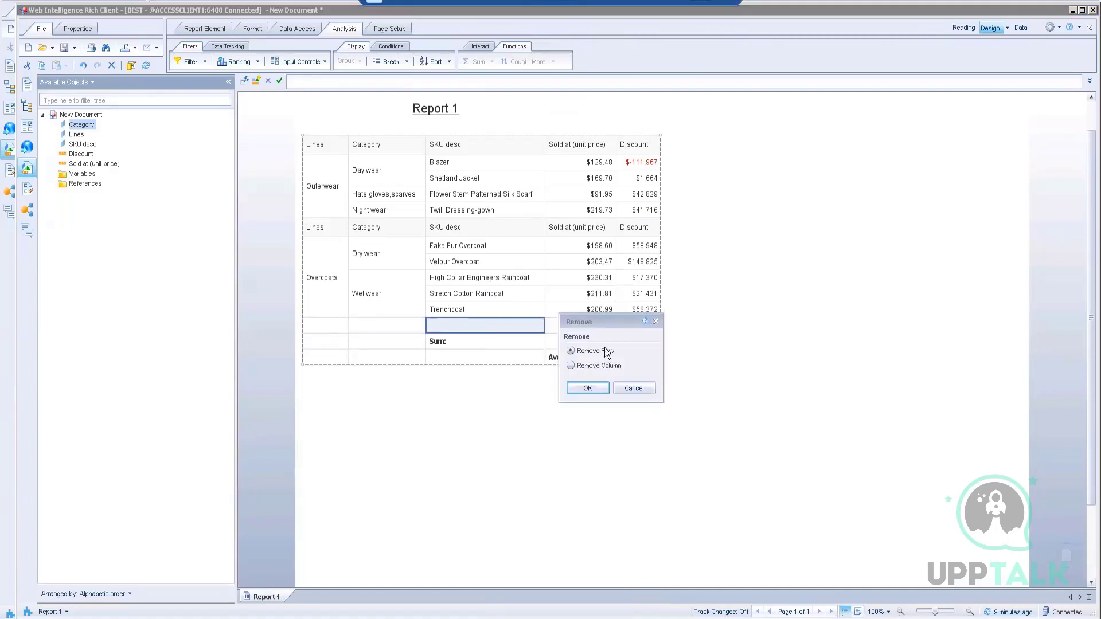
click(589, 388)
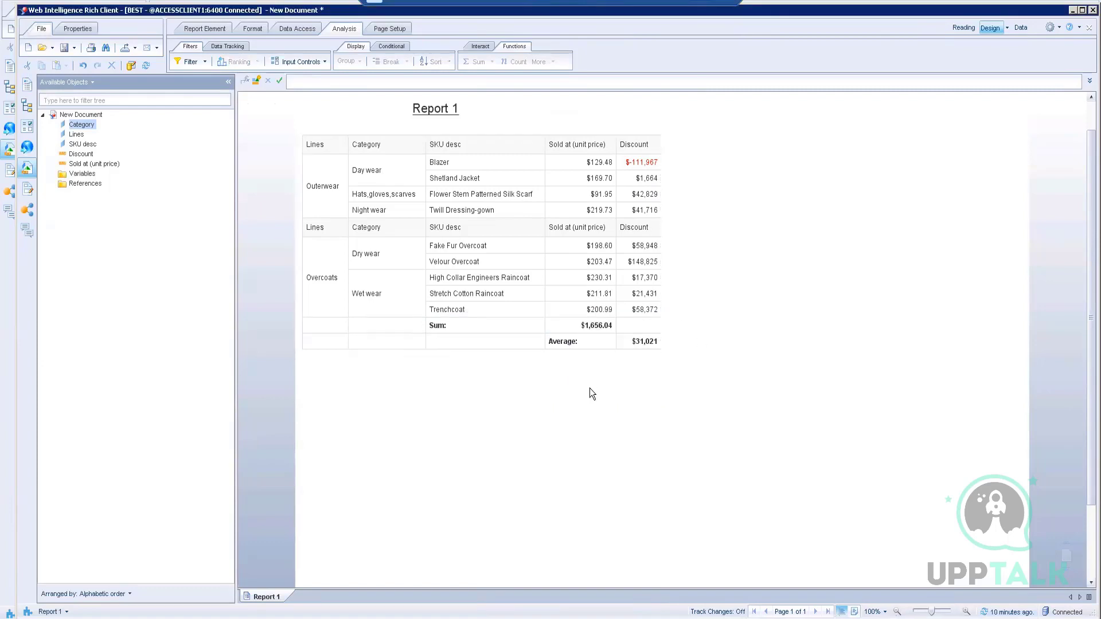
click(648, 344)
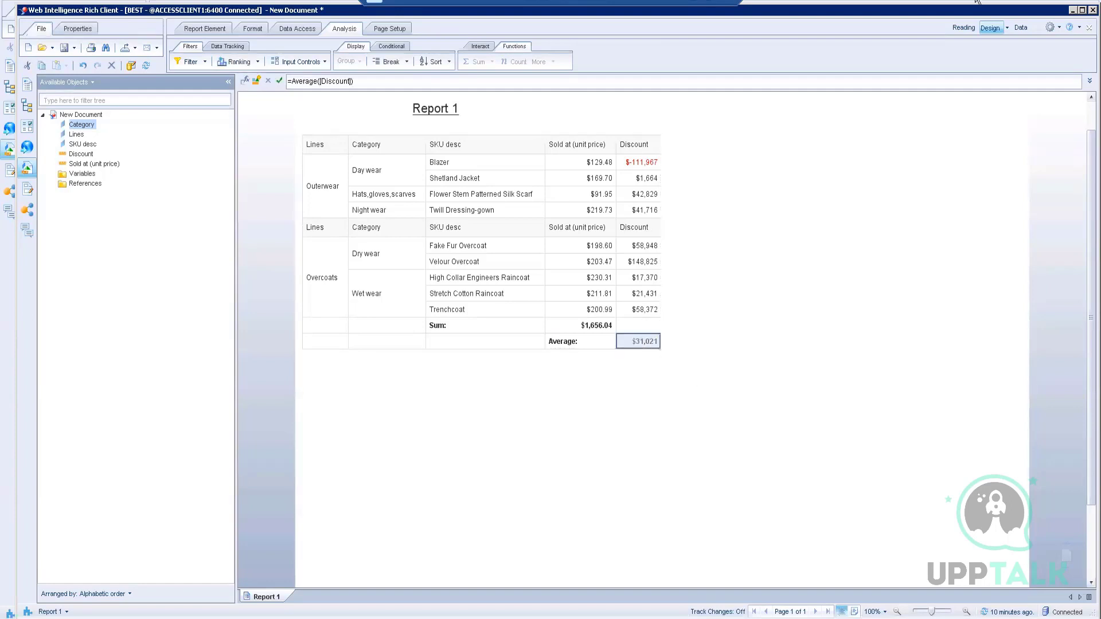
Step: Copy =Average([Discount]) into the Sum row's empty Discount cell, showing $31,021
click(289, 83)
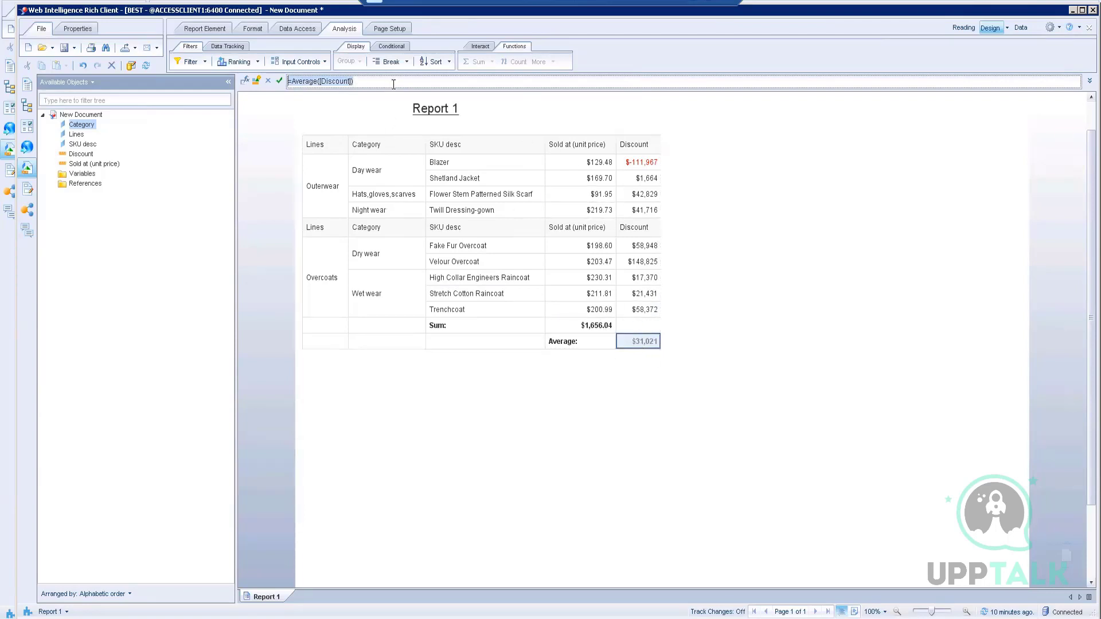
click(640, 322)
click(316, 82)
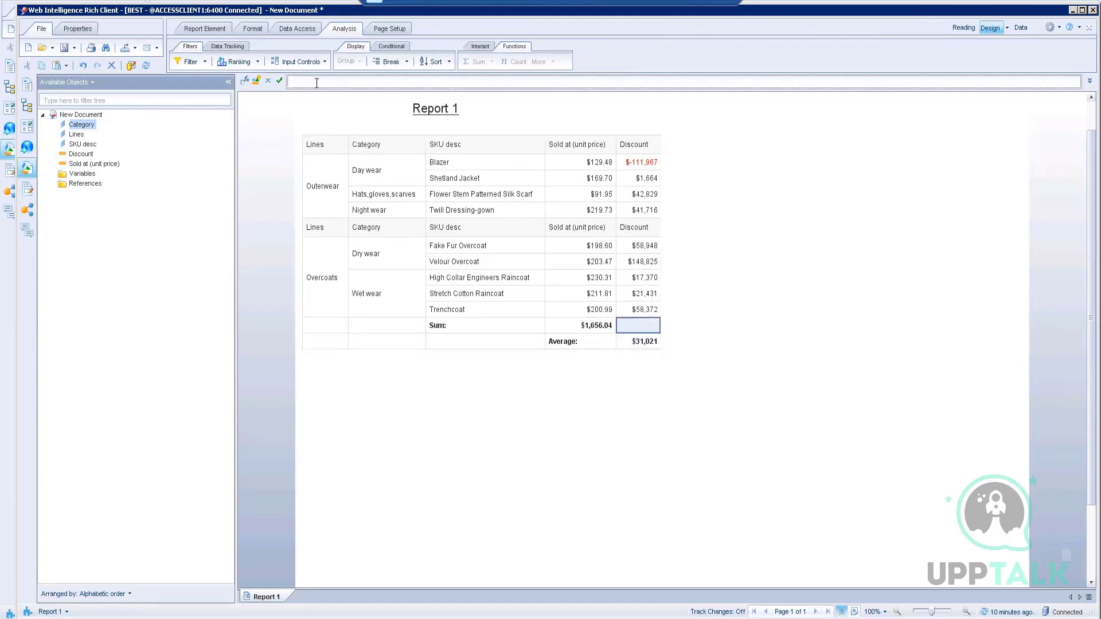
text(=Average([Discount]))
click(280, 81)
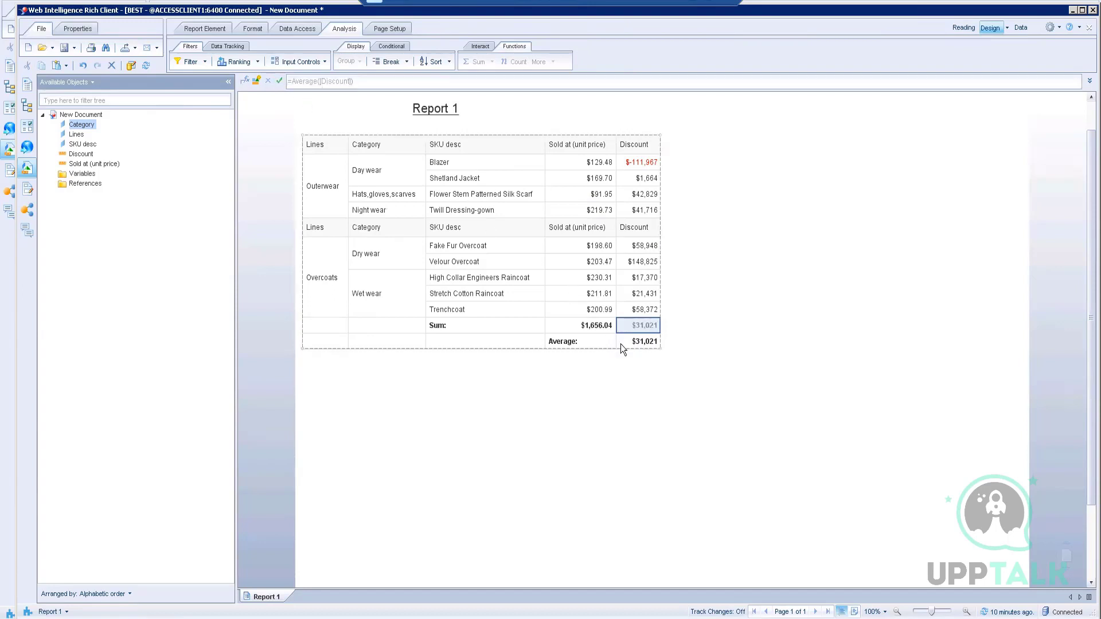
Step: Delete the entire Average row from the table
click(503, 340)
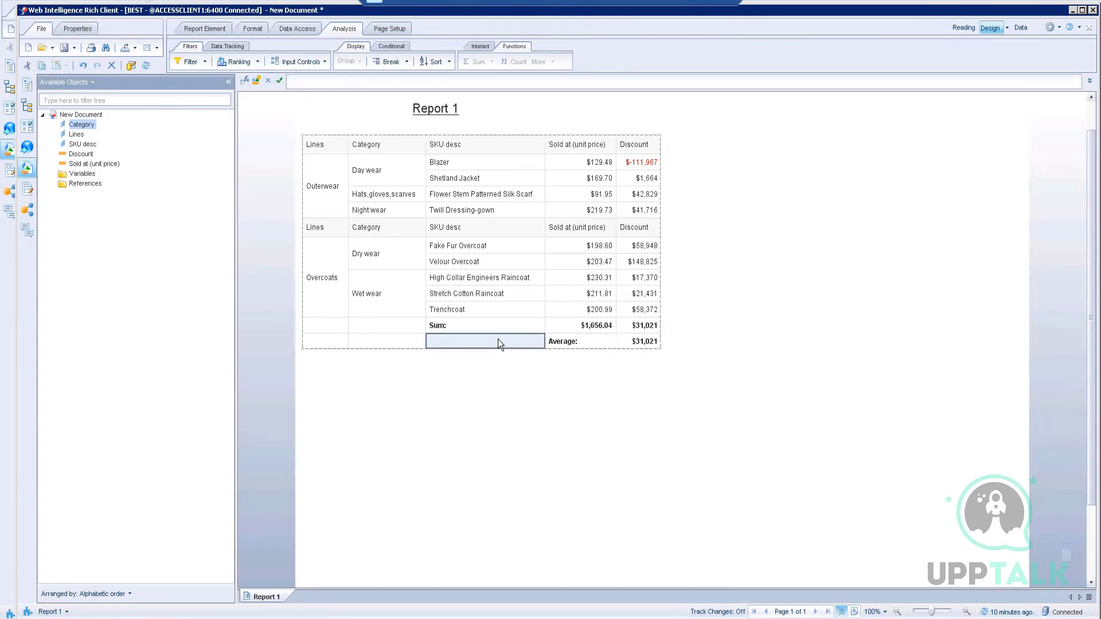
right_click(497, 338)
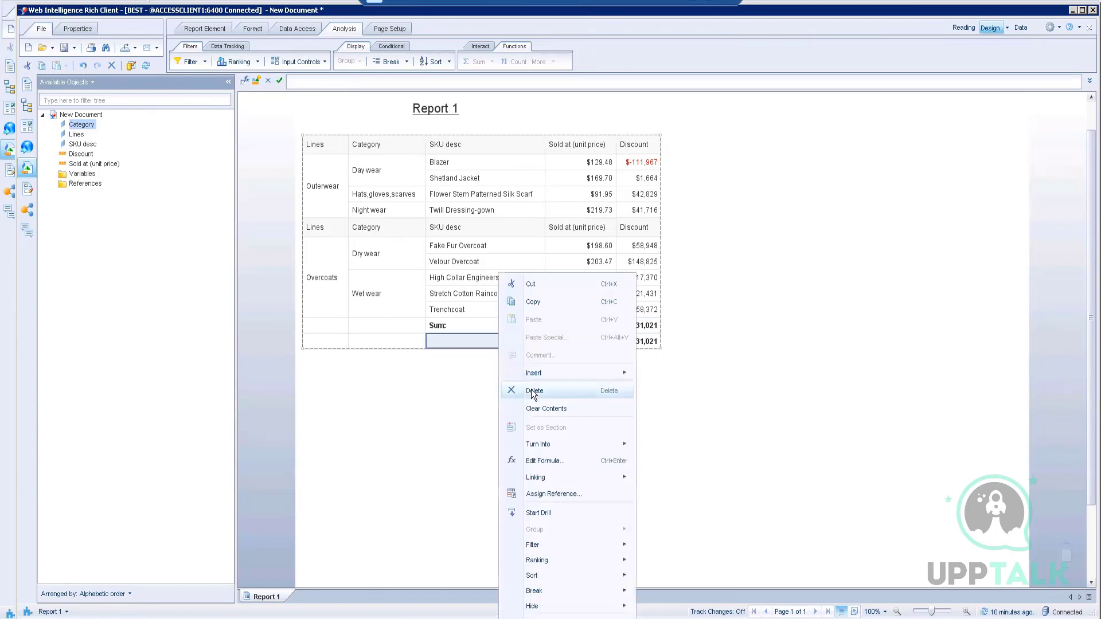
click(530, 390)
click(583, 388)
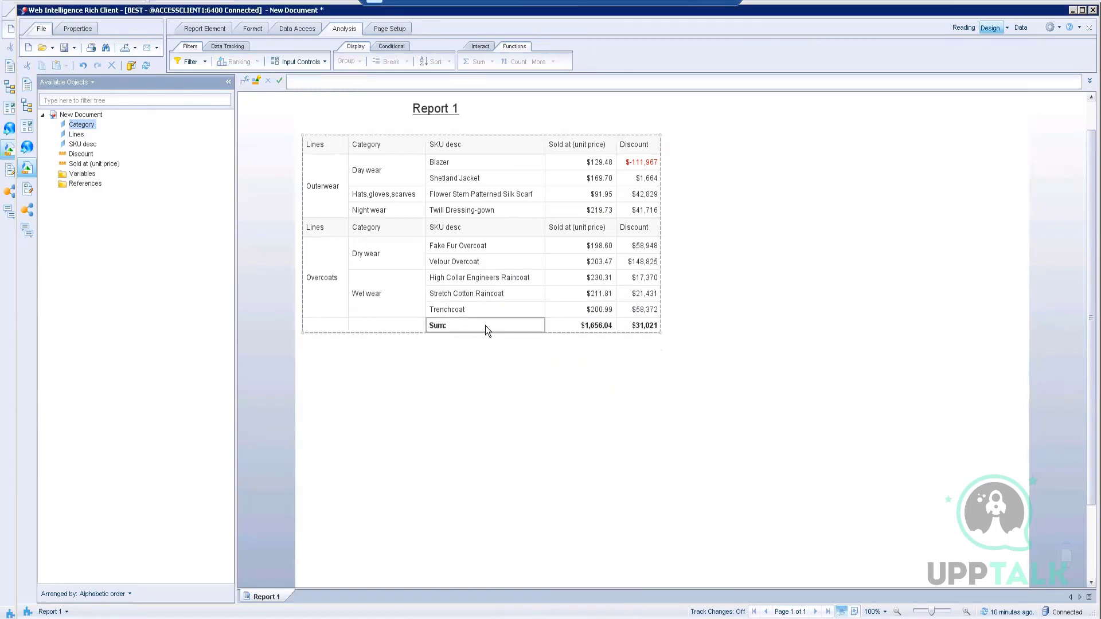
Step: Blank the Sum: label so the totals row shows only $1,656.04 and $31,021
click(485, 326)
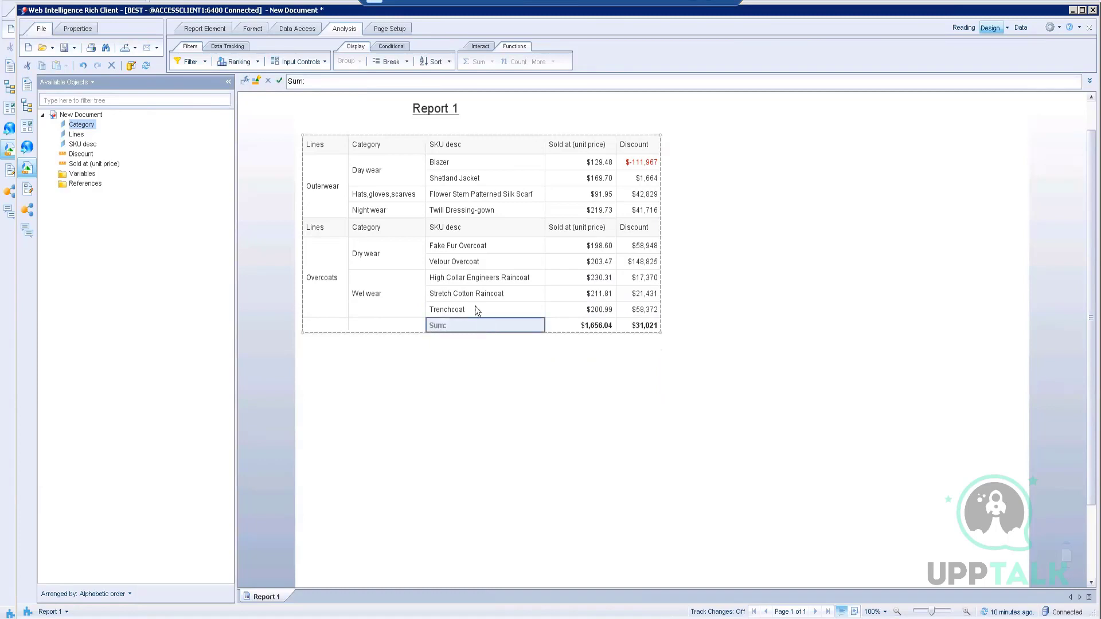
click(600, 325)
click(634, 327)
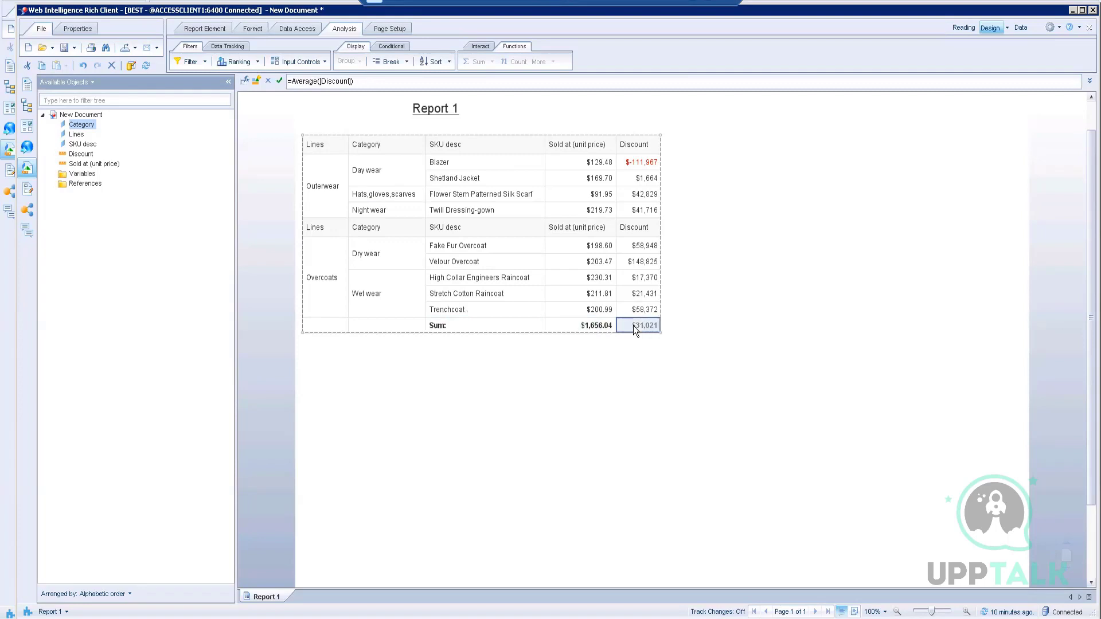
click(478, 325)
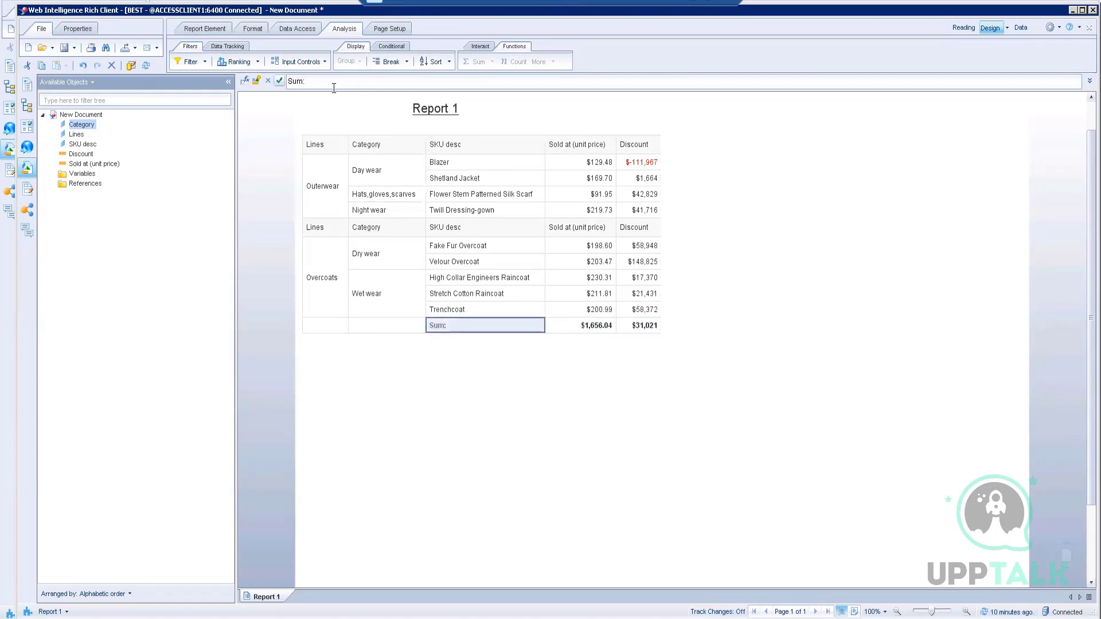
click(278, 83)
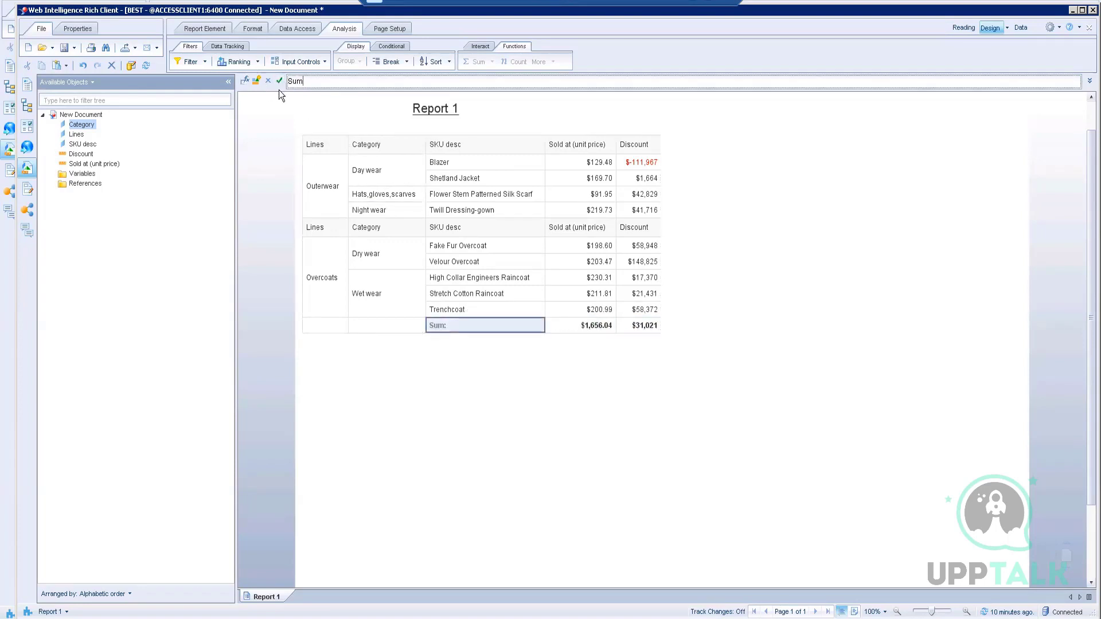
key(BackSpace)
key(BackSpace)
click(279, 82)
click(583, 338)
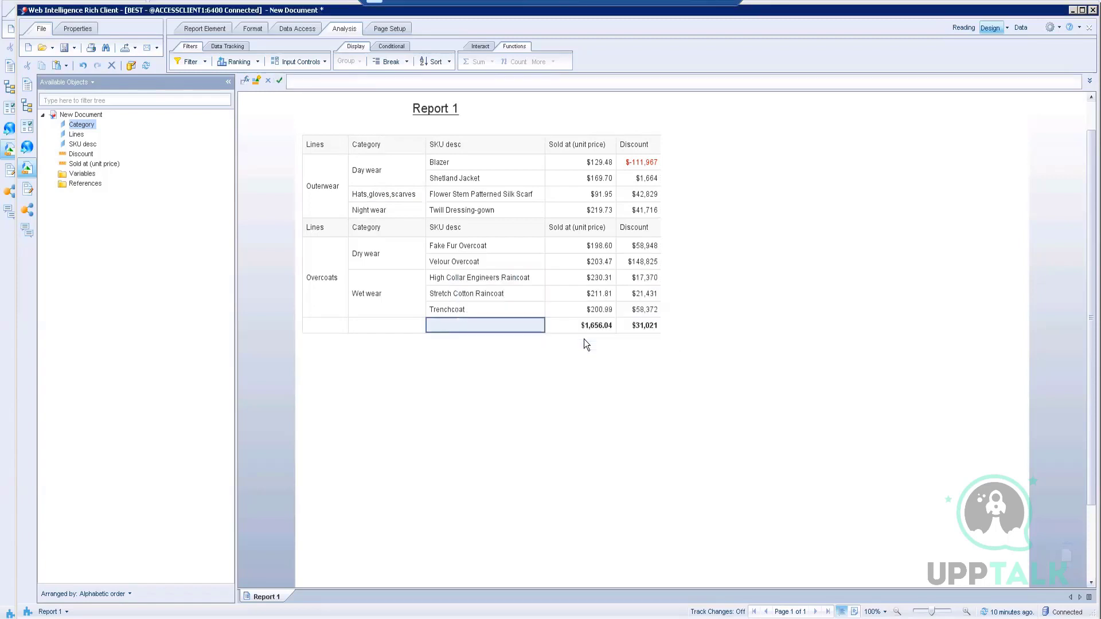
Step: Select the Lines, Category, SKU desc, Sold at and Discount header cells together
click(517, 391)
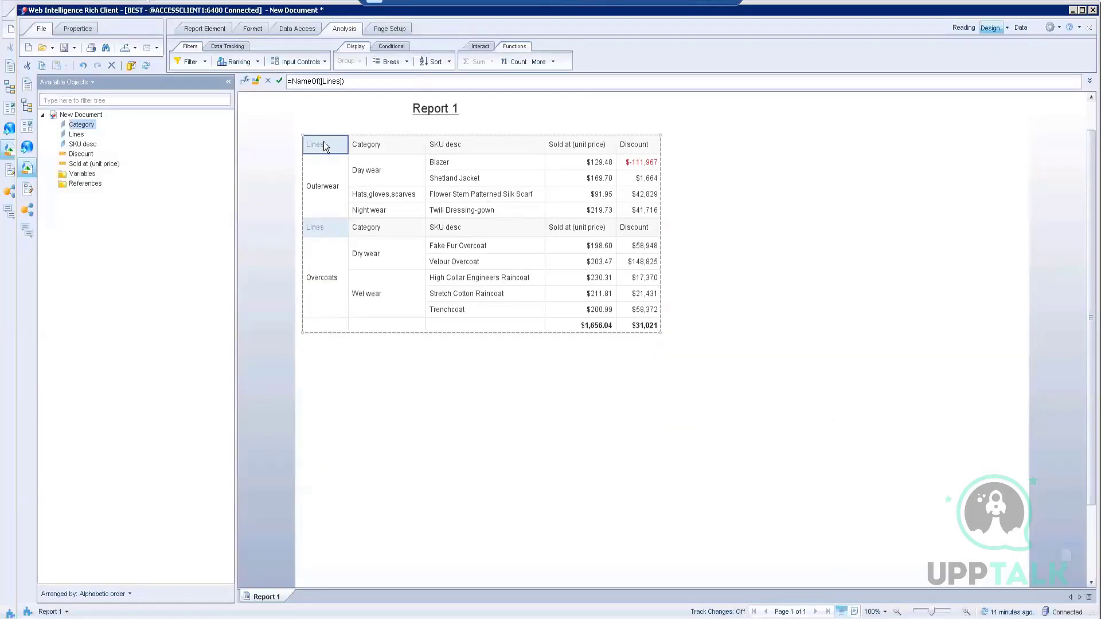
click(369, 144)
ctrl+click(450, 143)
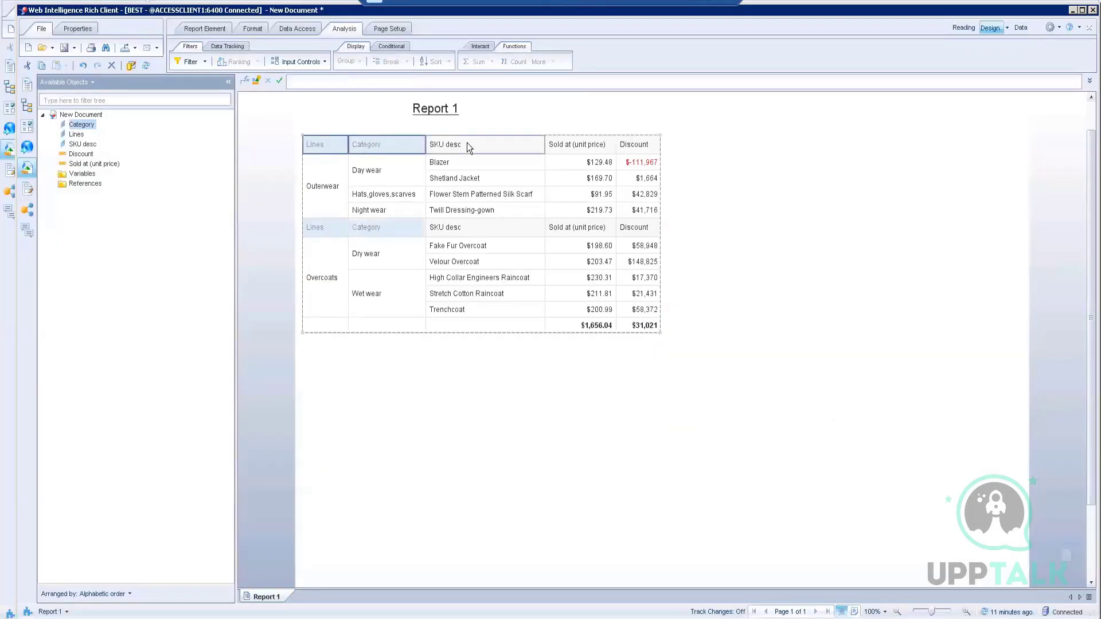
shift+click(635, 147)
Step: Format the selected header cells with a light blue background and white font colour
right_click(634, 145)
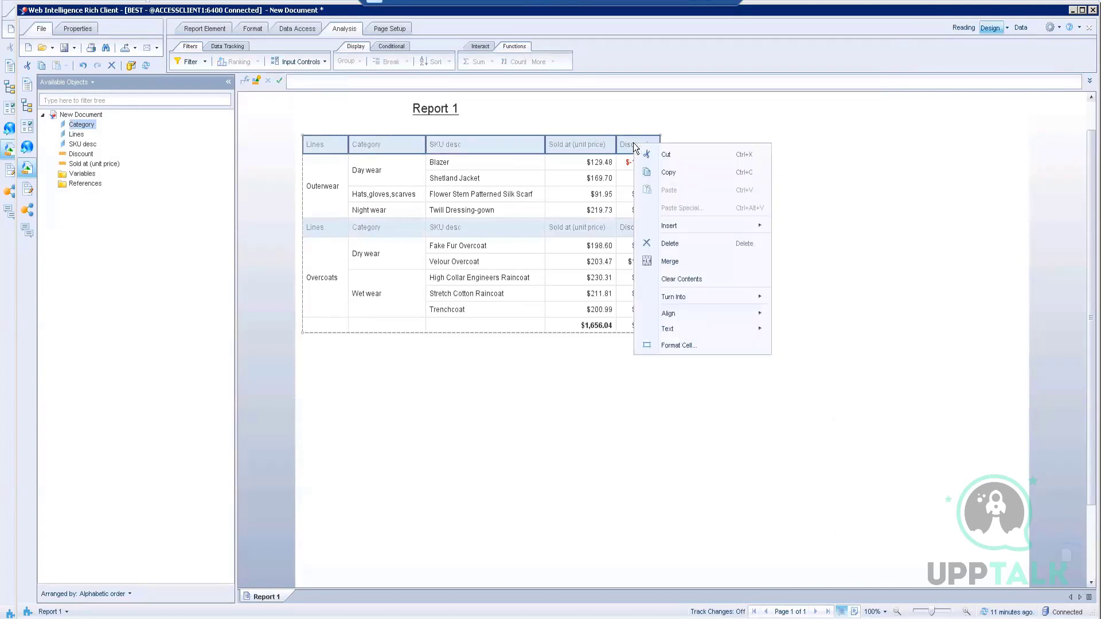
click(674, 347)
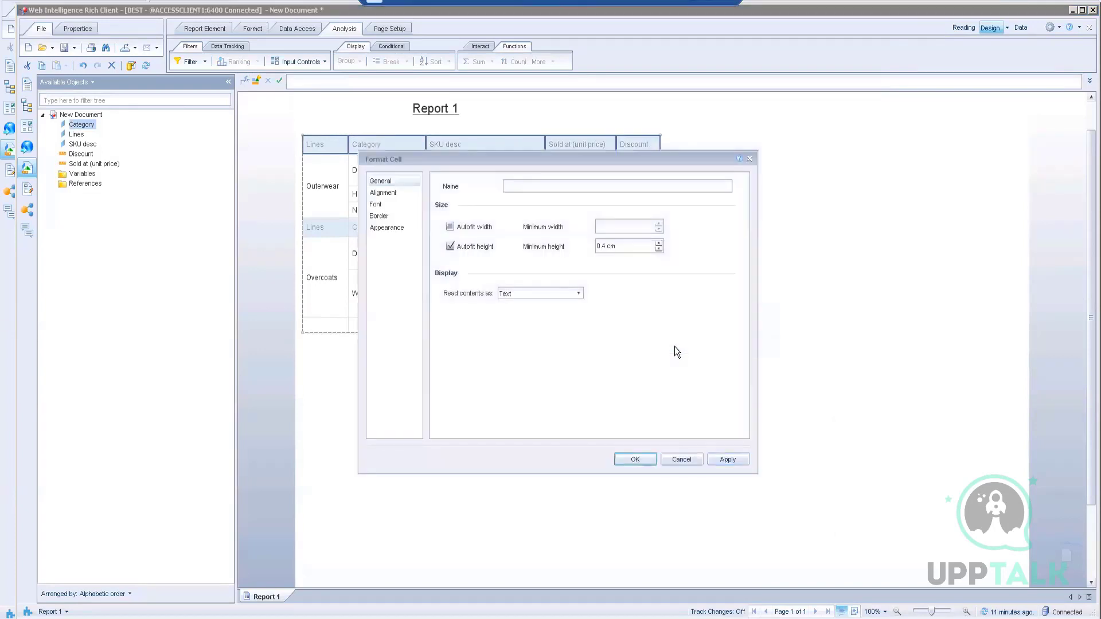
click(390, 227)
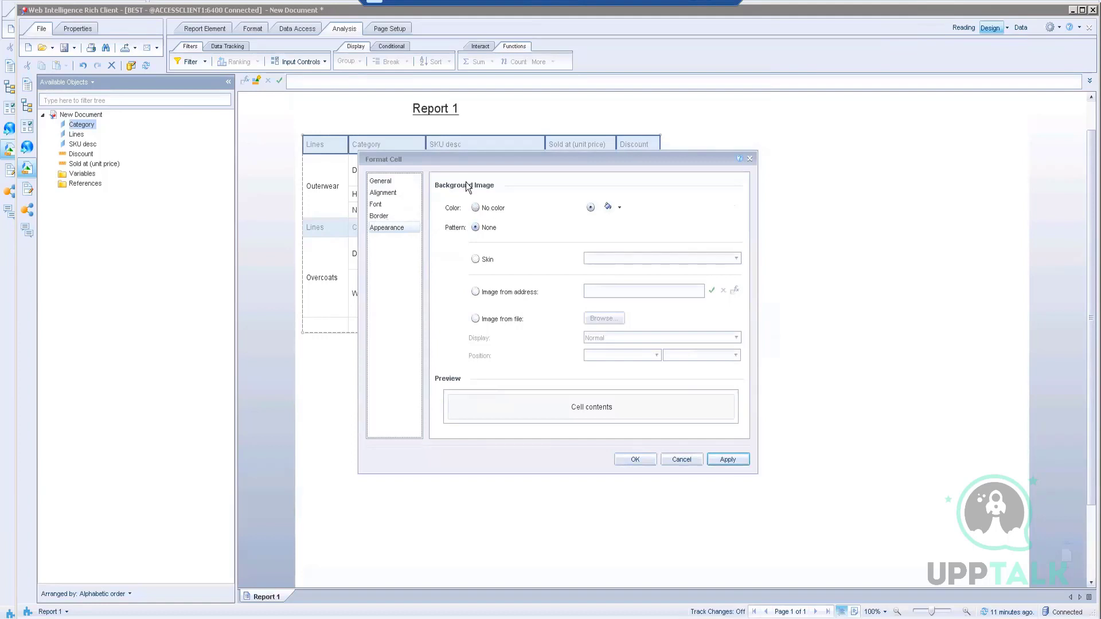
click(621, 206)
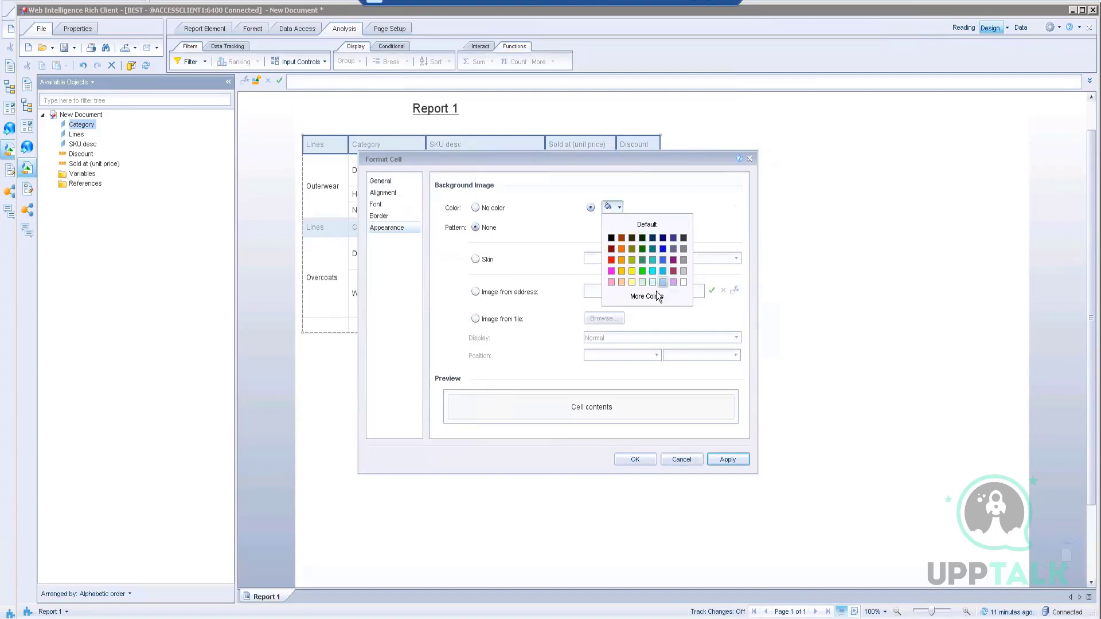
click(663, 261)
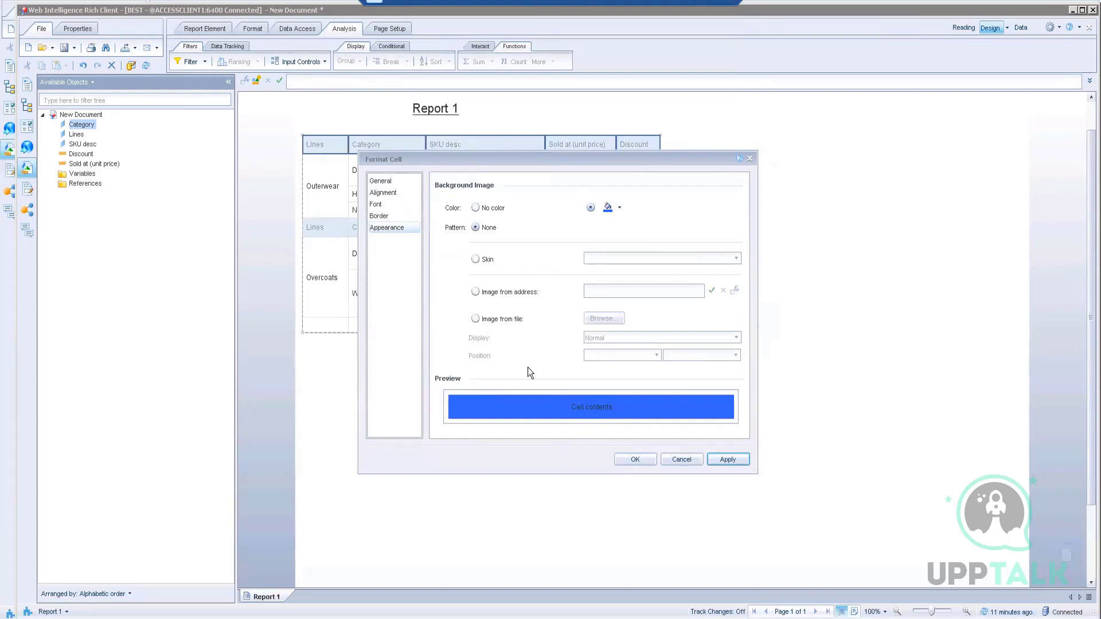
click(384, 204)
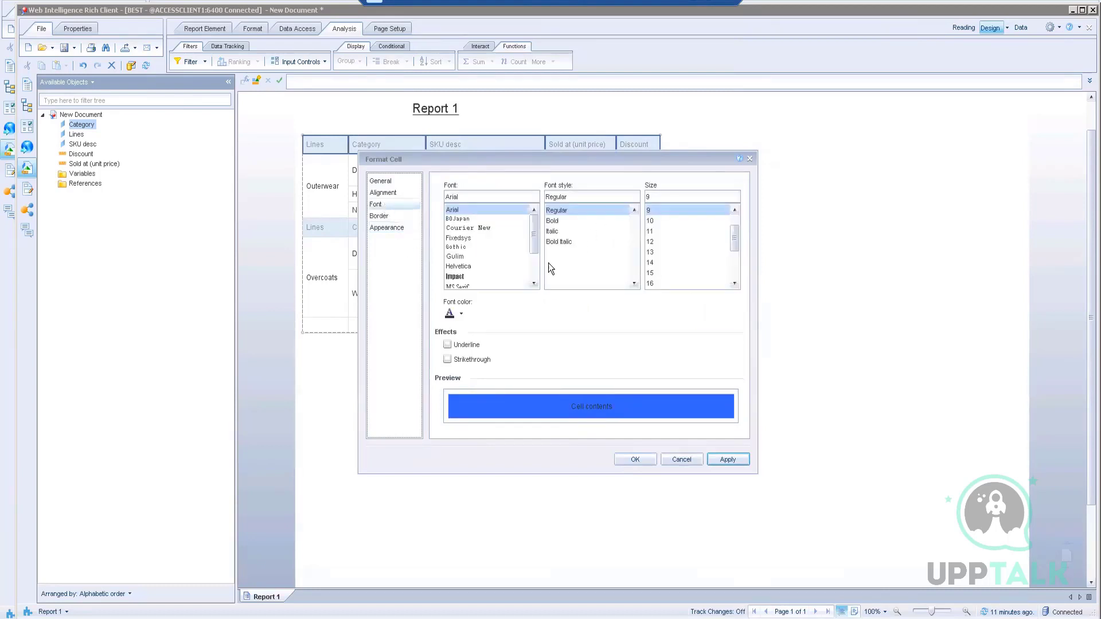
click(460, 312)
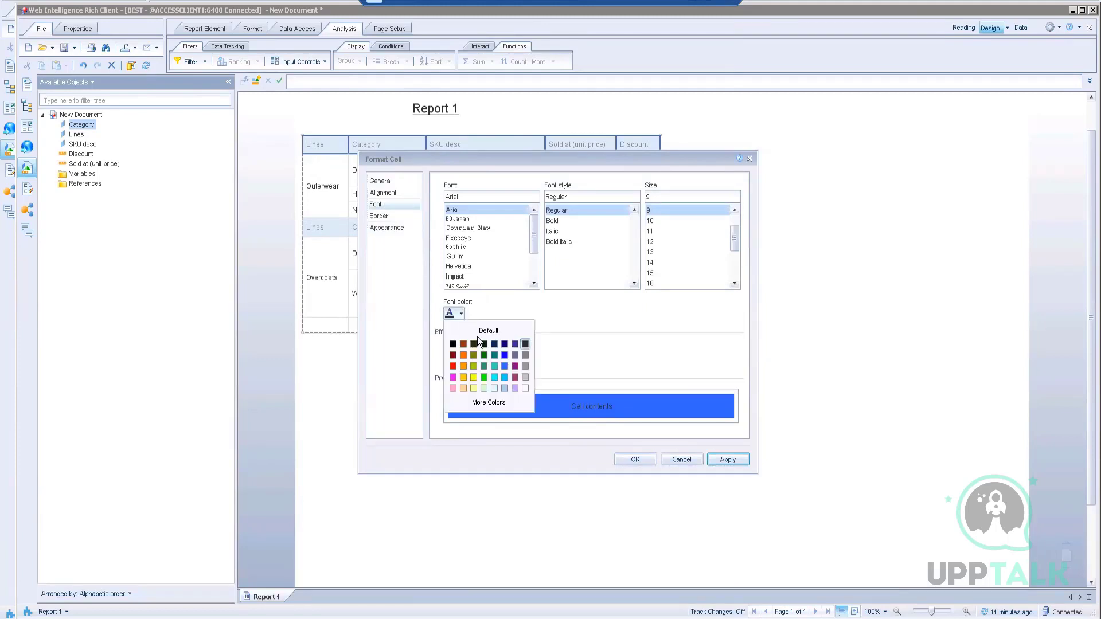
click(525, 388)
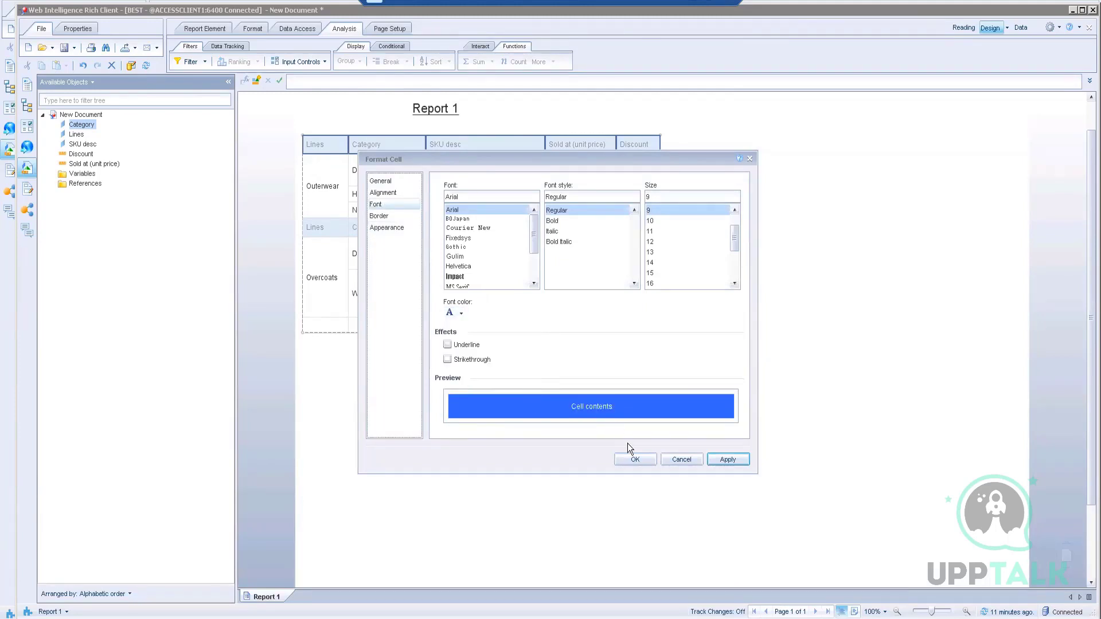
click(727, 459)
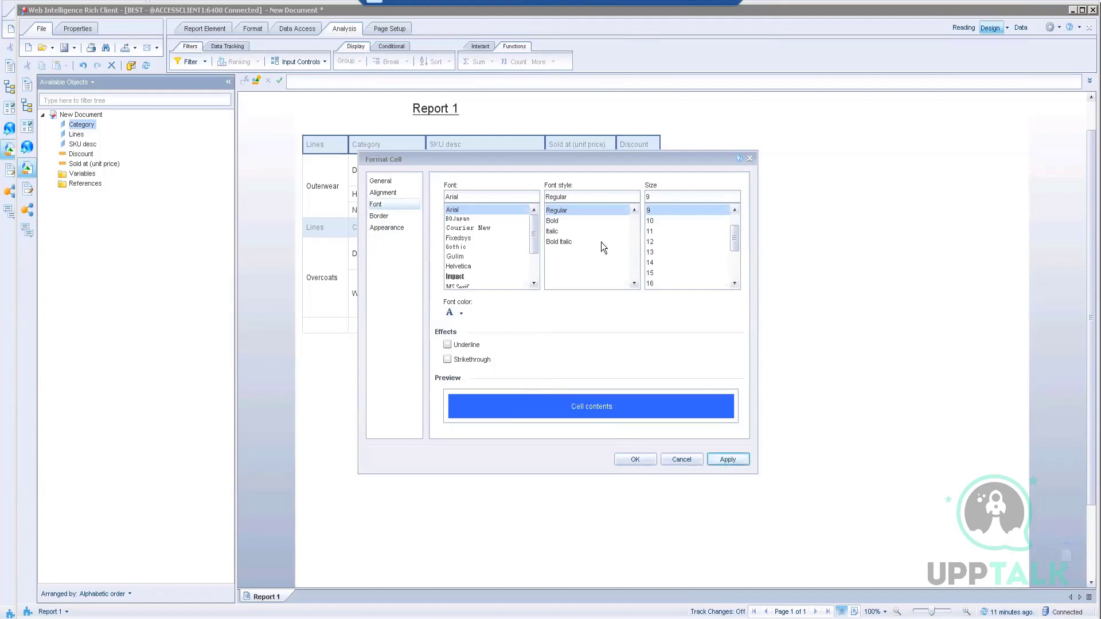
drag(512, 159, 751, 160)
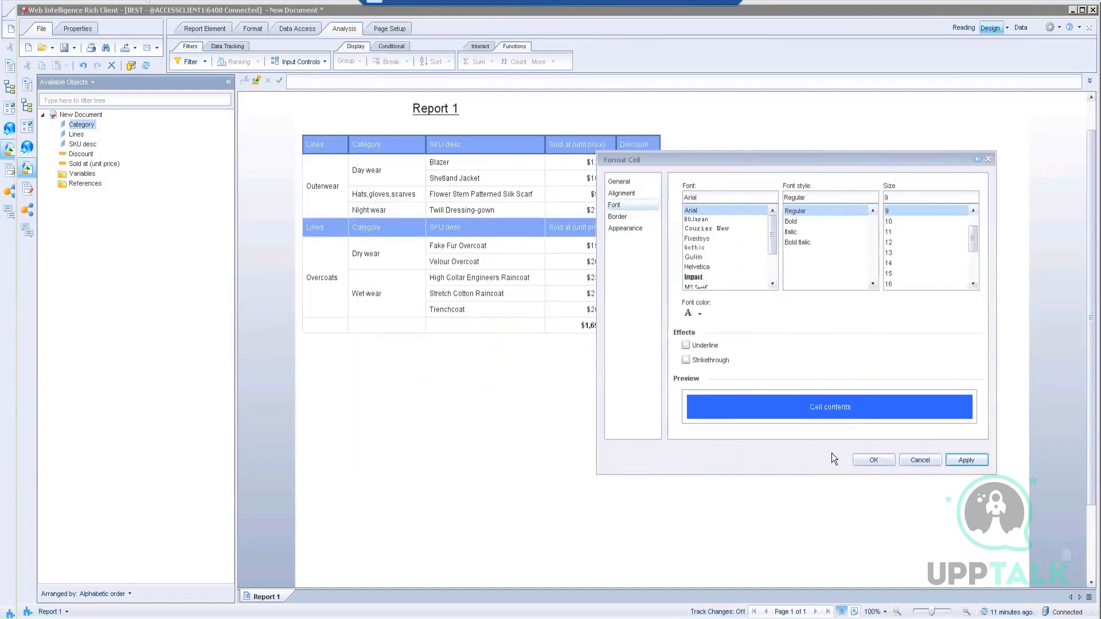
click(870, 459)
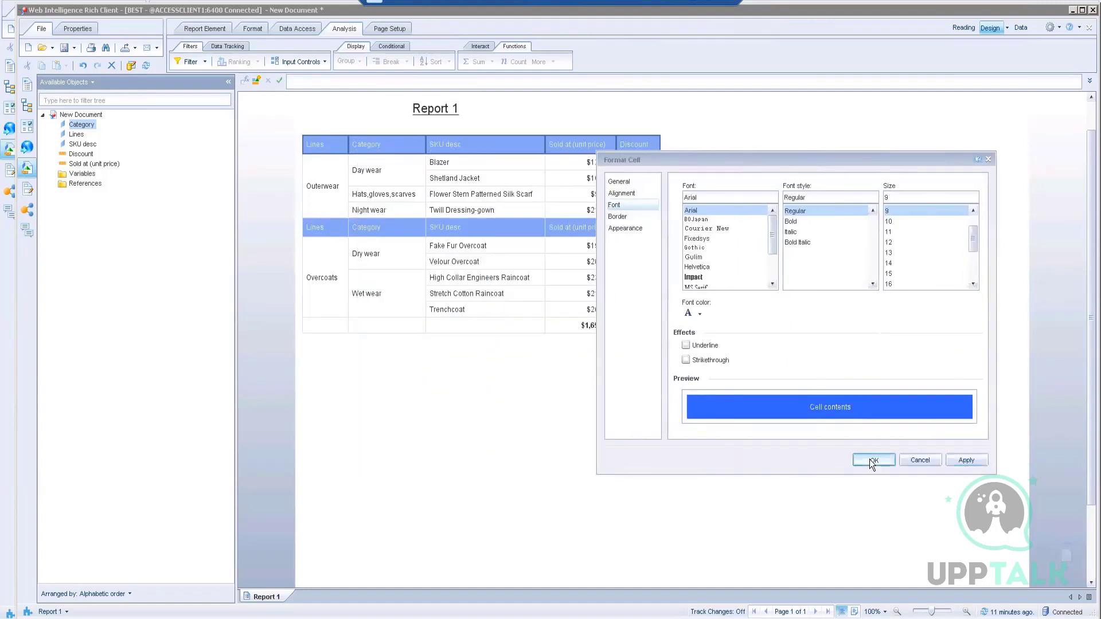
click(690, 407)
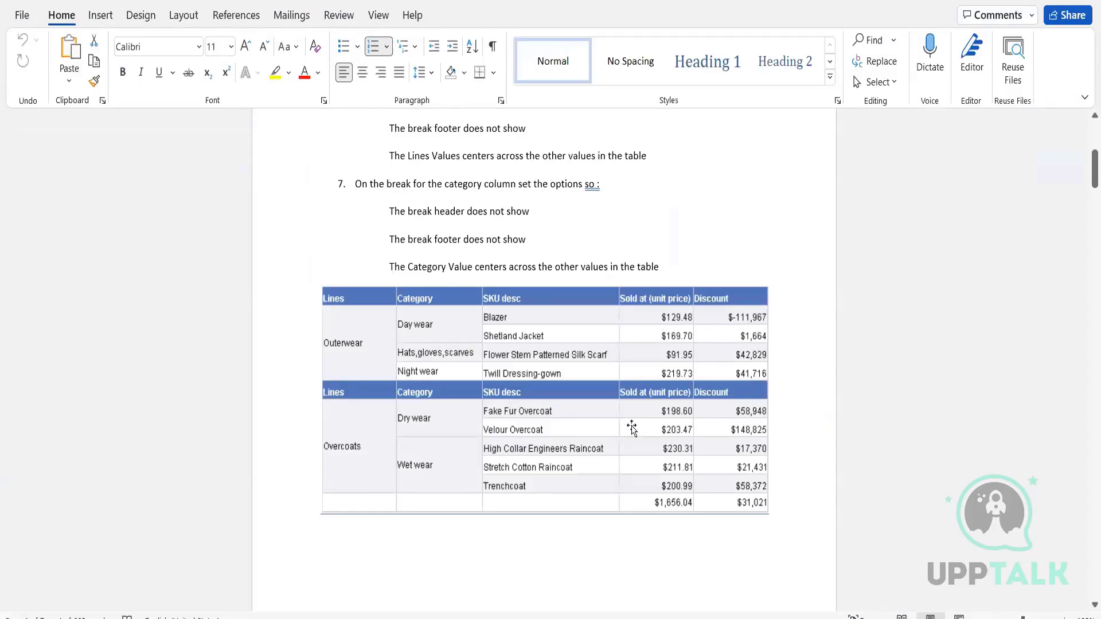
Step: Review Activity 1 in the Word exercise, then list the report's save options
scroll(632, 427, down, 3)
scroll(632, 425, up, 6)
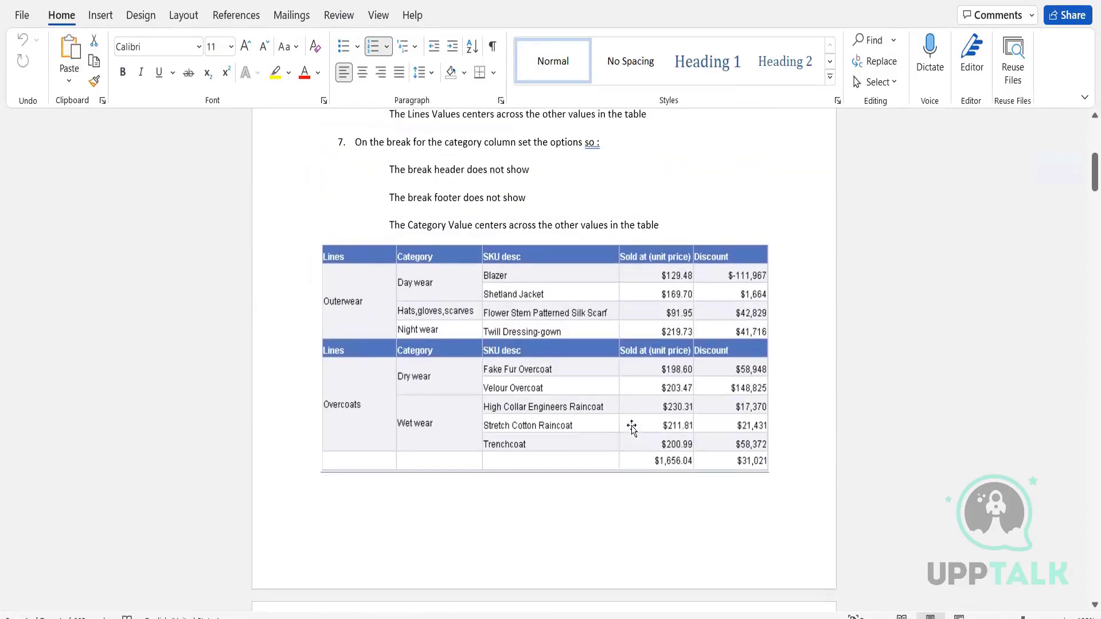
scroll(632, 426, up, 5)
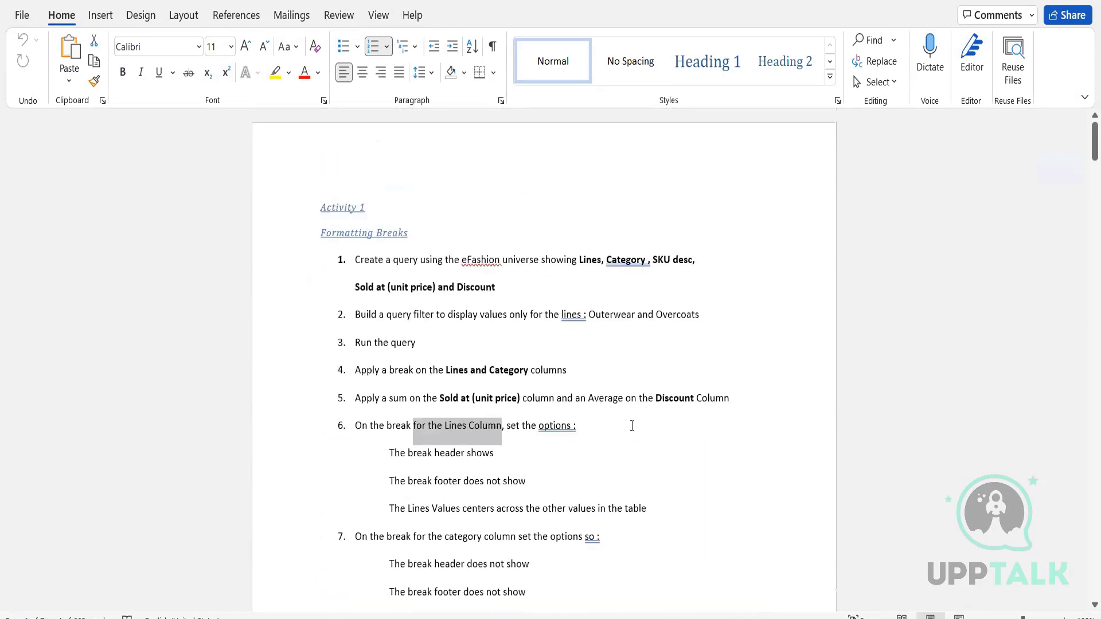
scroll(631, 425, down, 4)
scroll(574, 402, up, 4)
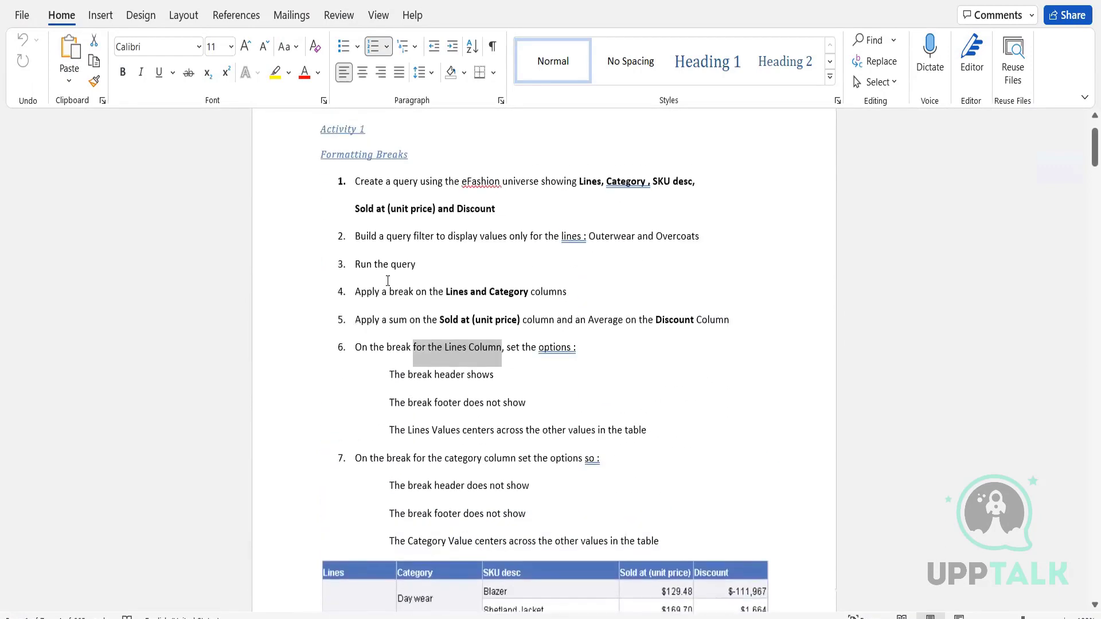
scroll(388, 281, down, 1)
scroll(523, 269, down, 8)
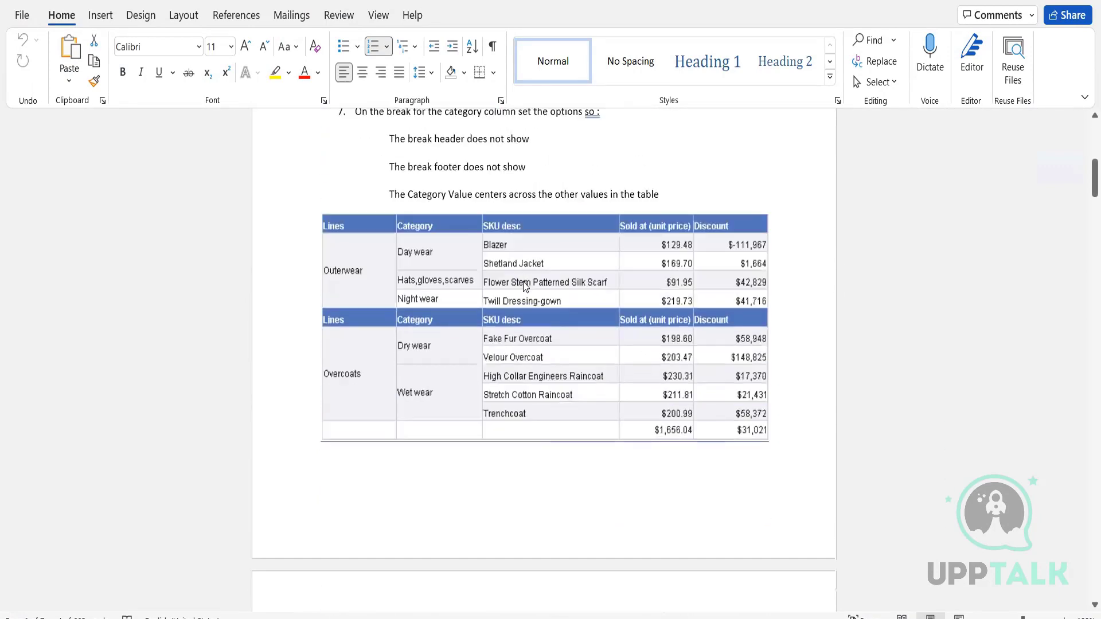
scroll(523, 281, down, 1)
scroll(523, 282, up, 9)
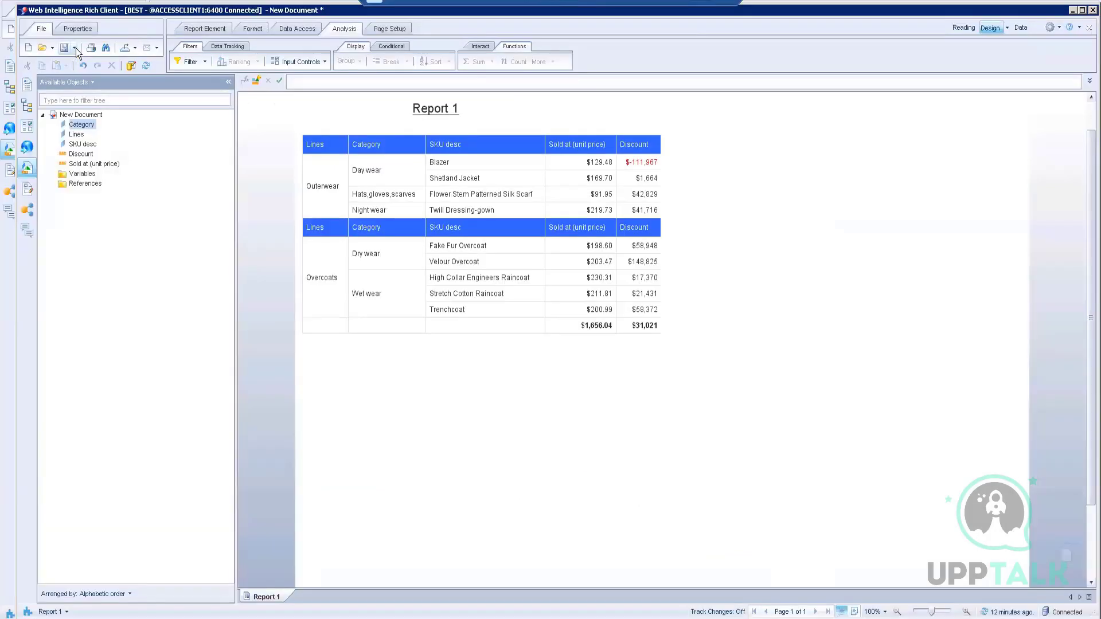
click(74, 48)
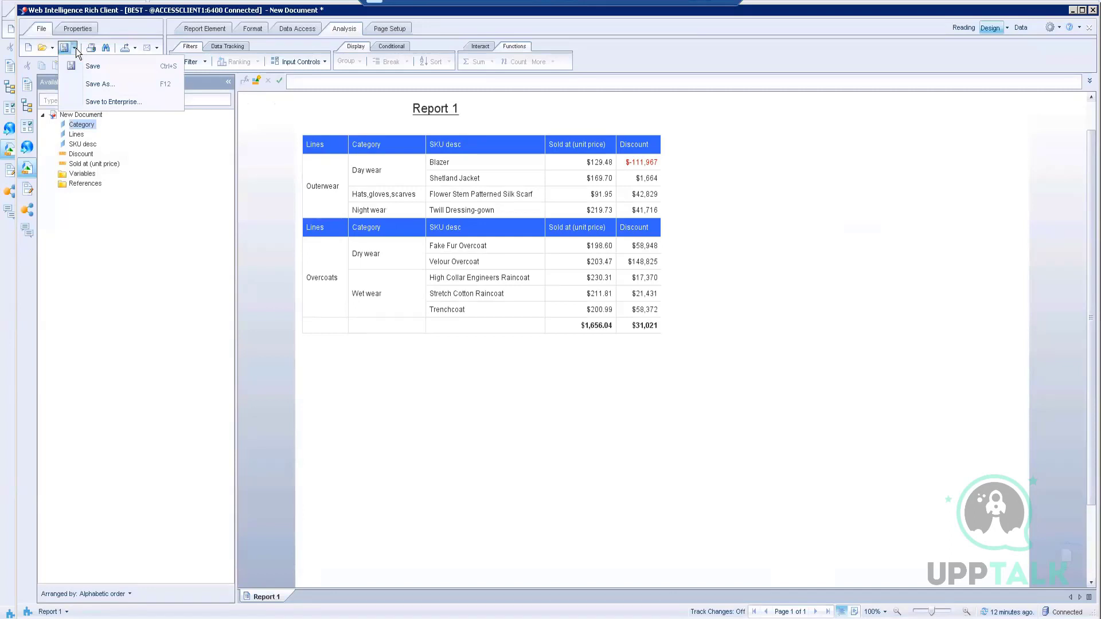
Step: Save the report to your personal enterprise folder as 'Formatting Breaks Activity'
click(122, 103)
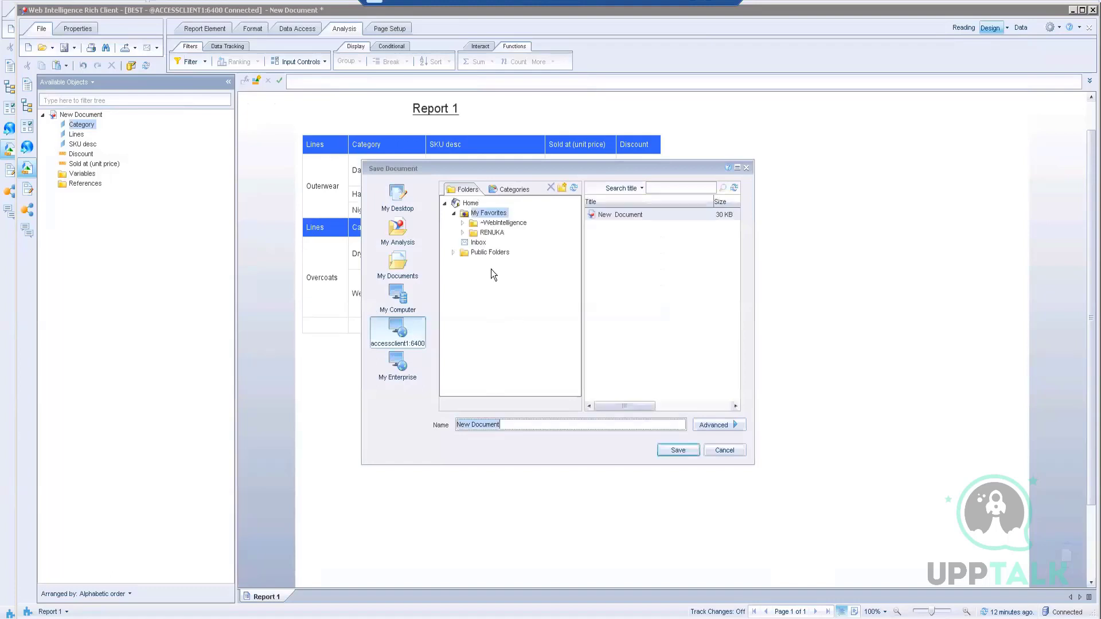
click(487, 233)
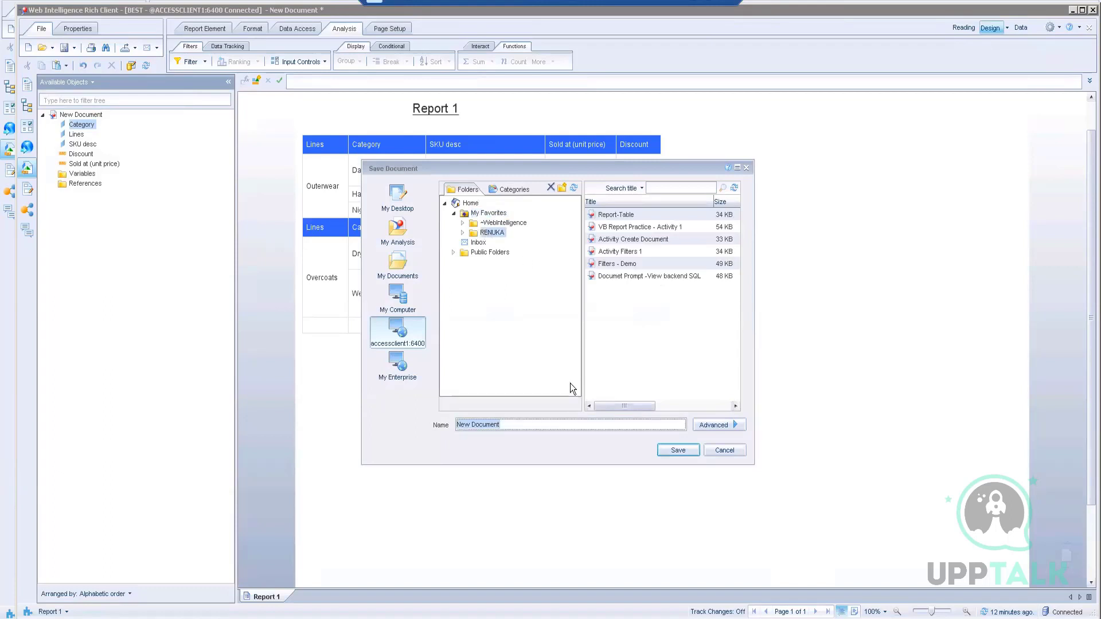
text(Formatting Breaks)
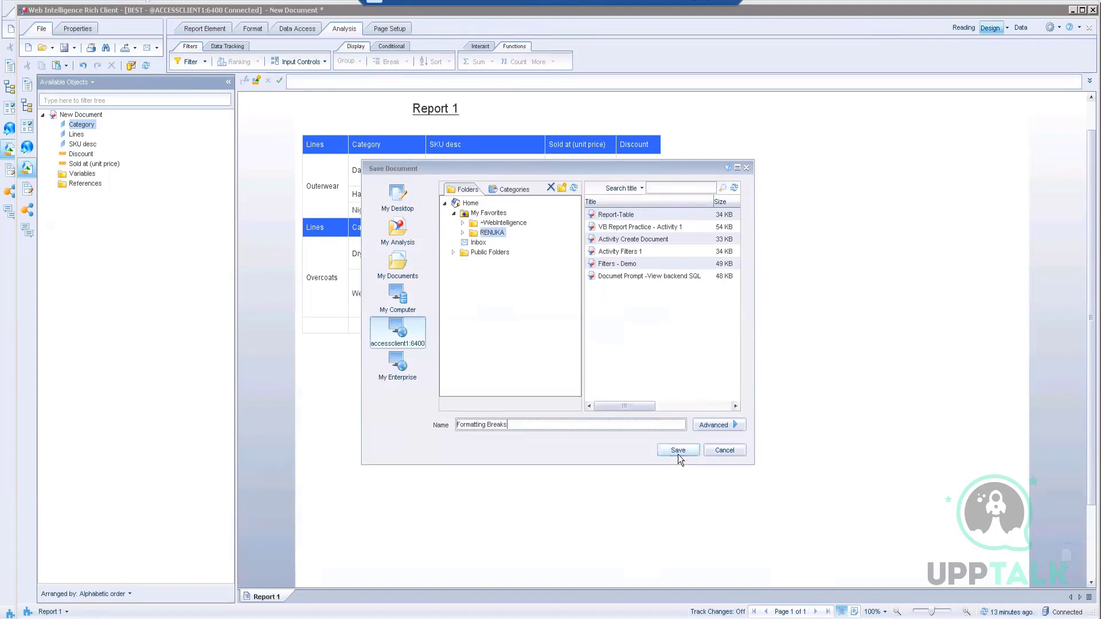
text(Activity)
click(506, 424)
click(682, 451)
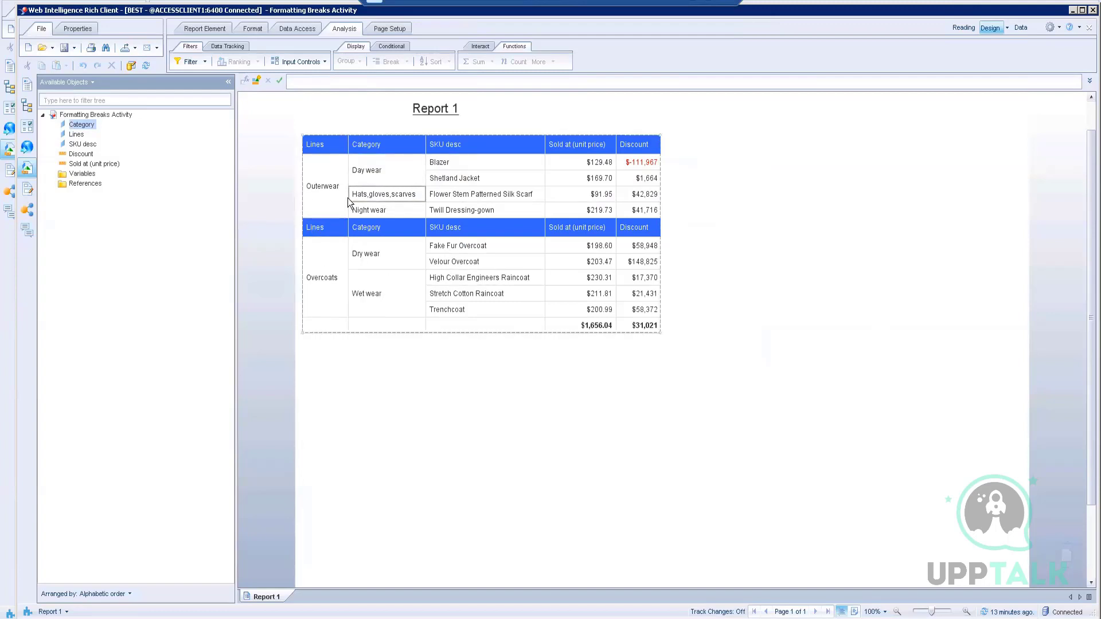
click(370, 170)
click(453, 162)
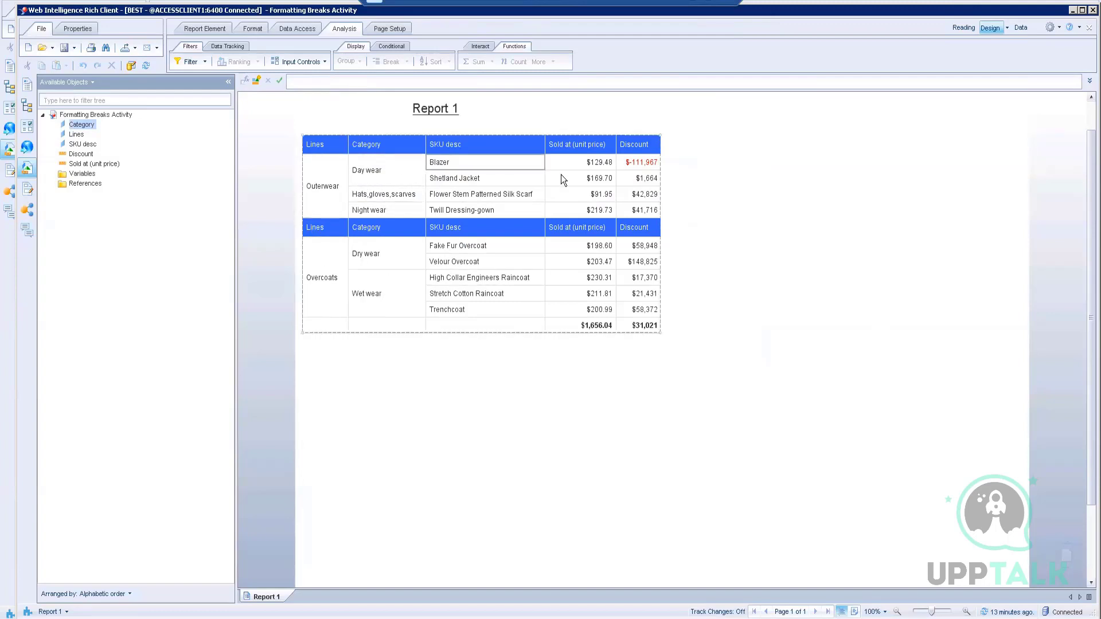
click(387, 364)
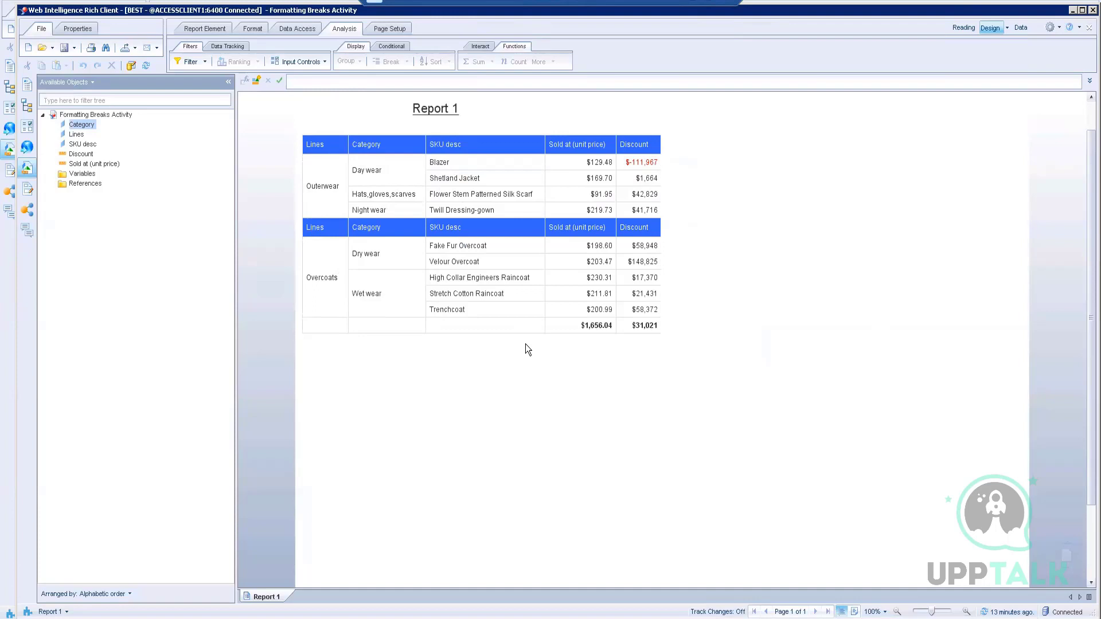
click(450, 261)
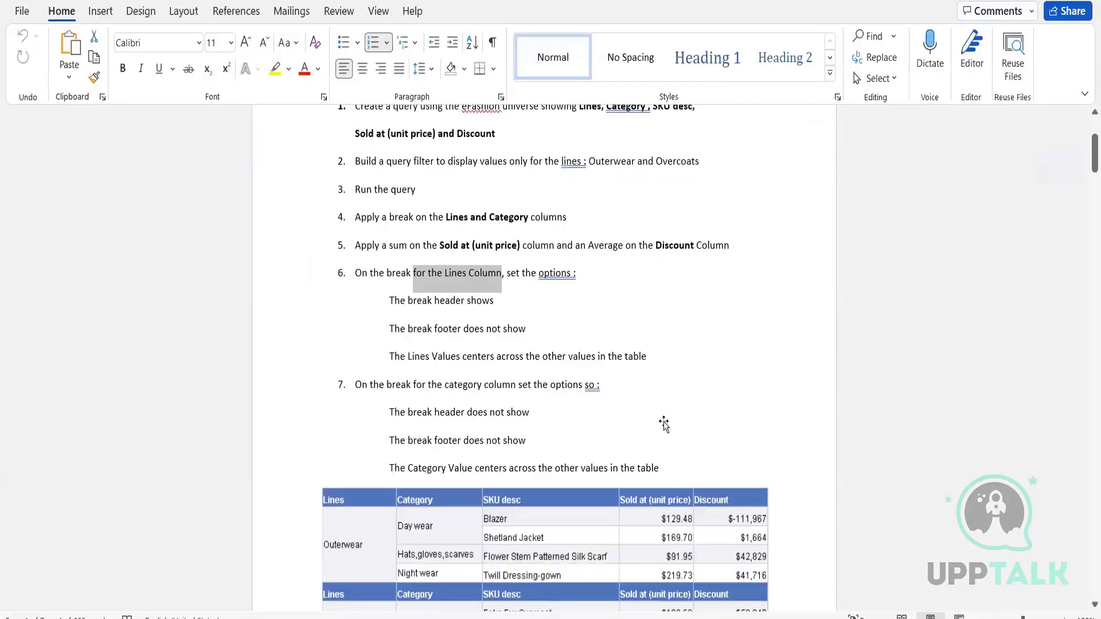
Step: Scroll through the Word exercise document to the Activity 2 crosstab brief
scroll(664, 422, down, 1)
scroll(665, 421, up, 2)
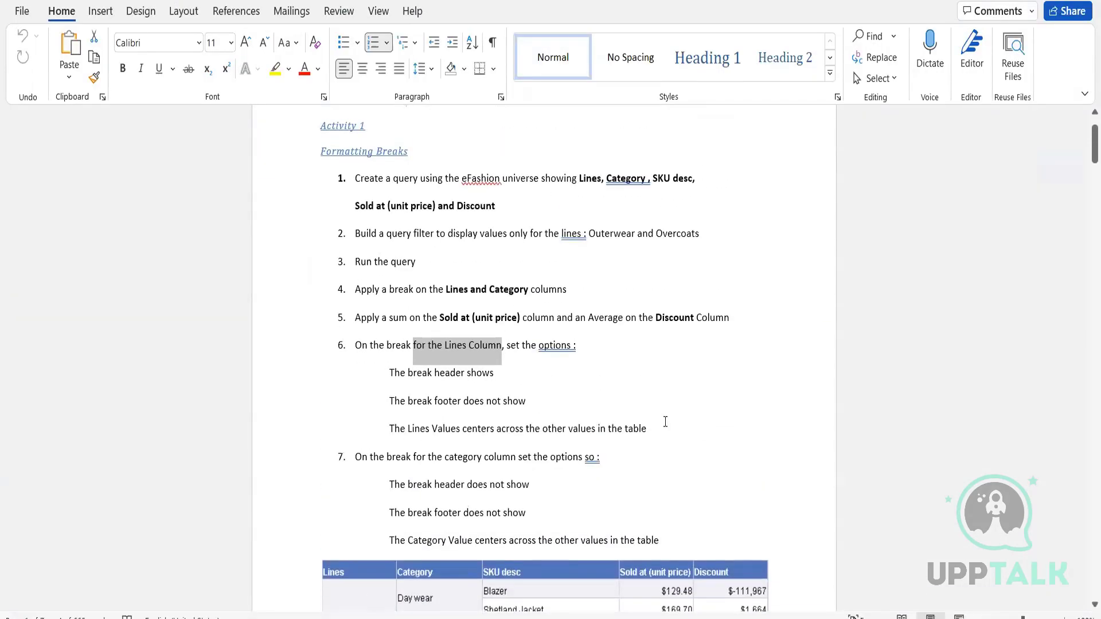
scroll(665, 422, down, 12)
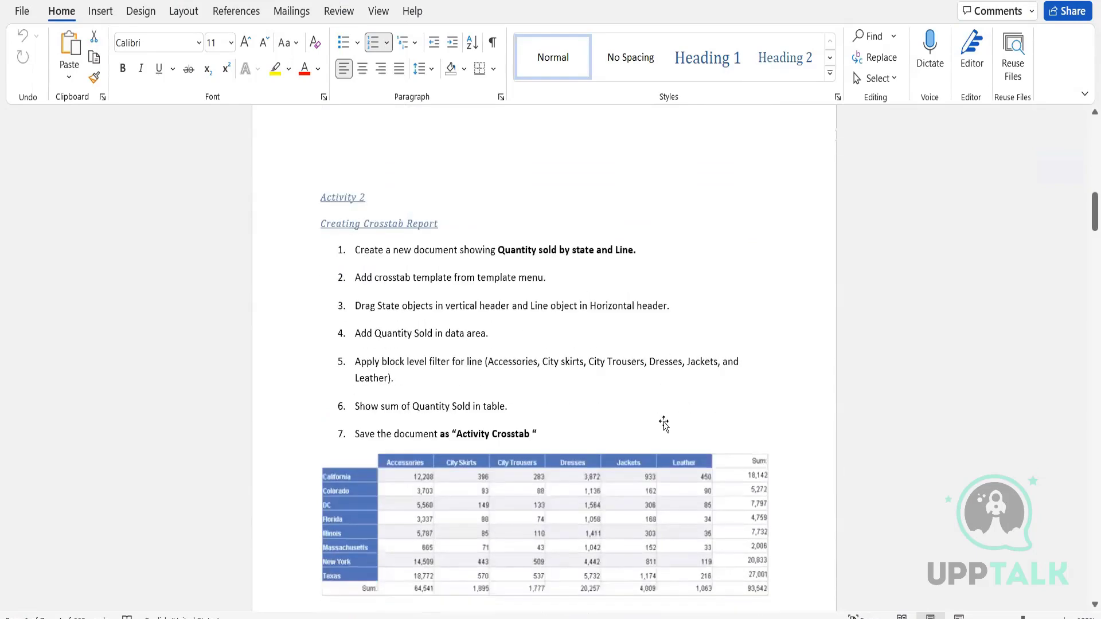
scroll(664, 423, down, 1)
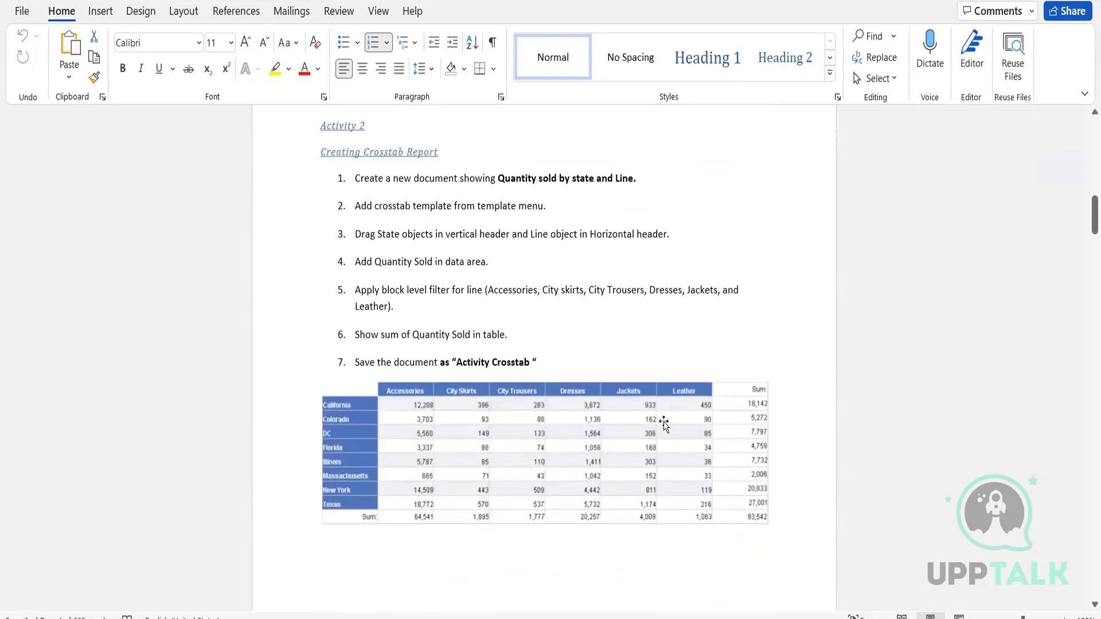
scroll(664, 422, down, 10)
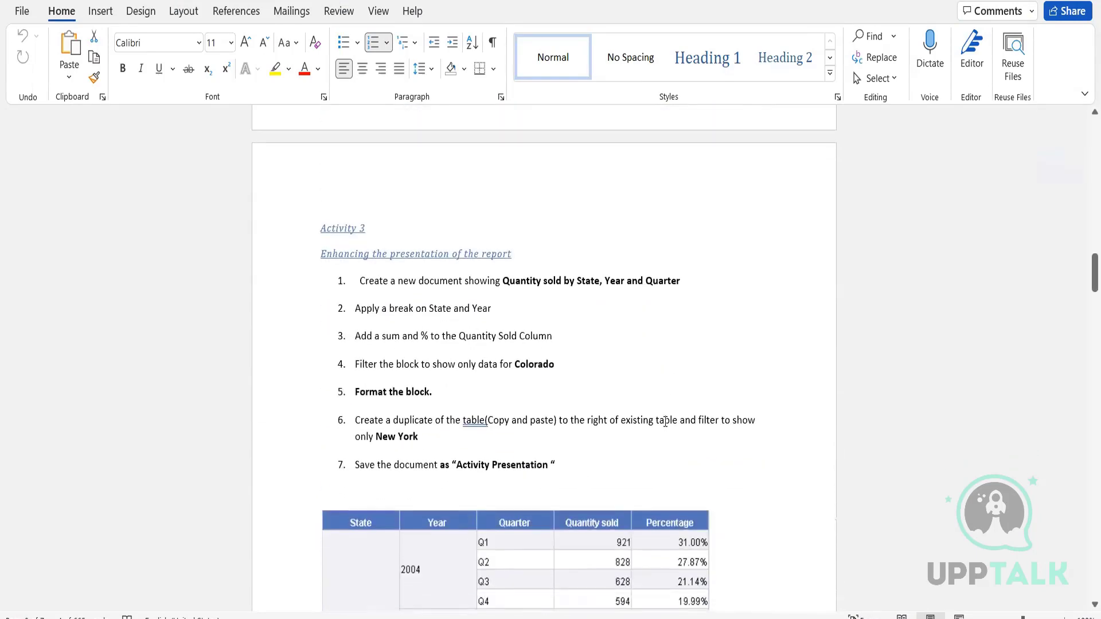
scroll(665, 422, down, 9)
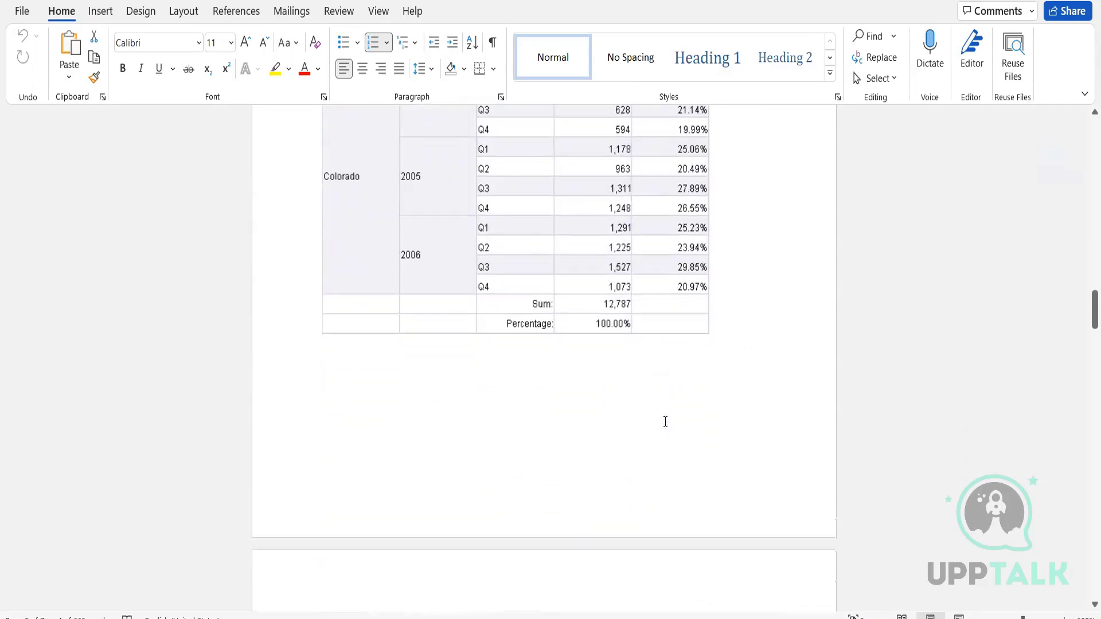
scroll(665, 422, down, 8)
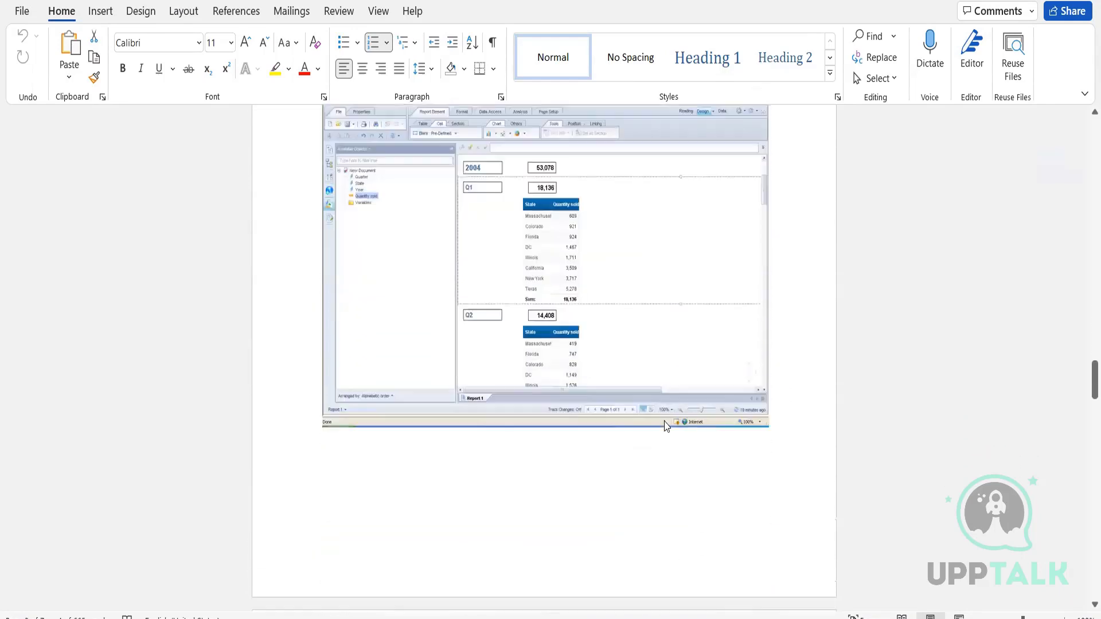
scroll(664, 422, down, 10)
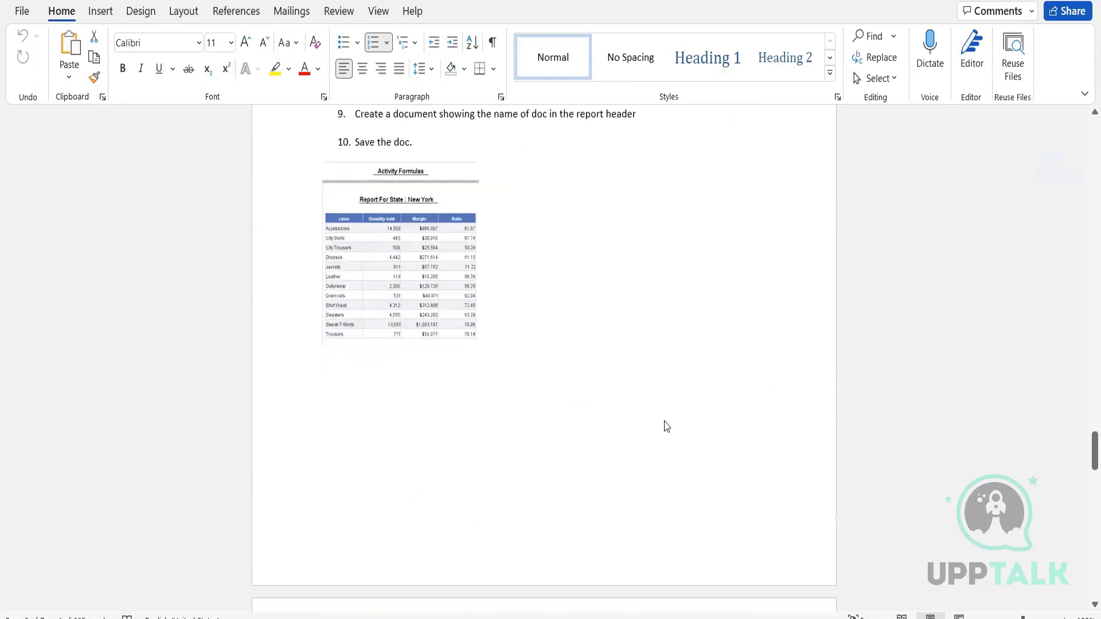
scroll(665, 422, down, 10)
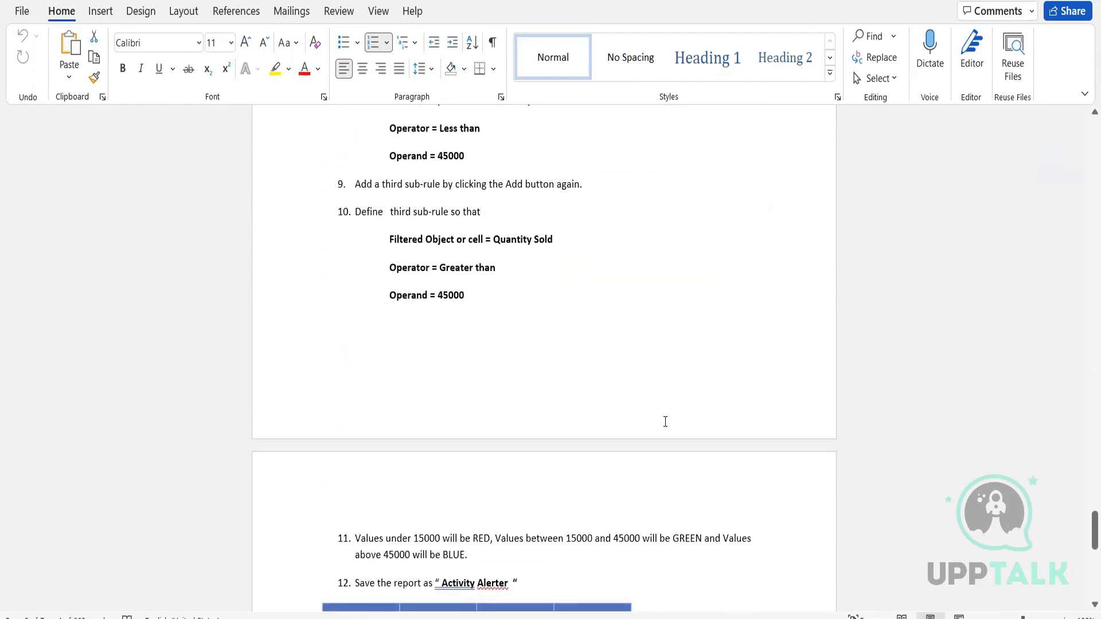
scroll(665, 422, down, 10)
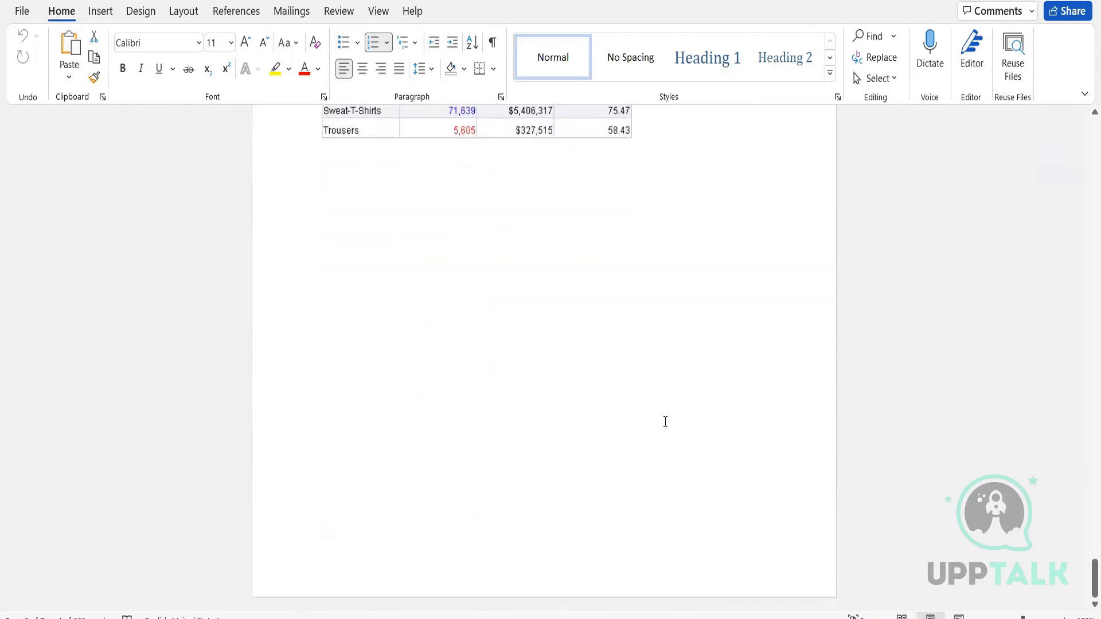
scroll(665, 422, up, 5)
scroll(665, 422, up, 15)
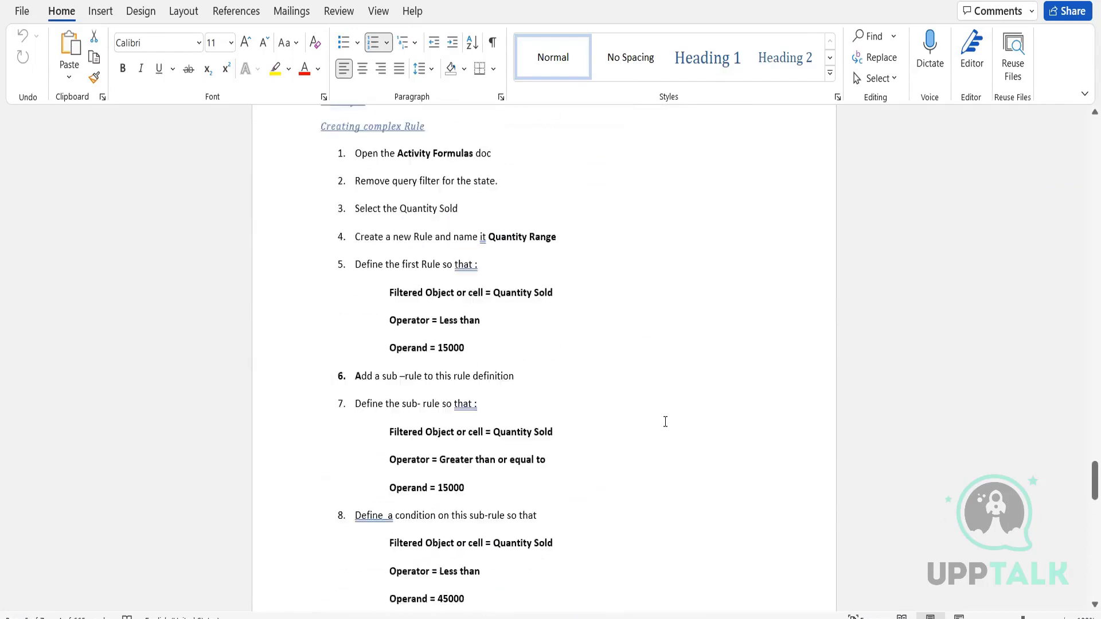
scroll(665, 421, up, 20)
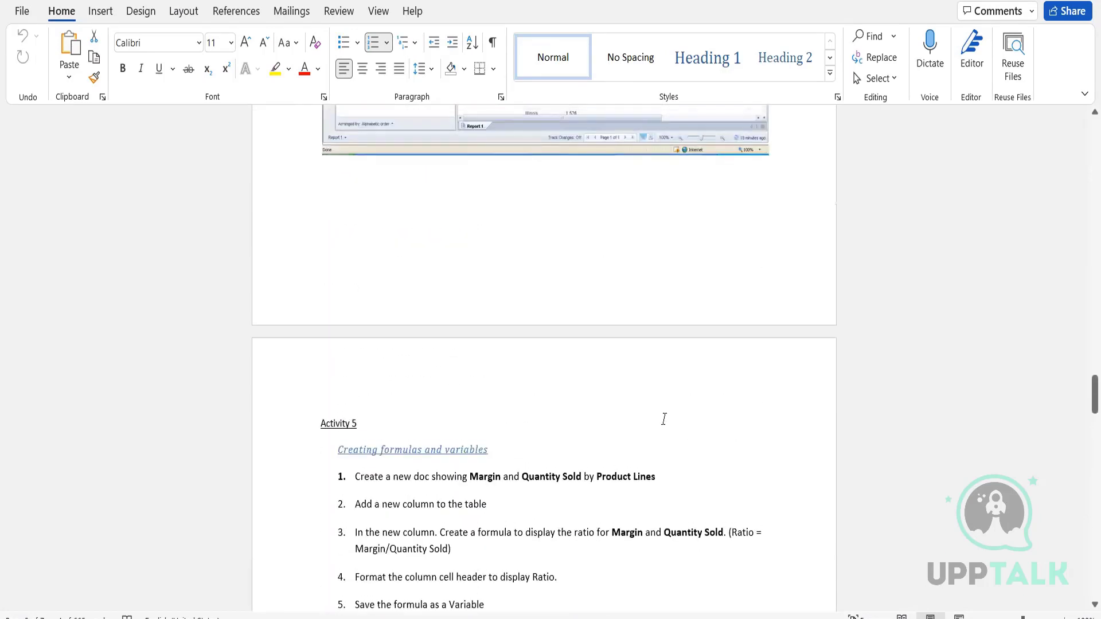
scroll(664, 422, up, 20)
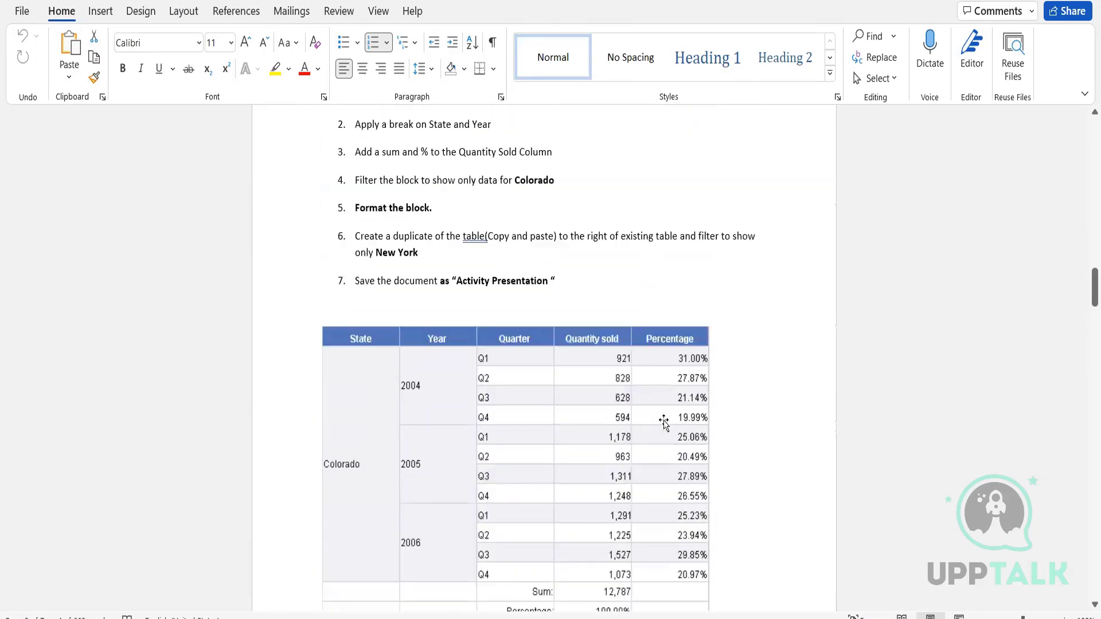
scroll(665, 422, up, 20)
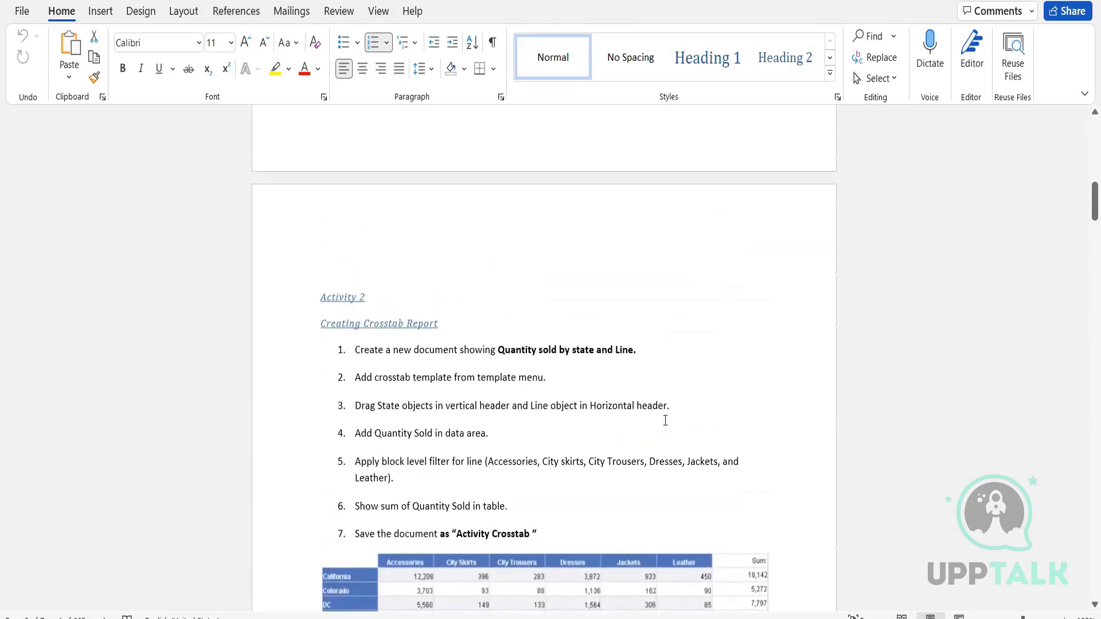
scroll(663, 420, up, 3)
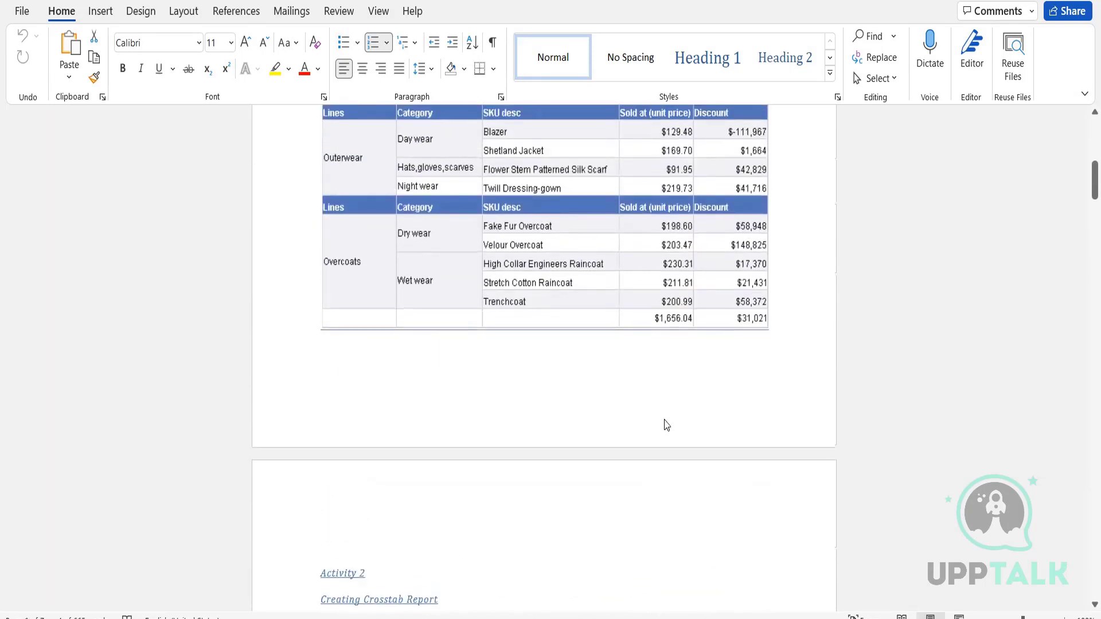
scroll(664, 424, up, 10)
scroll(664, 422, down, 18)
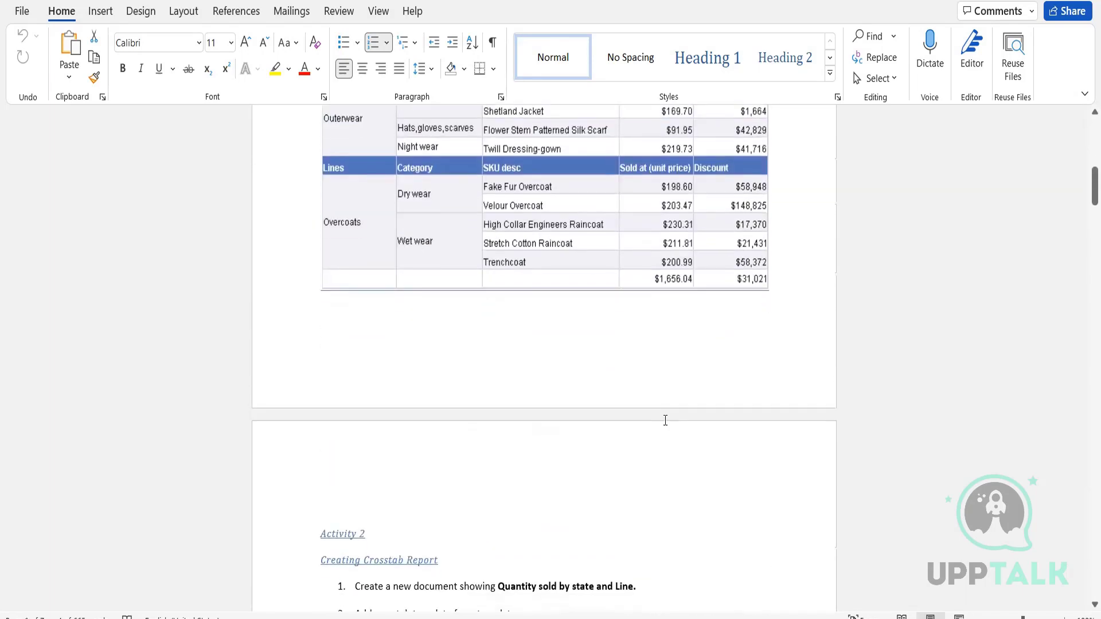
scroll(665, 420, down, 2)
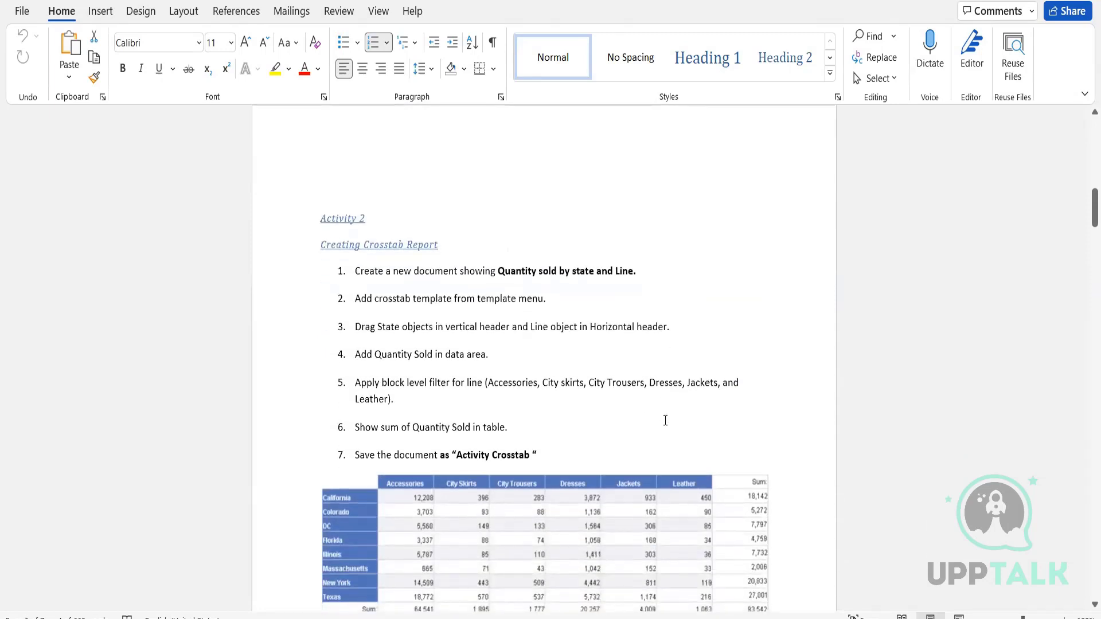
scroll(664, 420, down, 2)
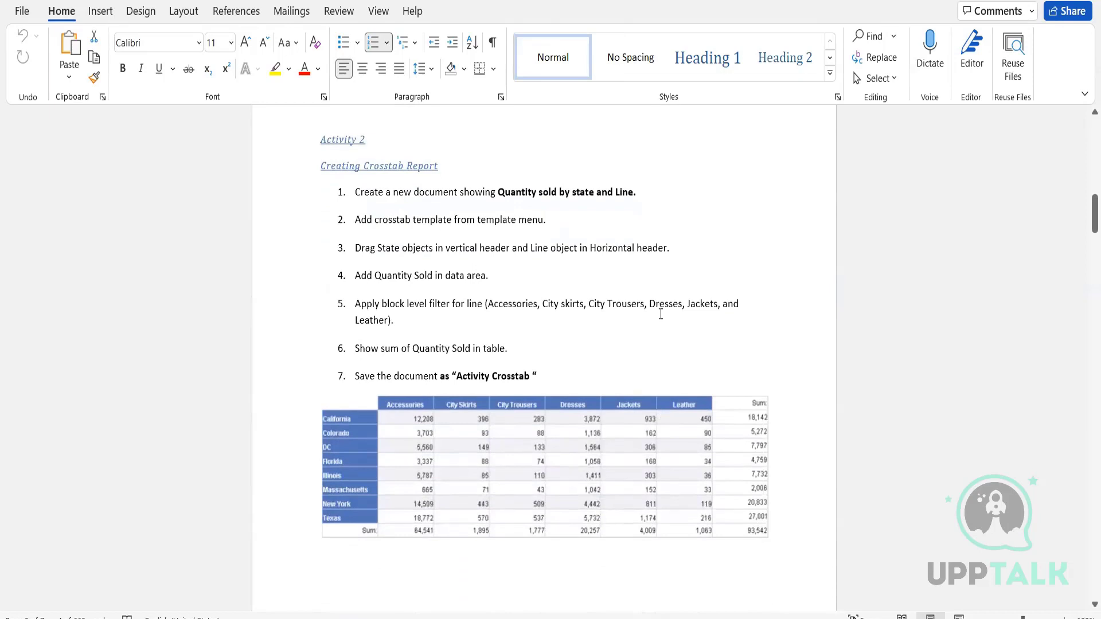
scroll(661, 314, down, 1)
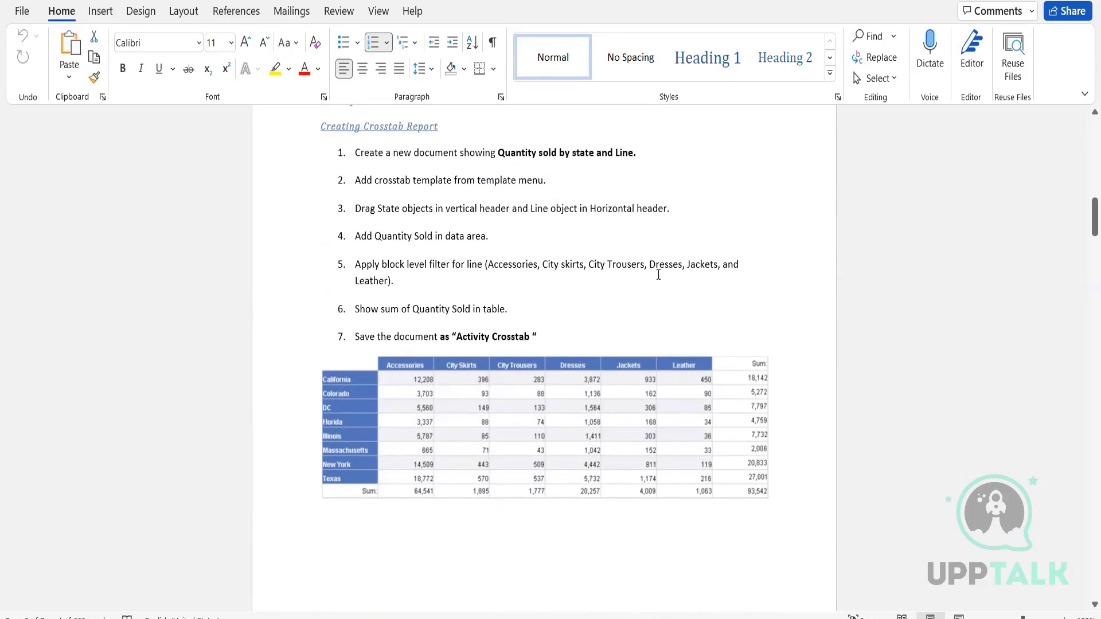
scroll(675, 320, up, 1)
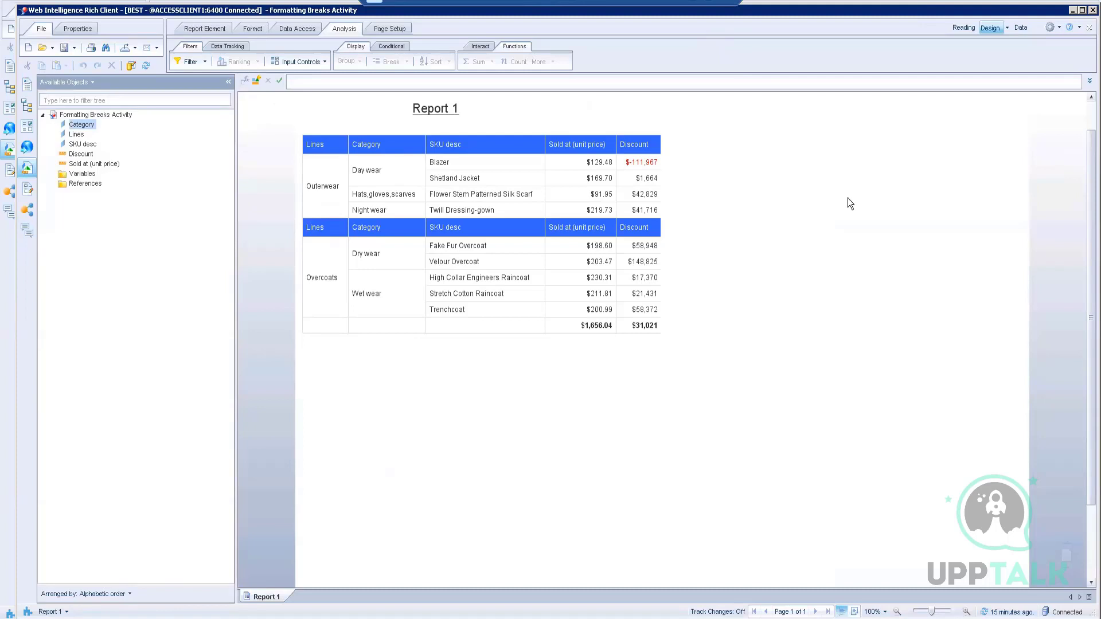
Step: Highlight 'by state and Line' and 'Quantity sold' in Activity 2's step 1
click(693, 1)
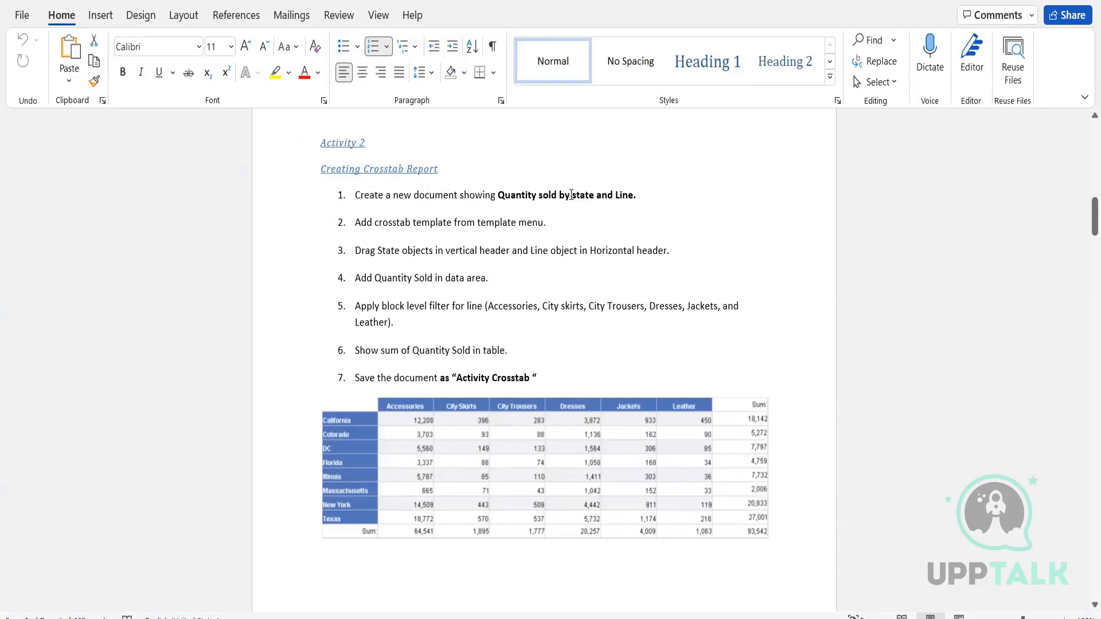
drag(571, 195, 634, 198)
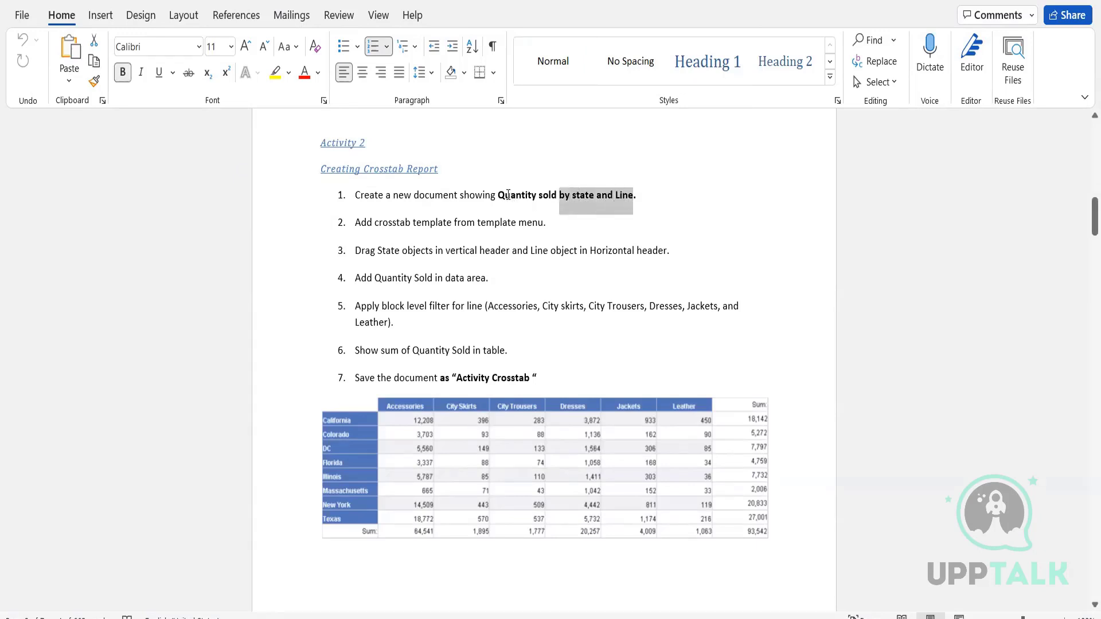
drag(498, 195, 573, 196)
click(750, 271)
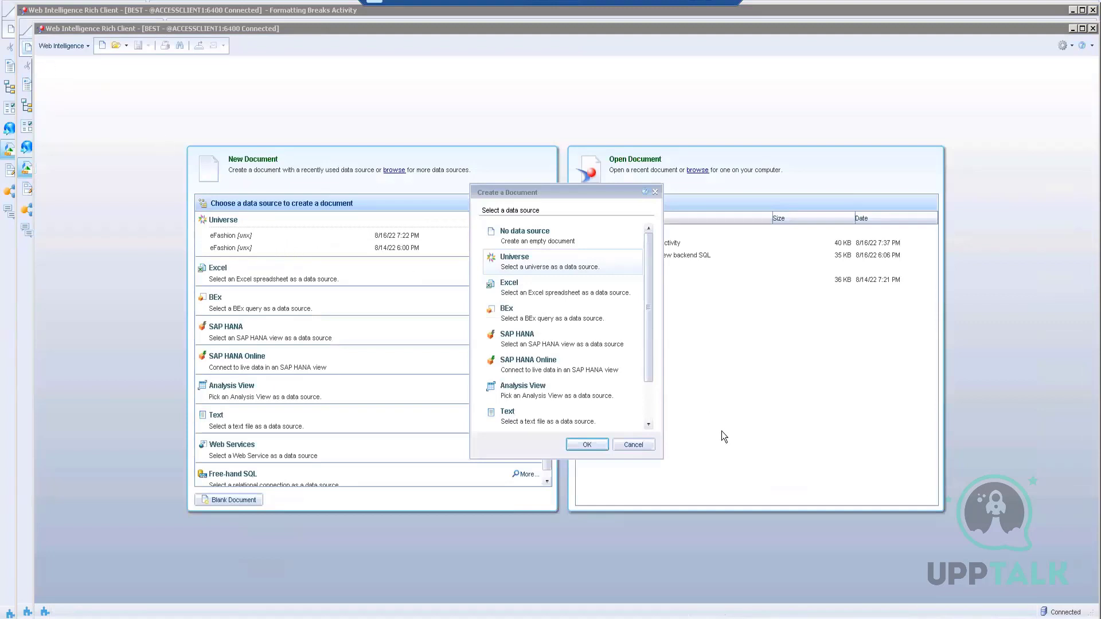
Step: Start a new Web Intelligence document on the eFashion universe
click(647, 444)
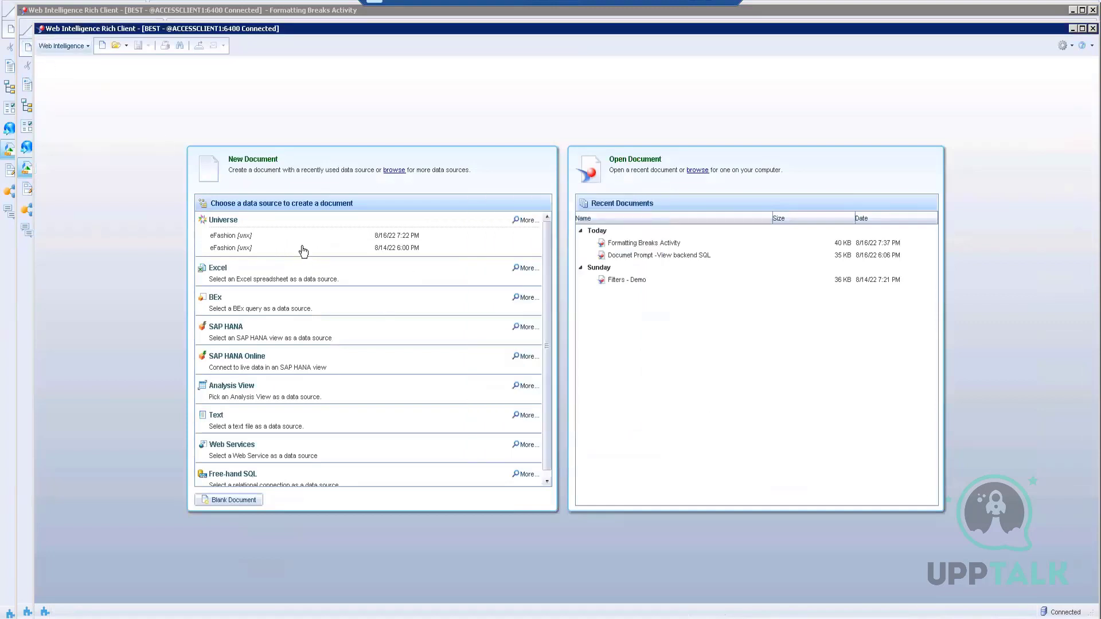
click(246, 235)
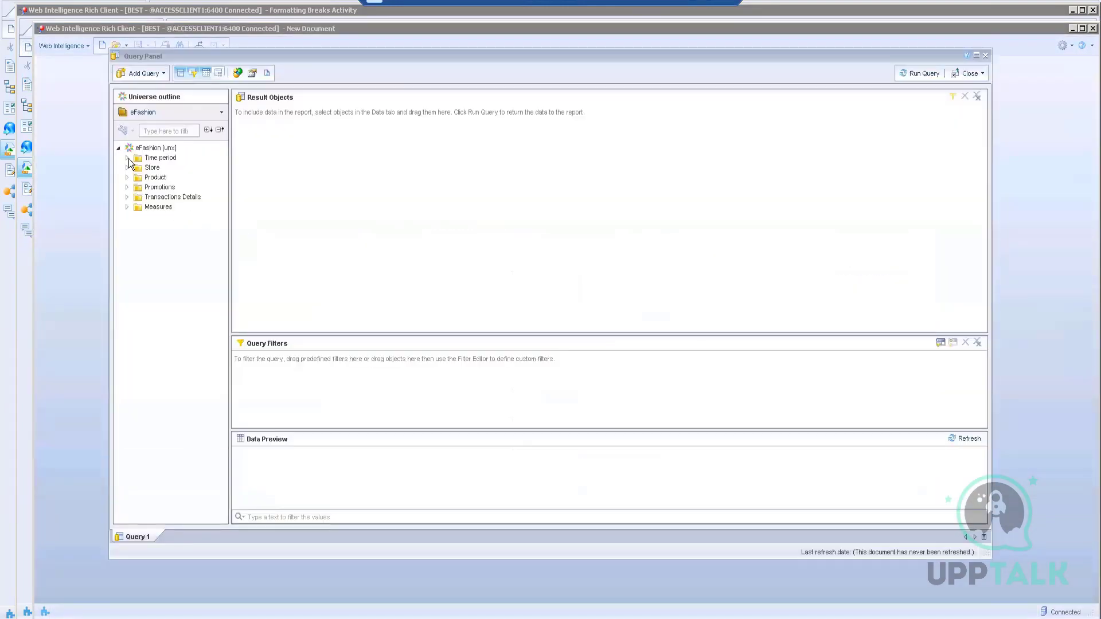
click(693, 11)
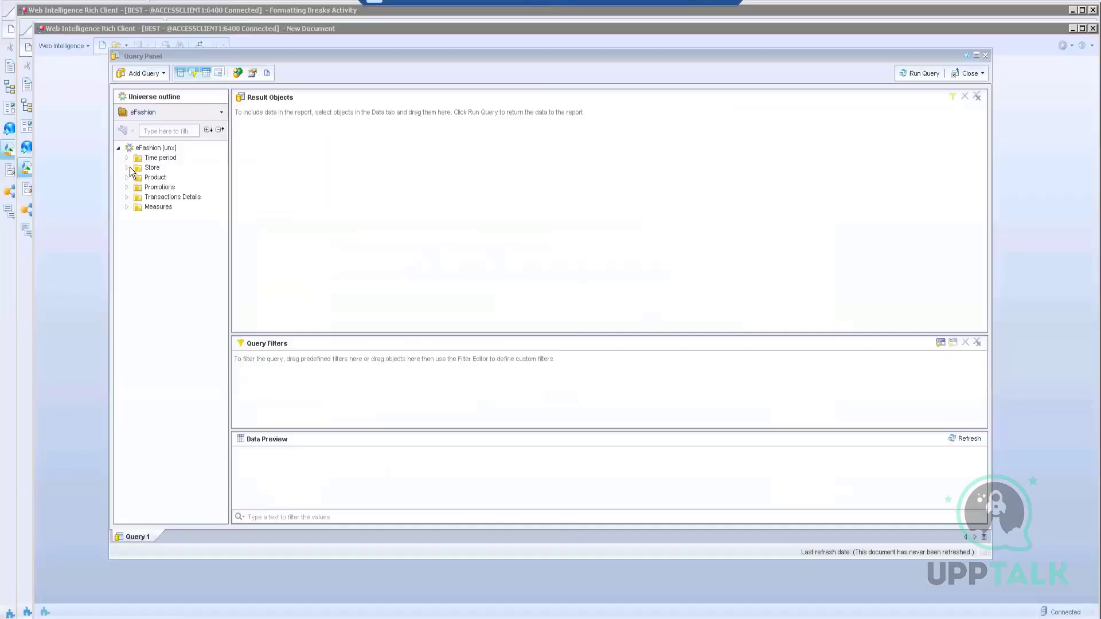
Step: Add State, Lines and Quantity sold to the result objects and run the query
click(127, 168)
double_click(161, 177)
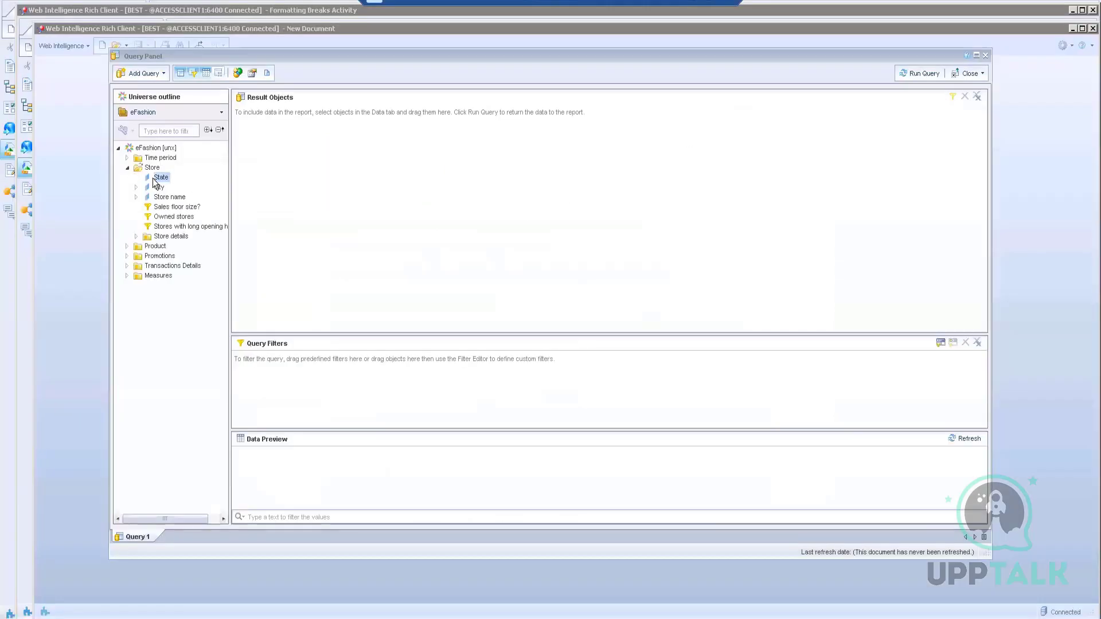
click(127, 247)
click(159, 258)
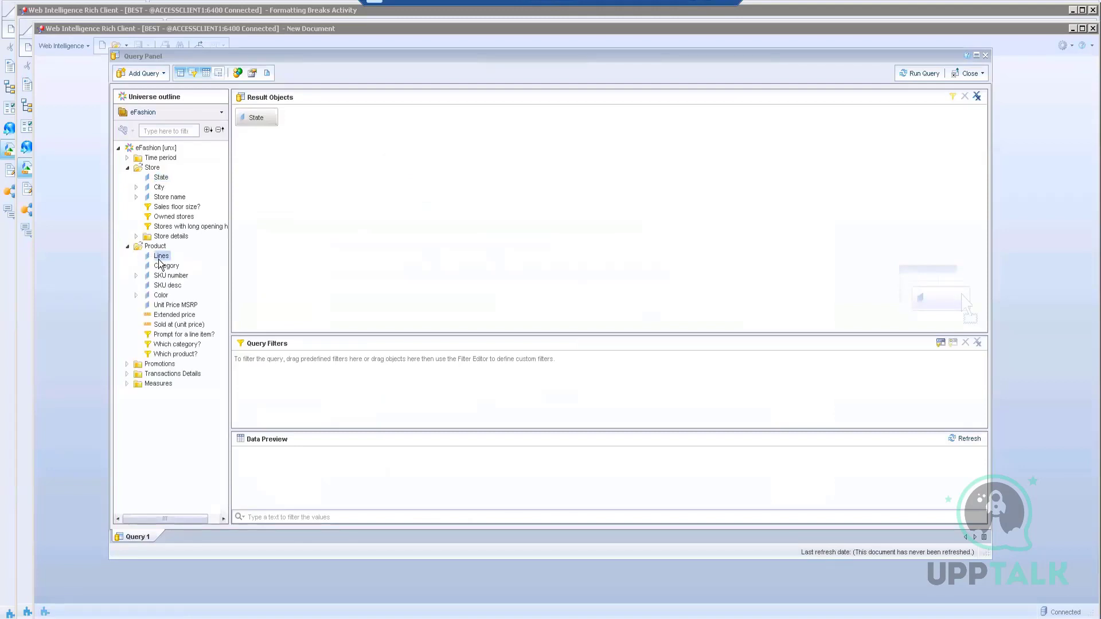
double_click(161, 257)
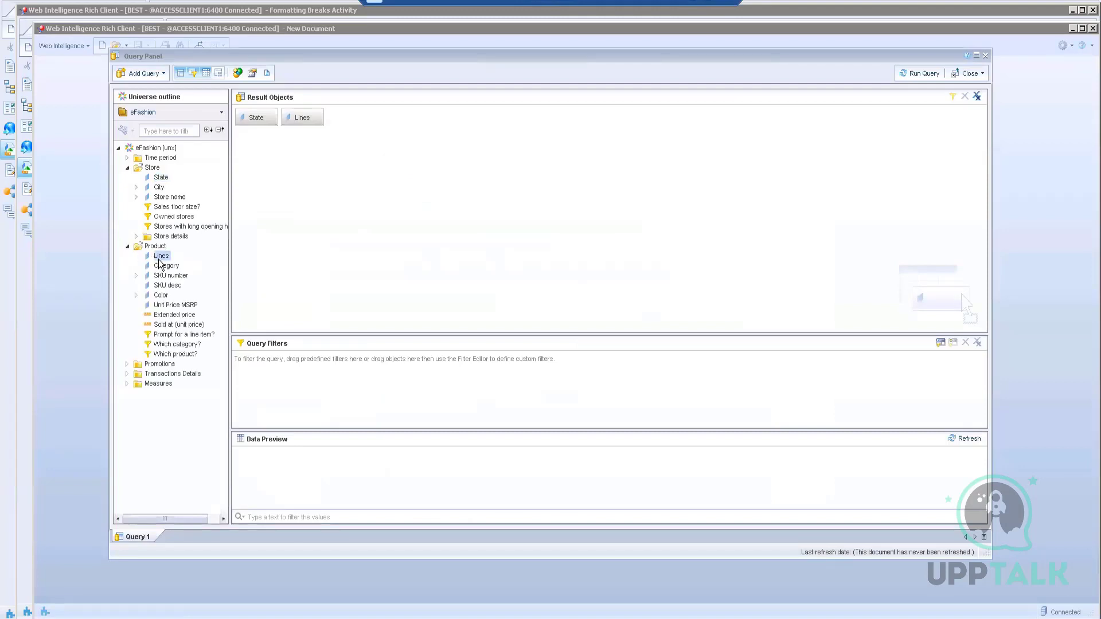
click(126, 383)
click(162, 404)
double_click(163, 404)
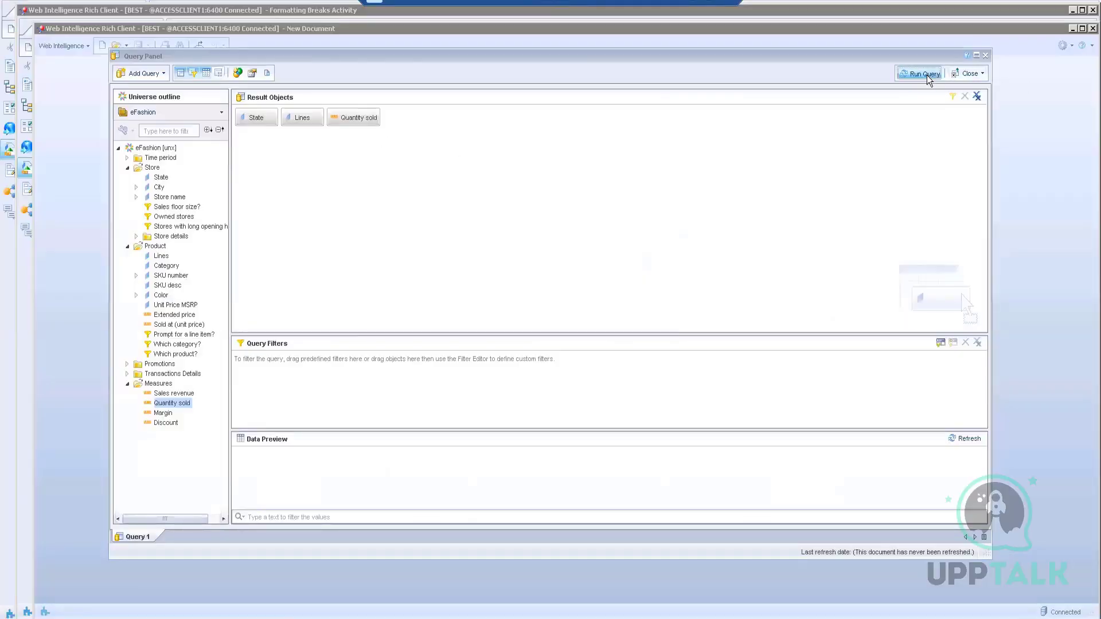
click(927, 75)
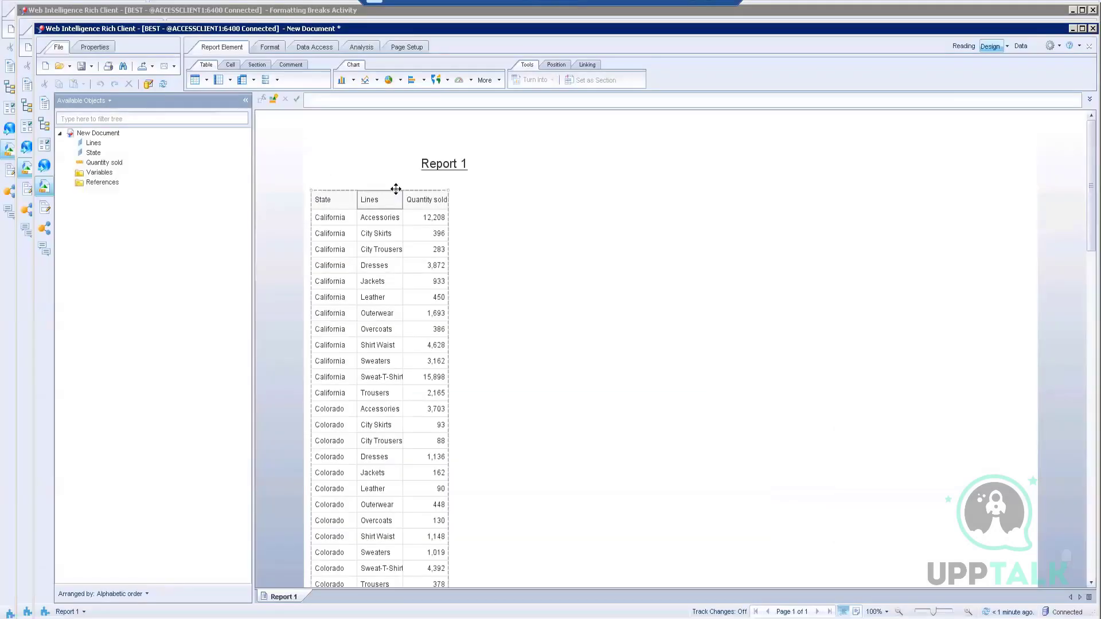
Step: Convert the State, Lines and Quantity sold table into a cross table
right_click(394, 193)
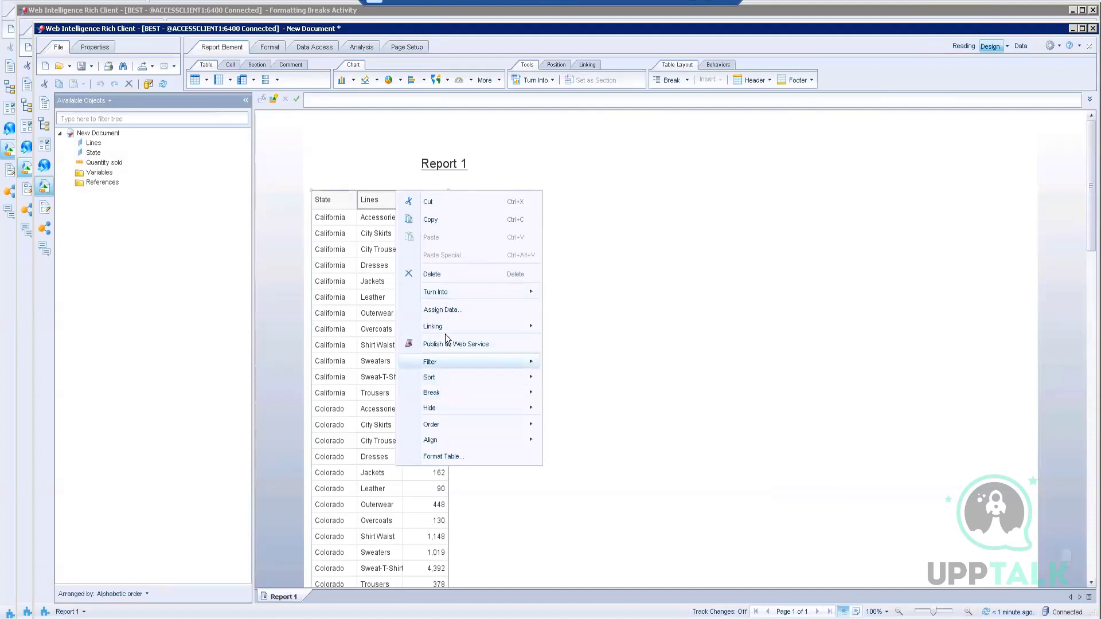
mouse_move(502, 297)
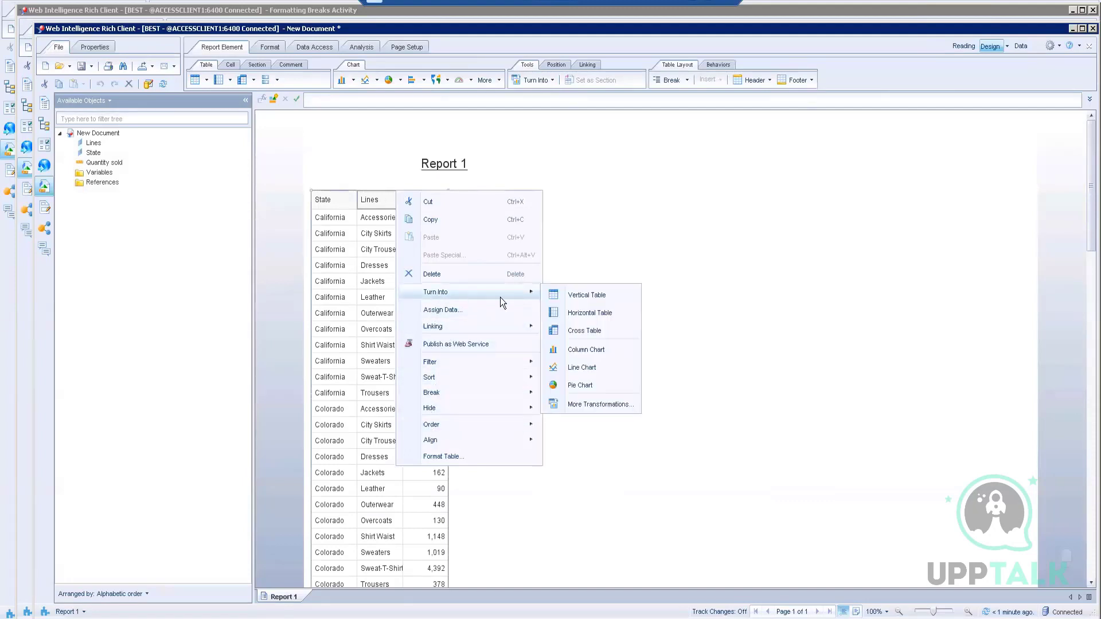
click(579, 331)
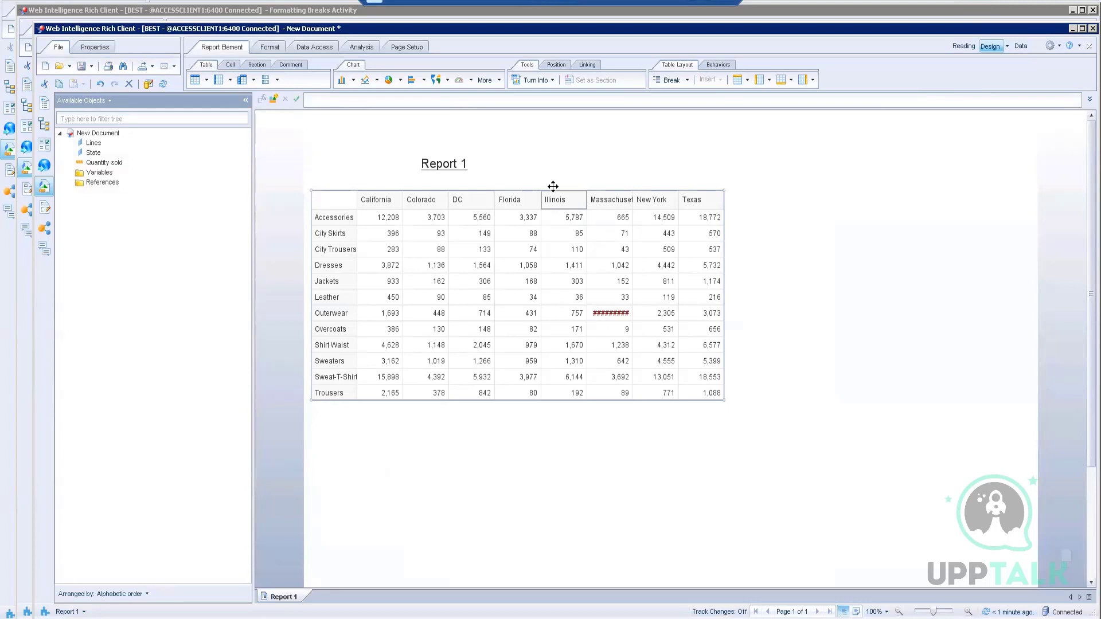
Step: Assign Lines to the crosstab's horizontal axis and State to its vertical axis
right_click(552, 187)
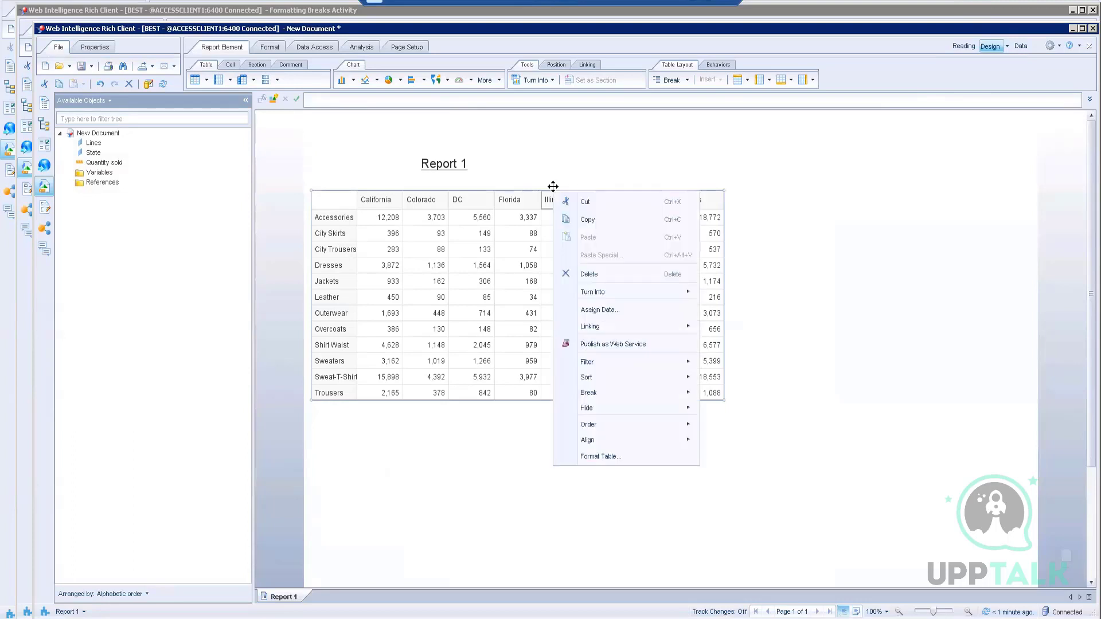
click(610, 312)
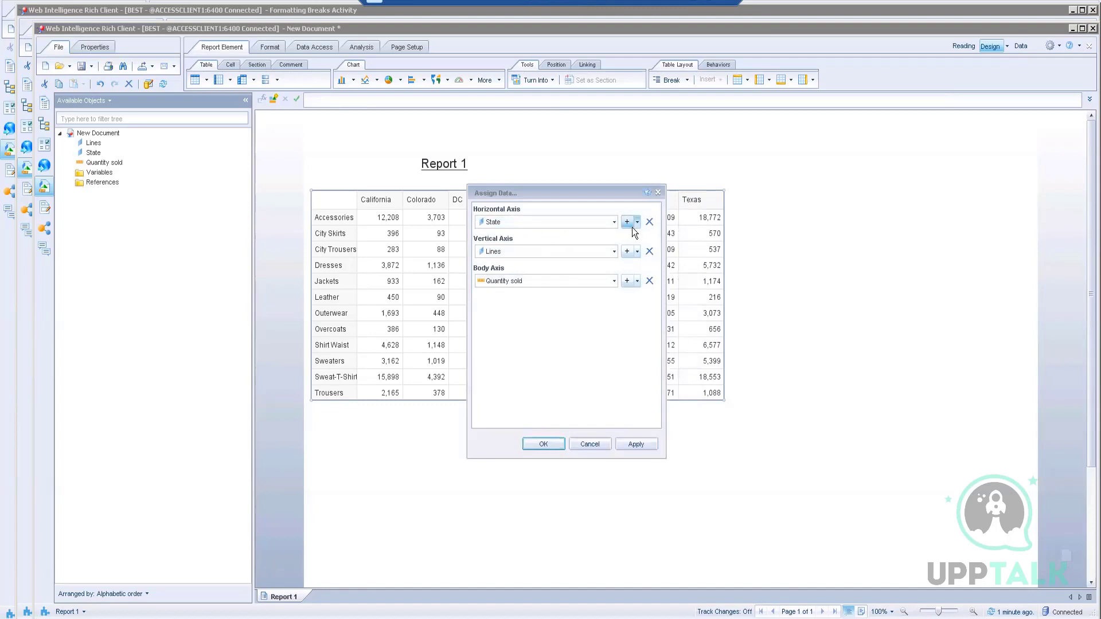
click(613, 222)
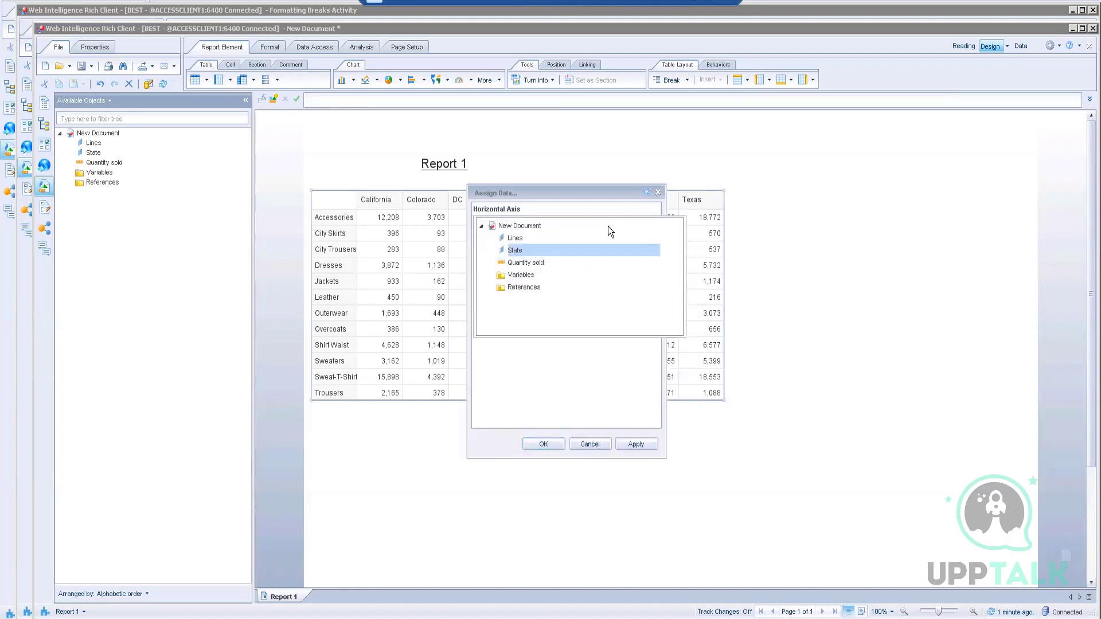
click(523, 240)
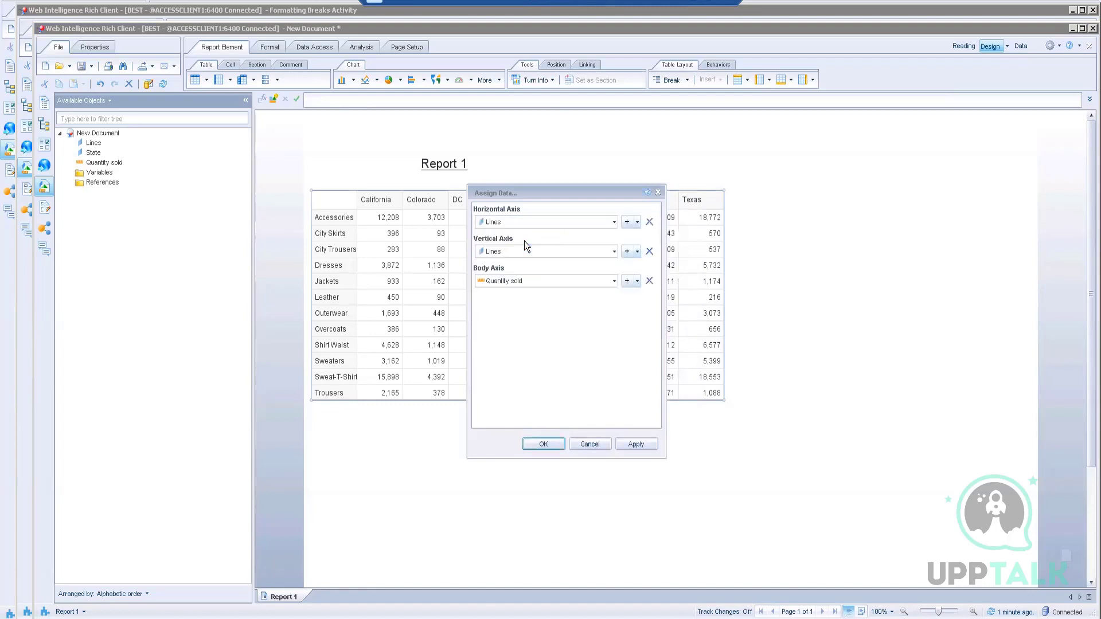
click(613, 252)
click(518, 280)
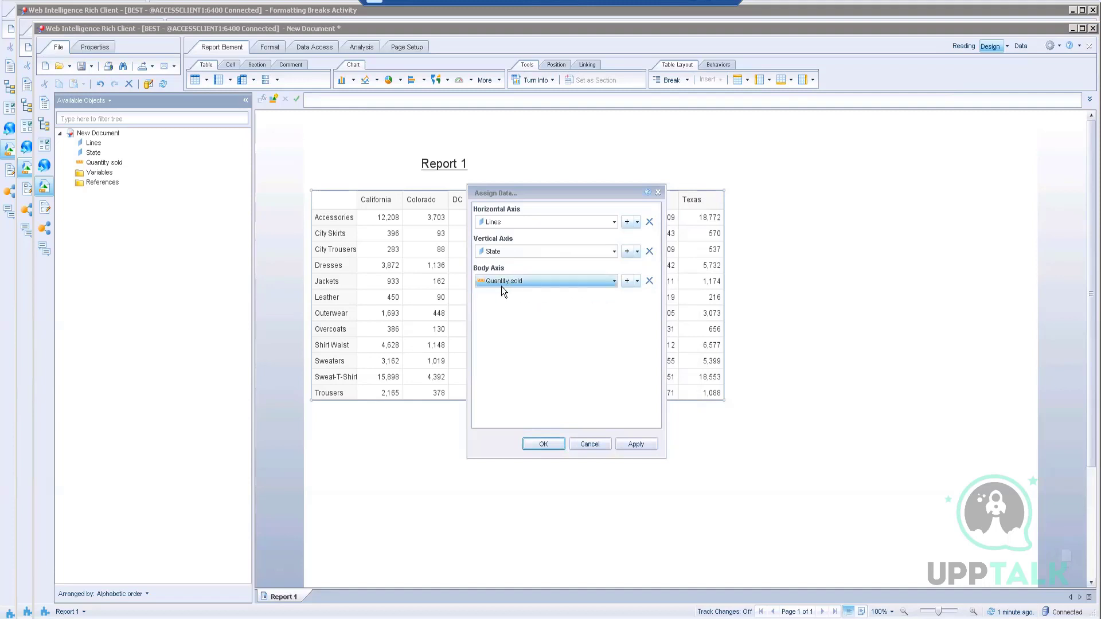
click(544, 445)
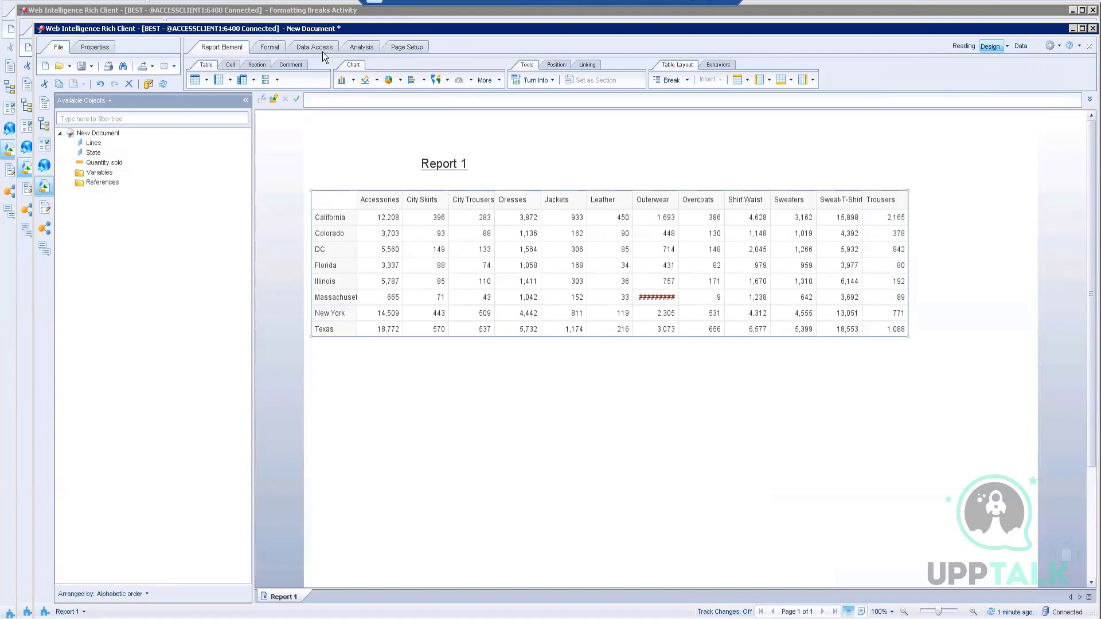
Step: Add a Lines In list filter for Accessories, City Skirts, City Trousers, Dresses and Jackets
click(358, 47)
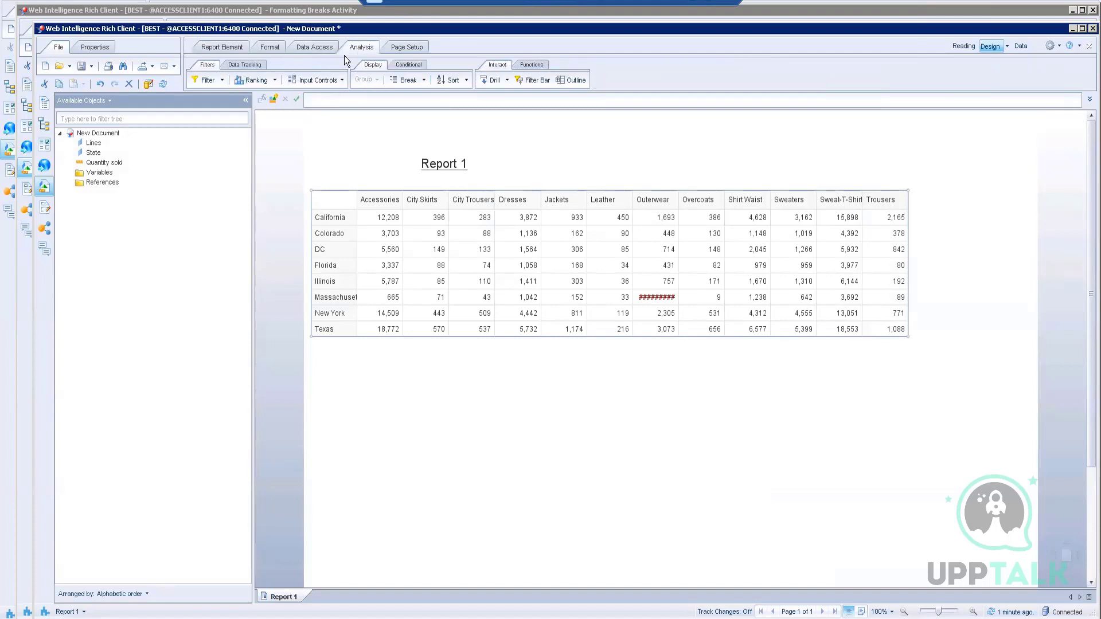
click(221, 80)
click(224, 98)
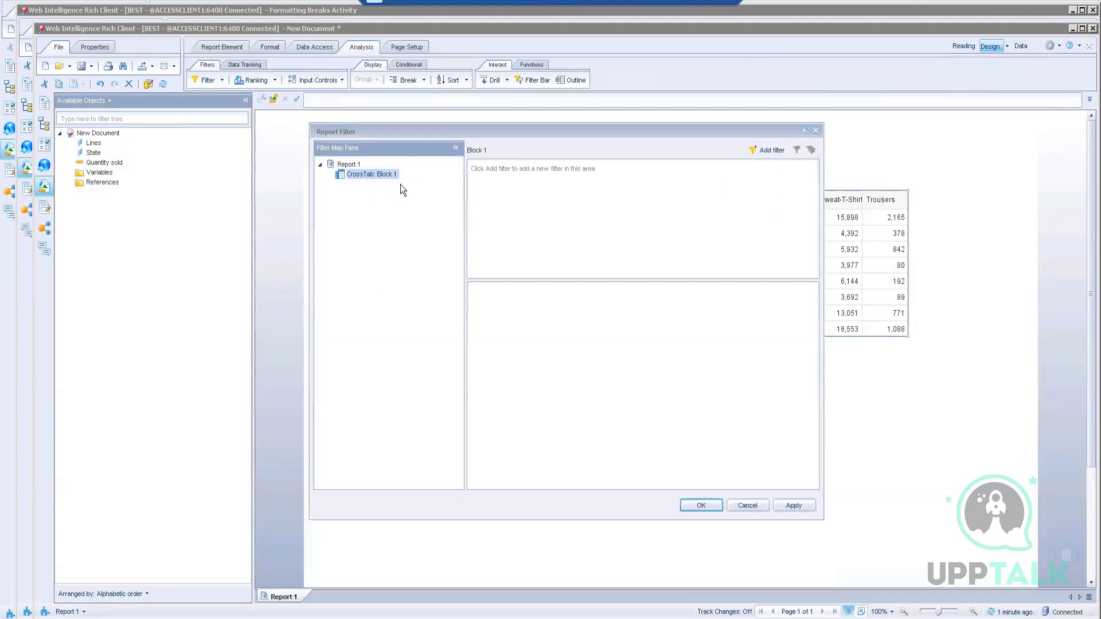
click(768, 150)
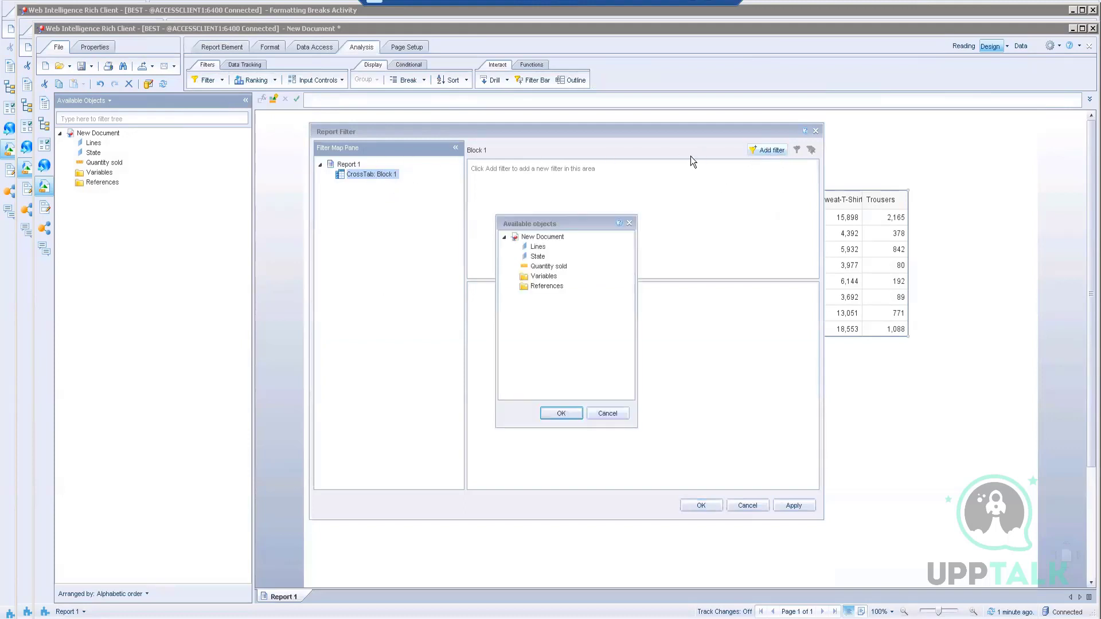
click(537, 247)
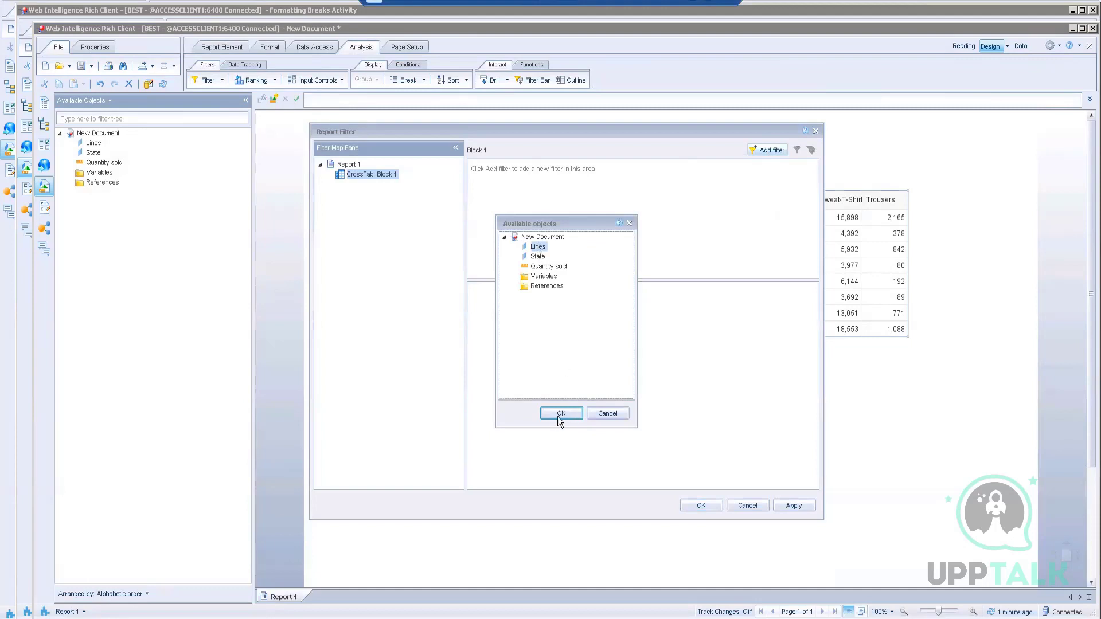
click(549, 414)
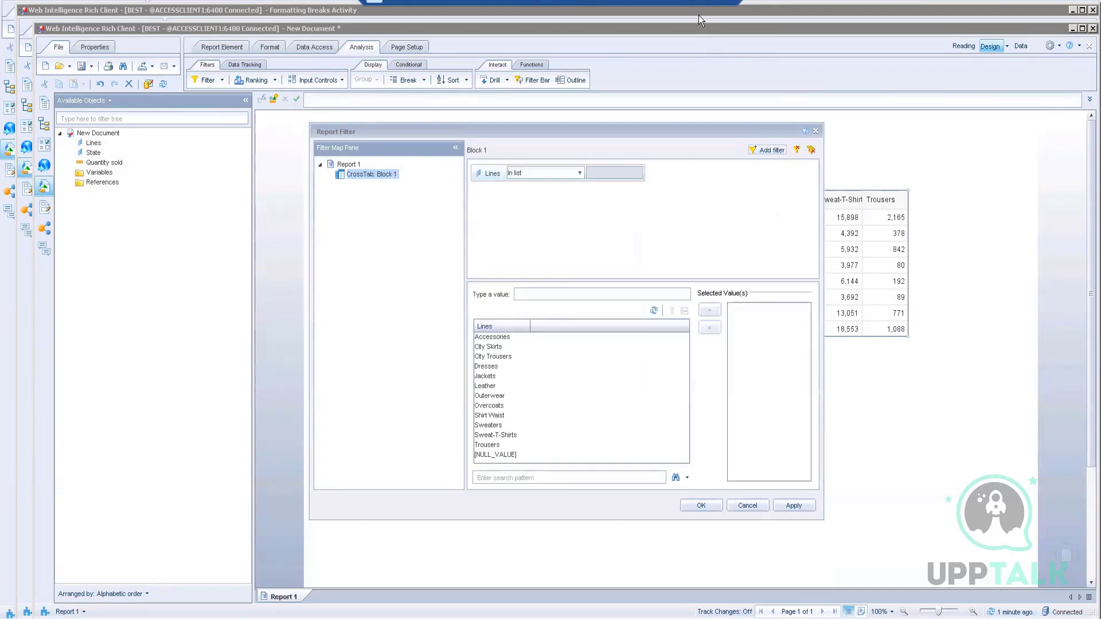
click(496, 338)
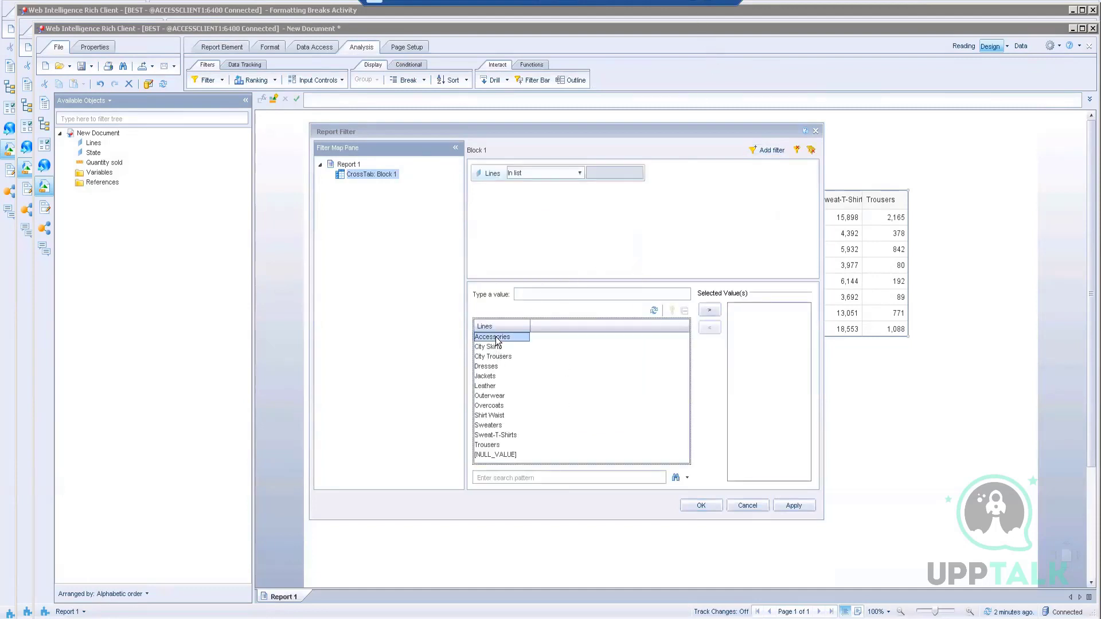
shift+click(494, 377)
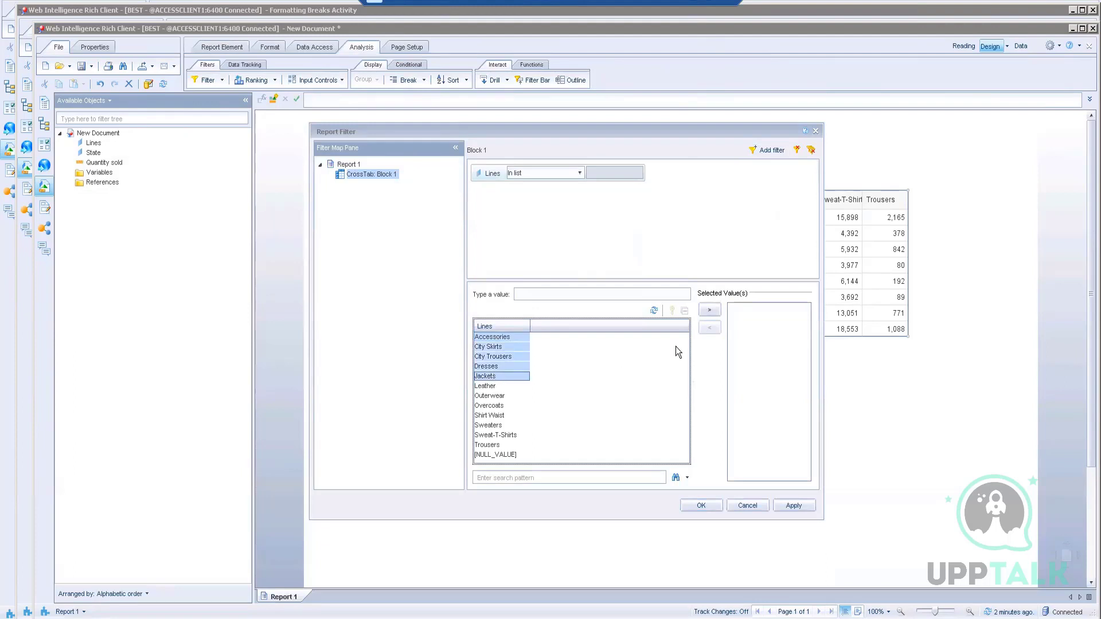
click(709, 313)
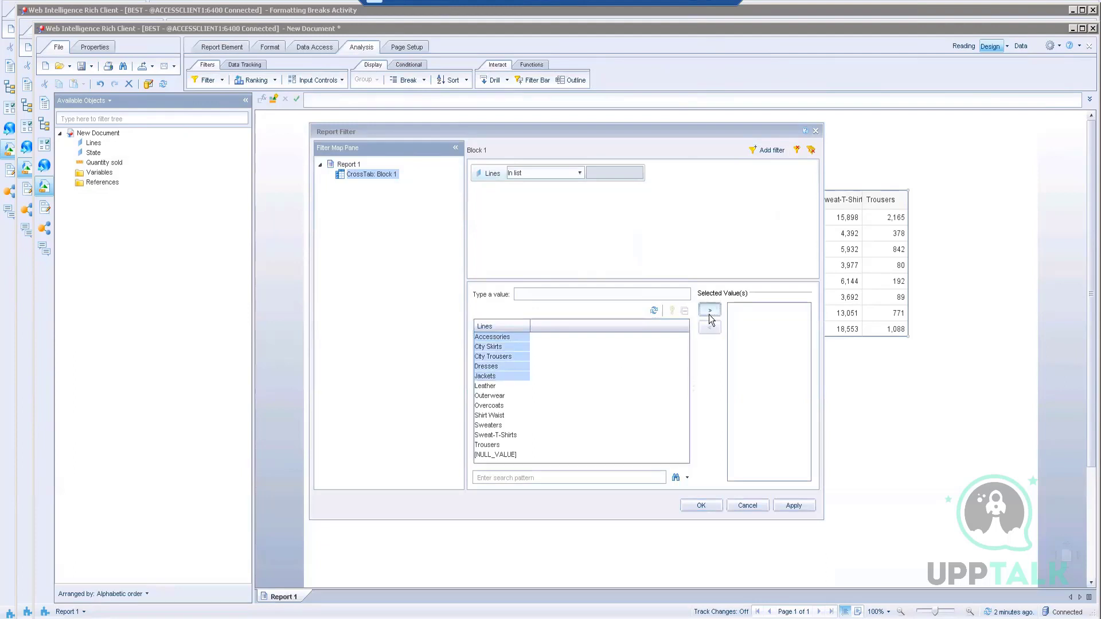
click(698, 505)
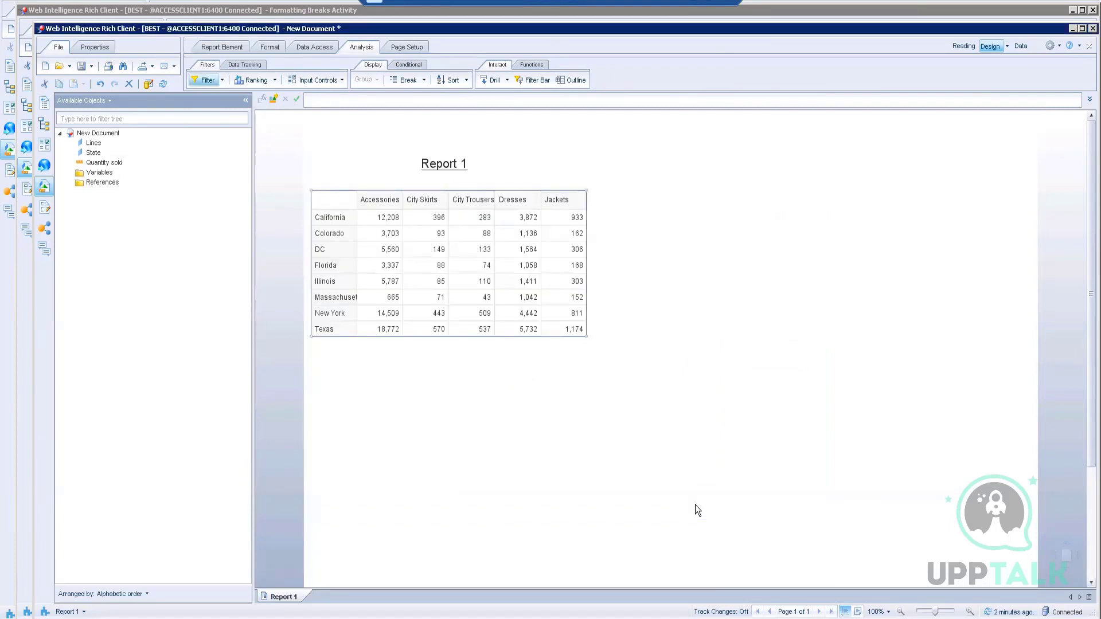
drag(479, 187, 539, 198)
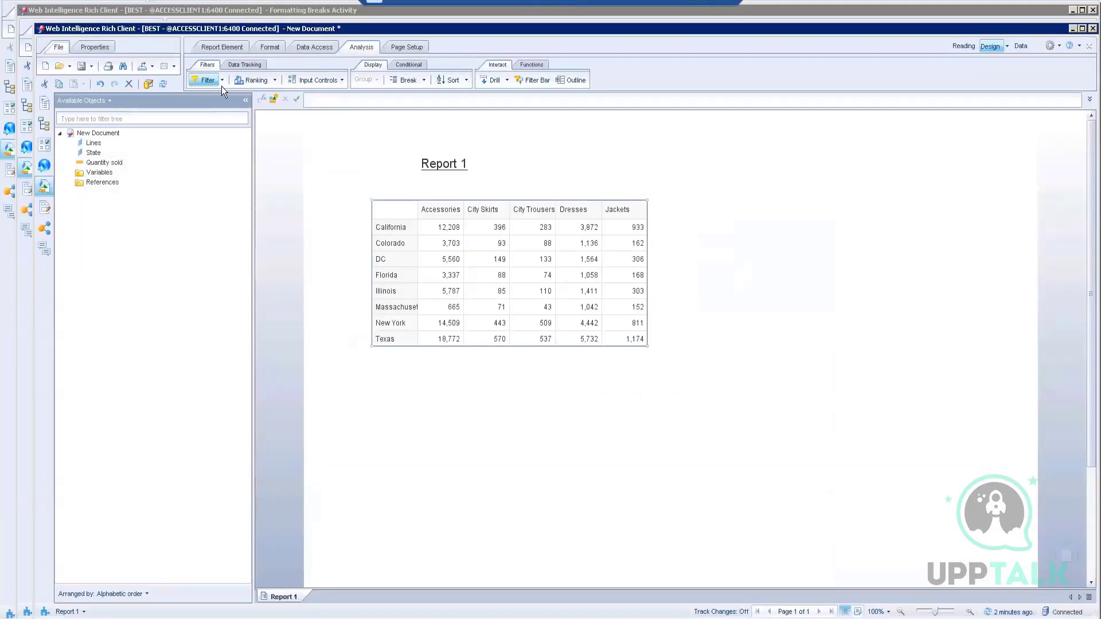
Step: Edit the Lines filter to also include Leather
click(222, 80)
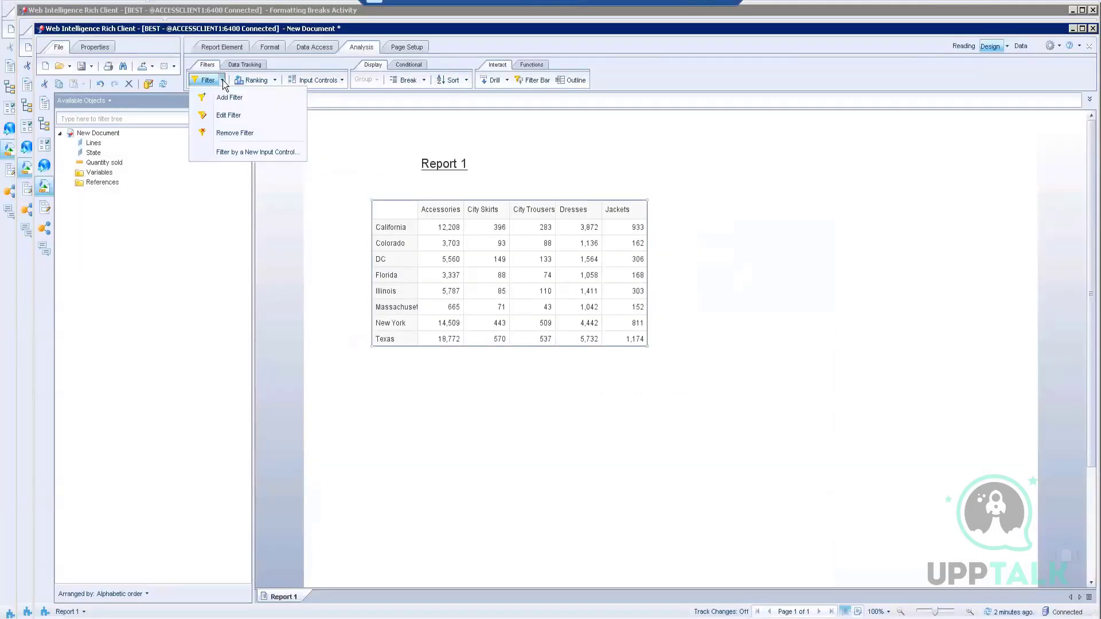
click(225, 112)
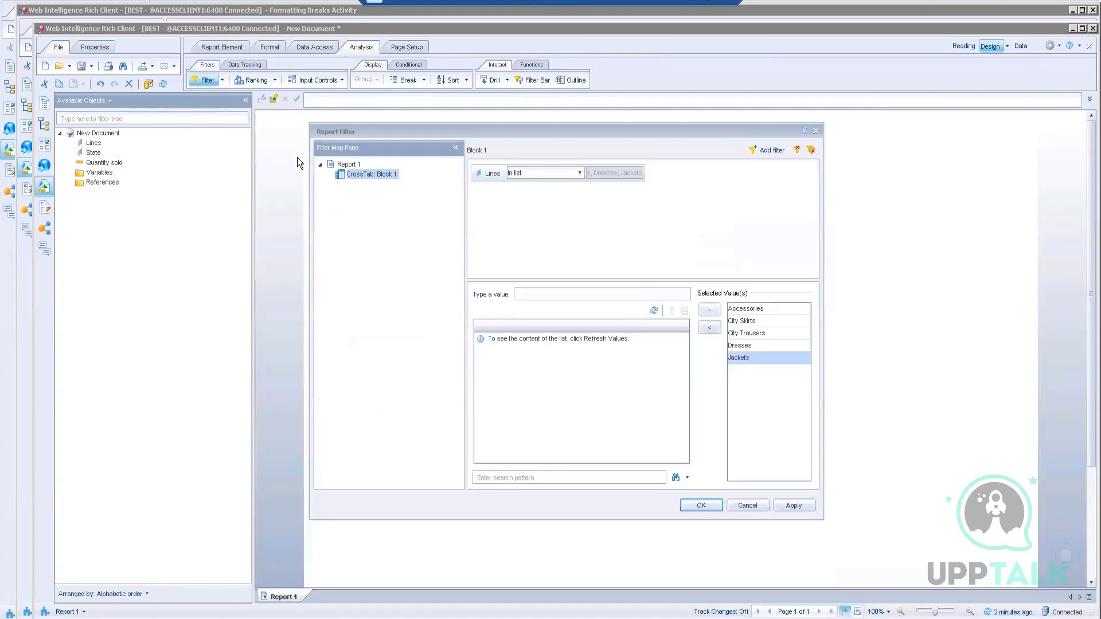
click(653, 310)
click(486, 386)
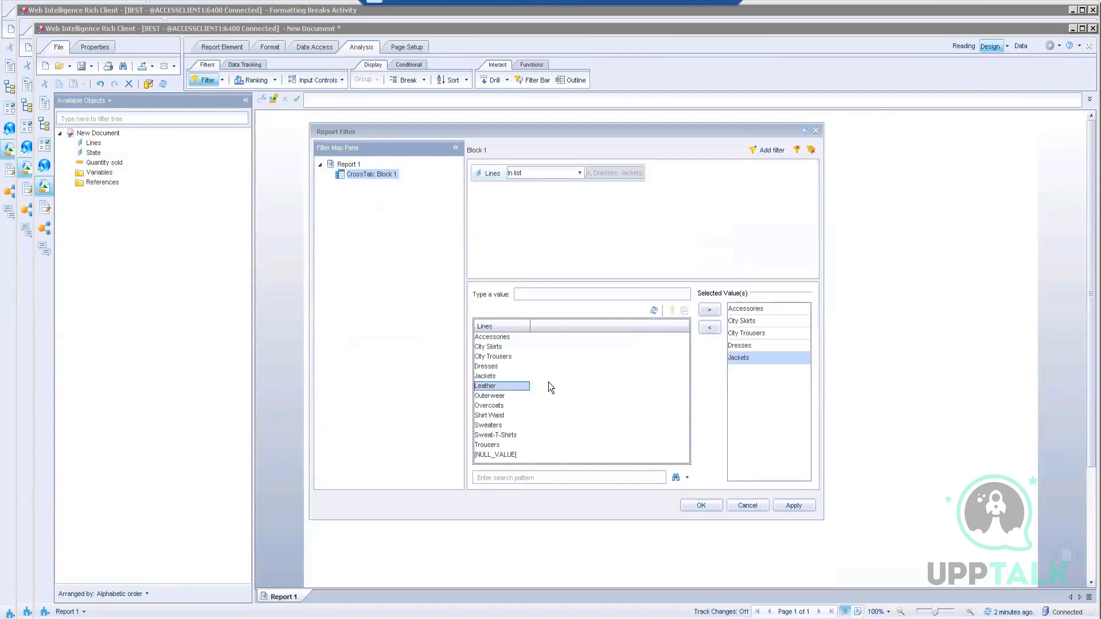
click(701, 505)
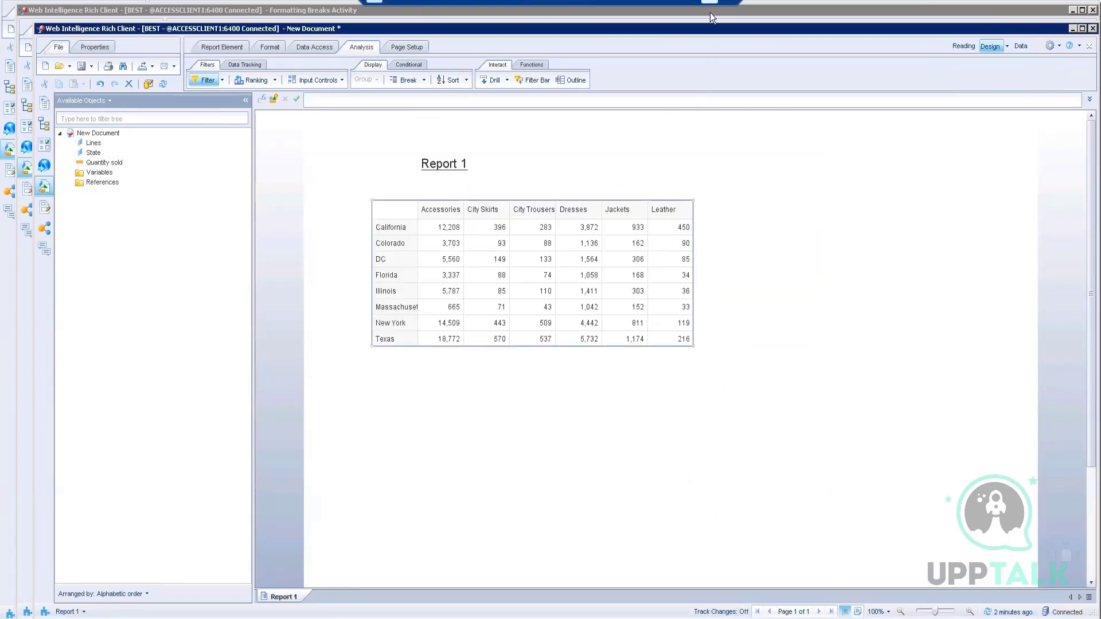
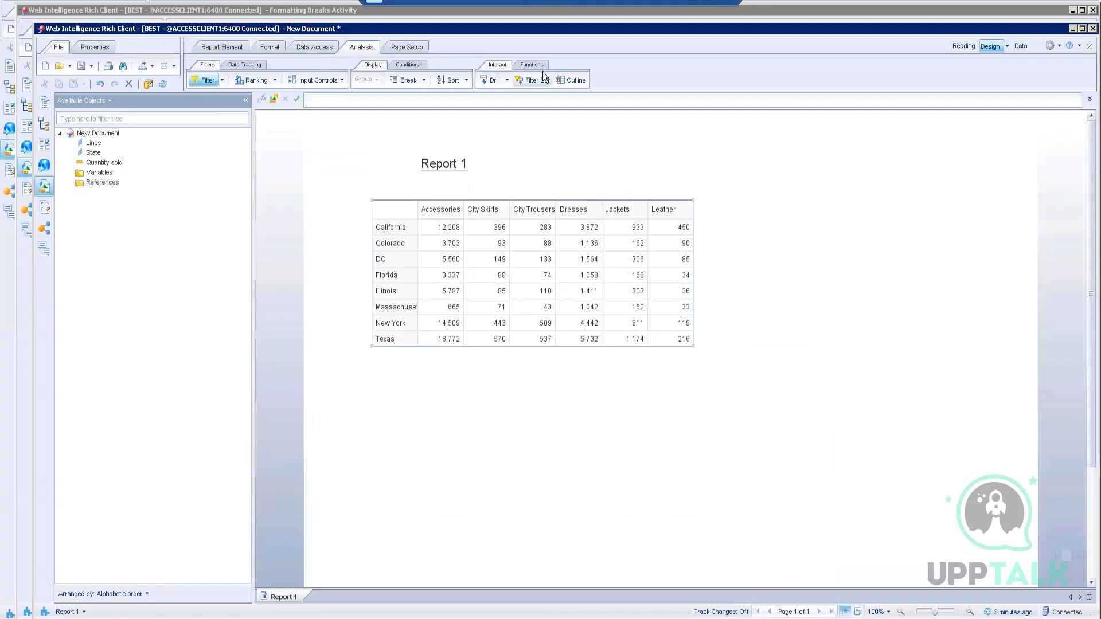
Step: Add a Sum of Quantity sold at the end of each state row in the crosstab
click(532, 65)
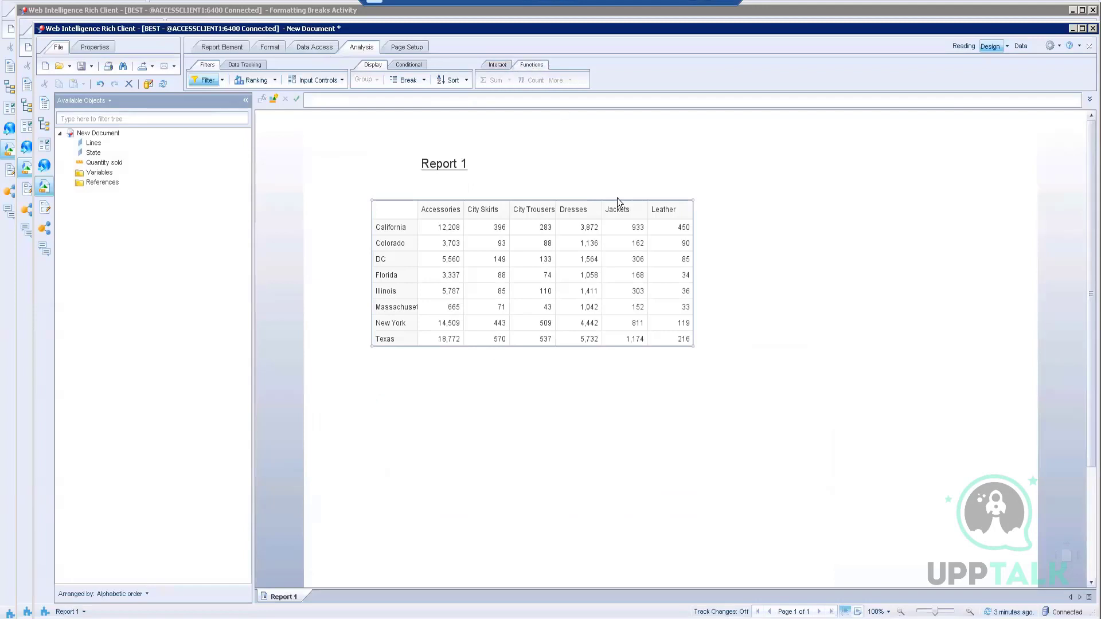
click(564, 275)
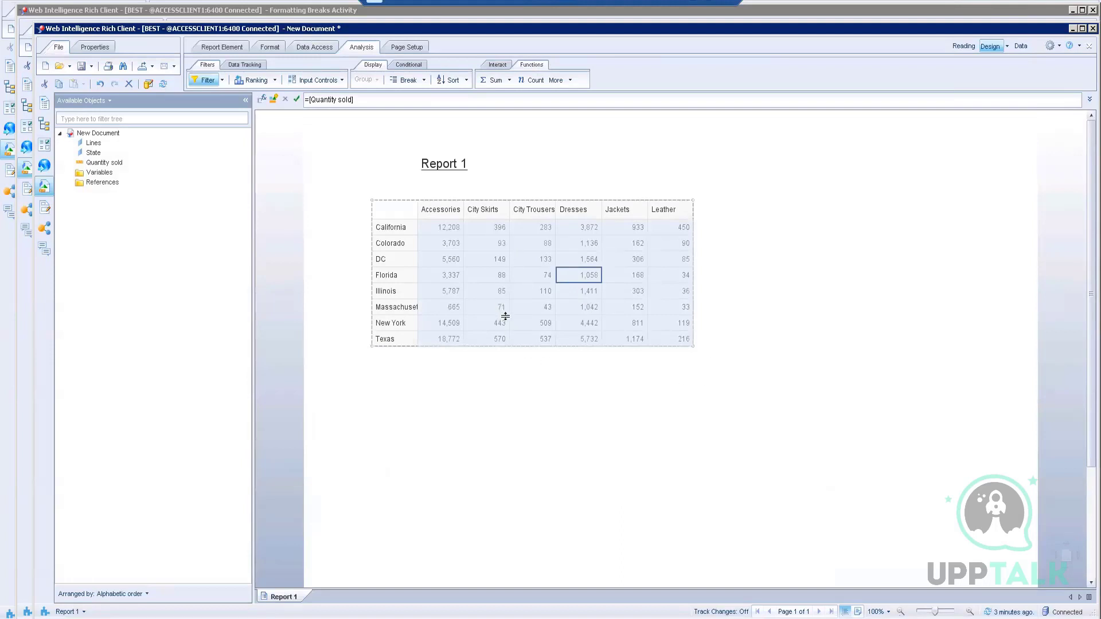
click(508, 80)
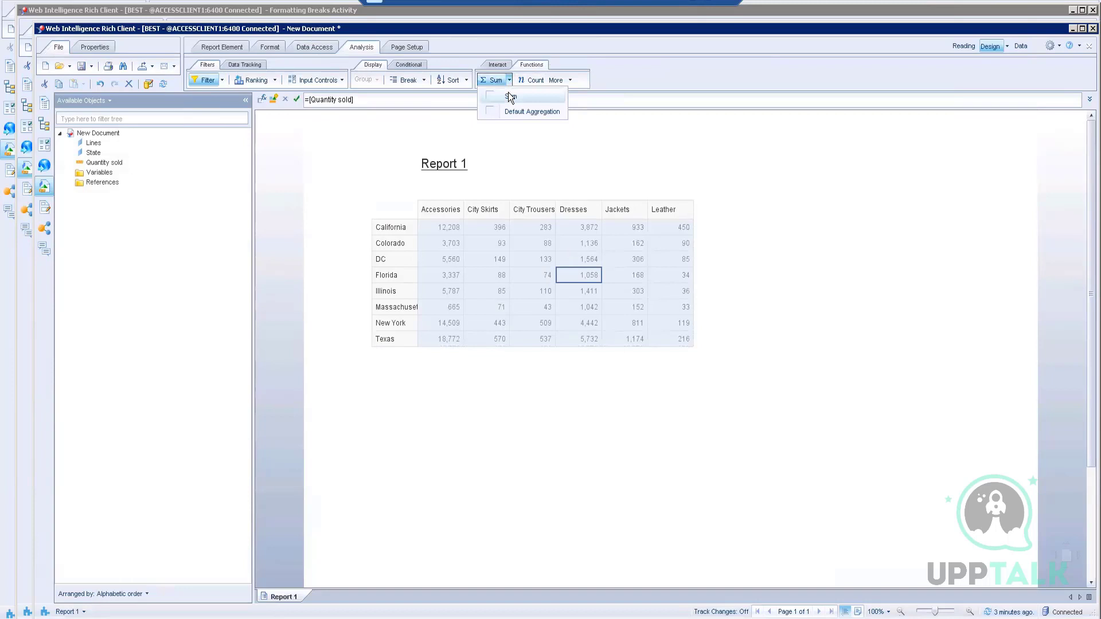
click(510, 96)
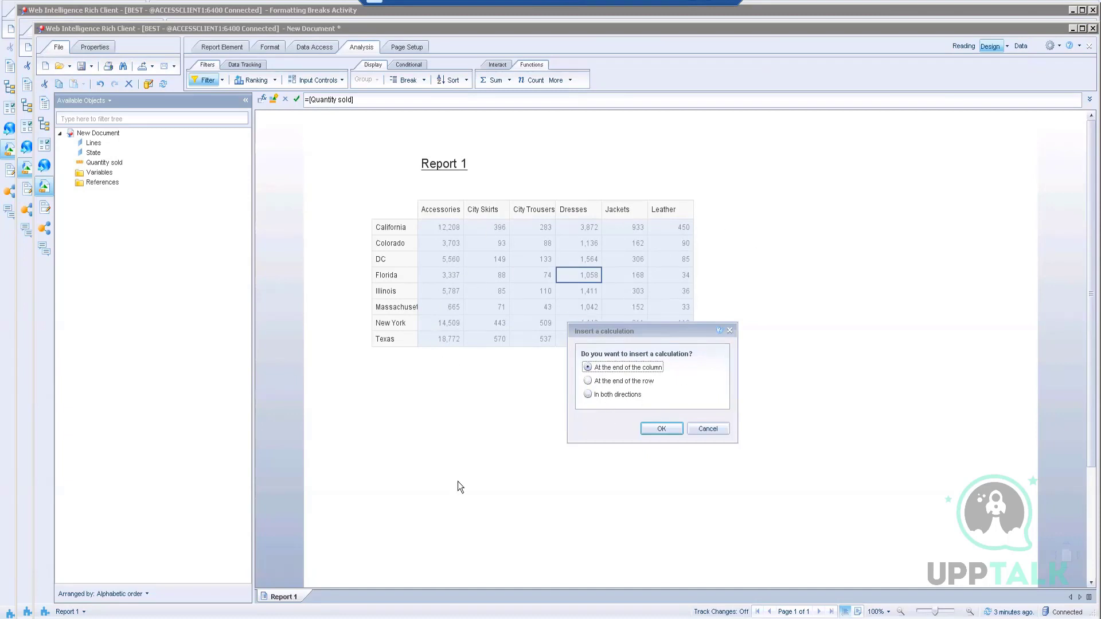
click(632, 381)
click(657, 431)
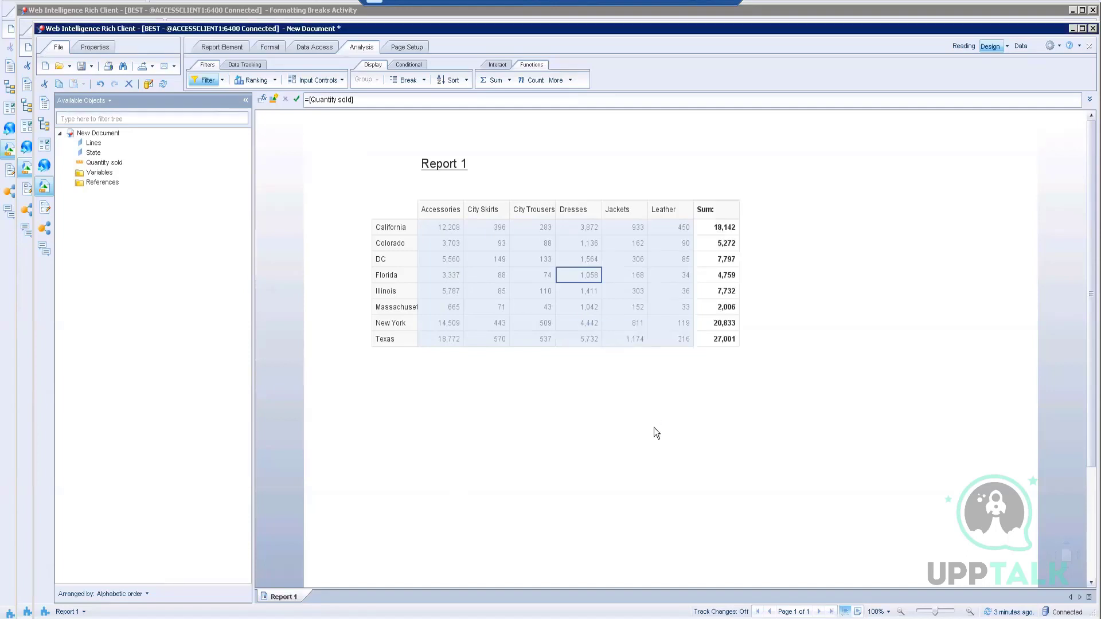
click(712, 442)
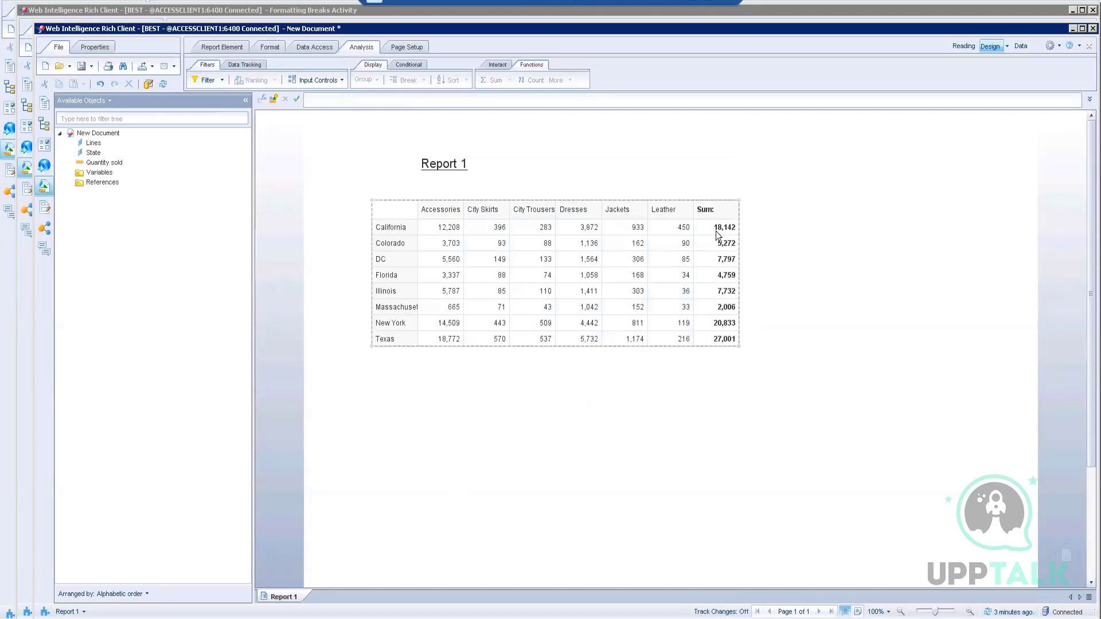
click(693, 3)
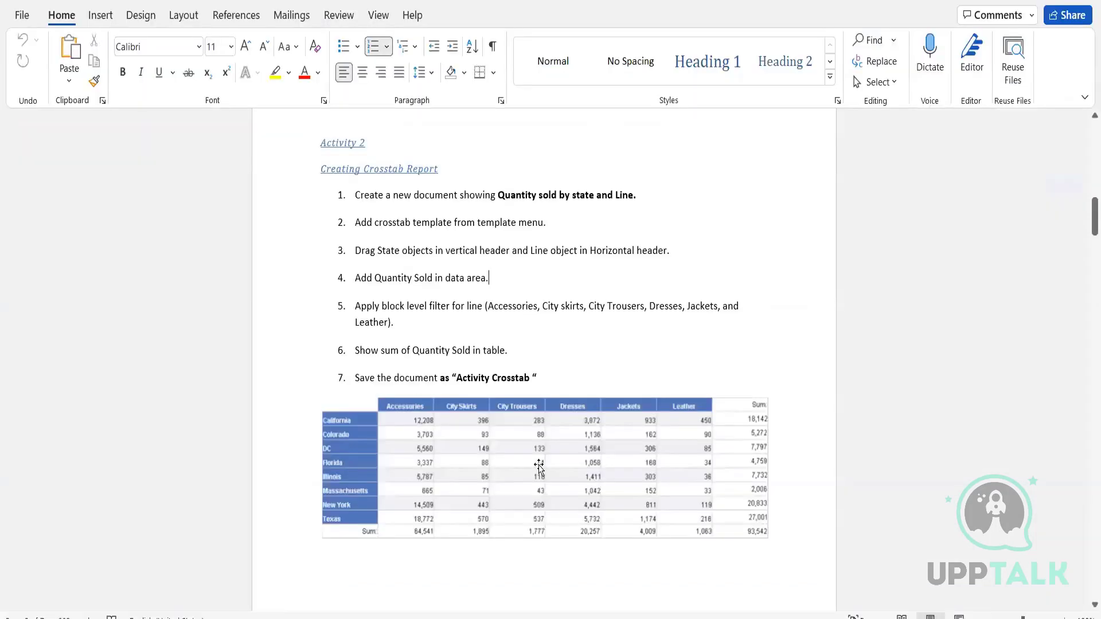
scroll(590, 413, down, 1)
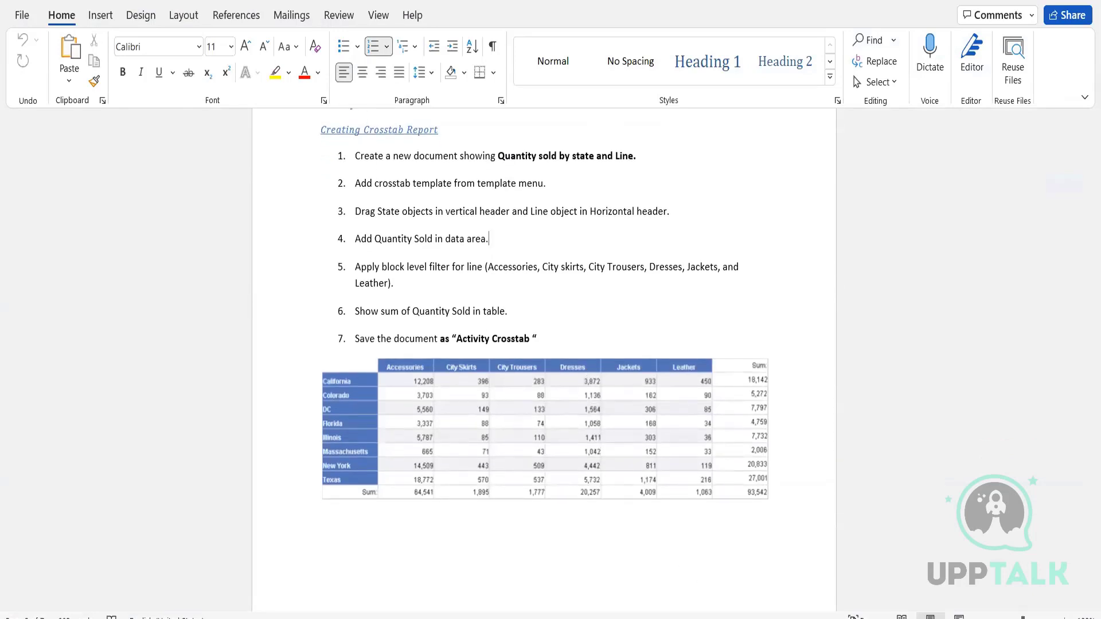
click(582, 618)
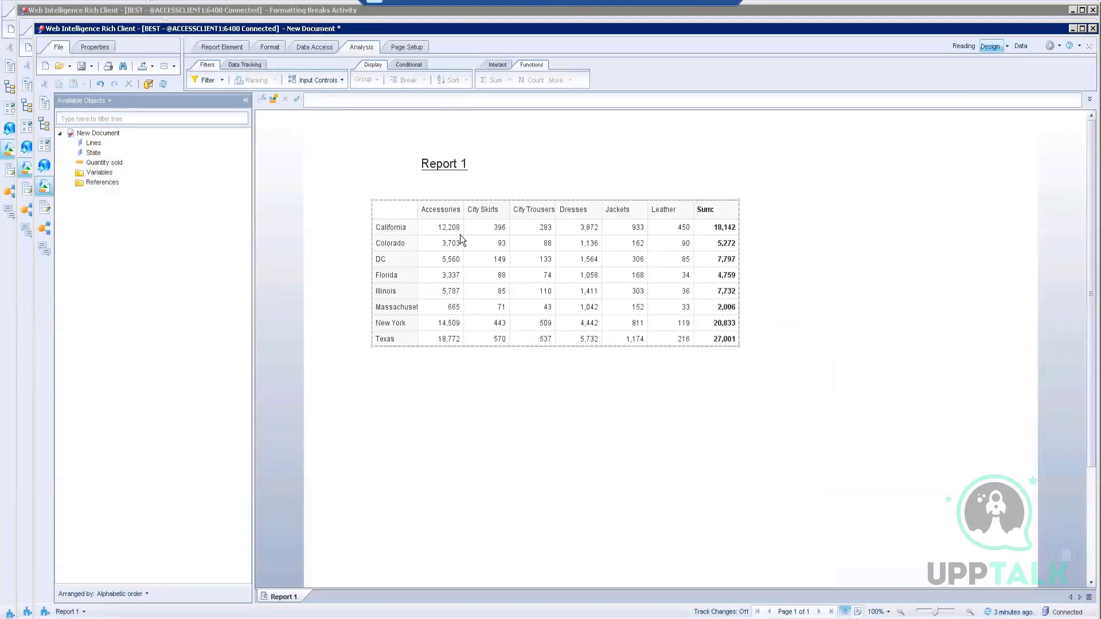
Step: Insert an empty row below the product line header row
click(455, 215)
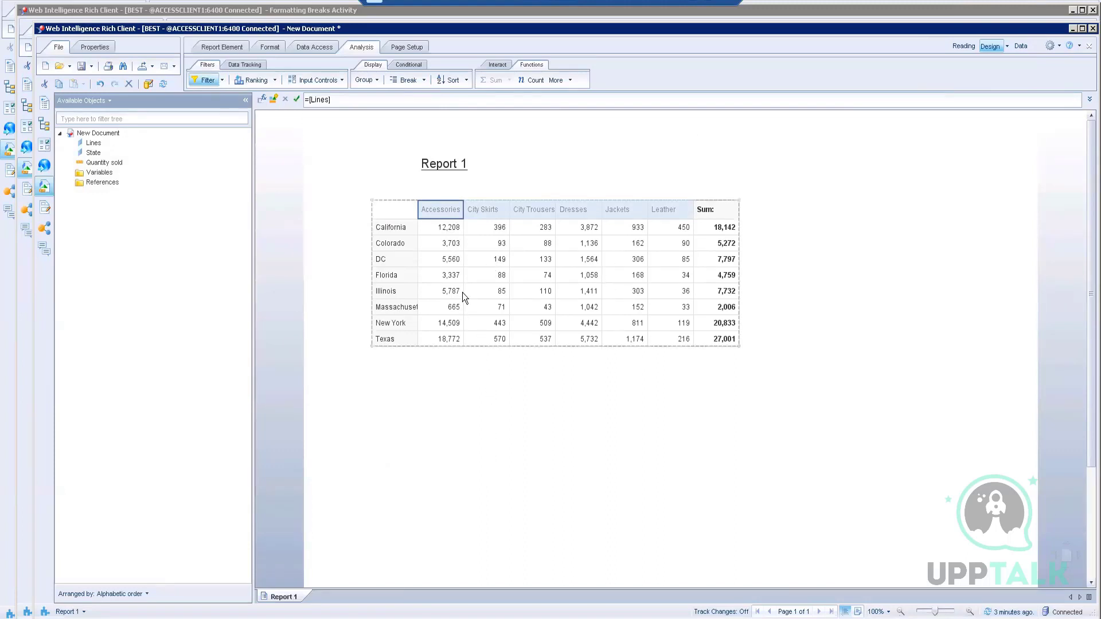
right_click(445, 210)
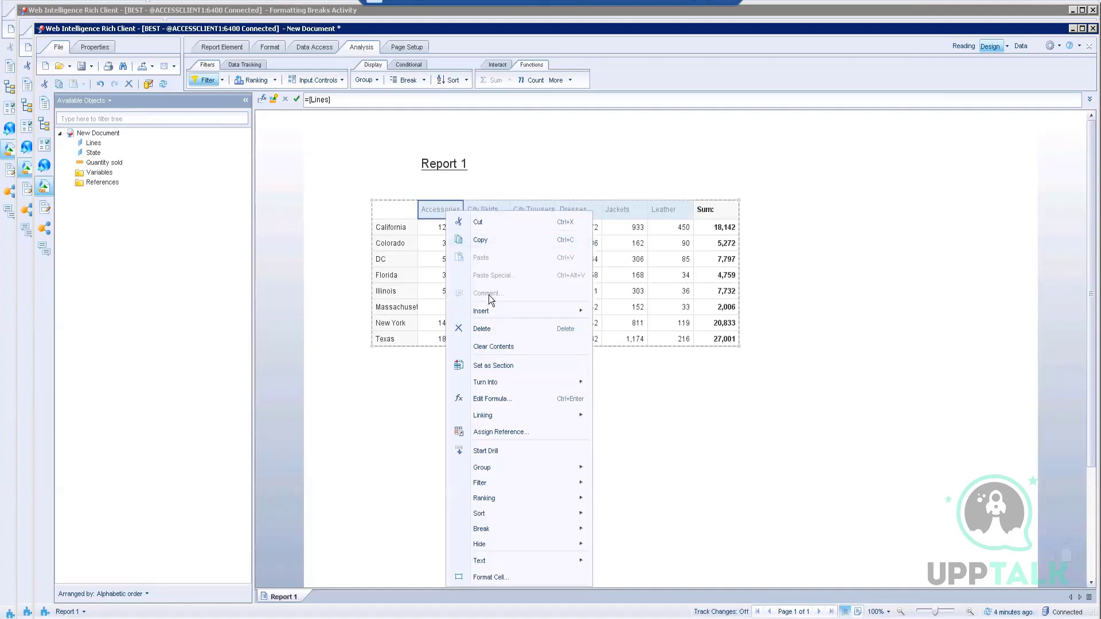
mouse_move(488, 313)
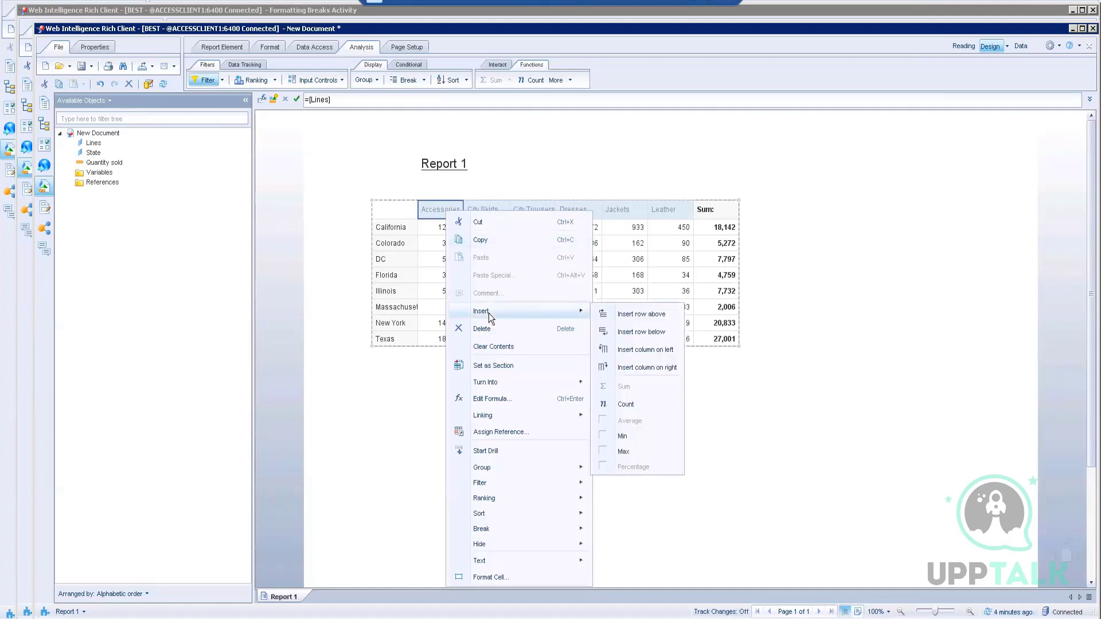
click(651, 334)
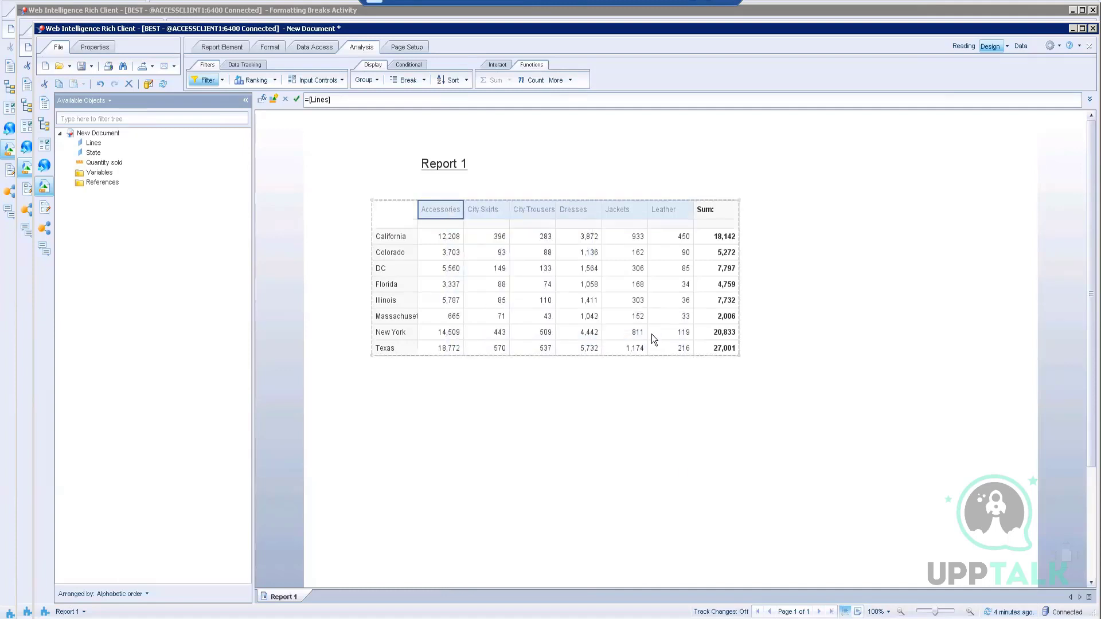
Step: Label the new row 'Quanity Sold' under each product line header
click(449, 223)
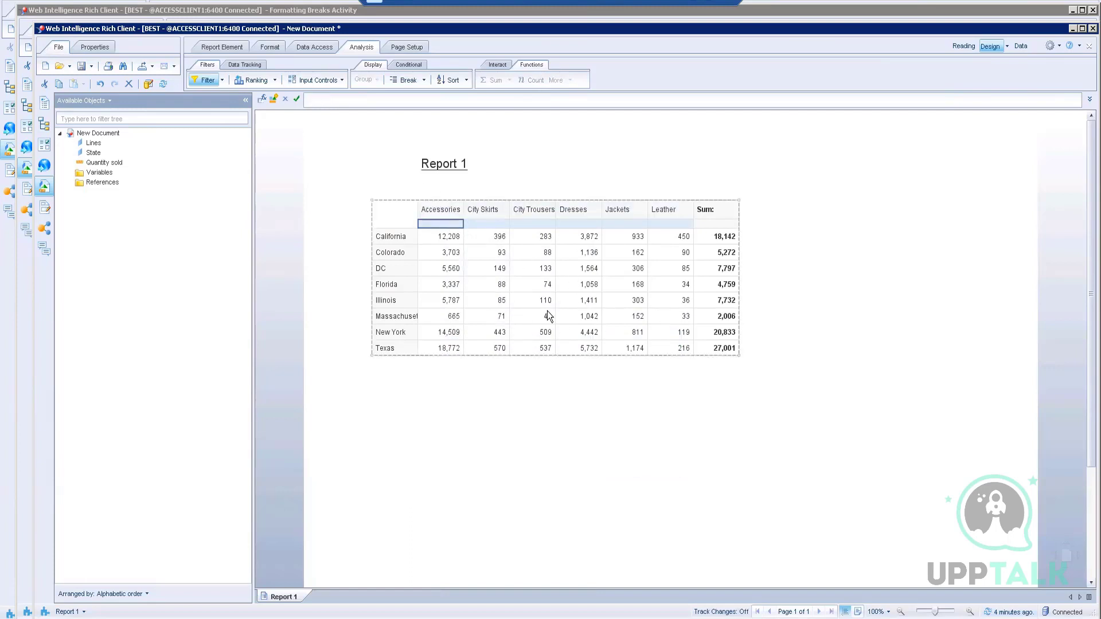
click(330, 98)
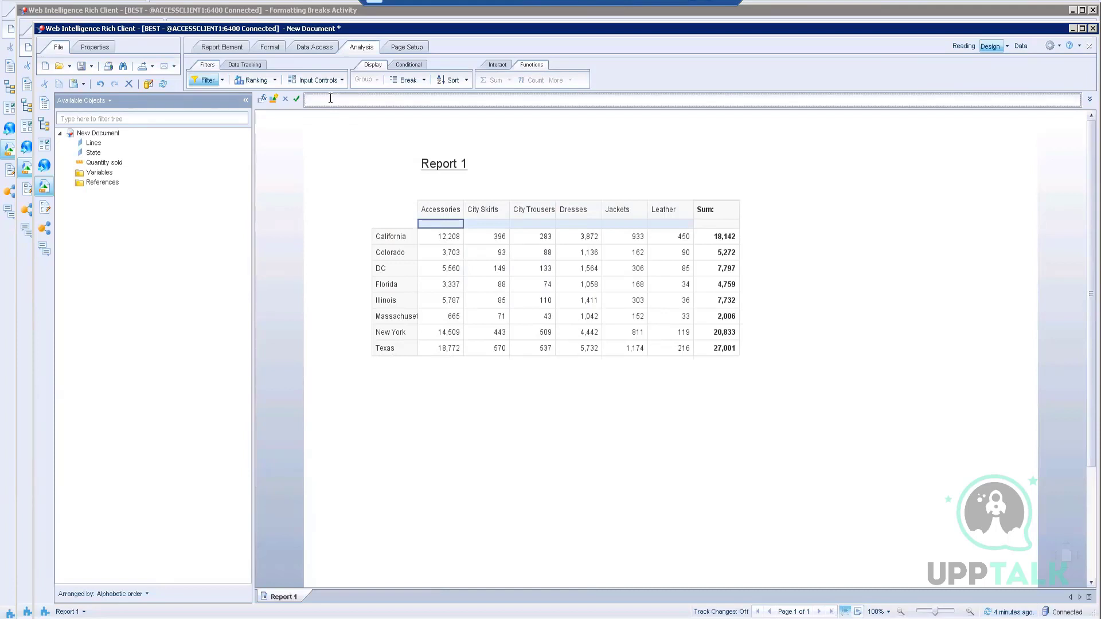
text(Quanity SOld)
key(BackSpace)
key(BackSpace)
key(BackSpace)
text(old)
click(297, 99)
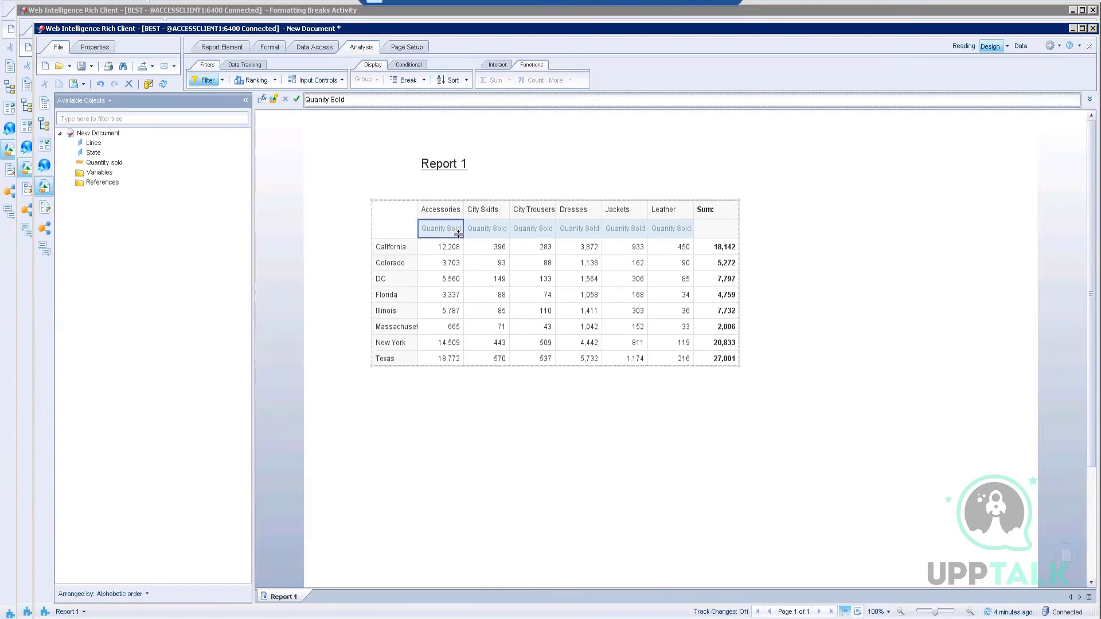
click(481, 434)
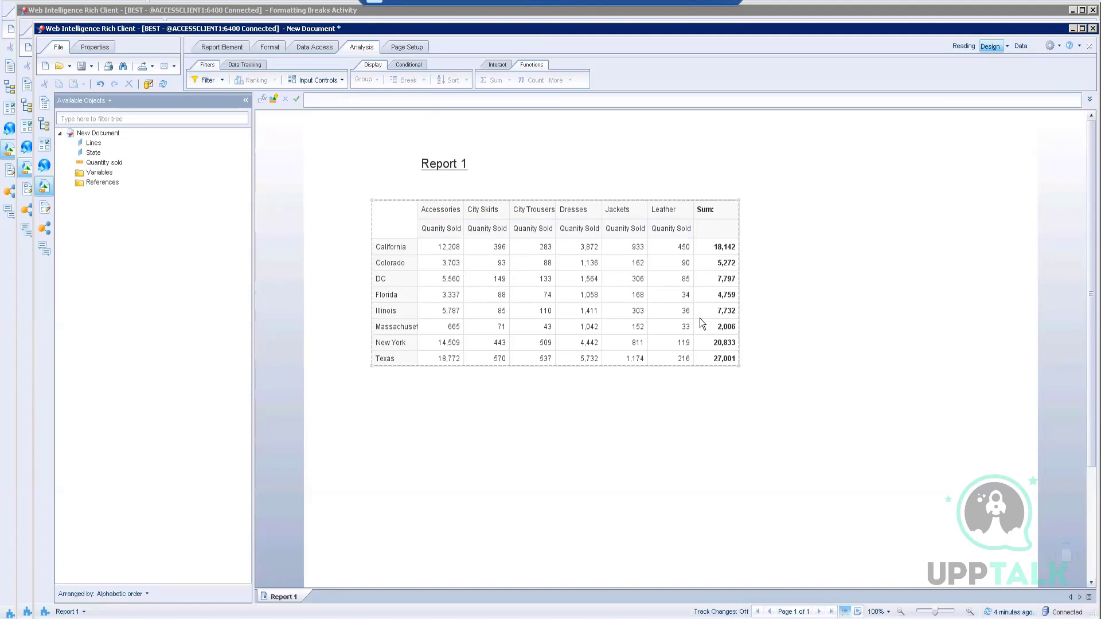
click(439, 230)
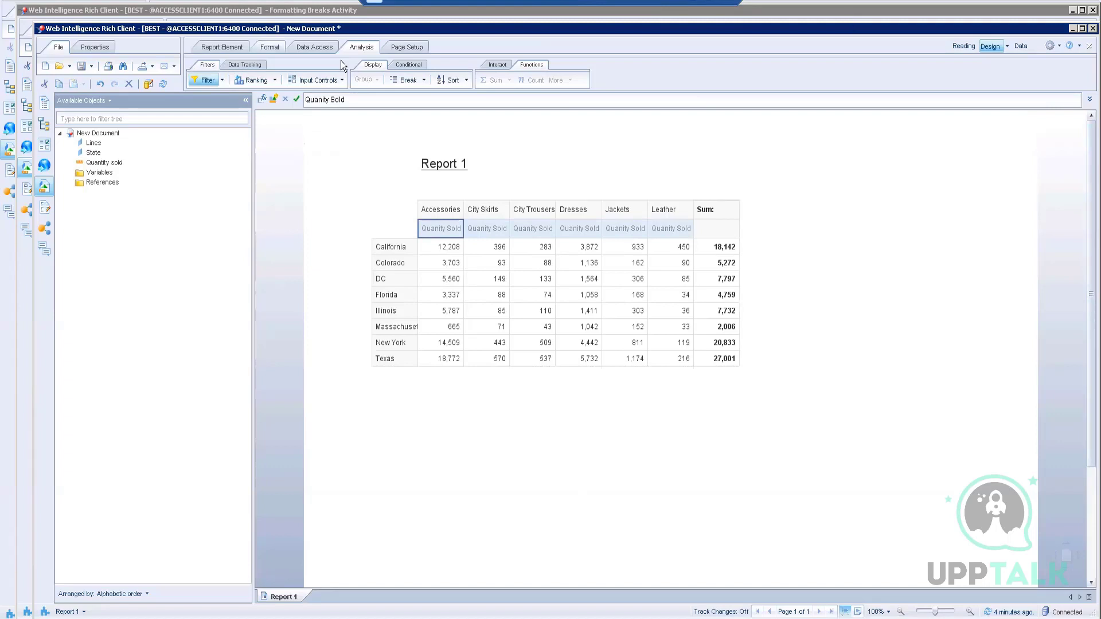
right_click(446, 227)
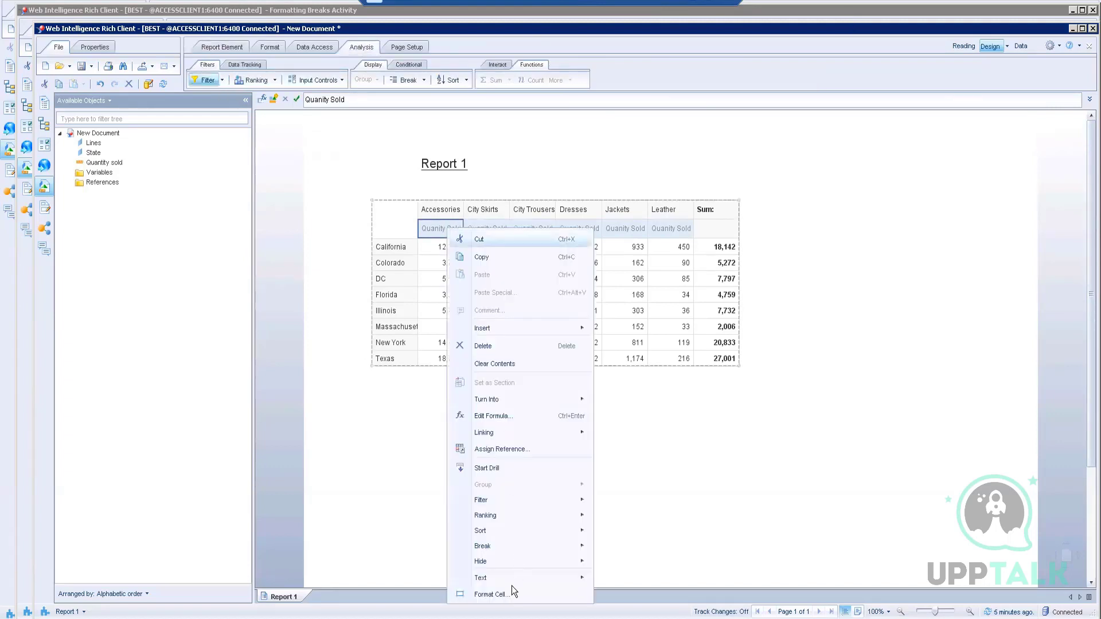
click(491, 595)
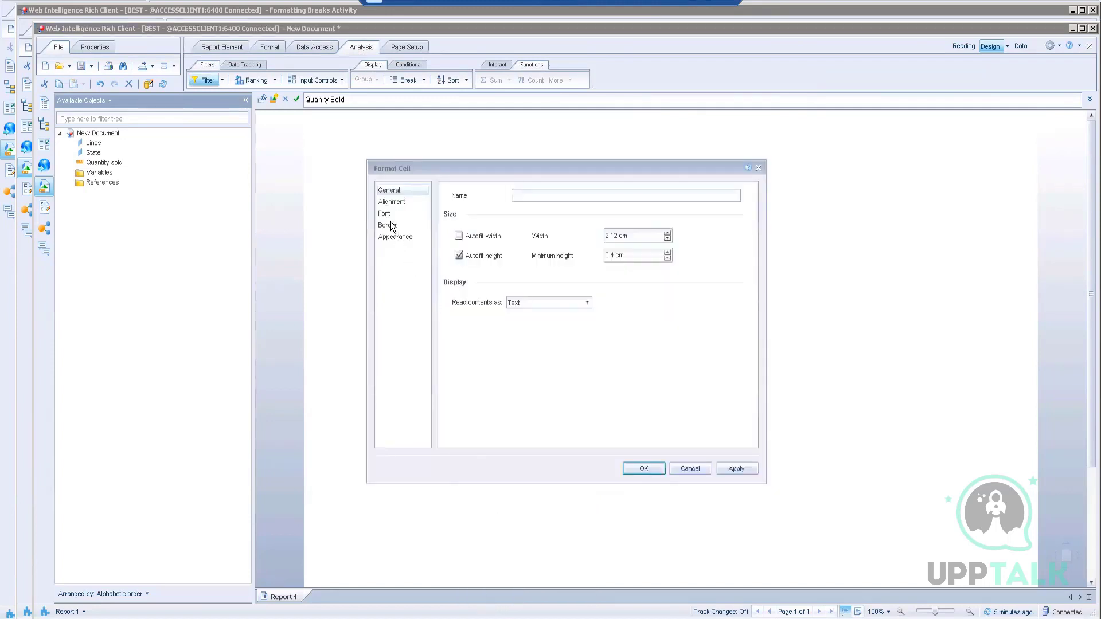
click(391, 202)
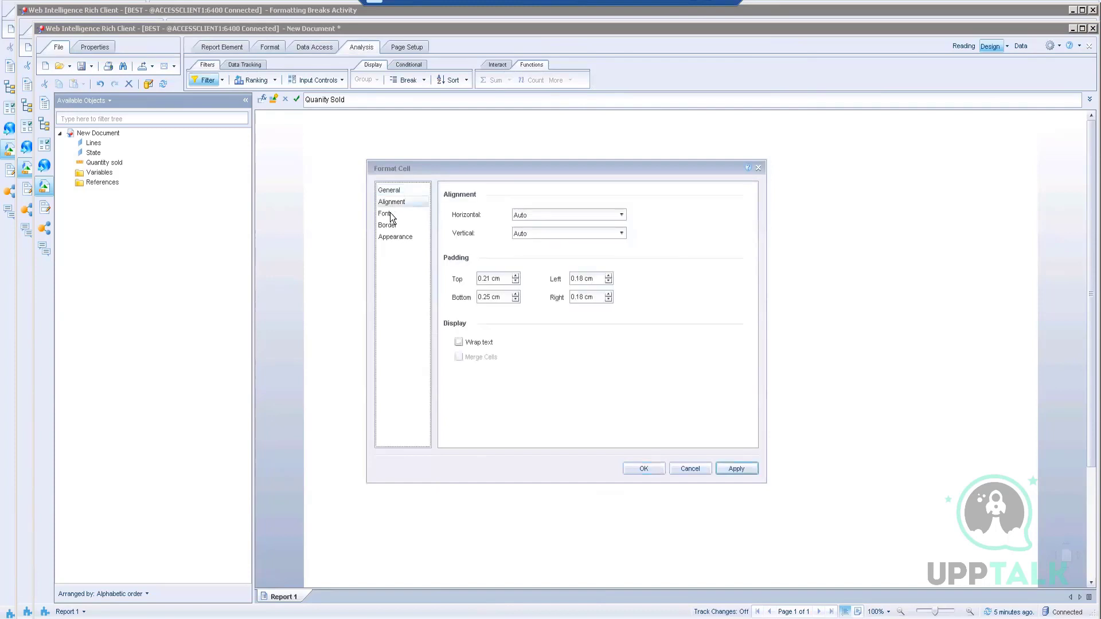
click(693, 473)
click(756, 410)
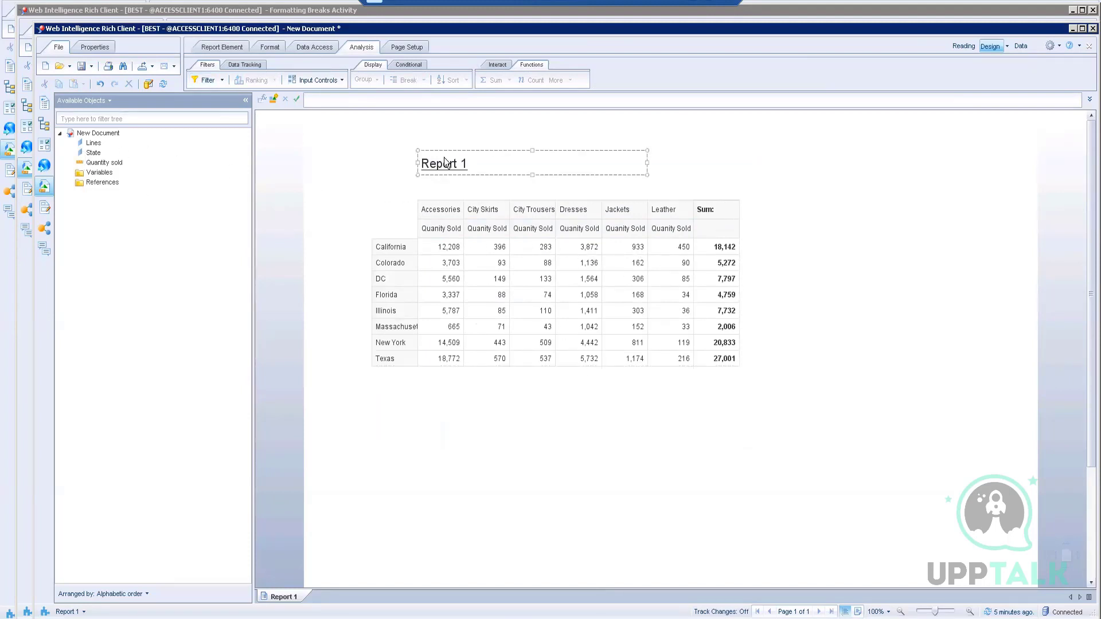
click(466, 171)
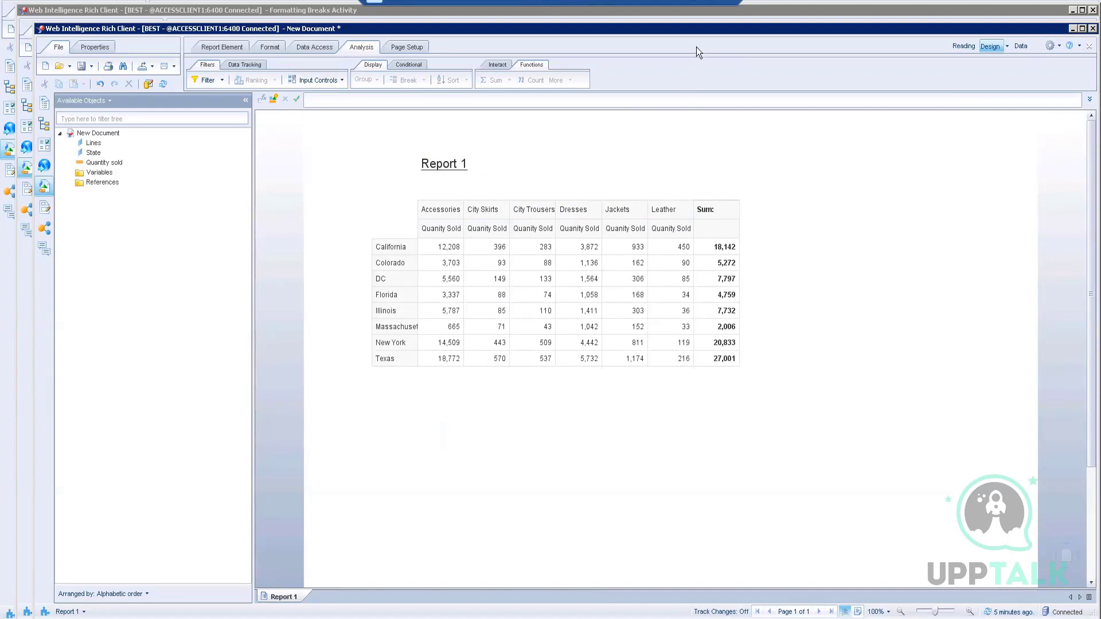
click(693, 2)
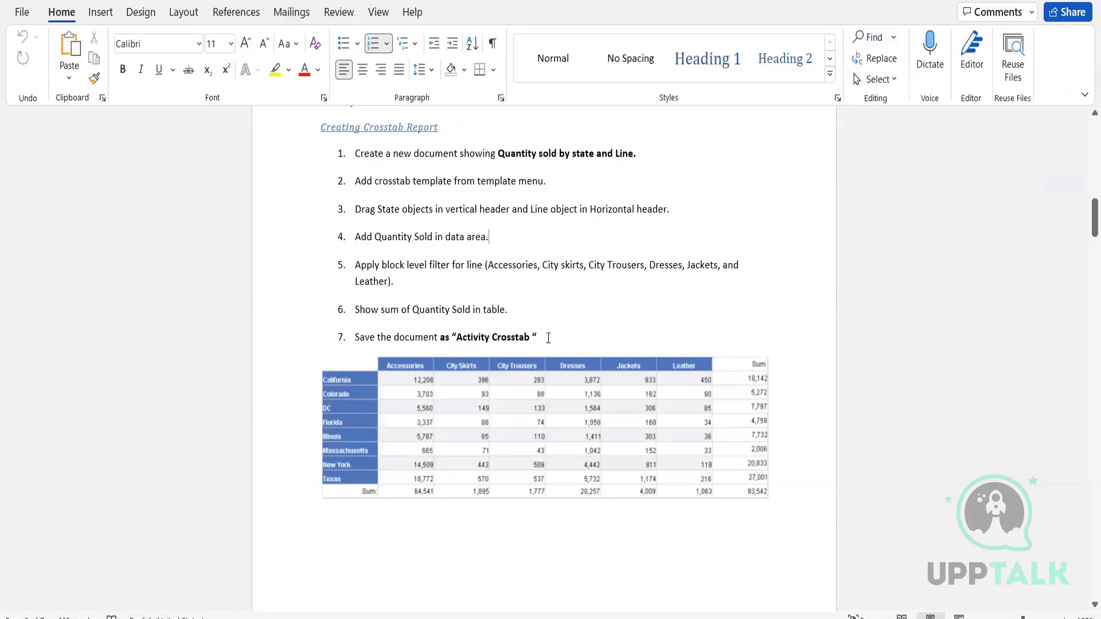
drag(460, 326, 532, 338)
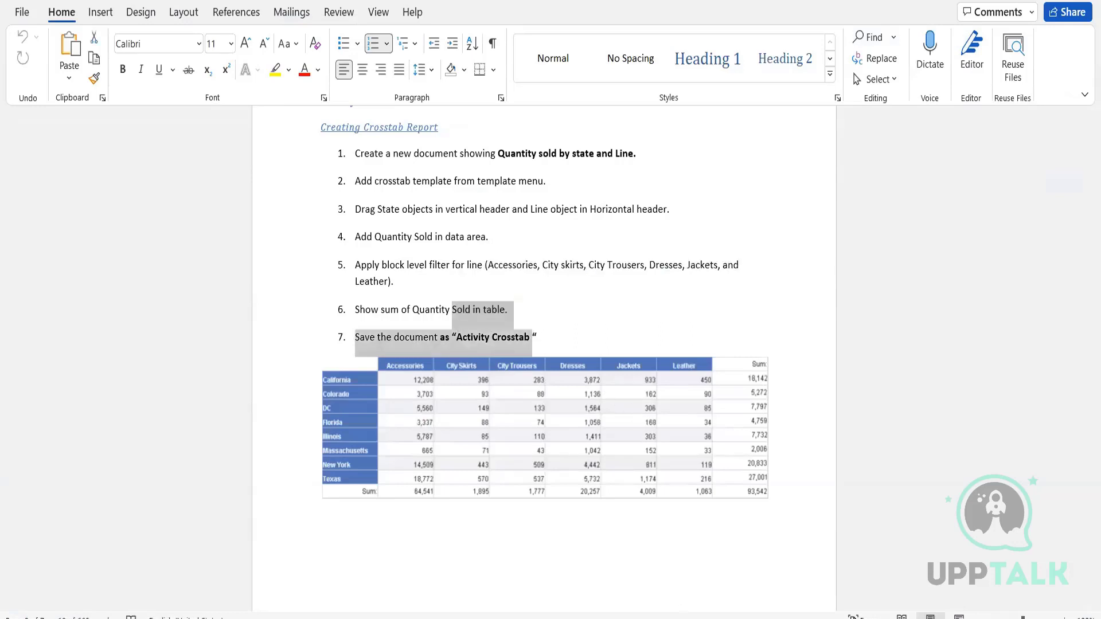
key(alt+Tab)
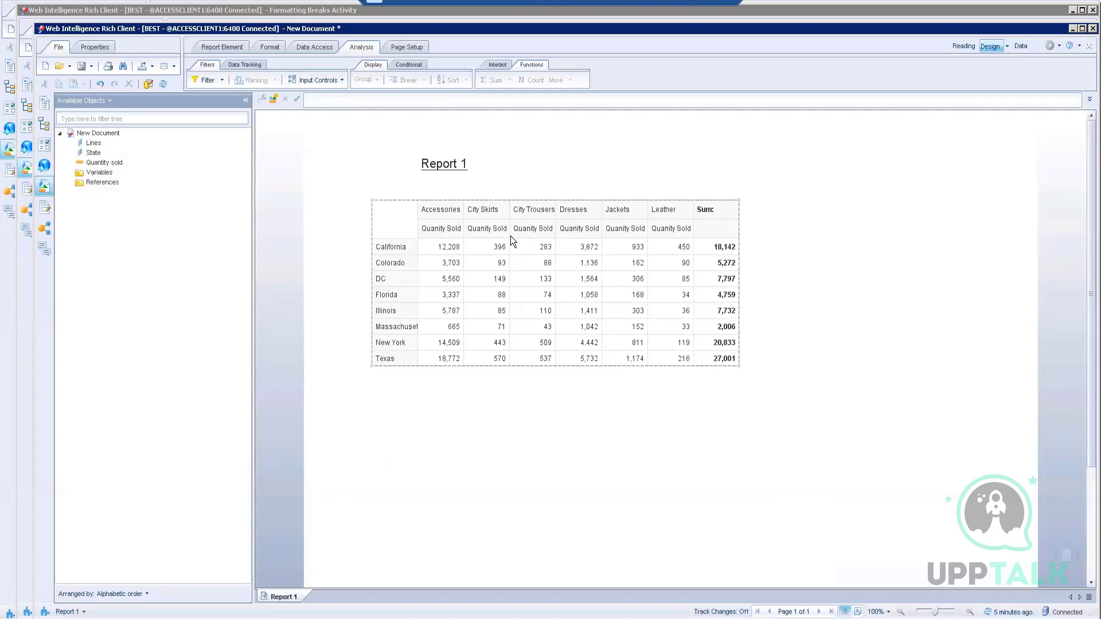
Step: Rename the Report 1 title to 'Quanity Sold Analysis'
click(466, 167)
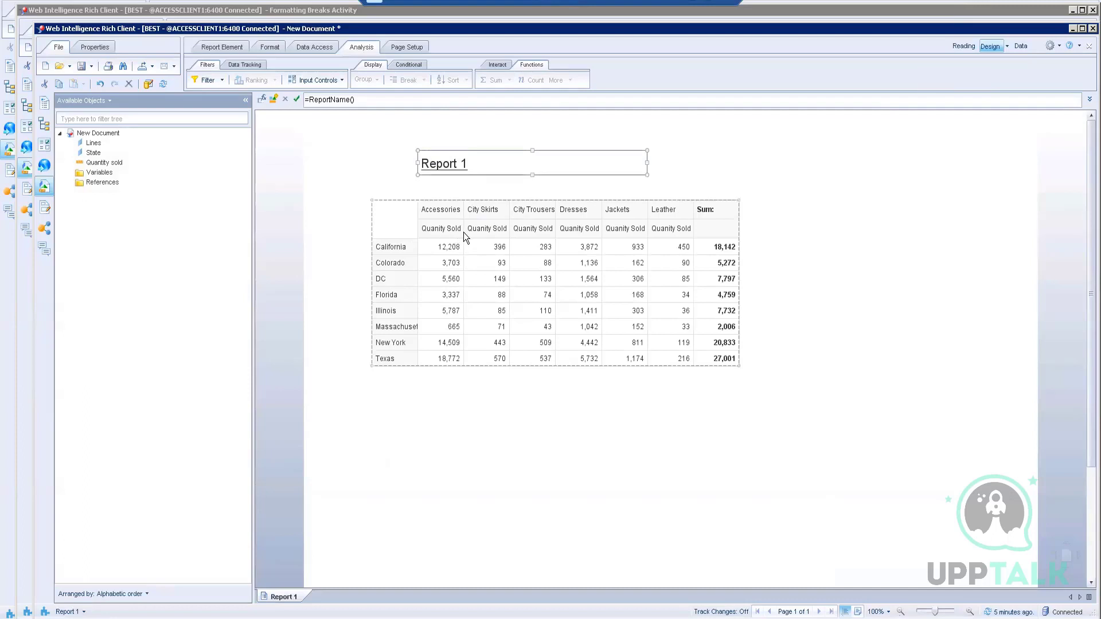
click(476, 430)
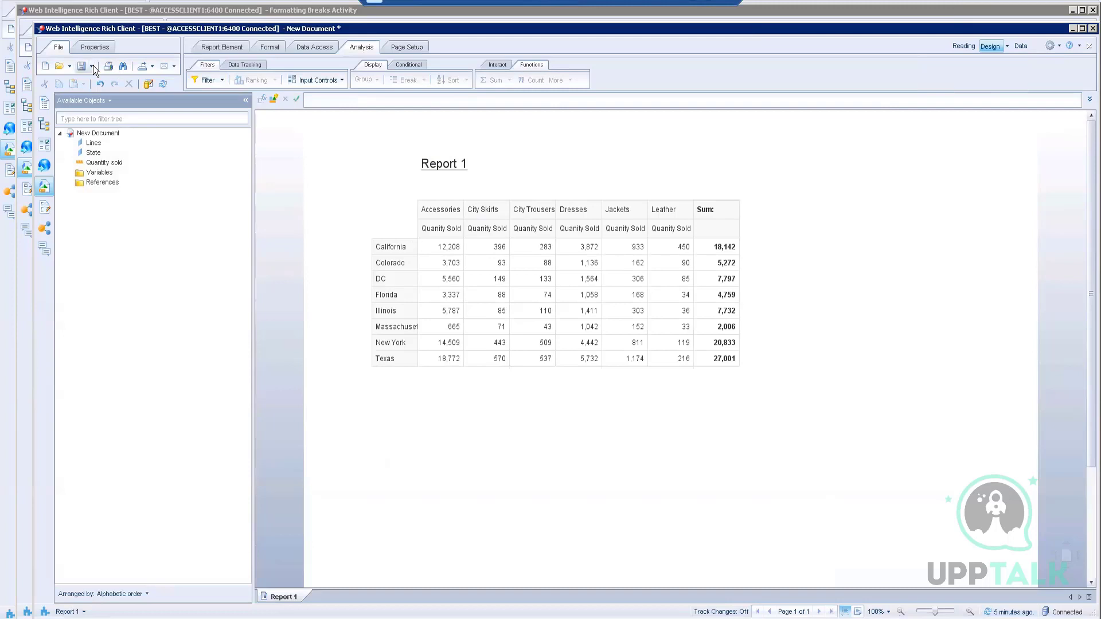
click(430, 164)
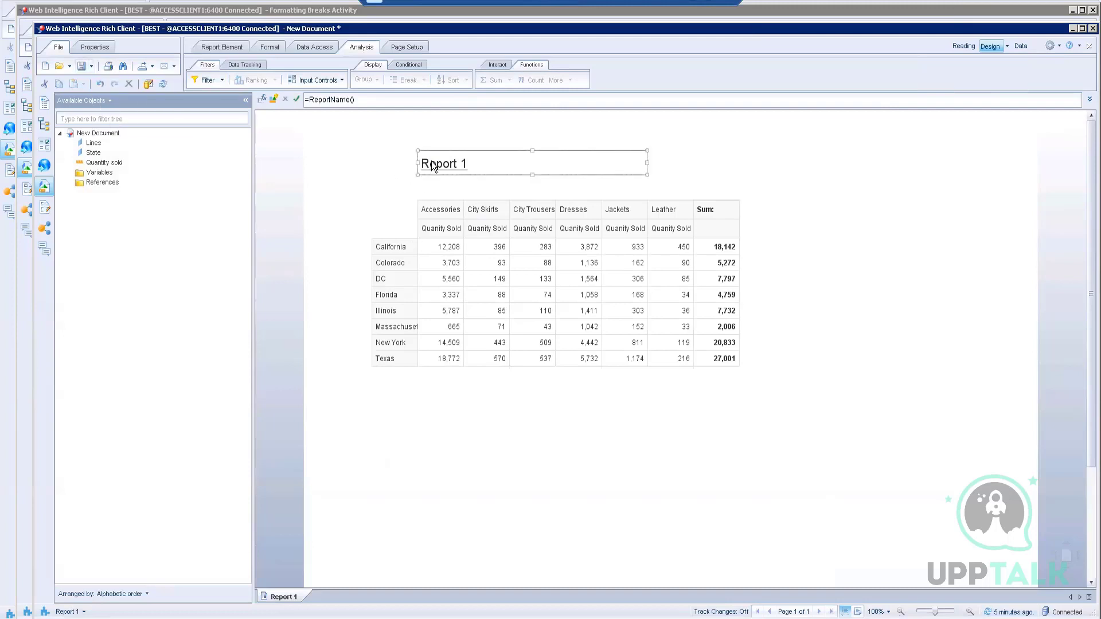
click(366, 99)
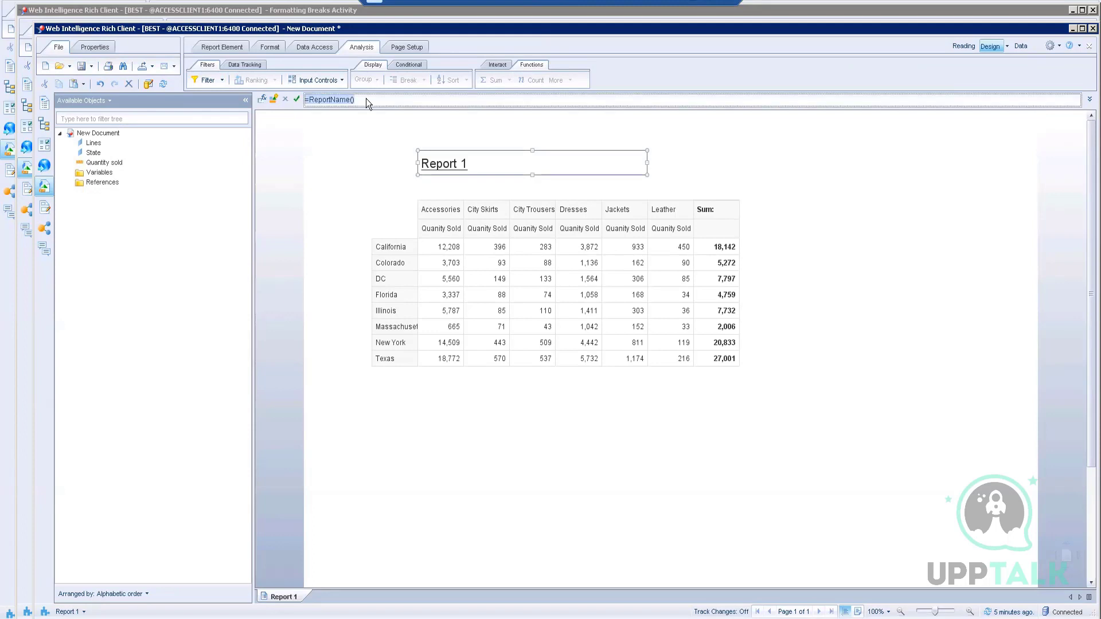
text(Quanity SOld Analysis)
click(340, 98)
key(BackSpace)
text(o)
click(296, 99)
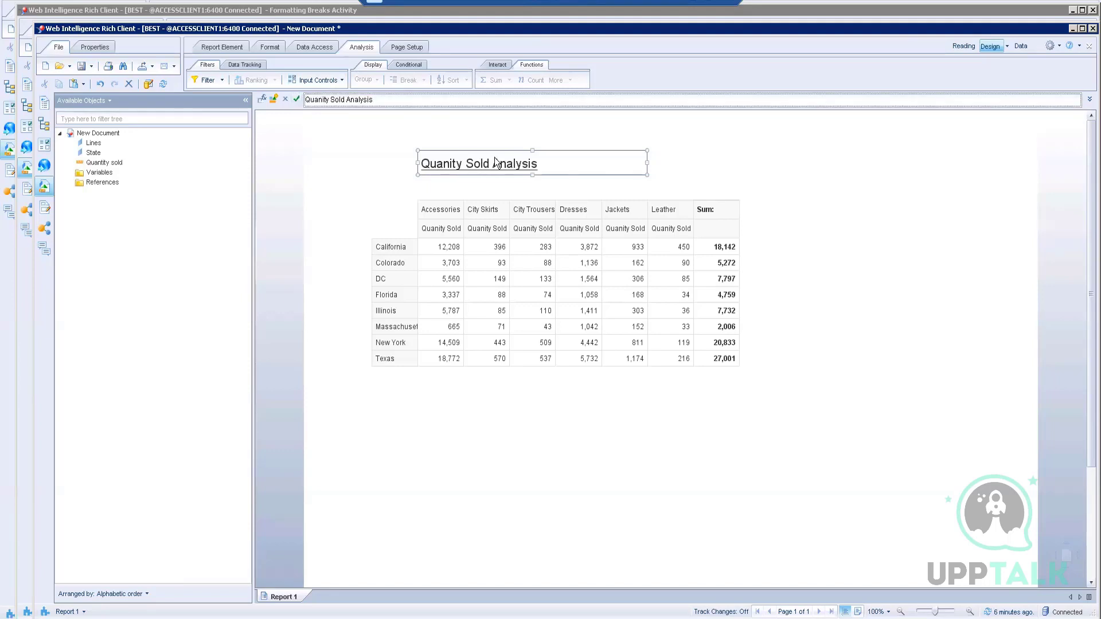
click(534, 450)
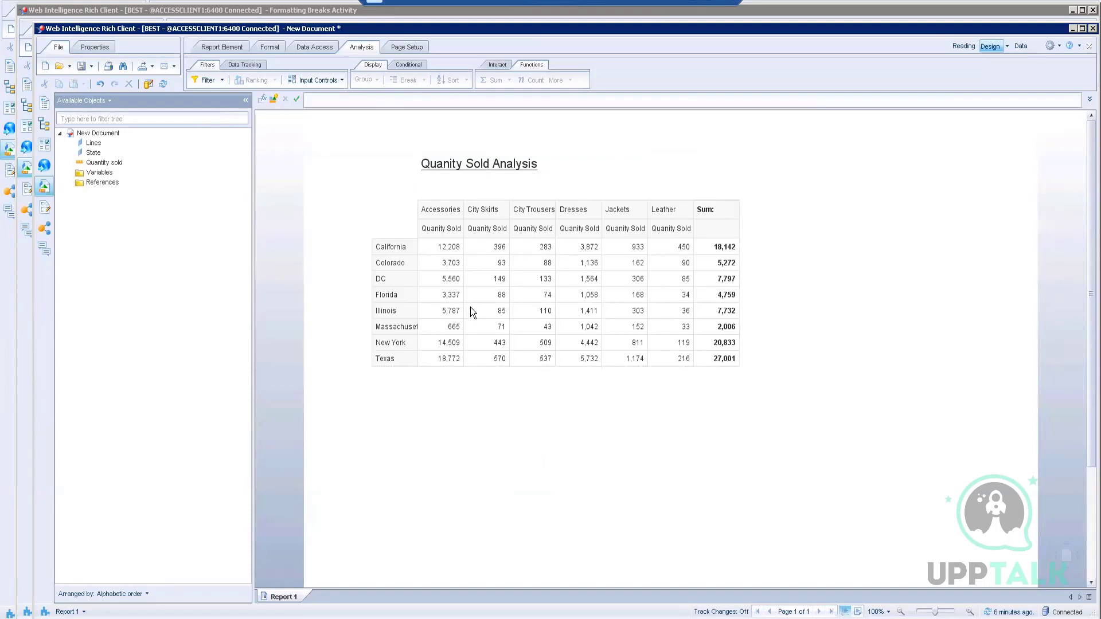
Step: Remove the Quanity Sold header row from the crosstab
click(433, 229)
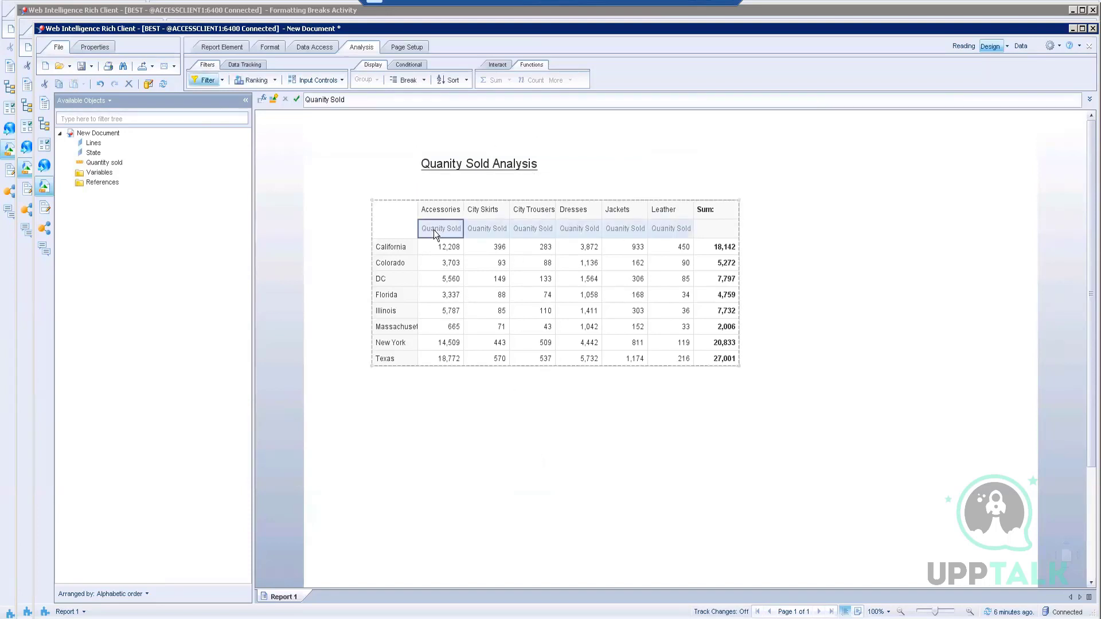
right_click(434, 229)
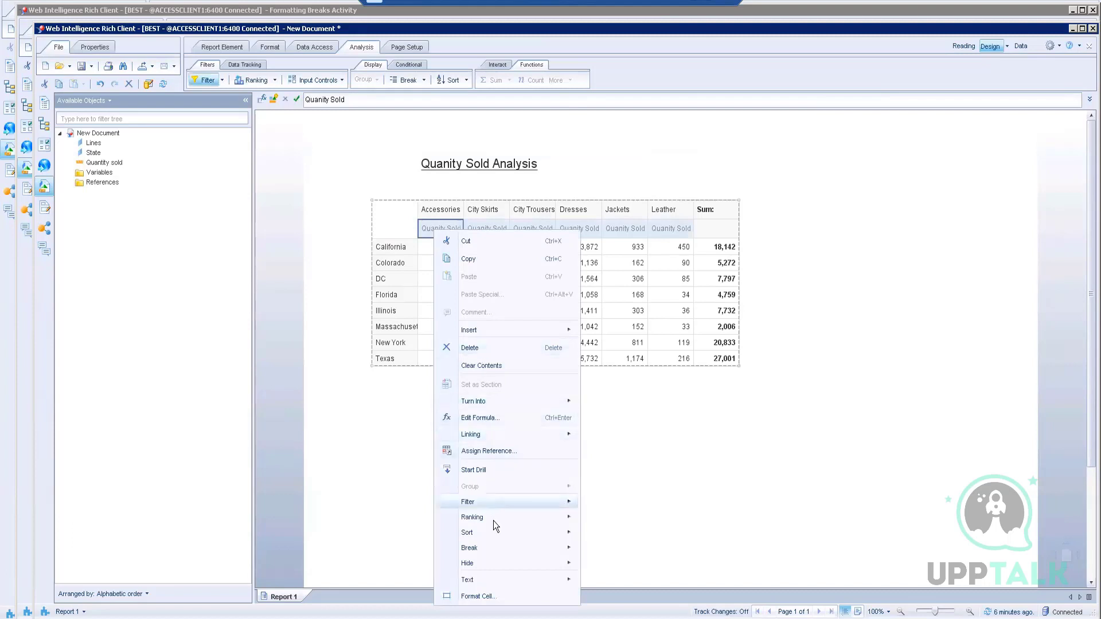
mouse_move(494, 506)
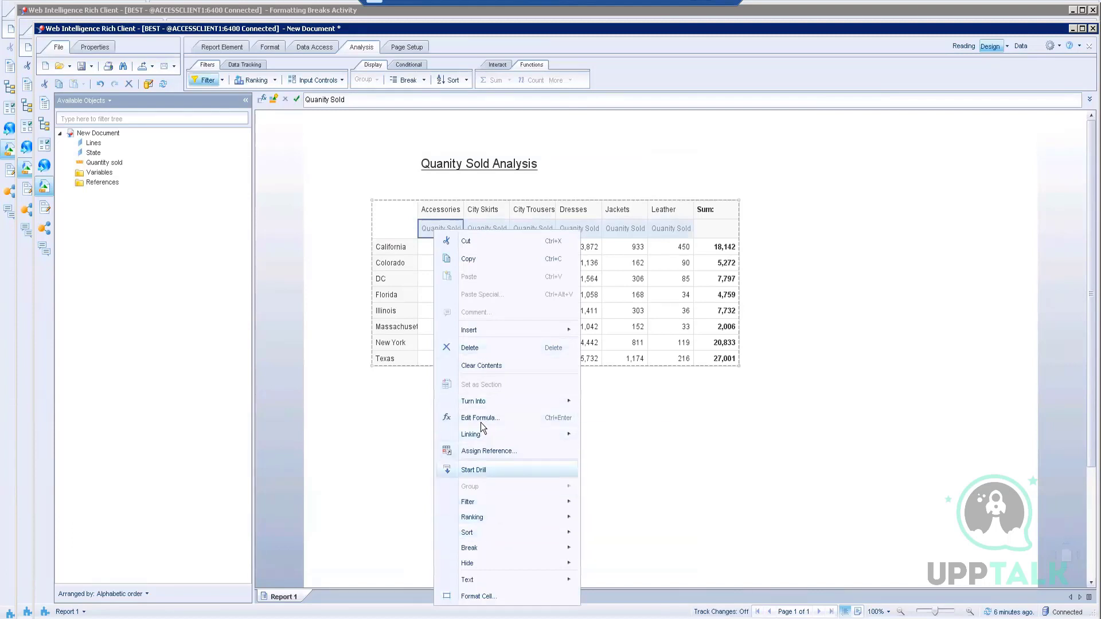
click(473, 347)
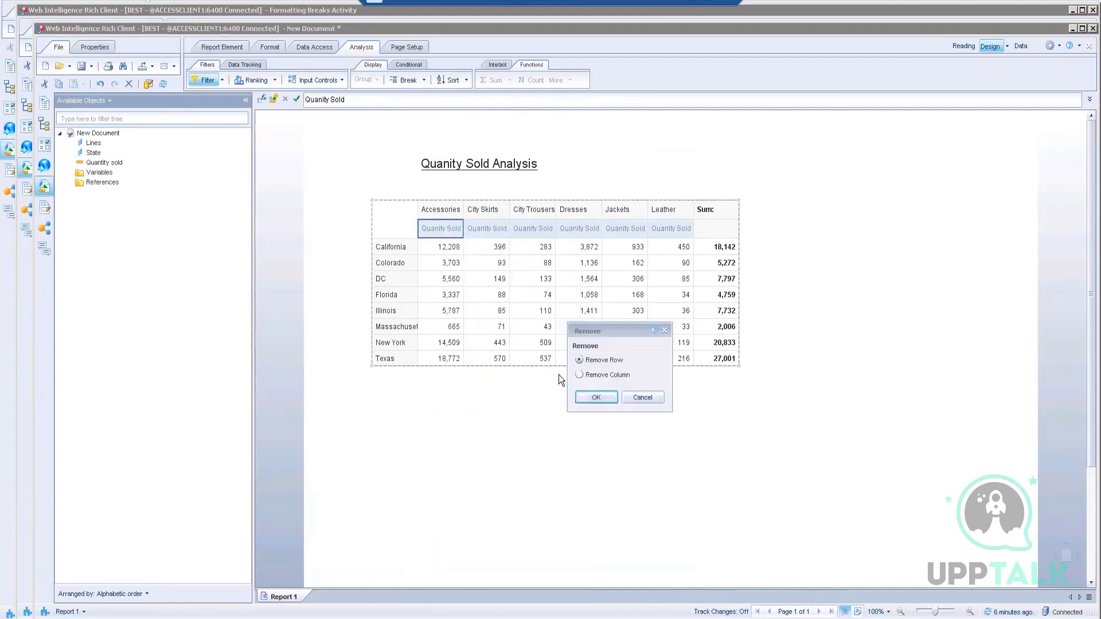
click(595, 396)
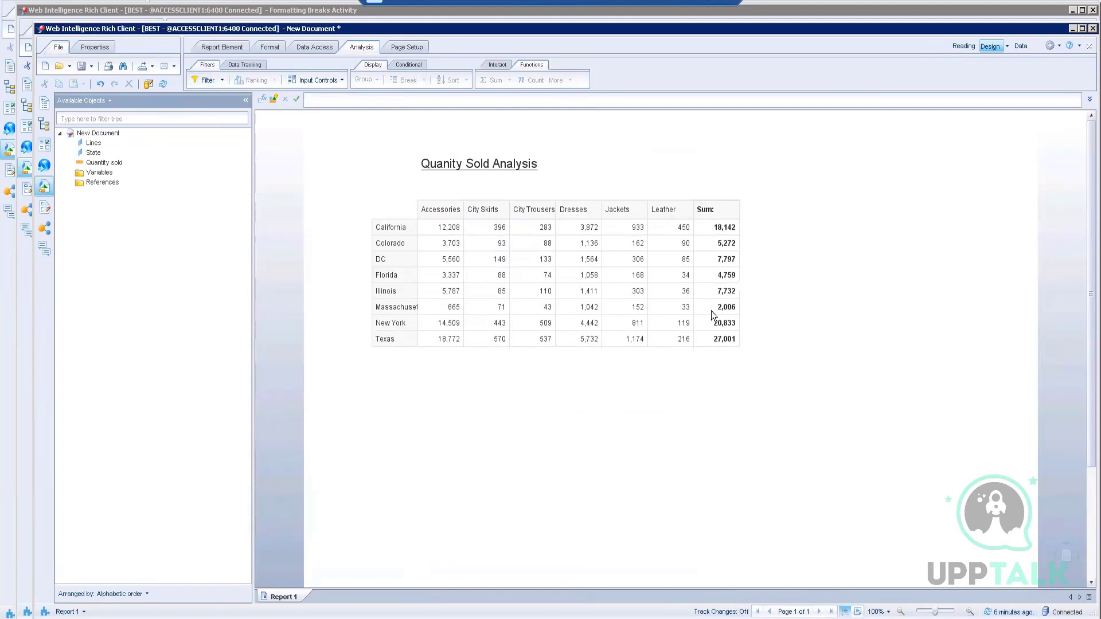
Step: Correct the report title spelling to 'Quantity Sold Analysis'
click(470, 166)
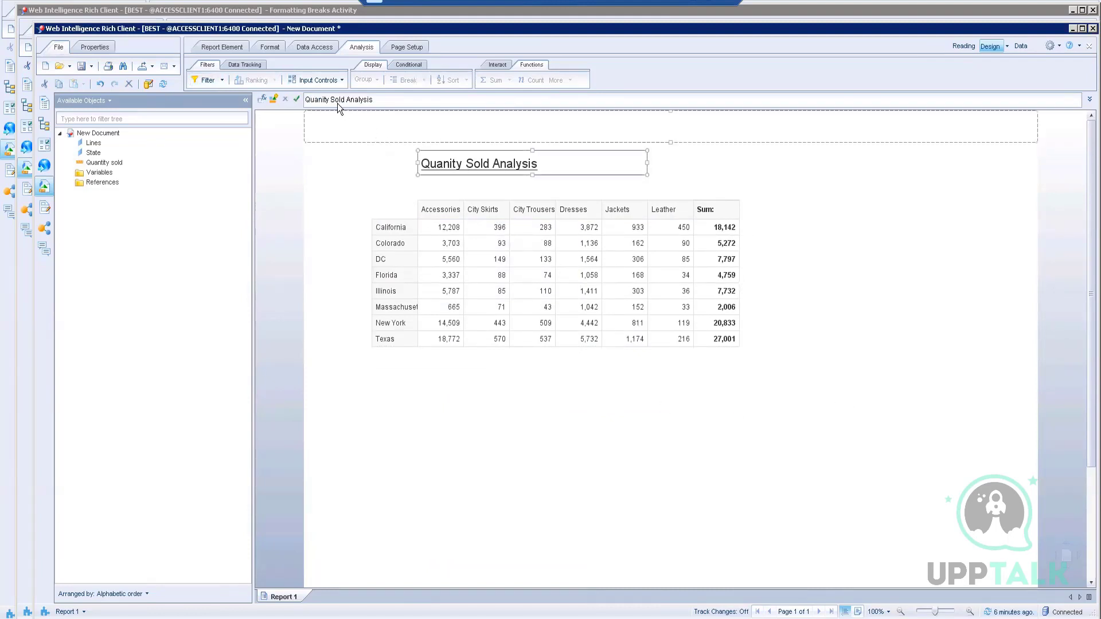
click(322, 100)
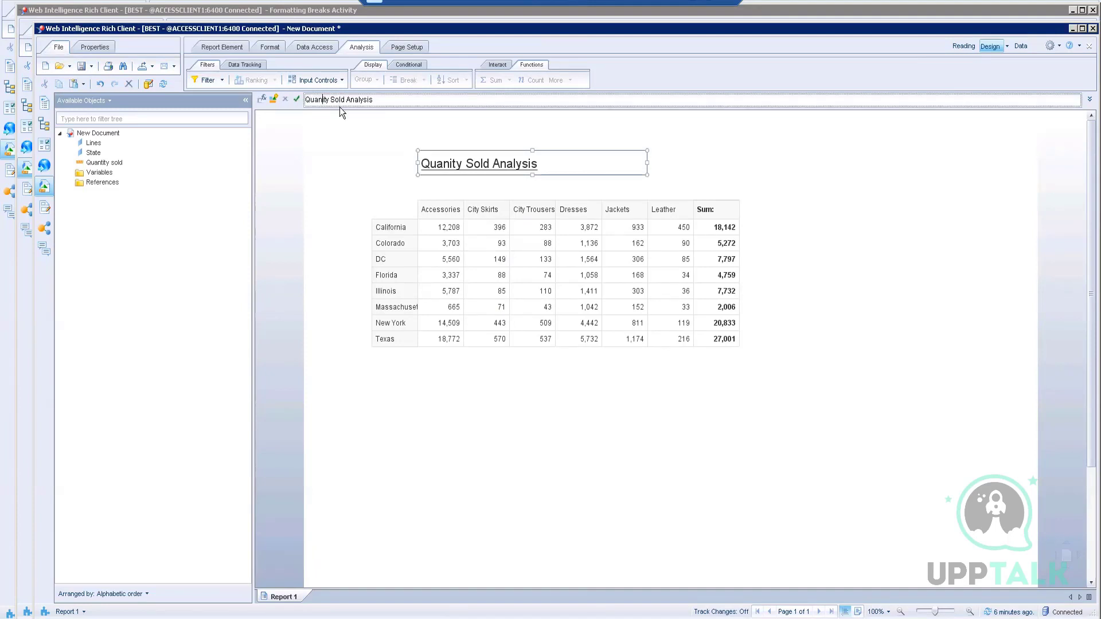
text(t)
click(296, 100)
click(623, 422)
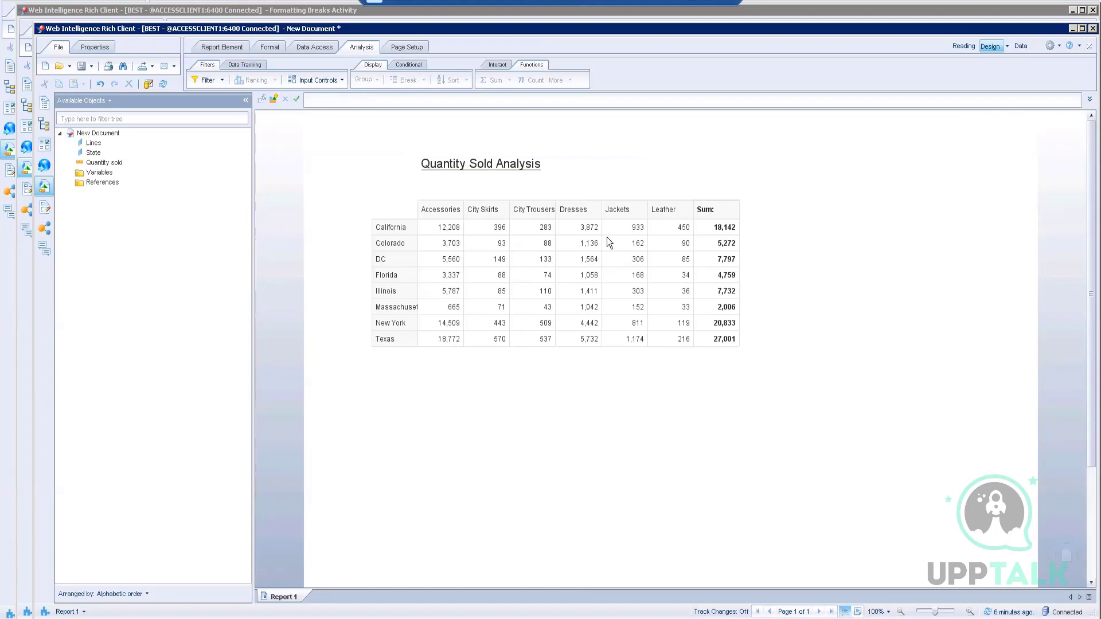
click(675, 330)
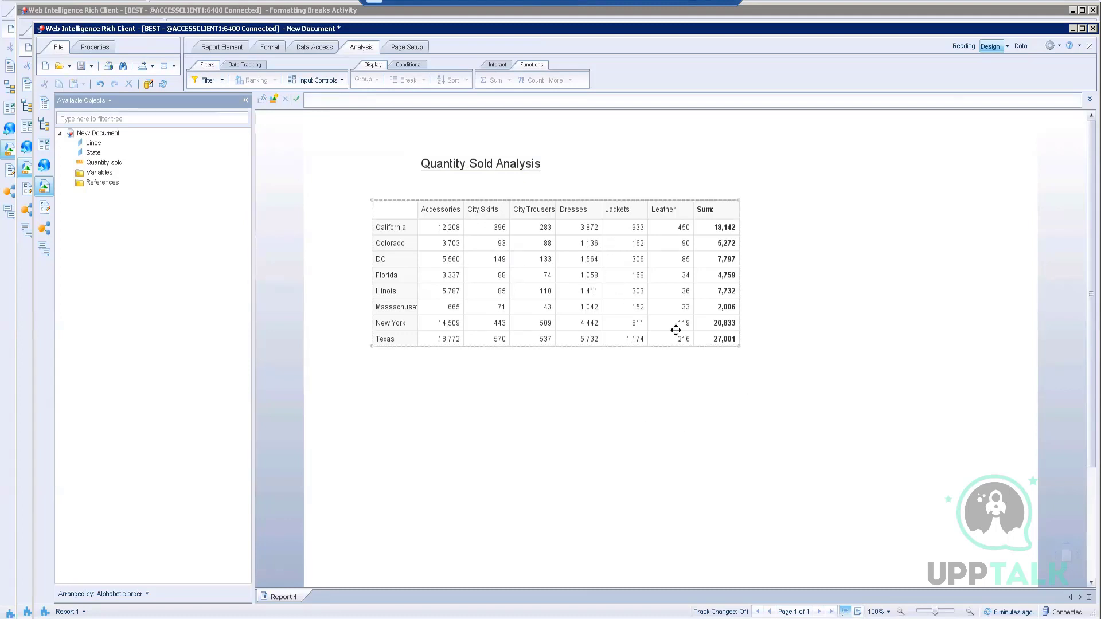
click(261, 126)
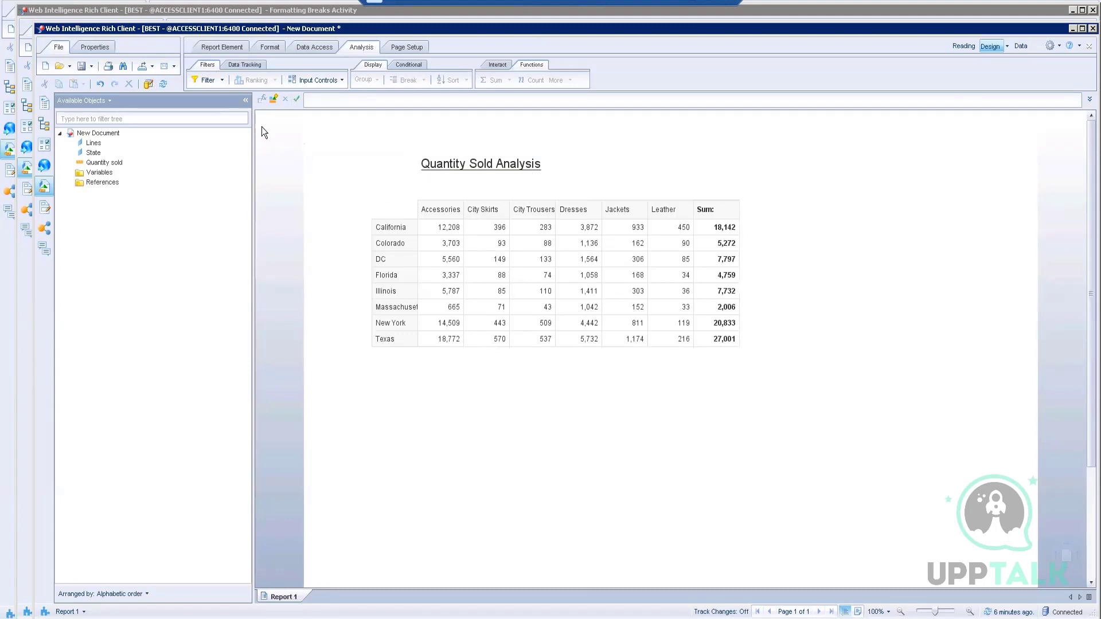
Step: Save the report as 'Activity Crosstab' in the personal folder under My Favorites
click(93, 65)
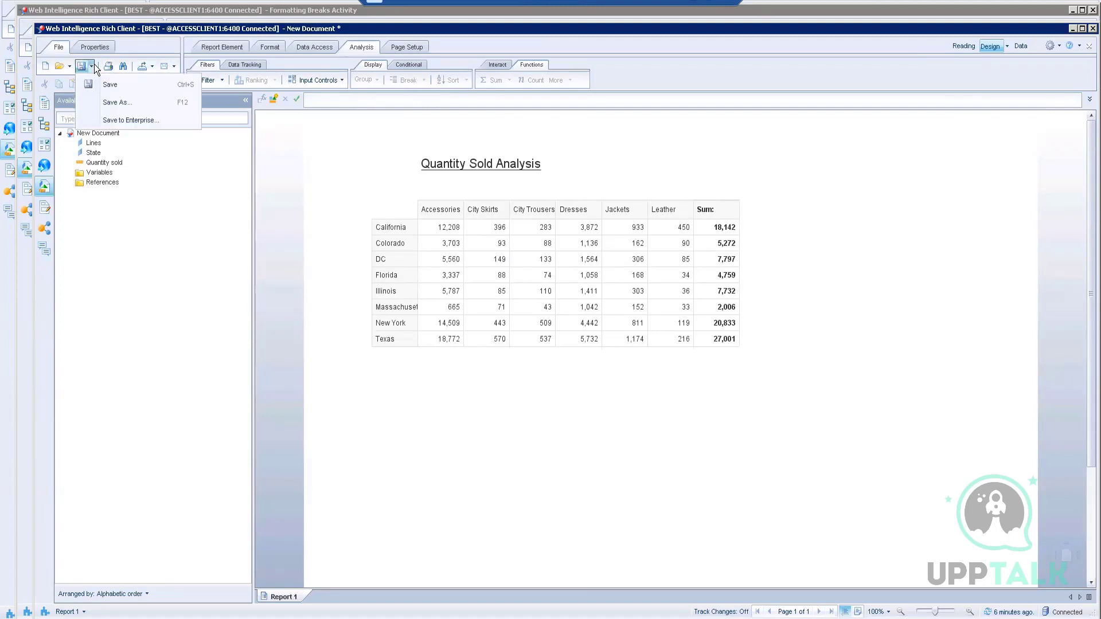
click(121, 119)
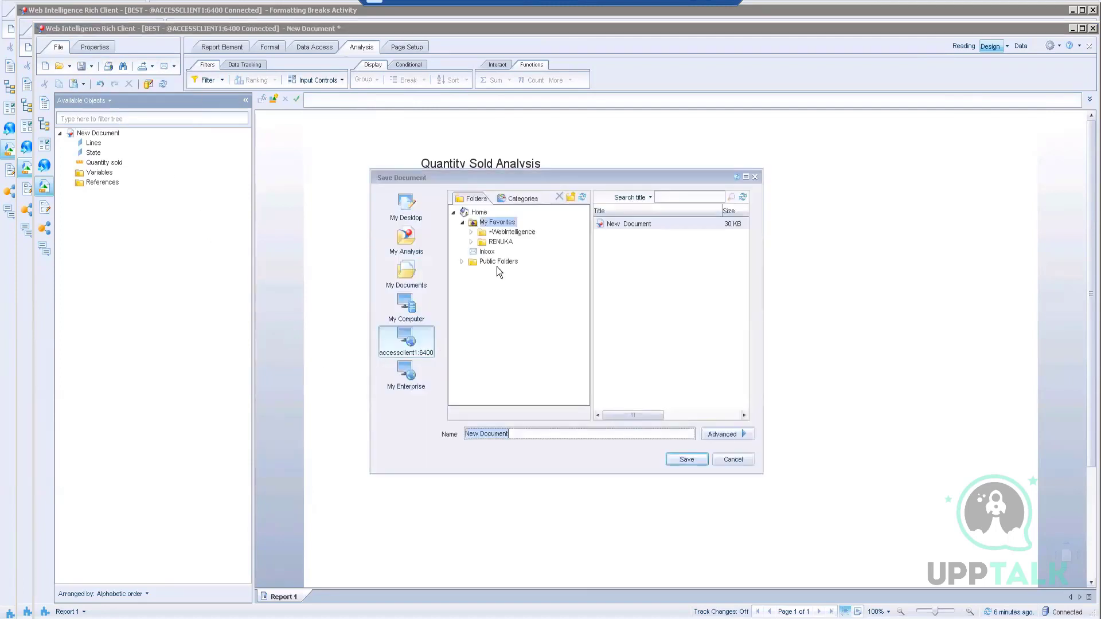
click(500, 242)
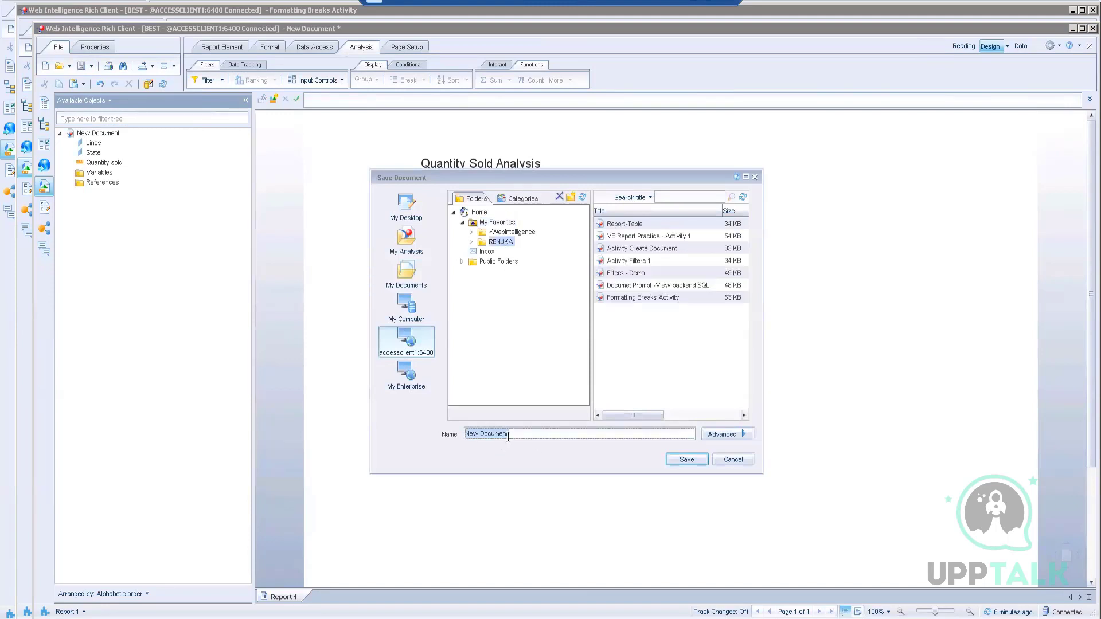
text(Ac)
text(vity Crosstab)
click(689, 464)
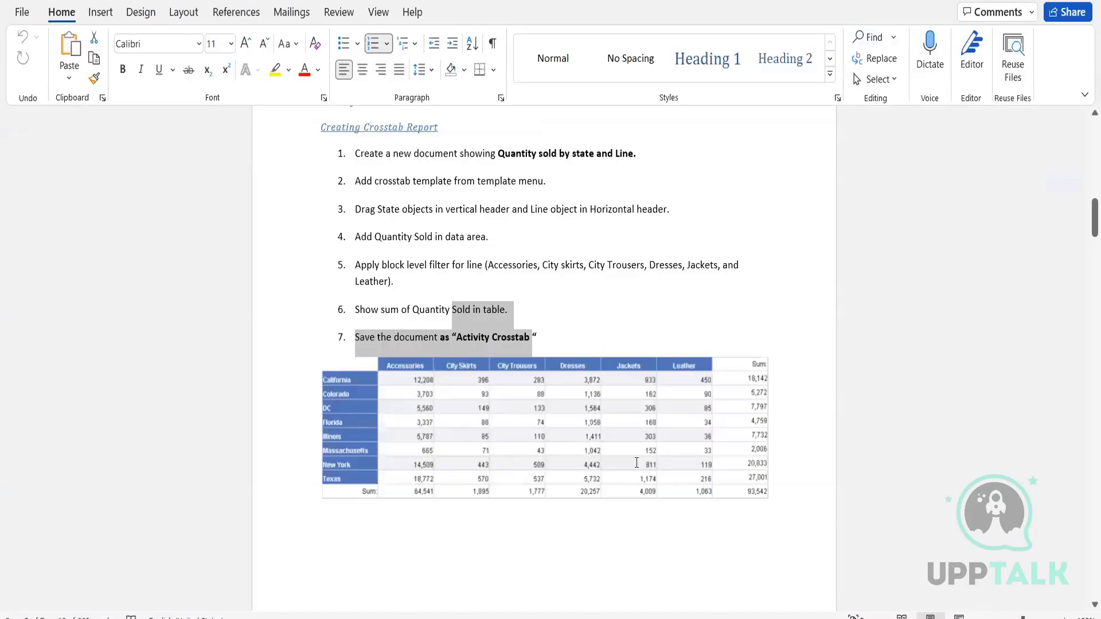
Step: Scroll the Word document to the Activity 3 steps and the sample Colorado table
scroll(636, 462, down, 3)
scroll(637, 462, down, 10)
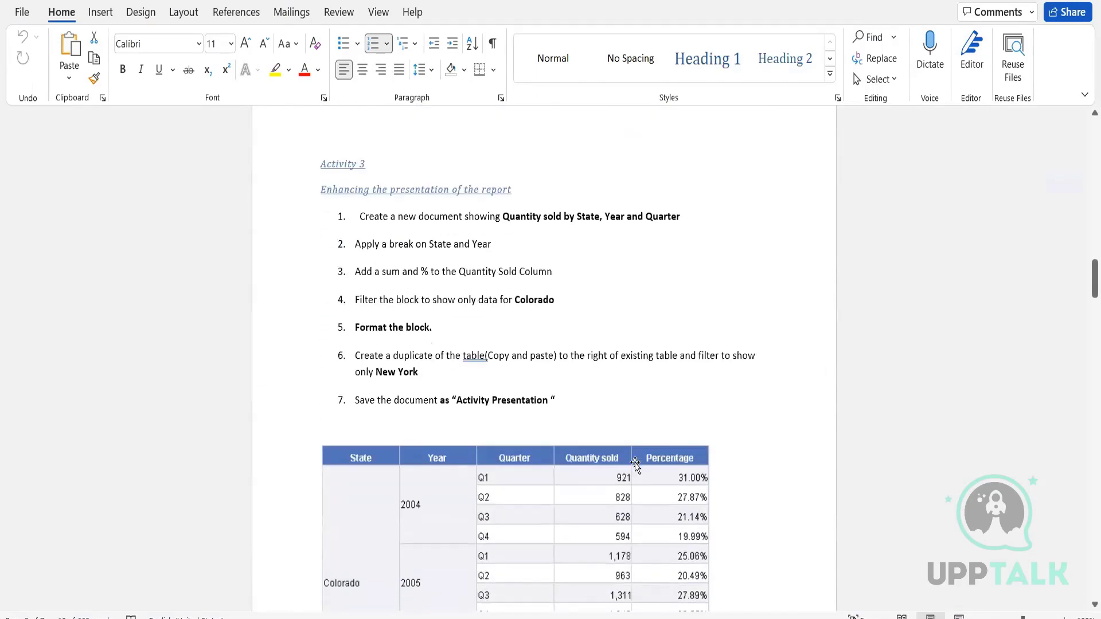
scroll(635, 463, down, 3)
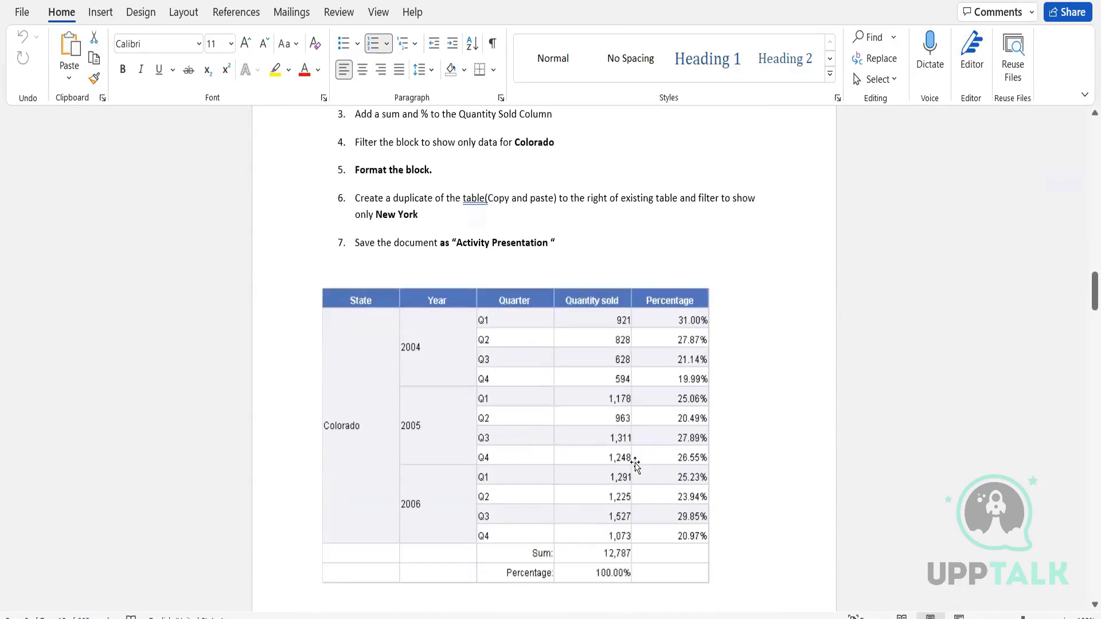
scroll(635, 465, down, 3)
scroll(634, 457, up, 6)
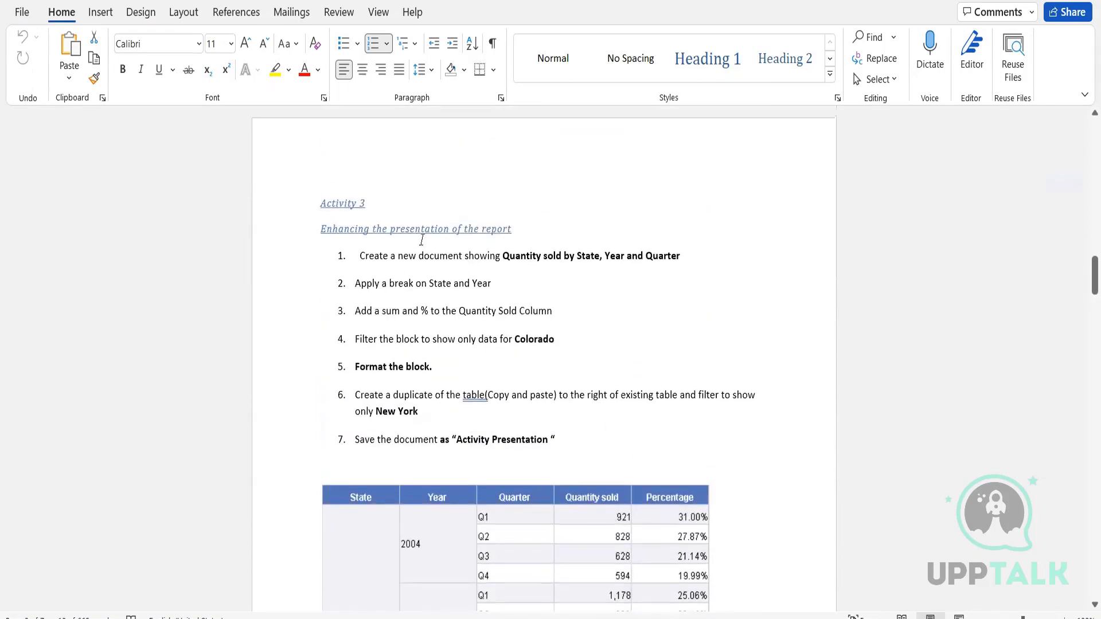
scroll(712, 378, down, 3)
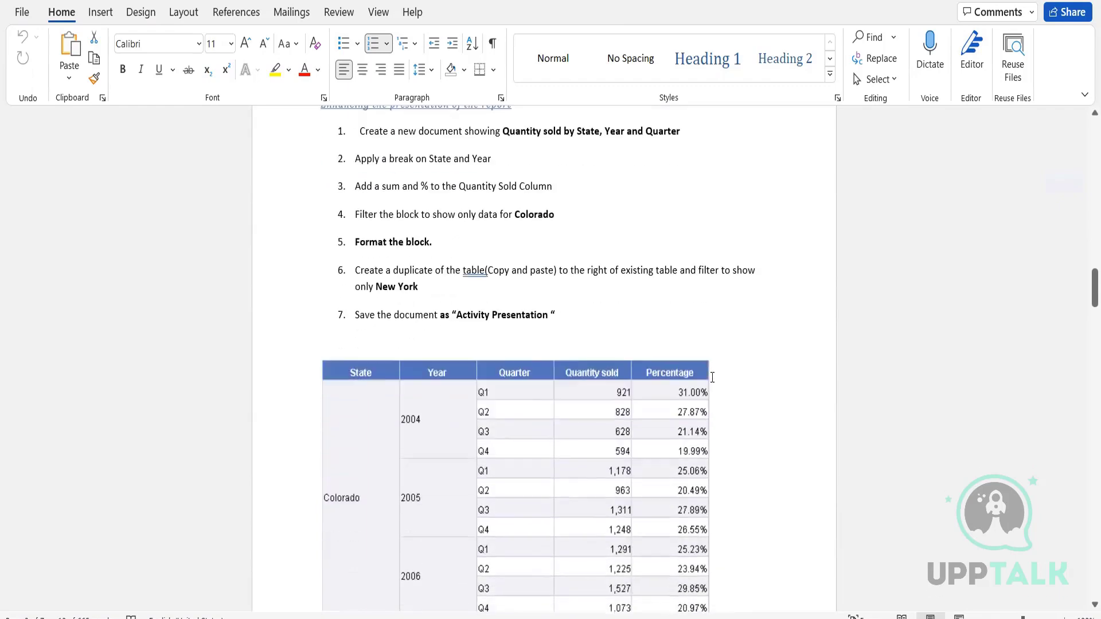
scroll(712, 378, up, 2)
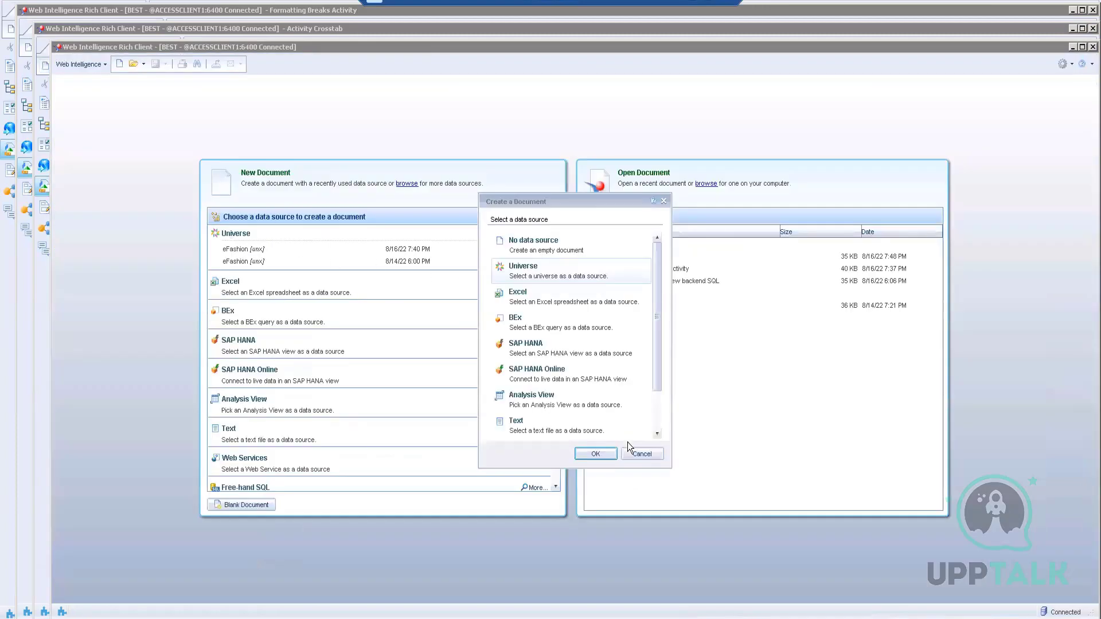
Step: Start a new eFashion document and add Year and Quarter to the Result Objects
click(640, 454)
double_click(245, 249)
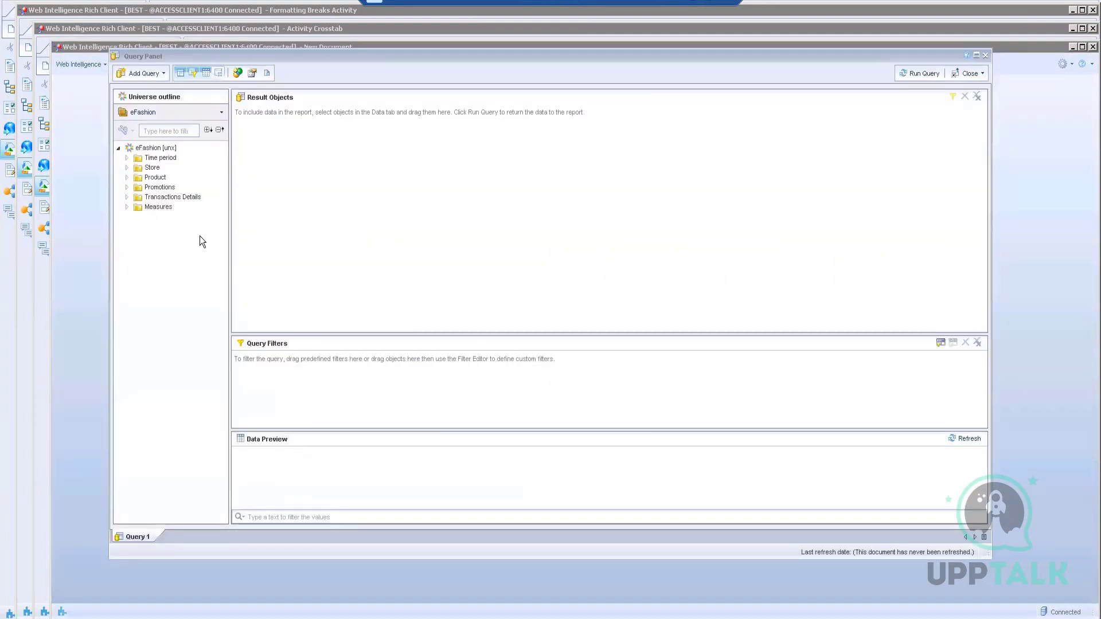
click(128, 158)
click(159, 168)
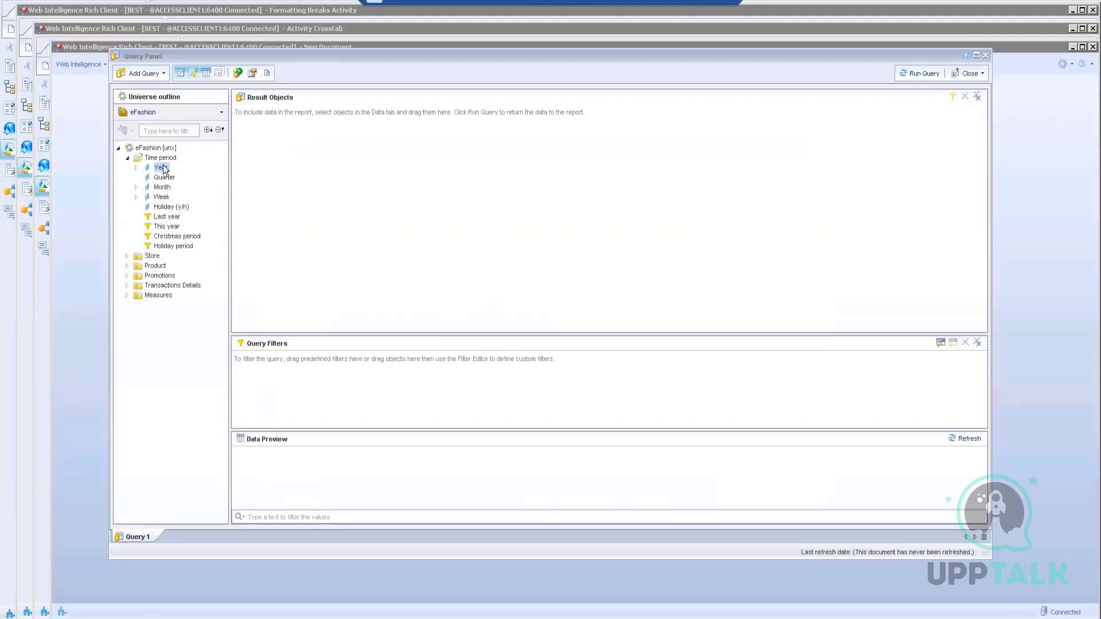
double_click(166, 168)
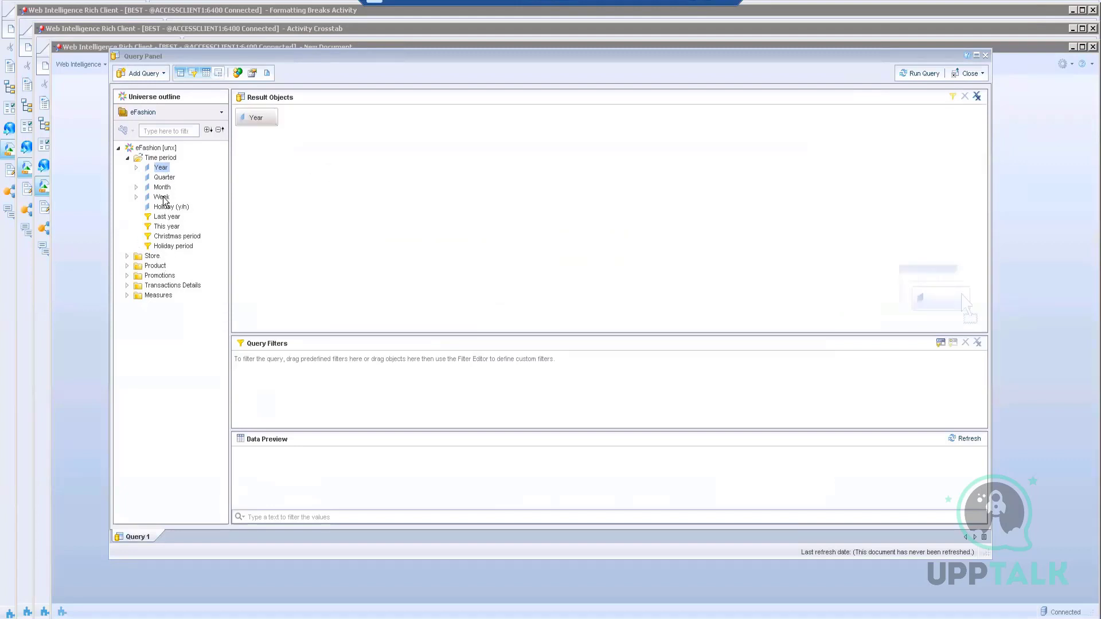
double_click(166, 178)
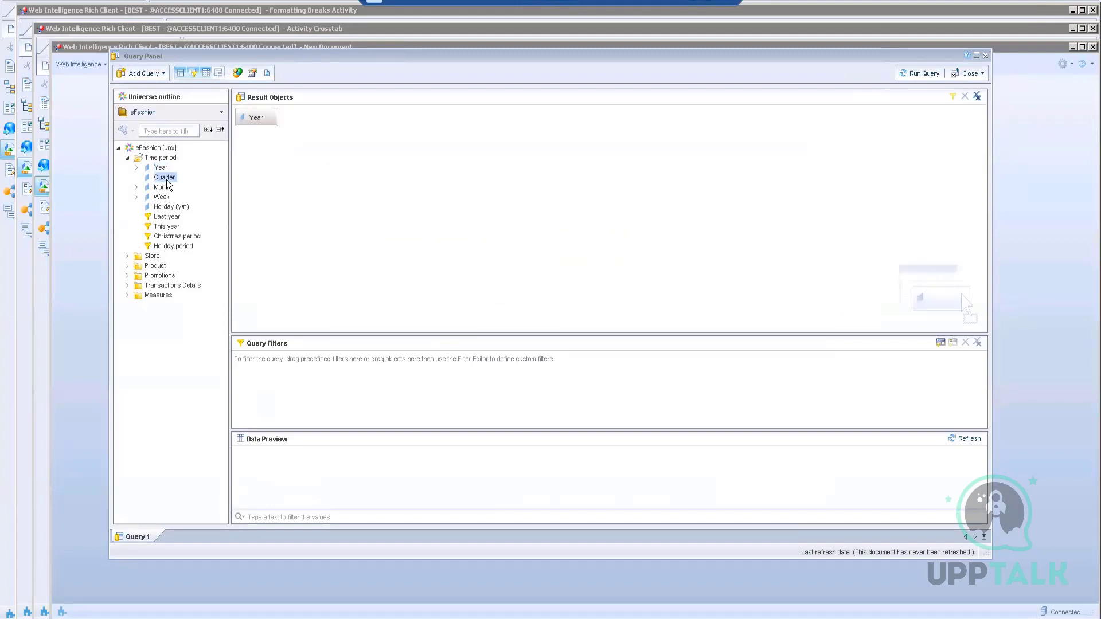
Step: Add State and Quantity sold to the query and run it
click(127, 257)
double_click(165, 266)
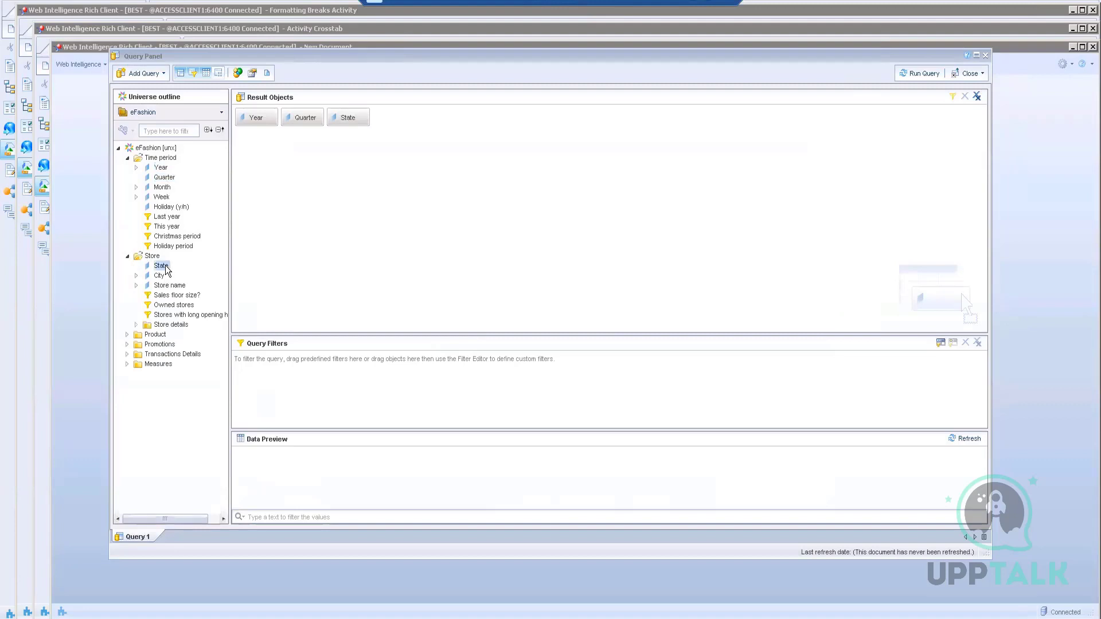
click(127, 364)
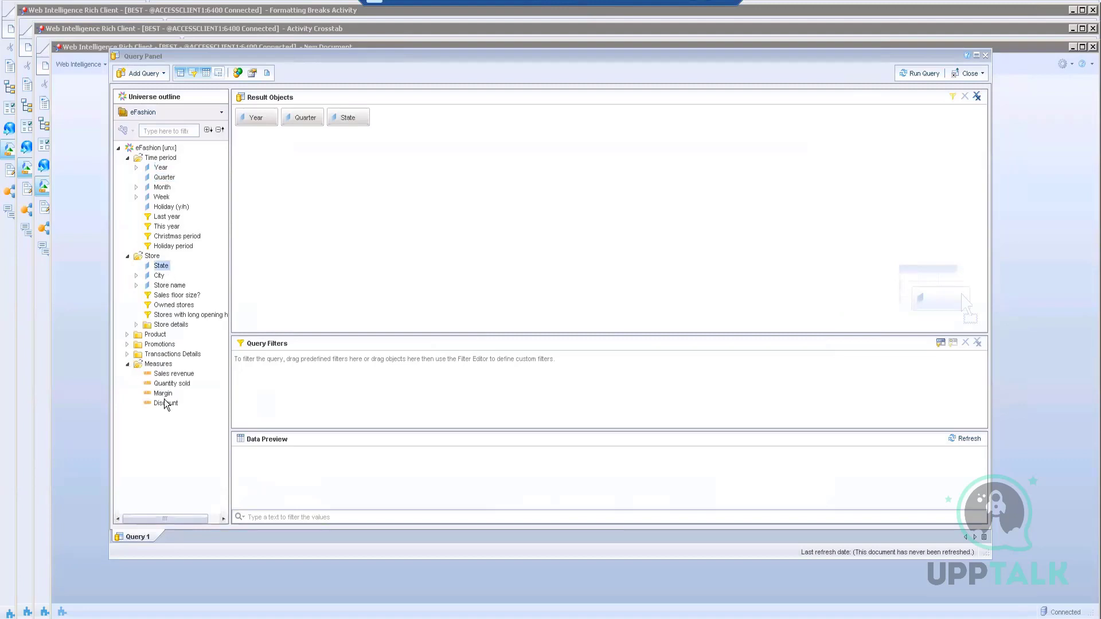
click(168, 386)
double_click(169, 387)
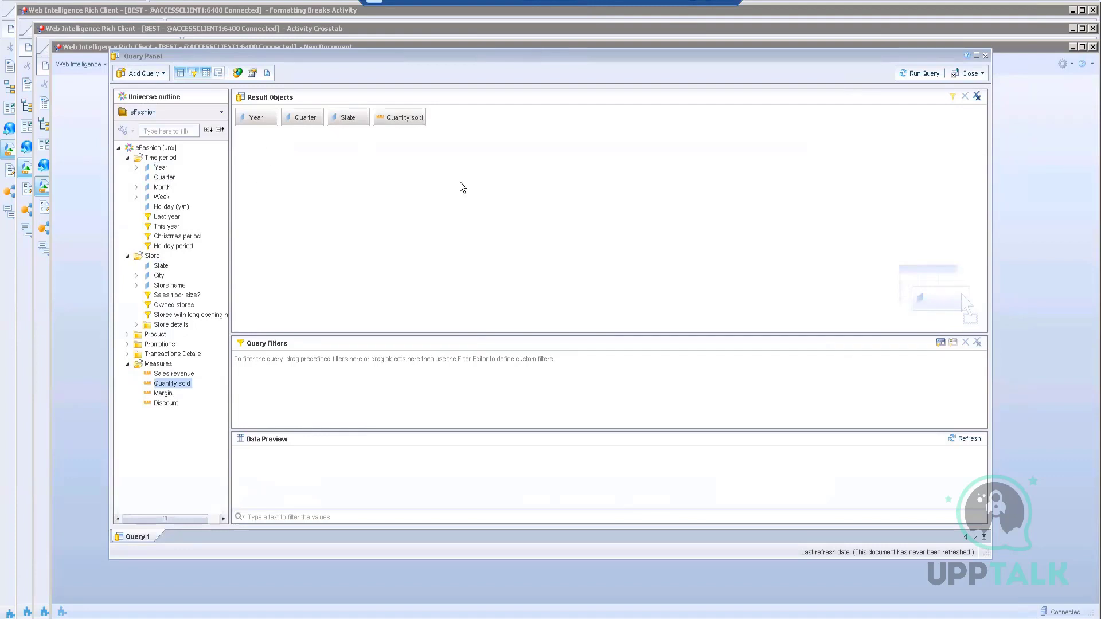
click(917, 74)
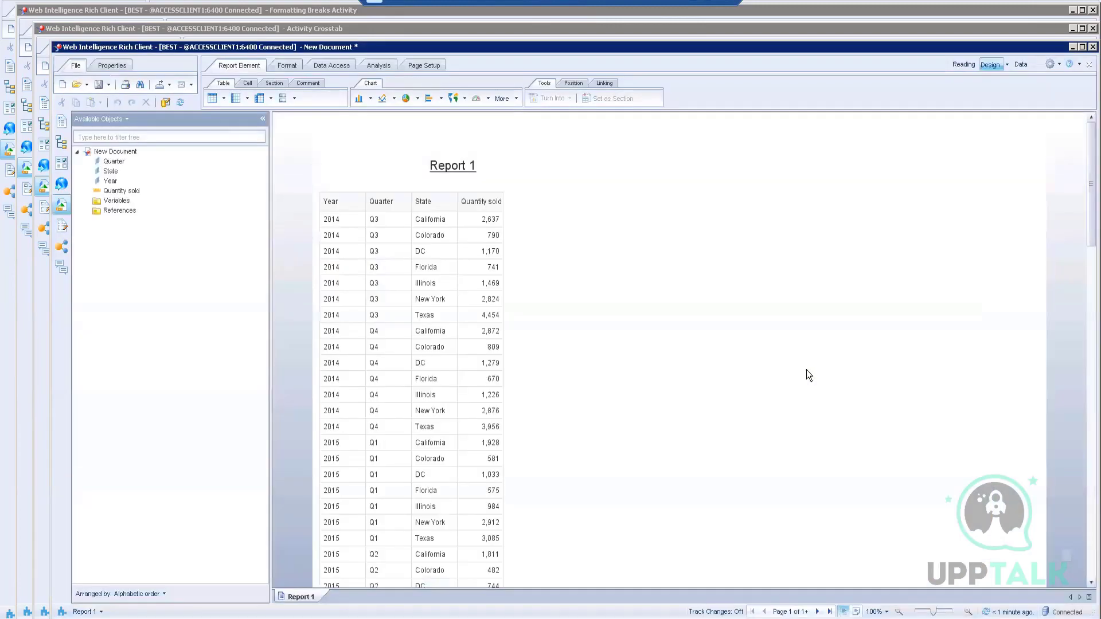
Step: Page through Report 1 to its last page and back to page 1
scroll(511, 427, down, 3)
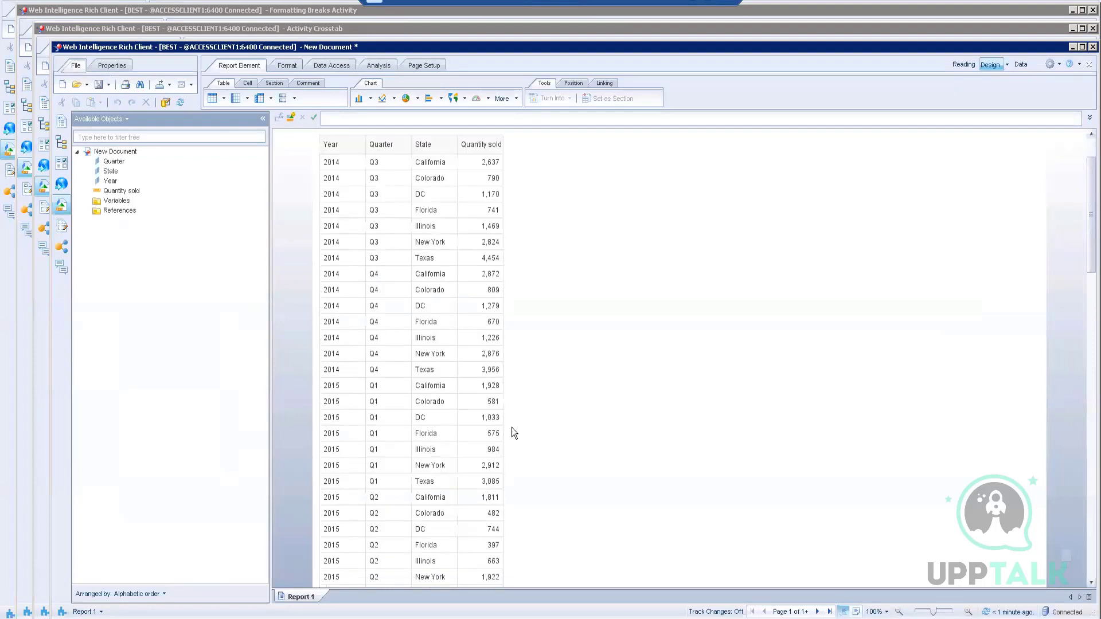
scroll(634, 436, down, 1)
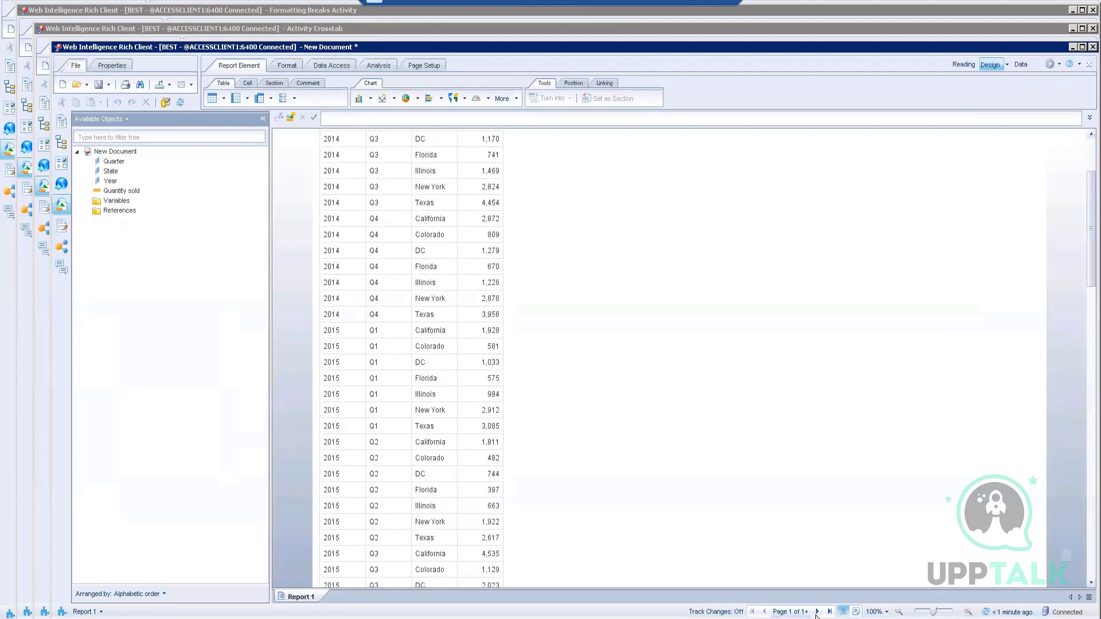
click(829, 612)
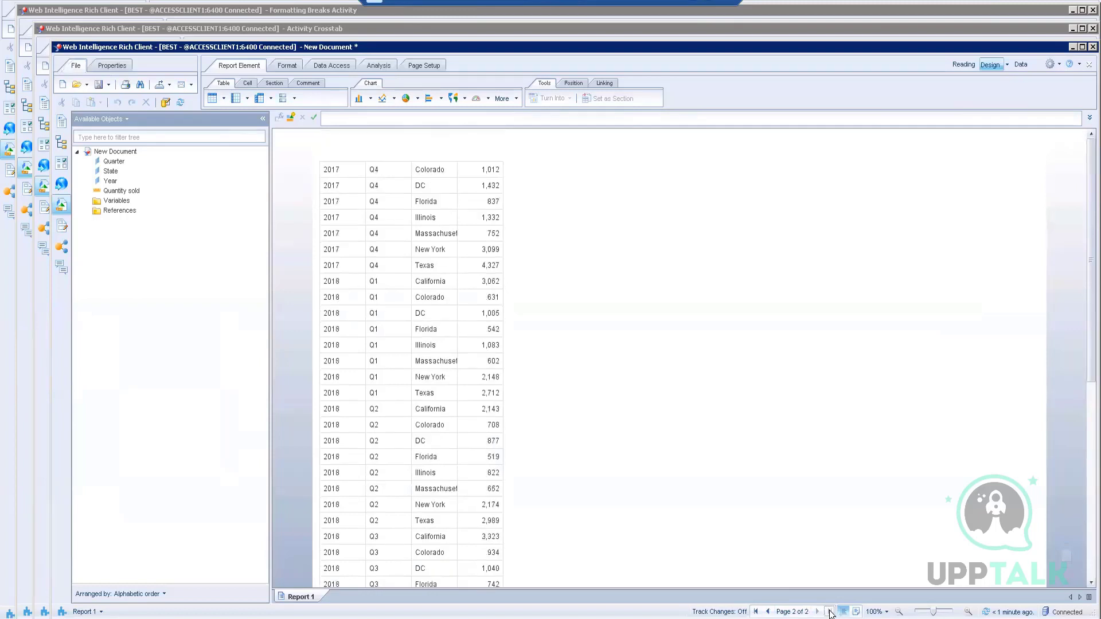
click(756, 611)
scroll(700, 442, down, 6)
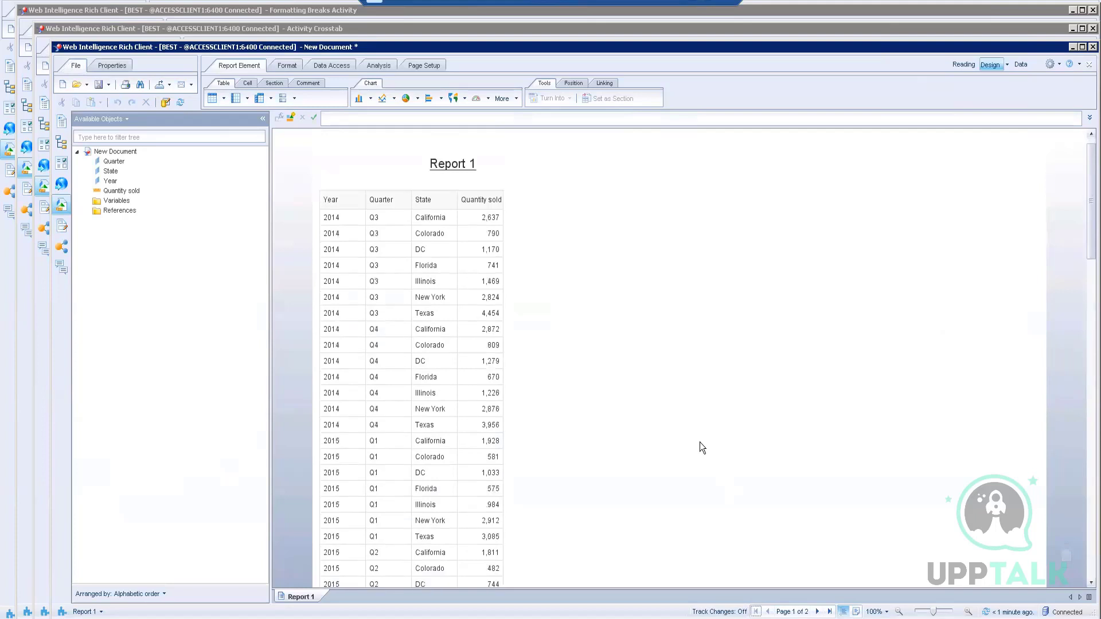
scroll(699, 442, up, 6)
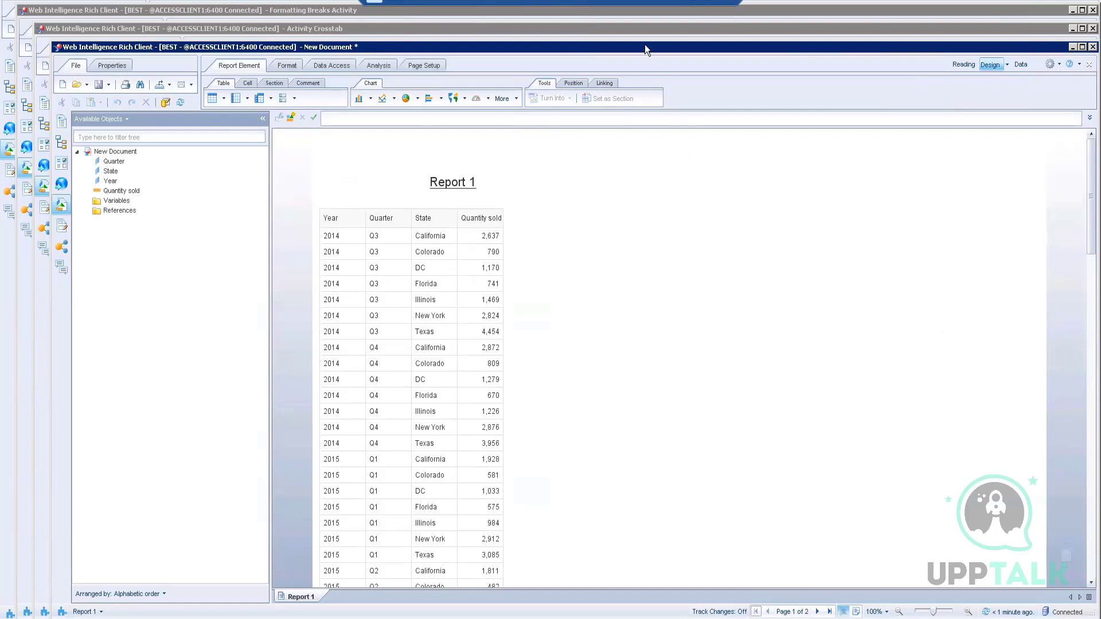
Step: Review the Activity 3 instructions, then move the State column to the front of the table
click(663, 11)
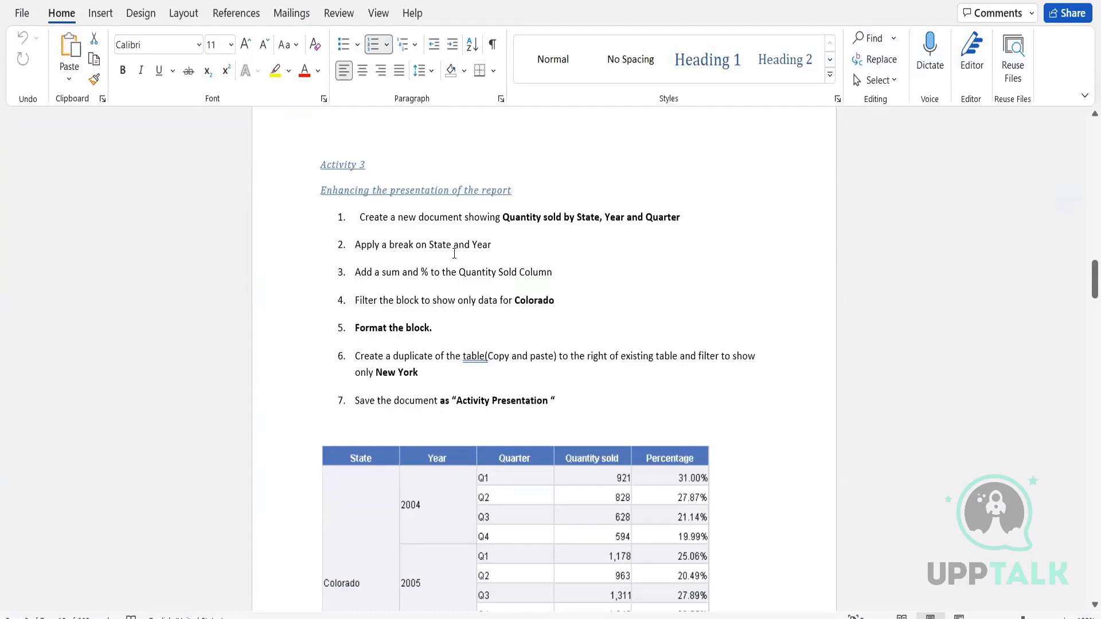
scroll(458, 253, down, 1)
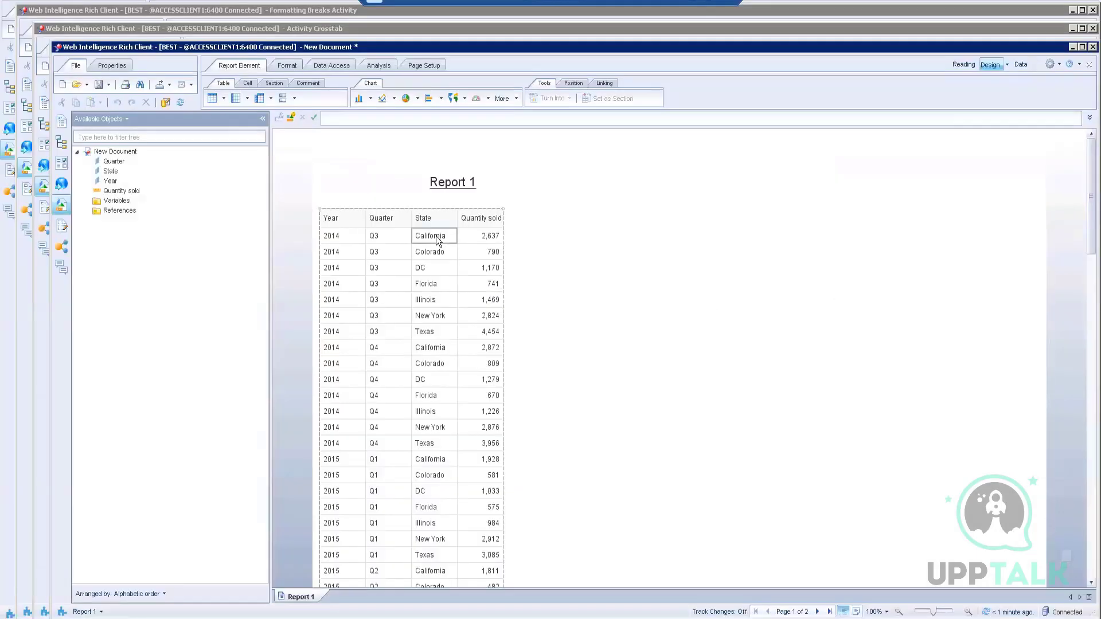
click(436, 236)
drag(436, 236, 321, 221)
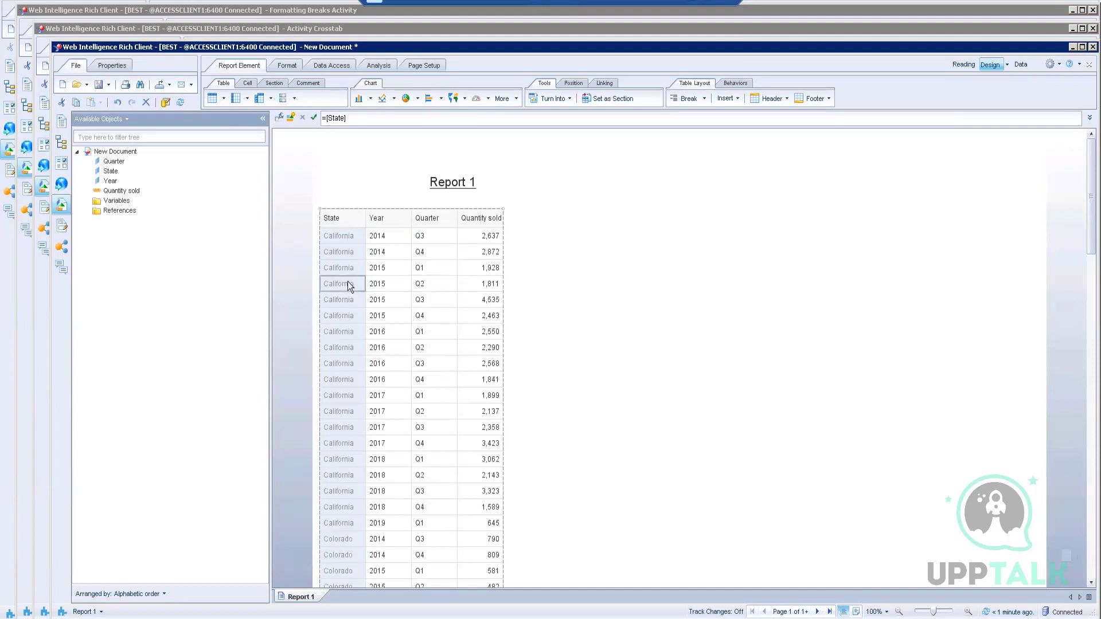
Step: Add breaks on the State and Year columns so the table subtotals by each
right_click(348, 282)
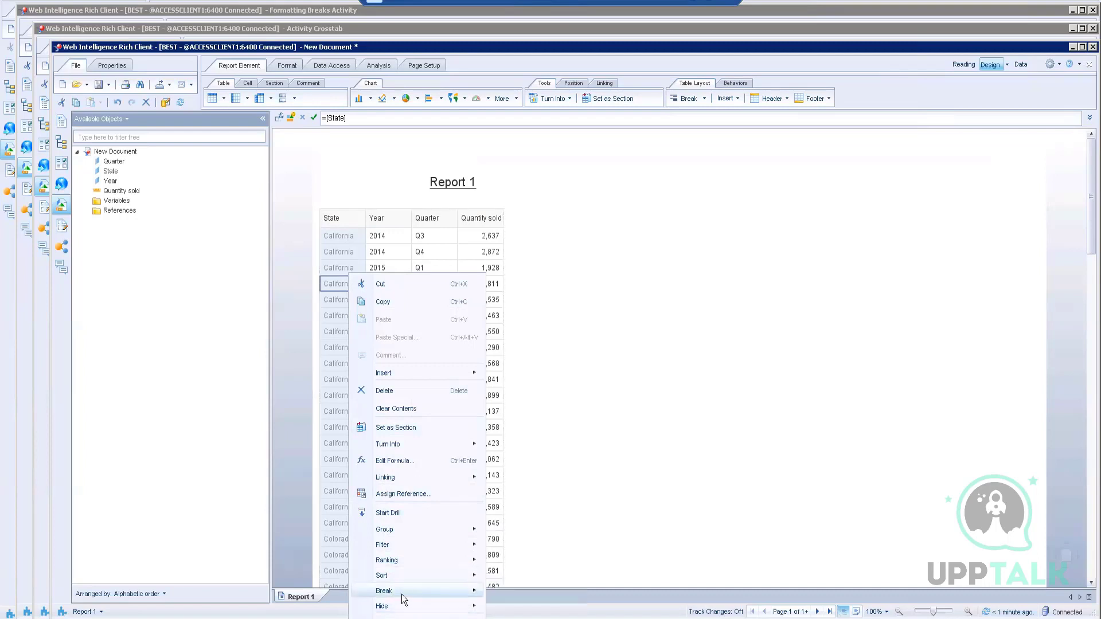
mouse_move(421, 591)
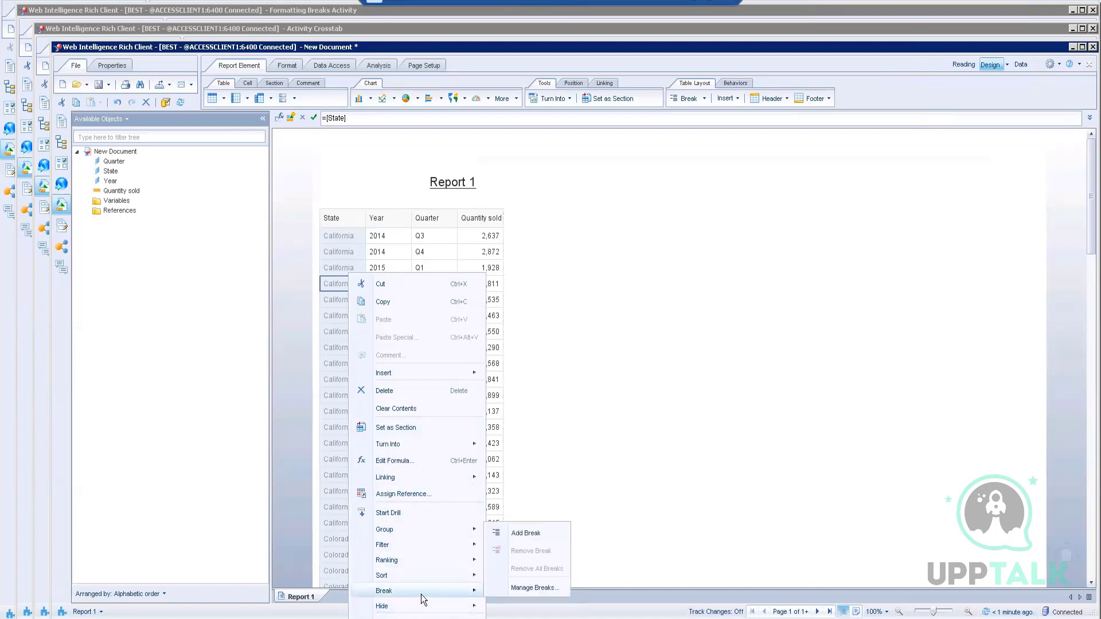
click(524, 532)
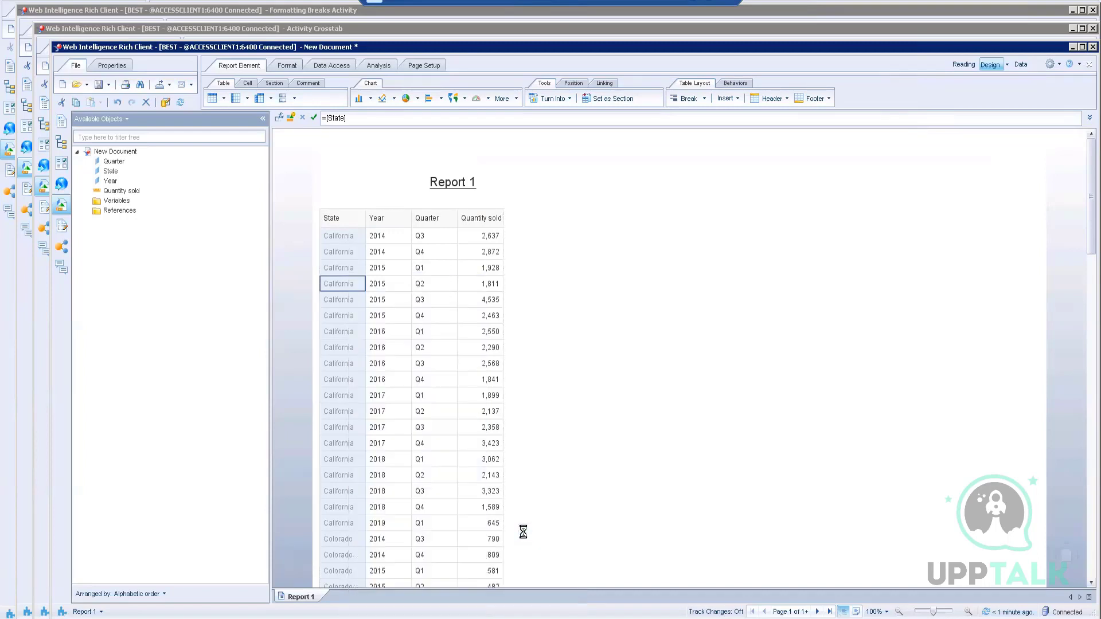
click(387, 341)
right_click(388, 341)
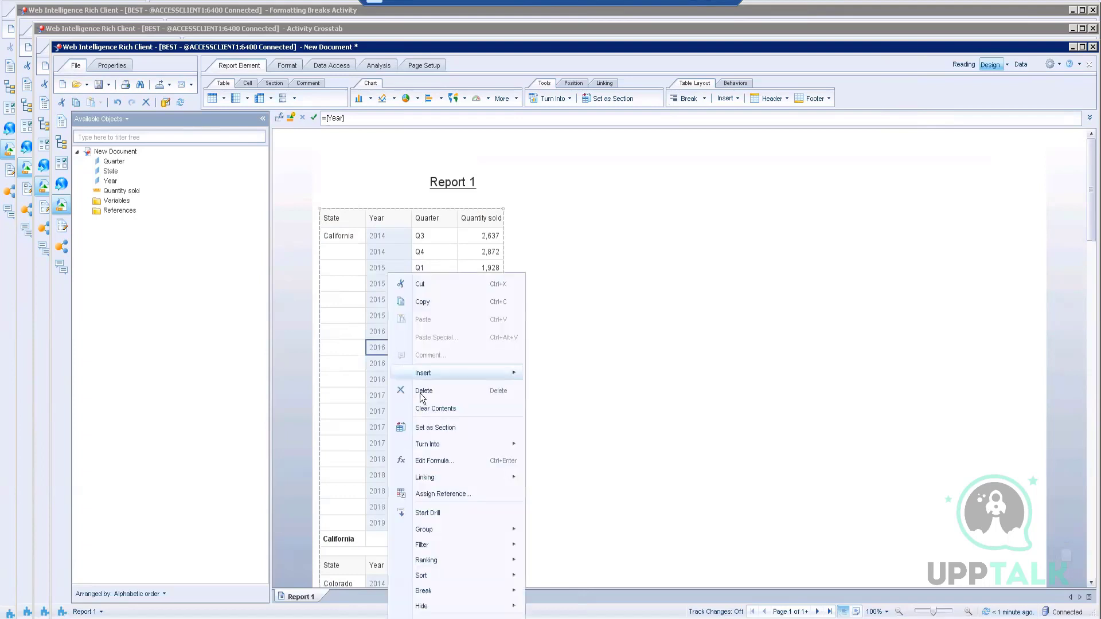
mouse_move(423, 595)
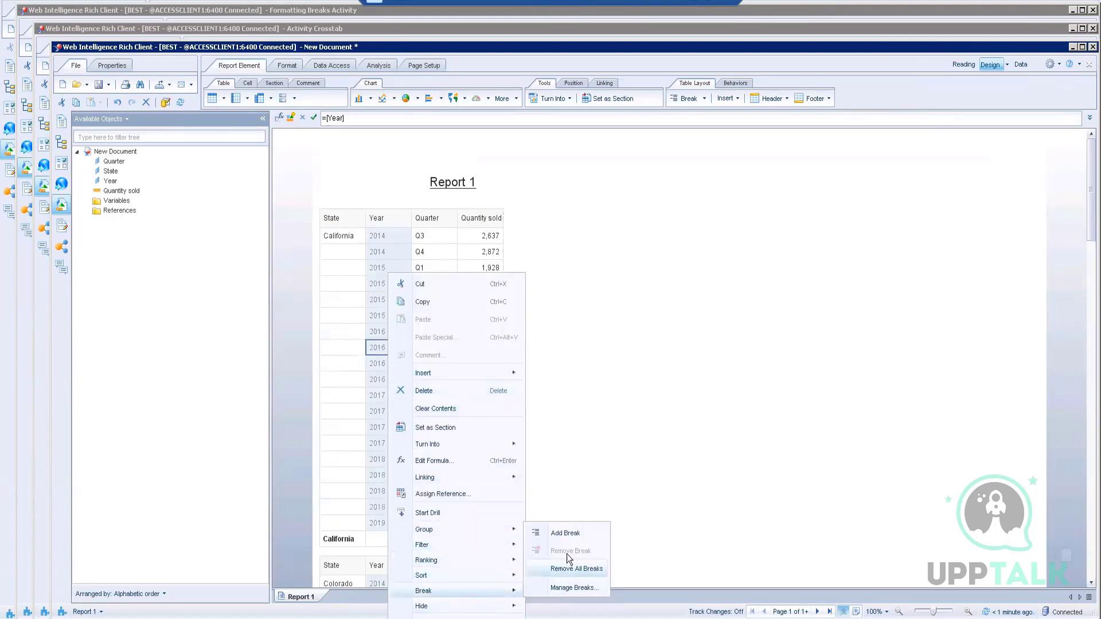
click(569, 533)
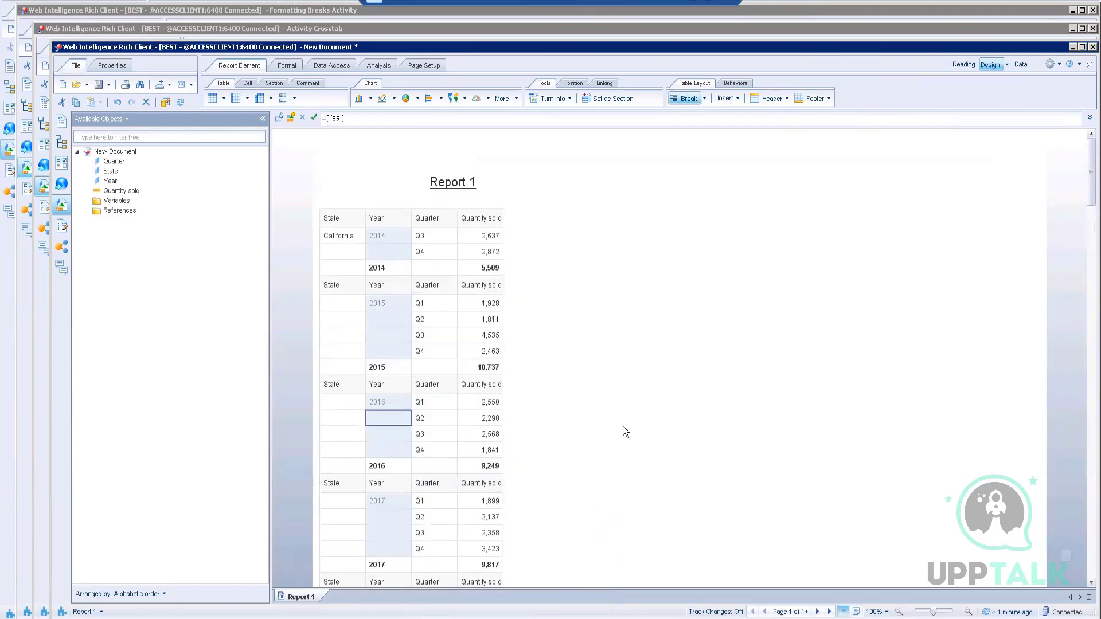
click(705, 12)
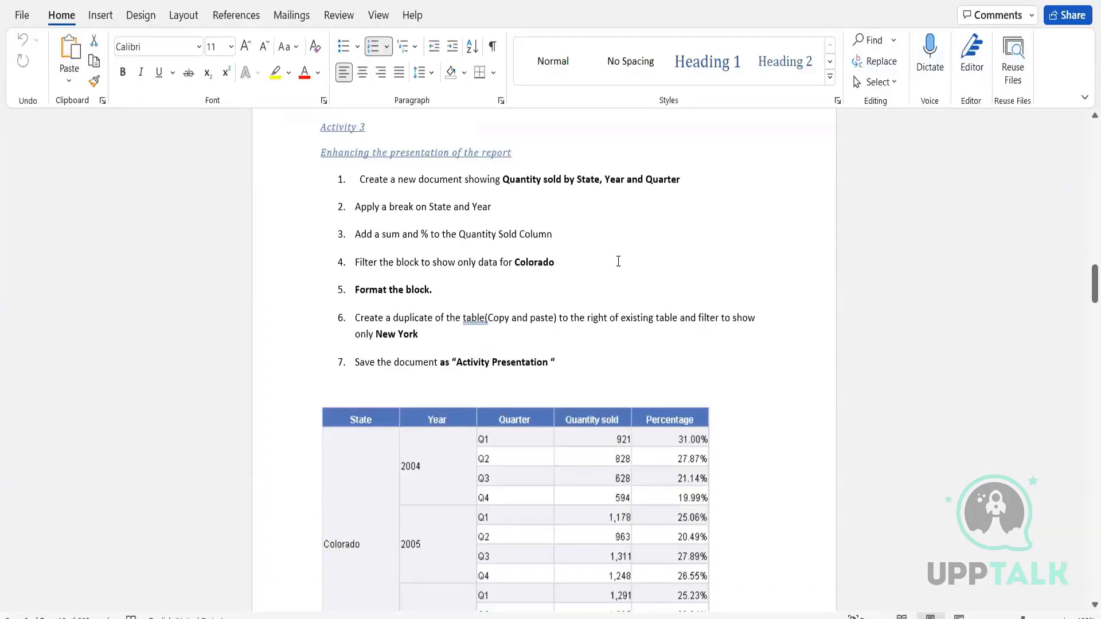
Step: Scroll the Word document down to the sample Colorado table
scroll(618, 262, down, 3)
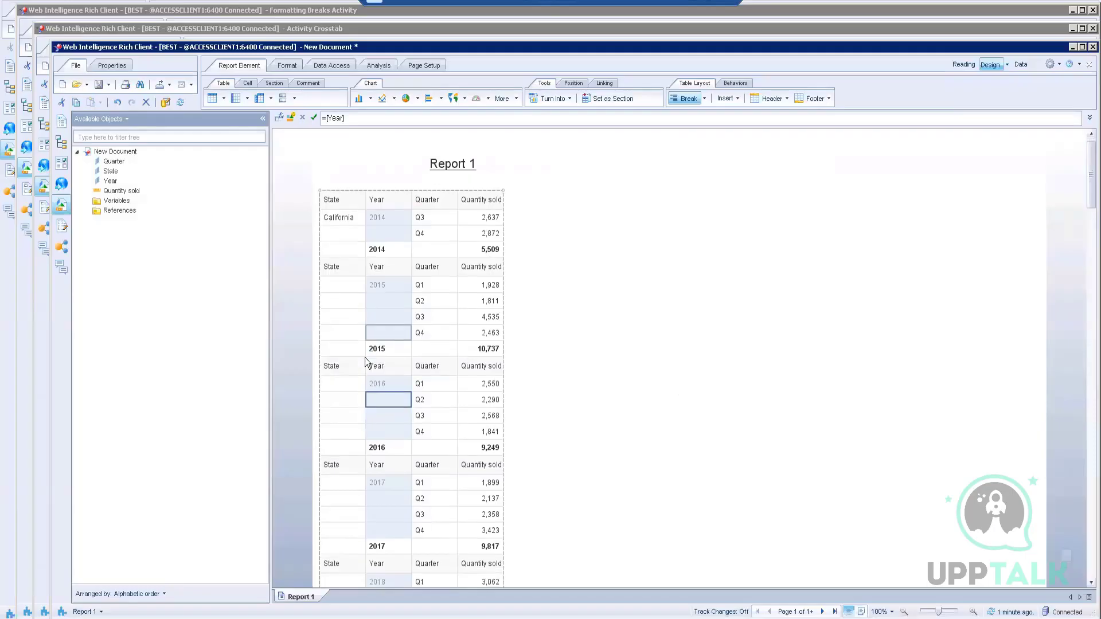
scroll(365, 362, down, 6)
scroll(365, 357, up, 5)
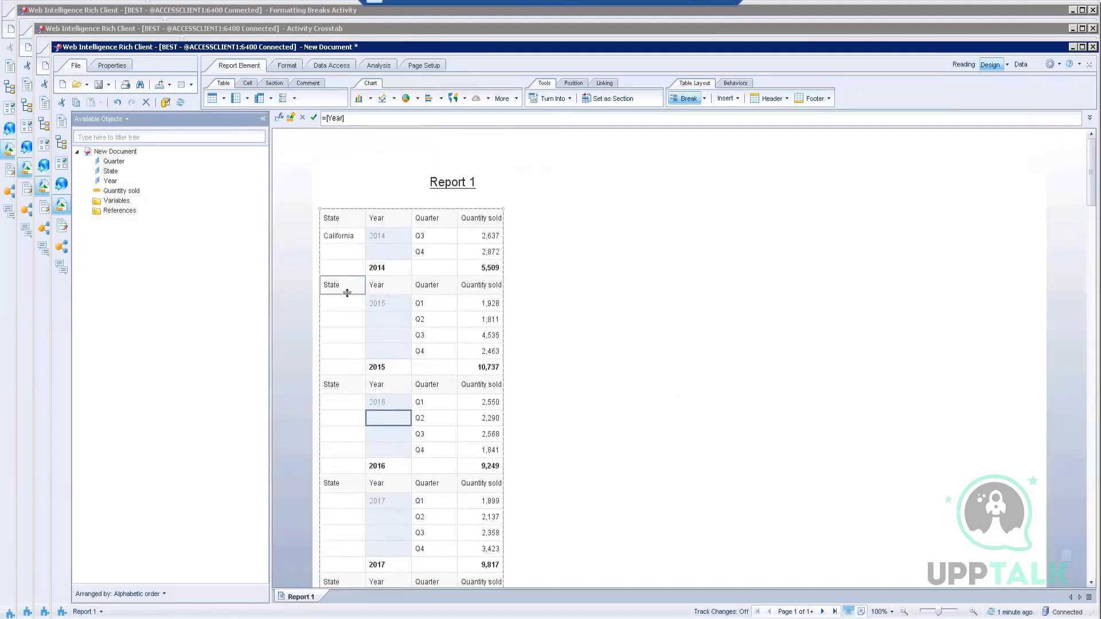
click(347, 293)
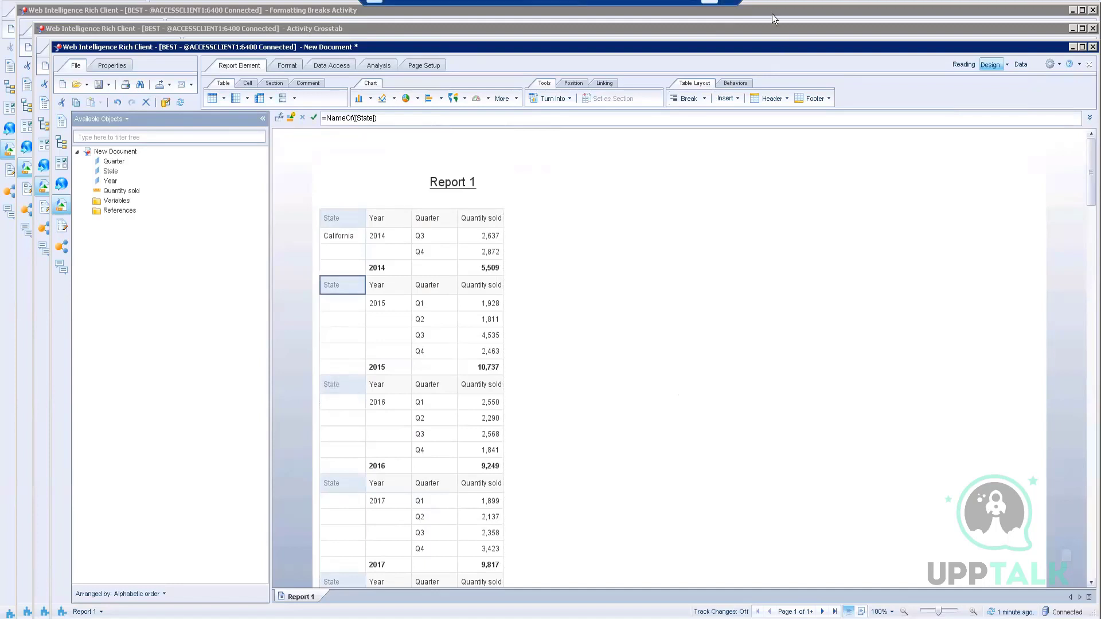
key(alt+Tab)
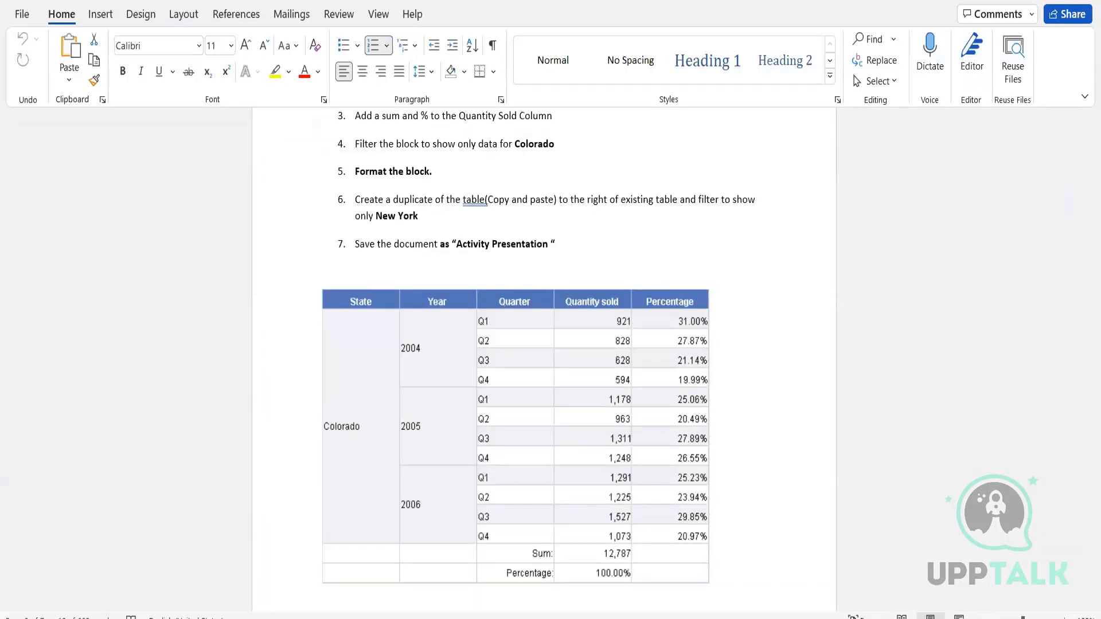
key(alt+Tab)
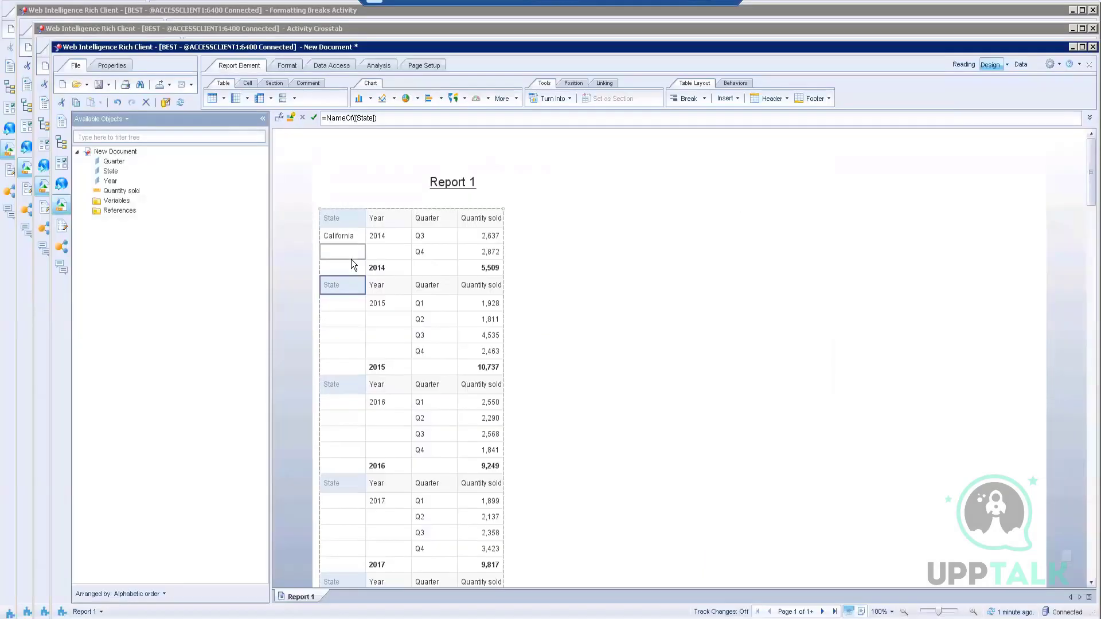
Step: Turn off the footer for the State break in Manage Breaks
right_click(351, 260)
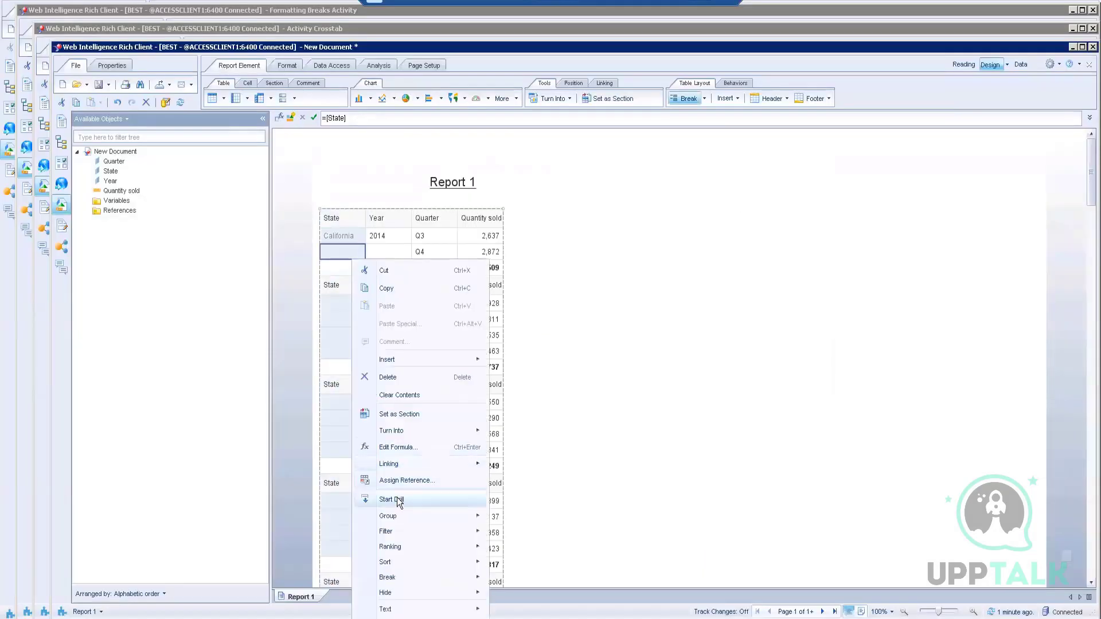
mouse_move(398, 583)
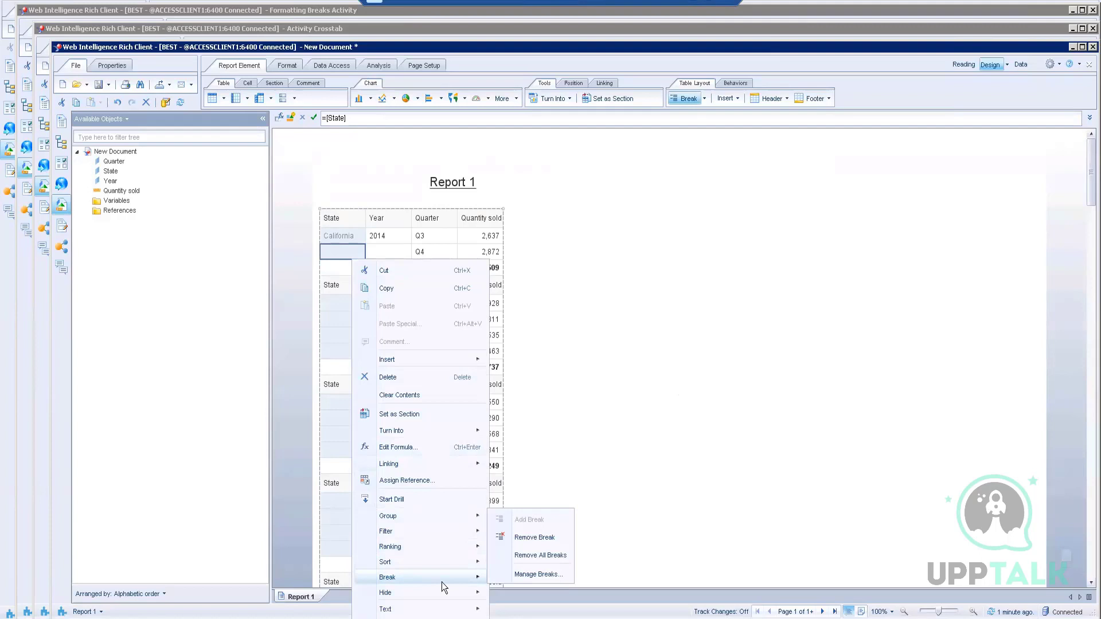
click(533, 574)
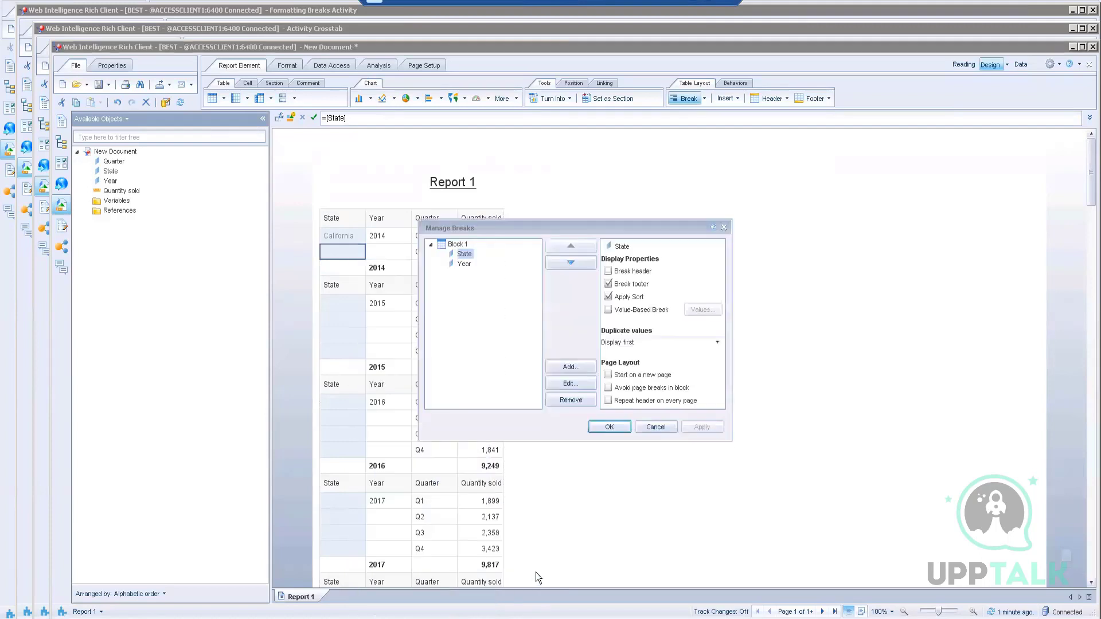
click(627, 286)
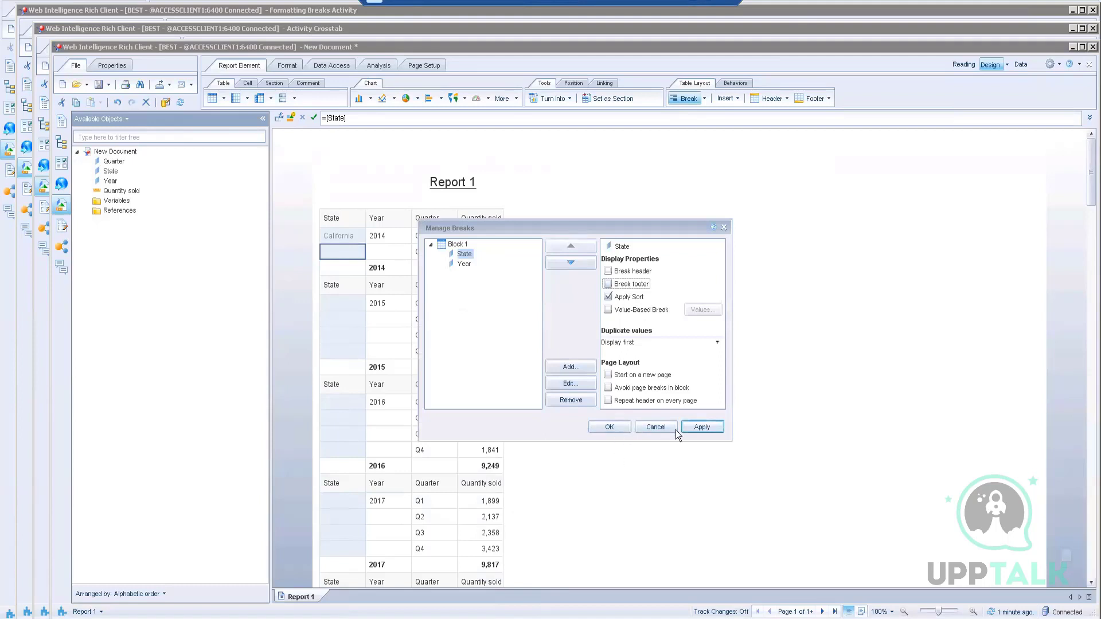
click(696, 430)
click(609, 427)
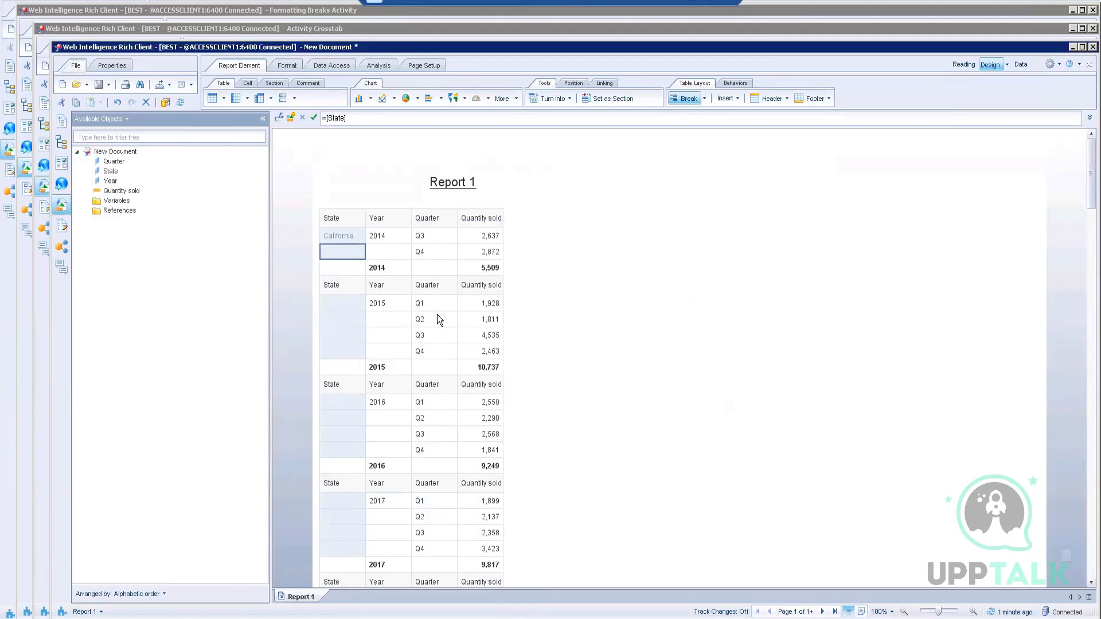
Step: Turn off both the footer and header for the Year break
click(388, 259)
right_click(388, 258)
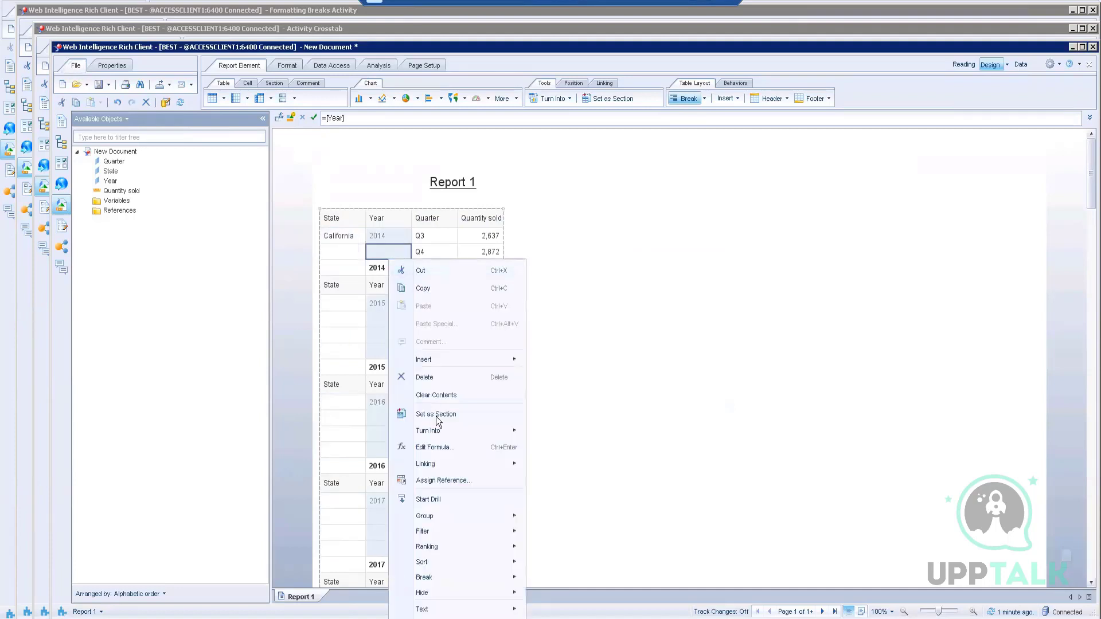
mouse_move(430, 576)
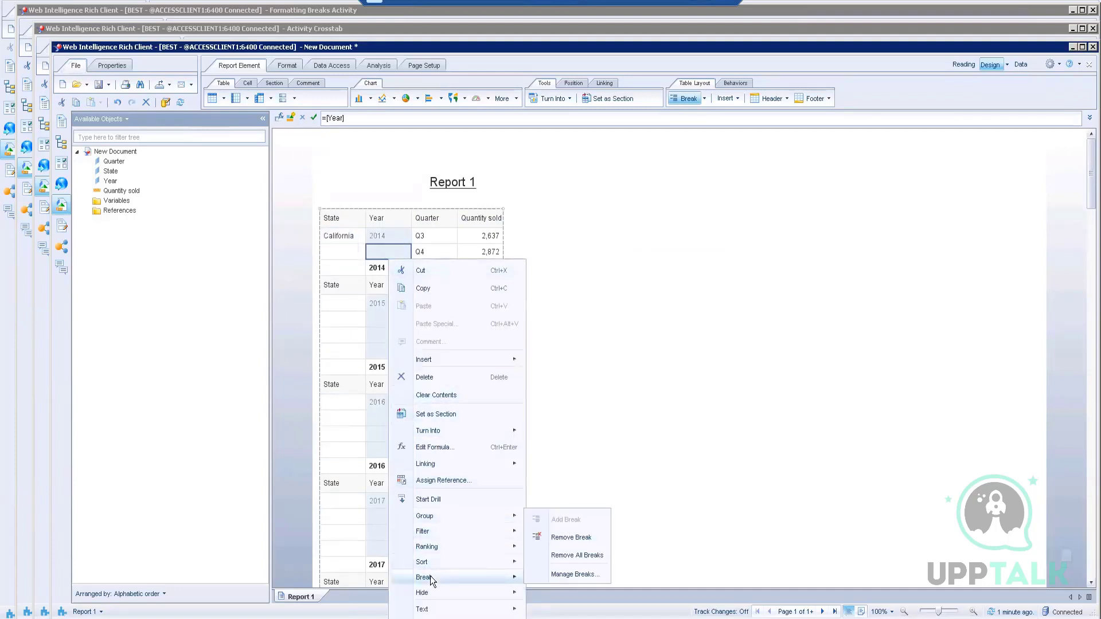
click(562, 579)
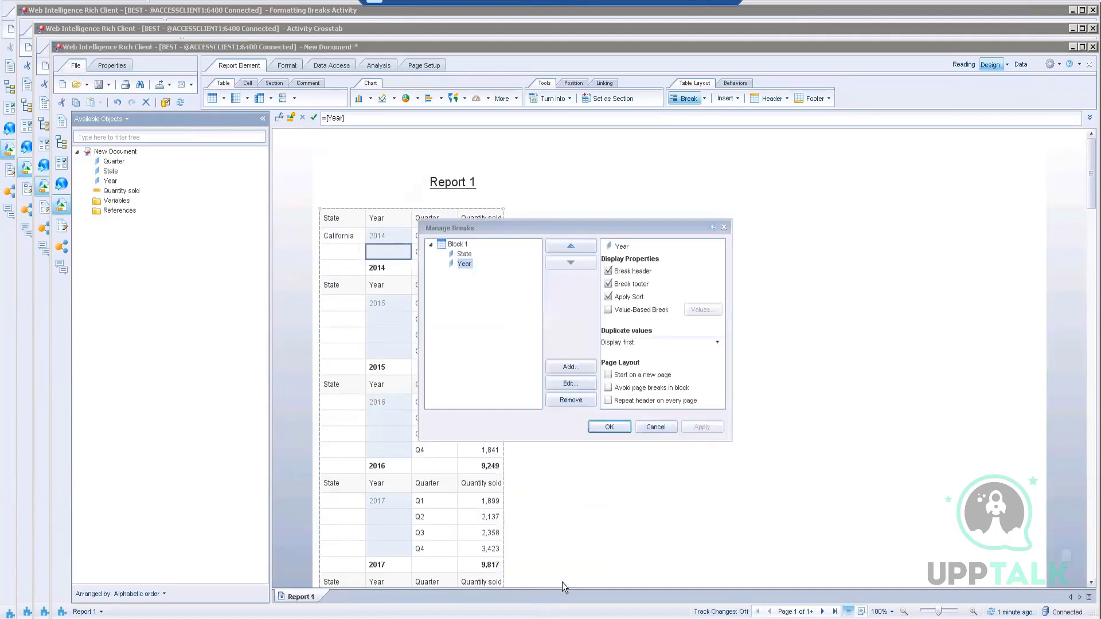
click(625, 284)
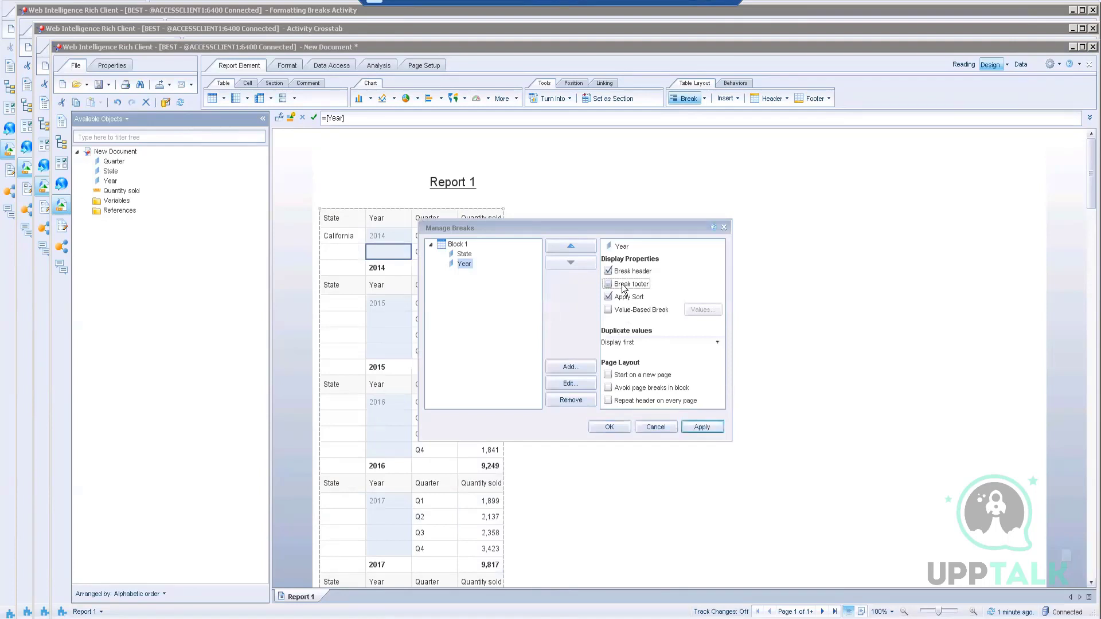
click(700, 426)
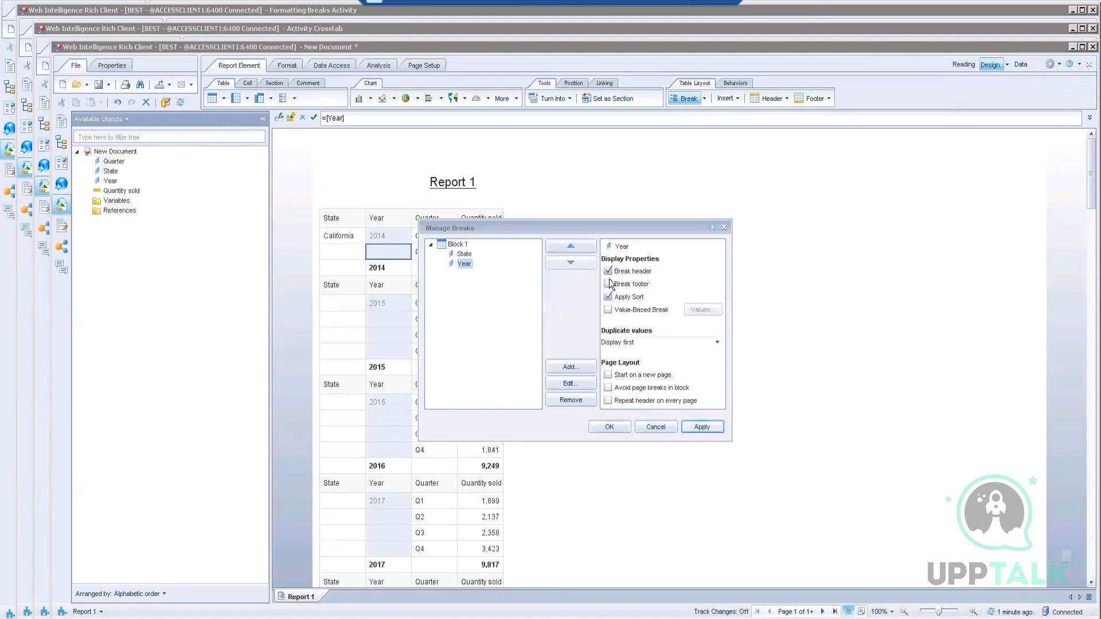
drag(567, 226, 694, 206)
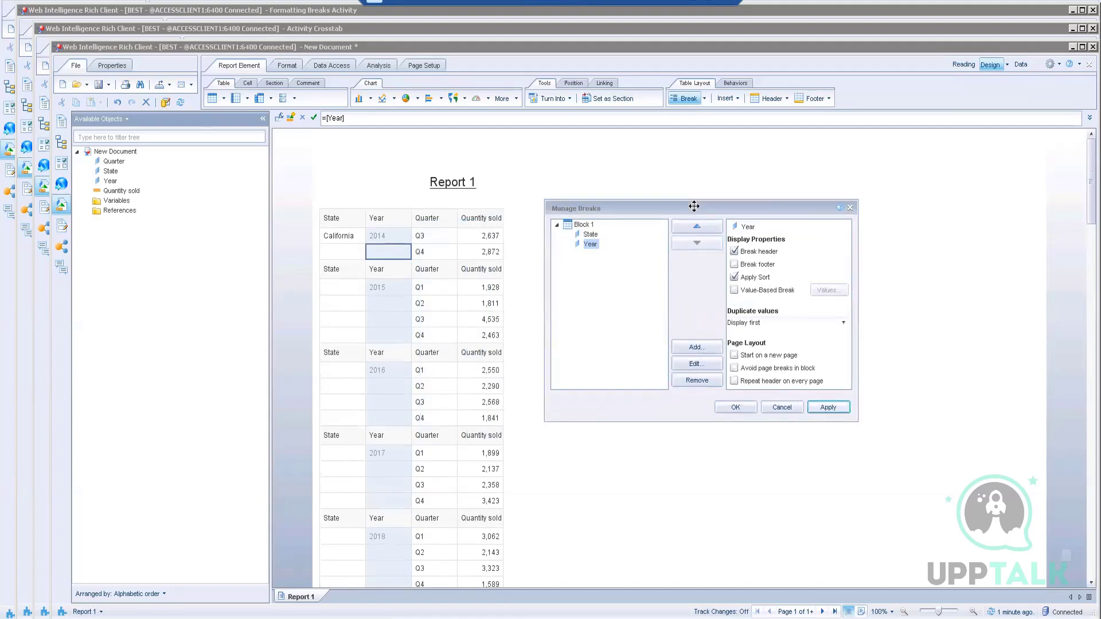
click(597, 234)
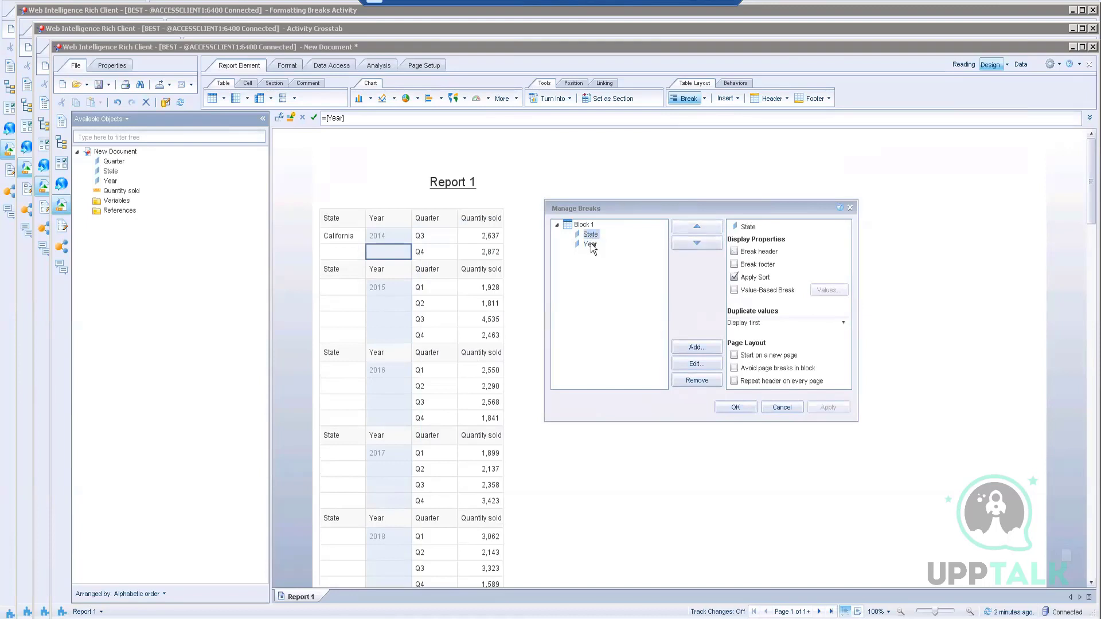
click(590, 243)
click(741, 252)
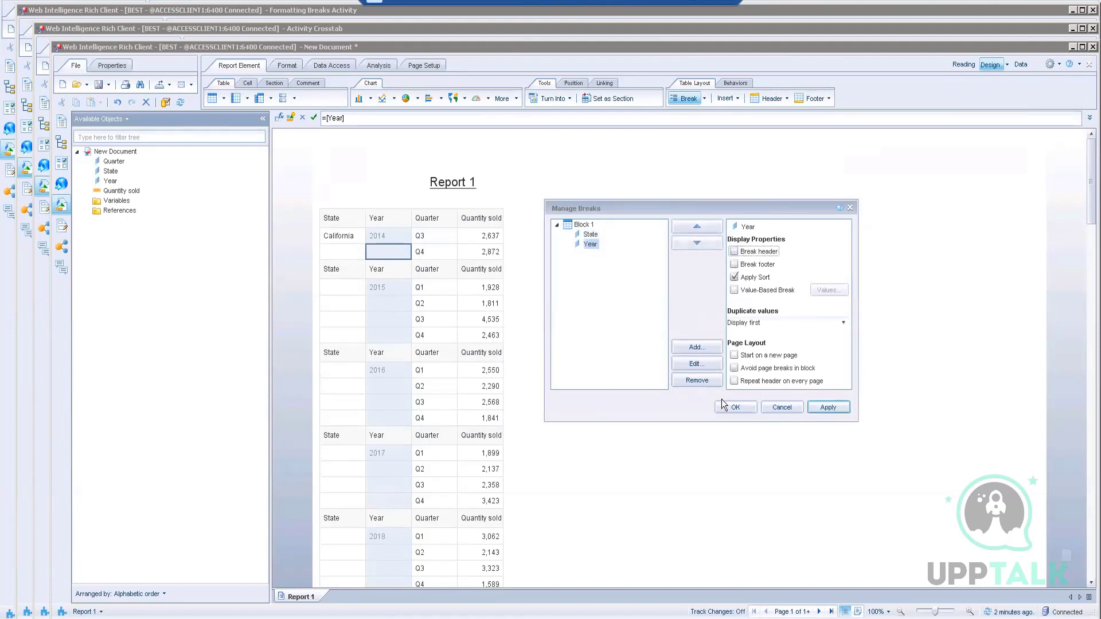
click(735, 407)
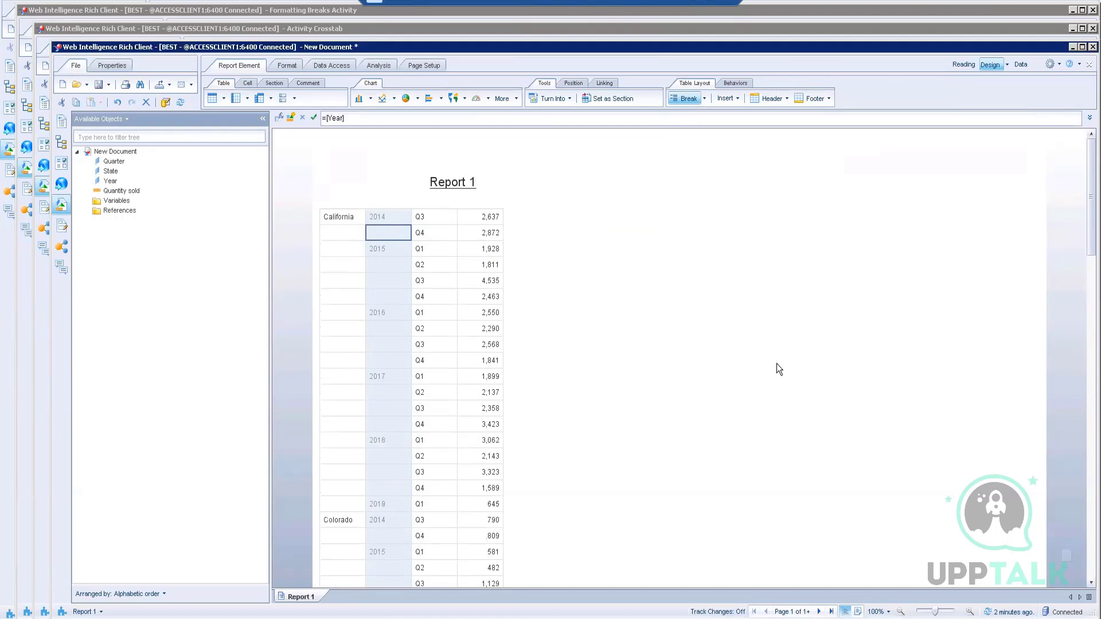
click(345, 266)
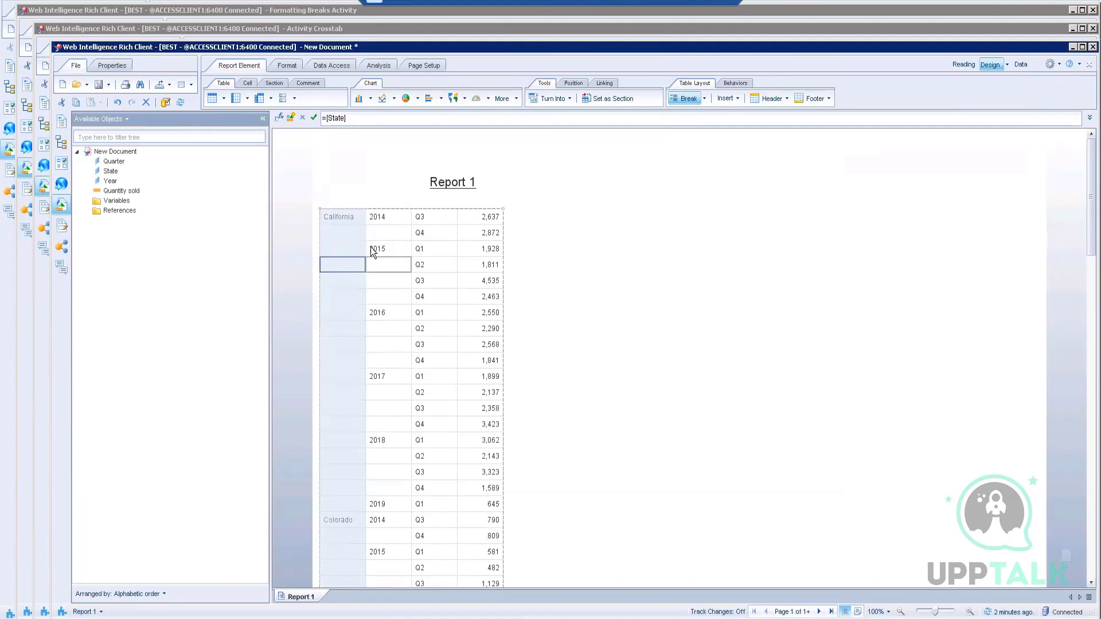
Step: Give the State break a header row and merge duplicate State values
click(592, 365)
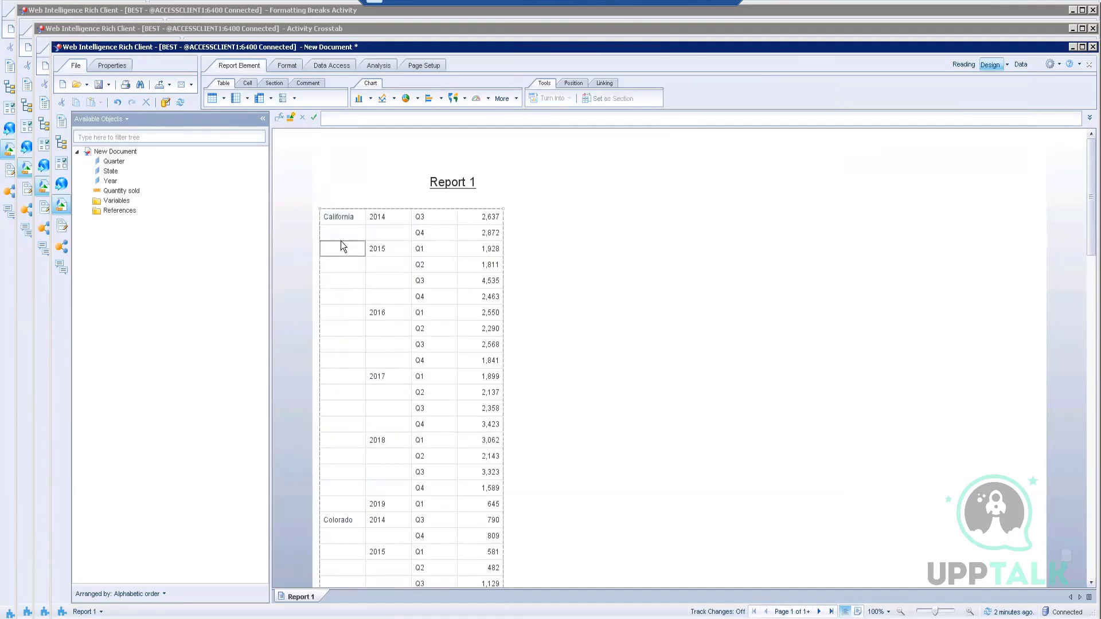
click(343, 327)
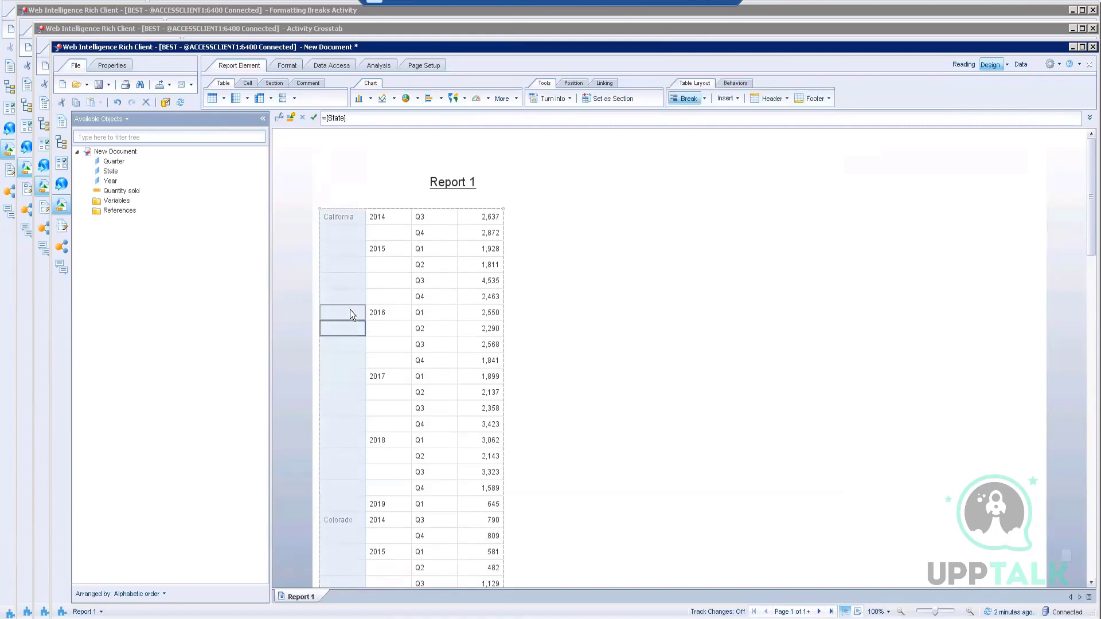
right_click(350, 309)
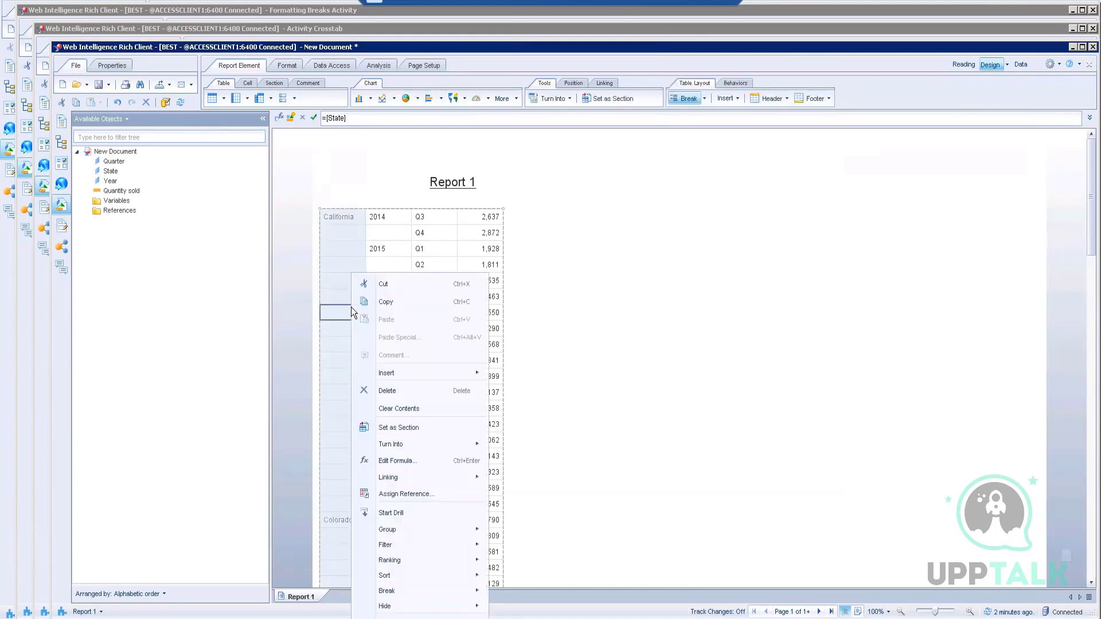
mouse_move(392, 590)
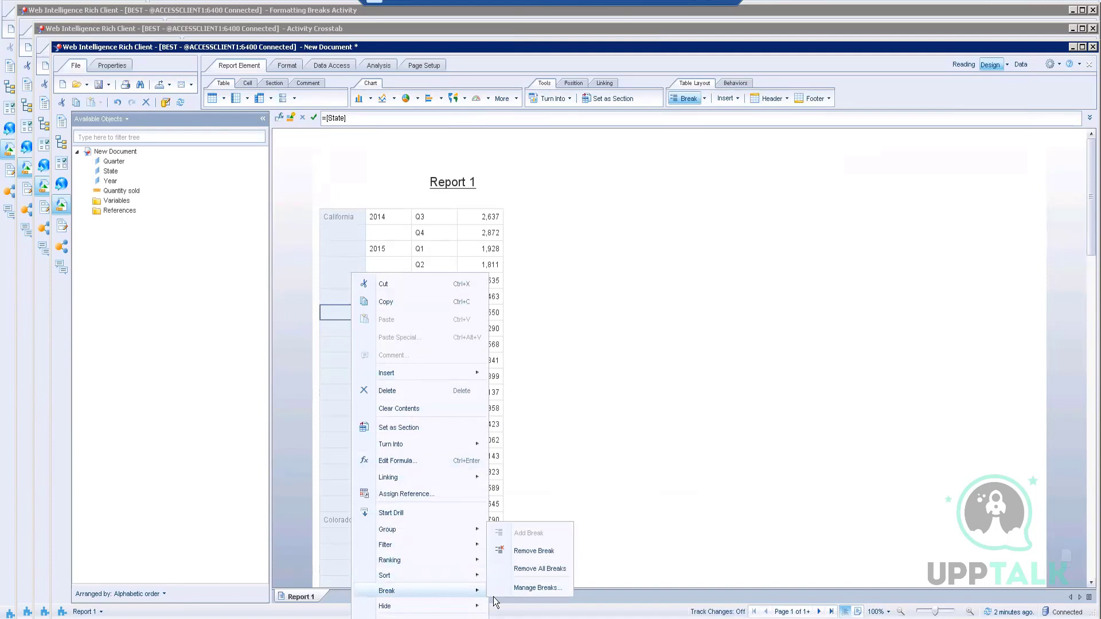
click(533, 588)
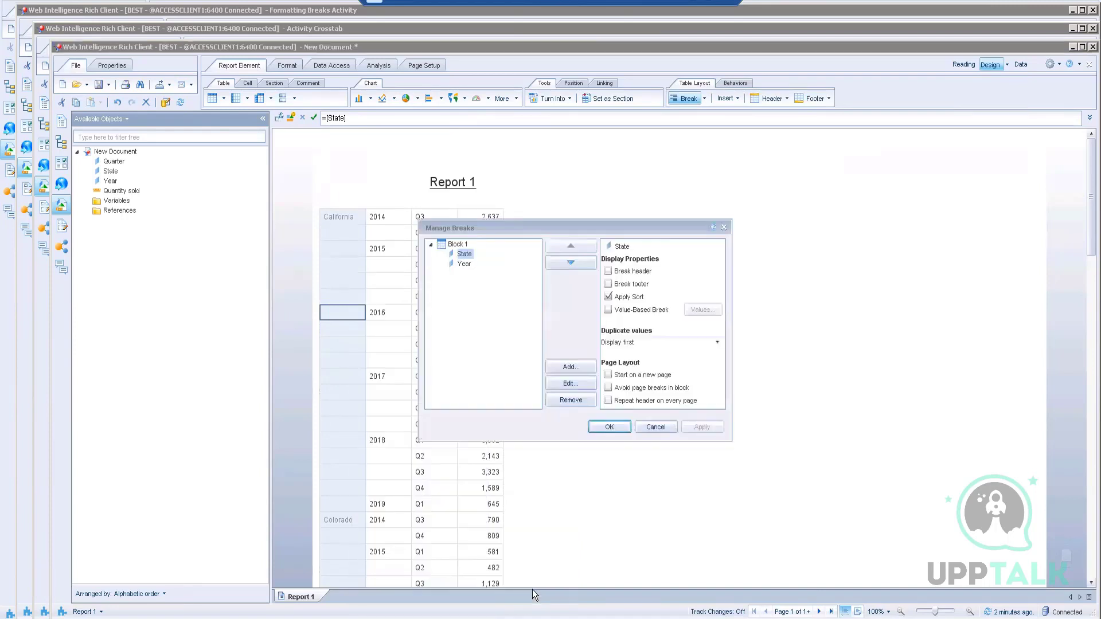
click(623, 271)
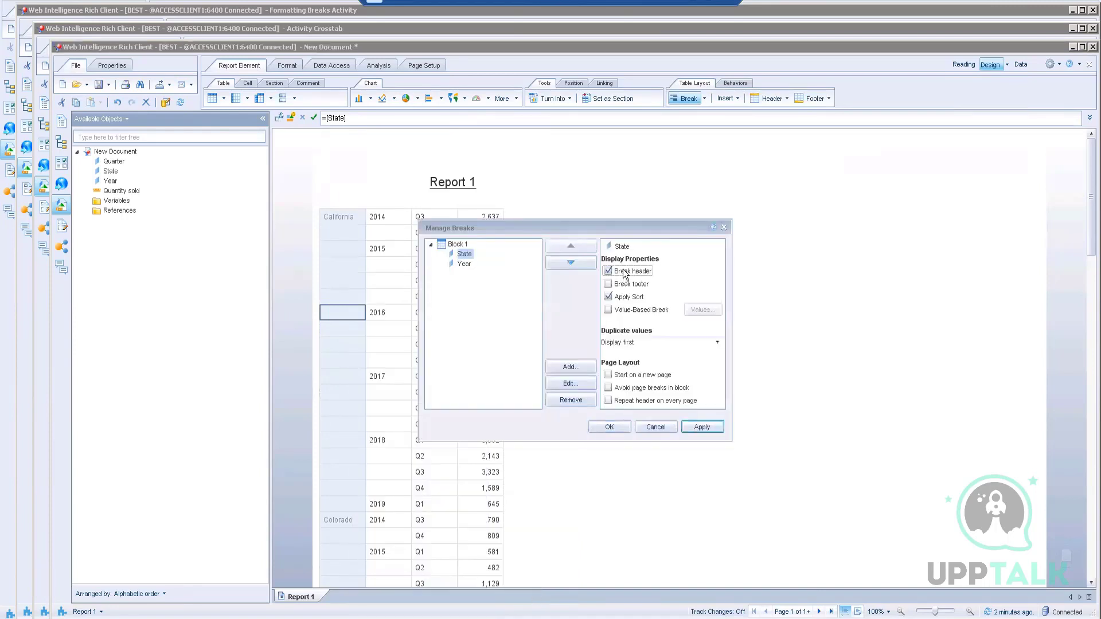
click(631, 343)
click(611, 375)
click(702, 428)
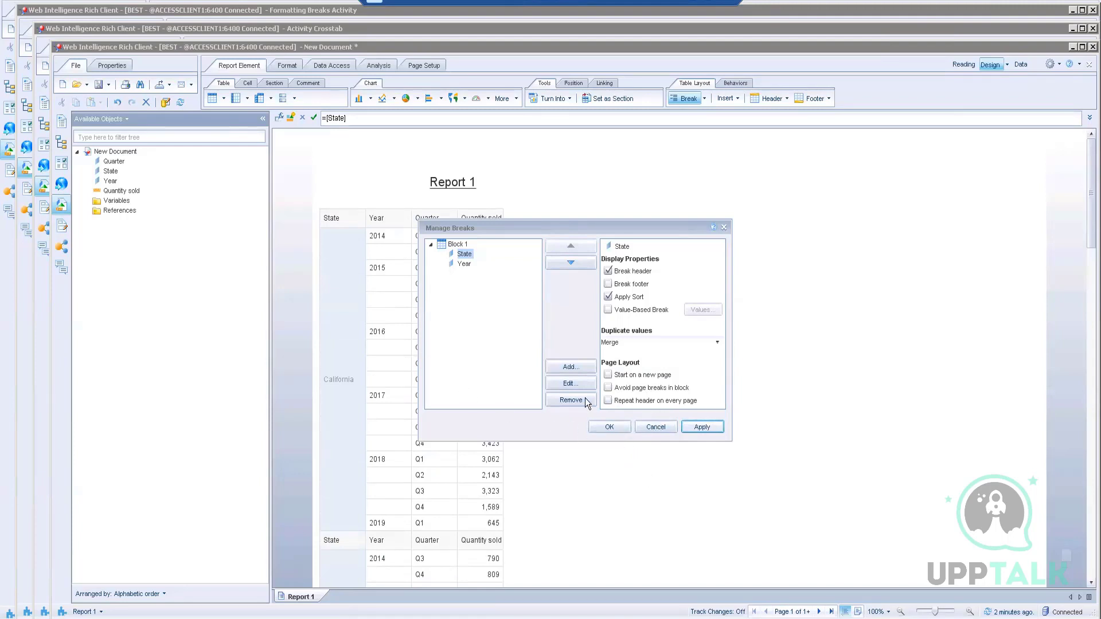
click(604, 427)
Step: Set the Year break to merge duplicate Year values
click(395, 314)
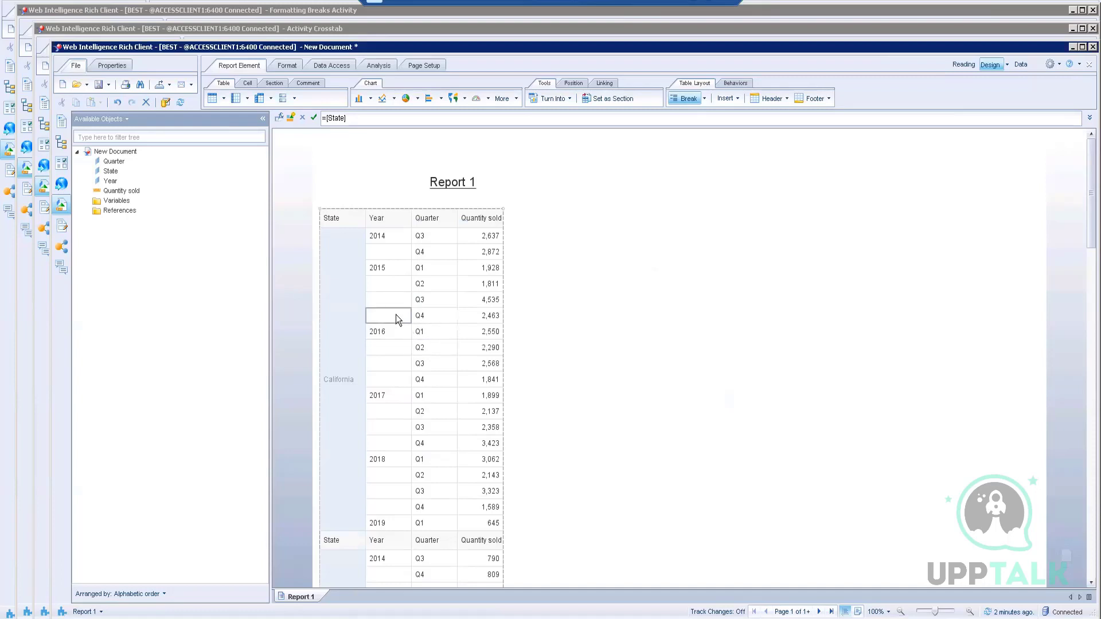
right_click(395, 315)
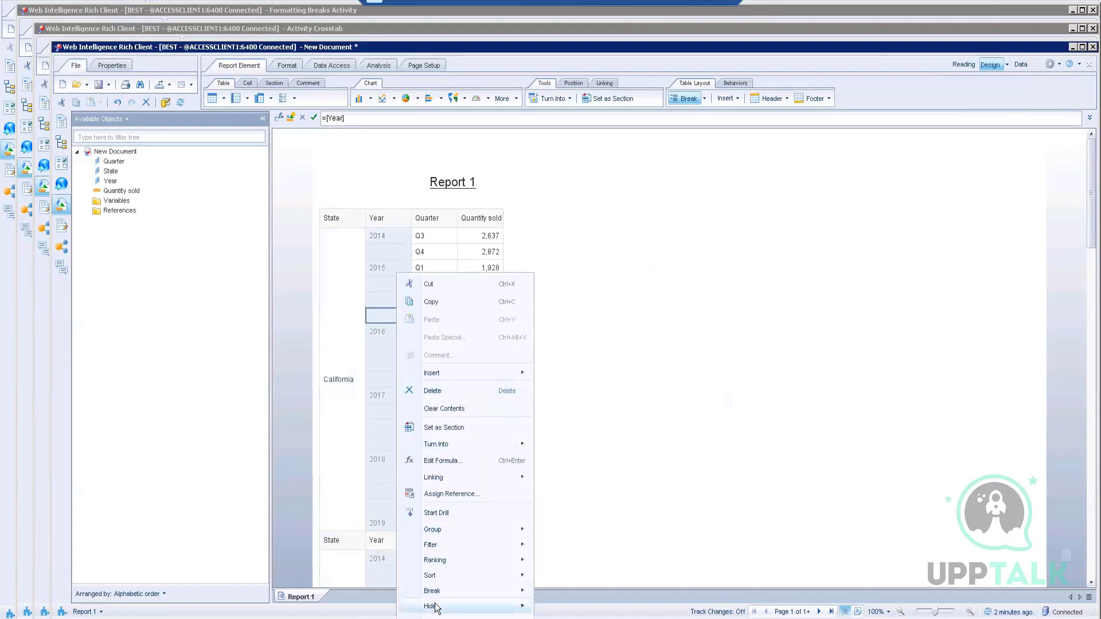
mouse_move(436, 596)
click(580, 591)
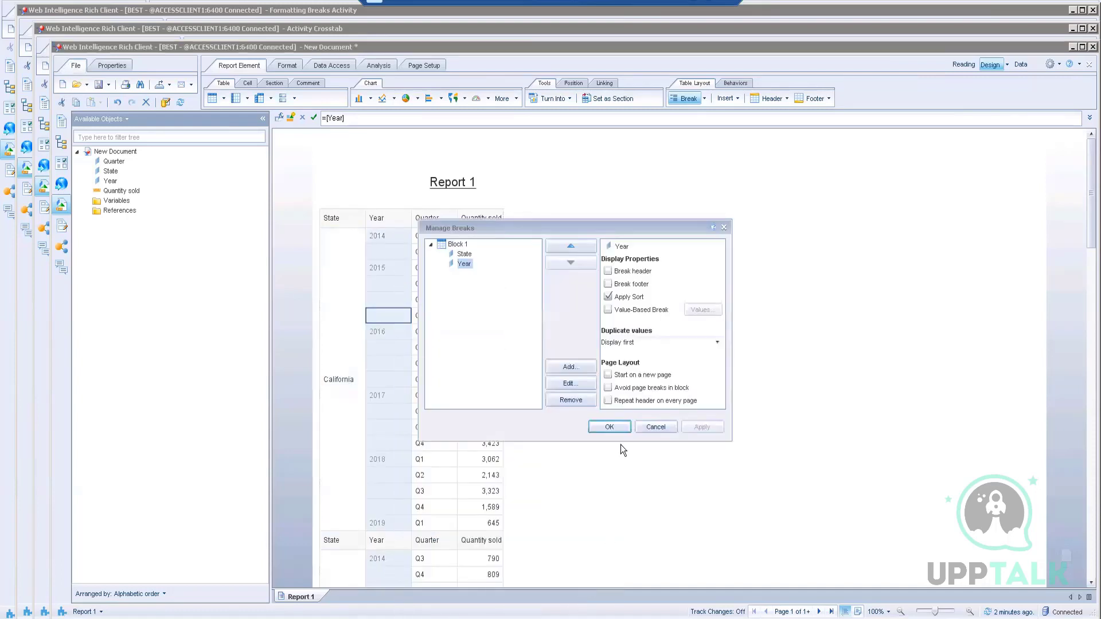
click(647, 344)
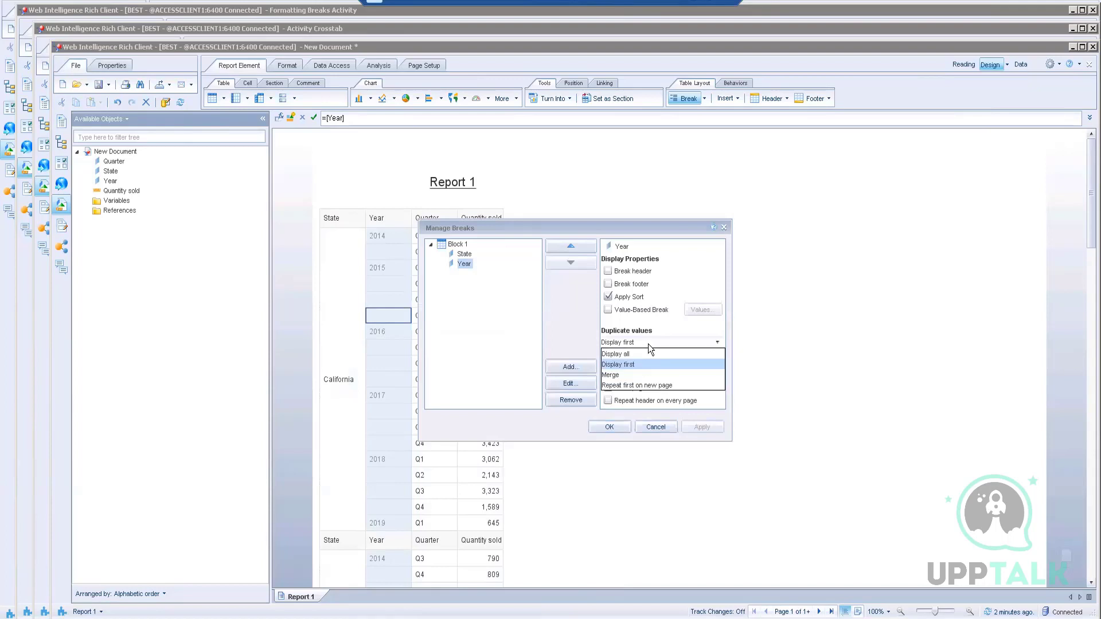
click(611, 366)
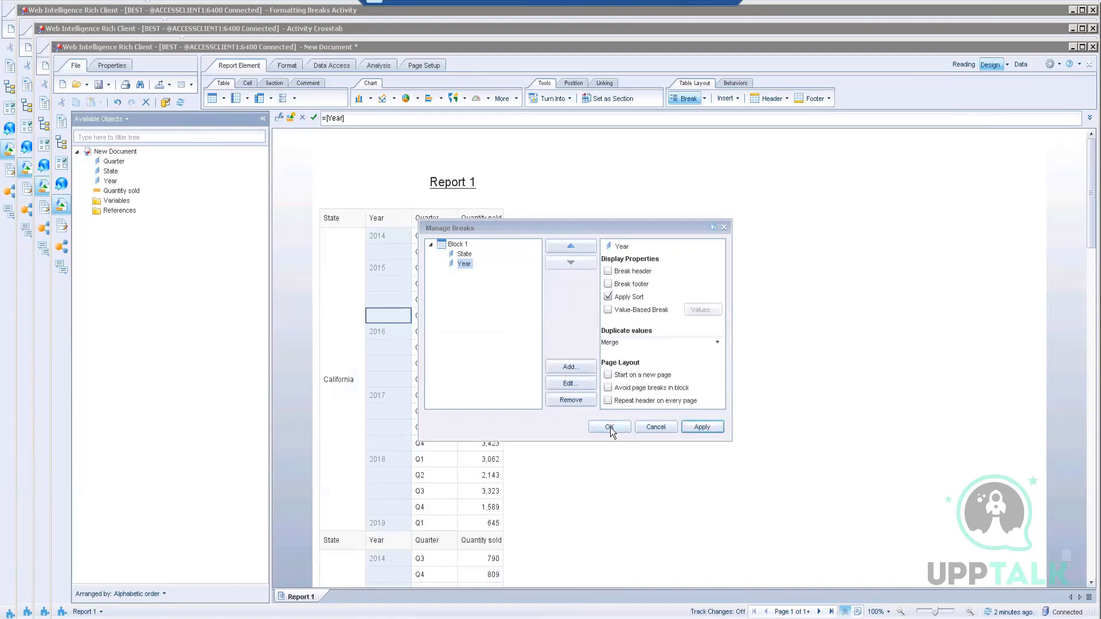
click(609, 427)
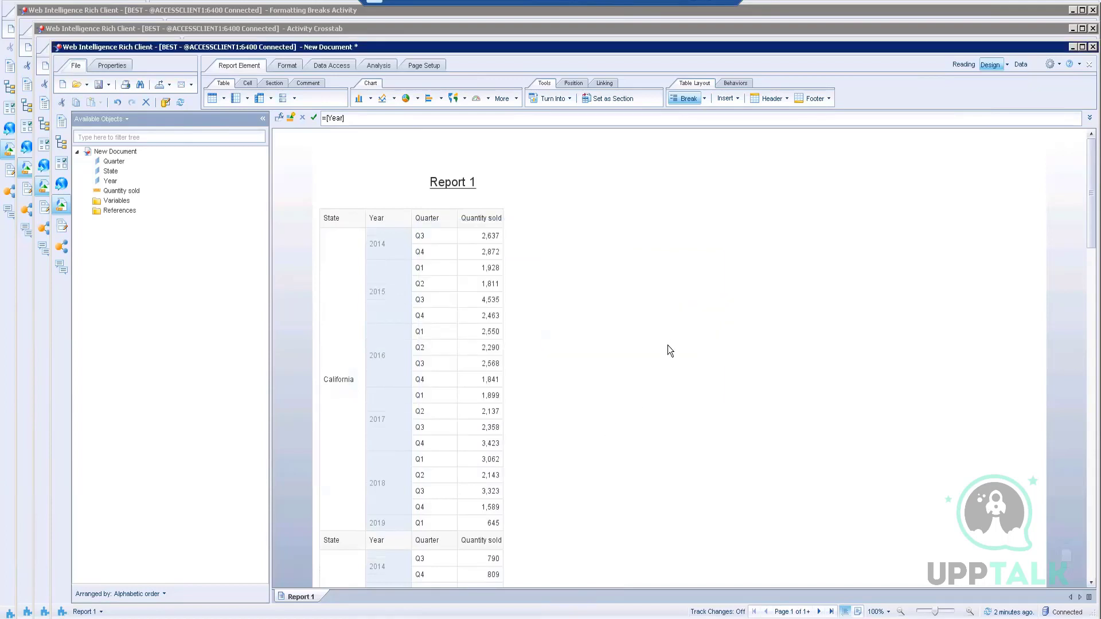
click(667, 345)
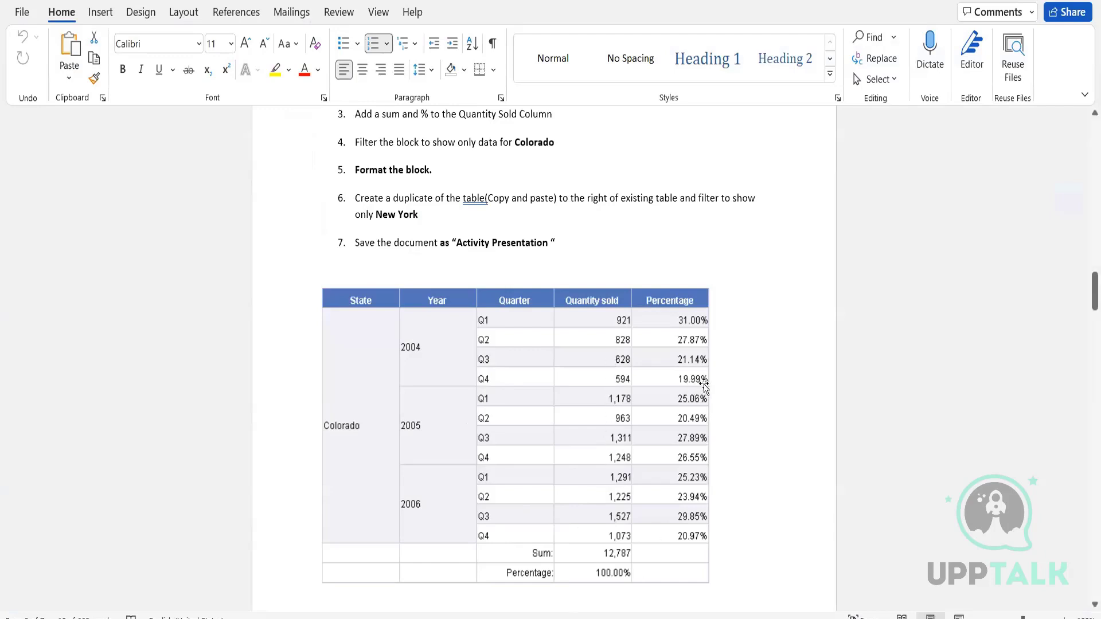
scroll(523, 229, up, 1)
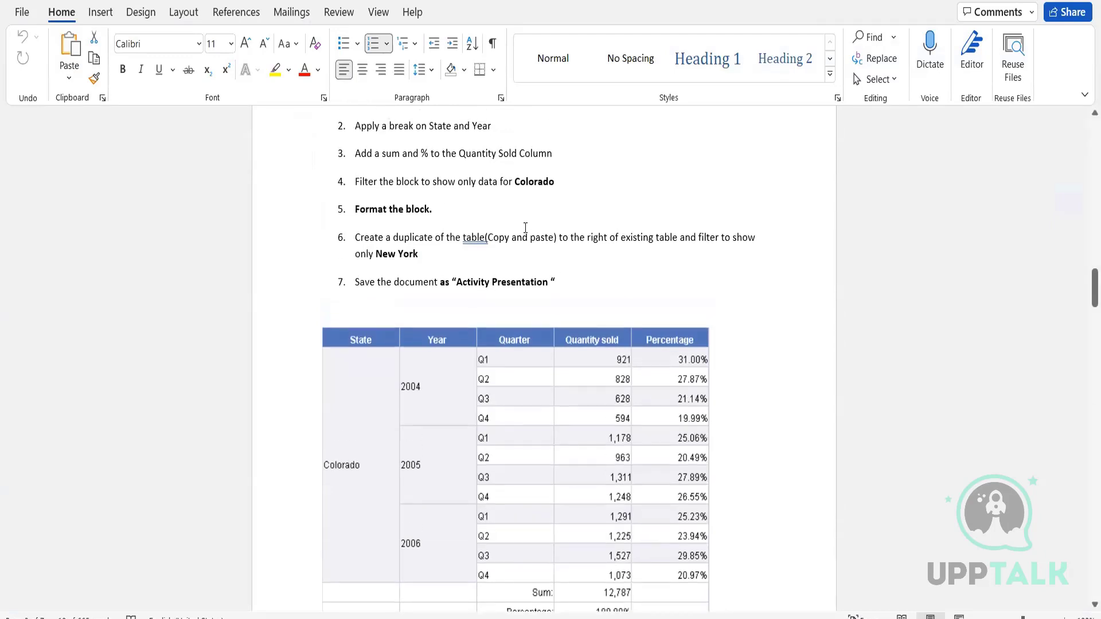
scroll(525, 228, up, 1)
scroll(525, 227, down, 1)
scroll(525, 227, up, 2)
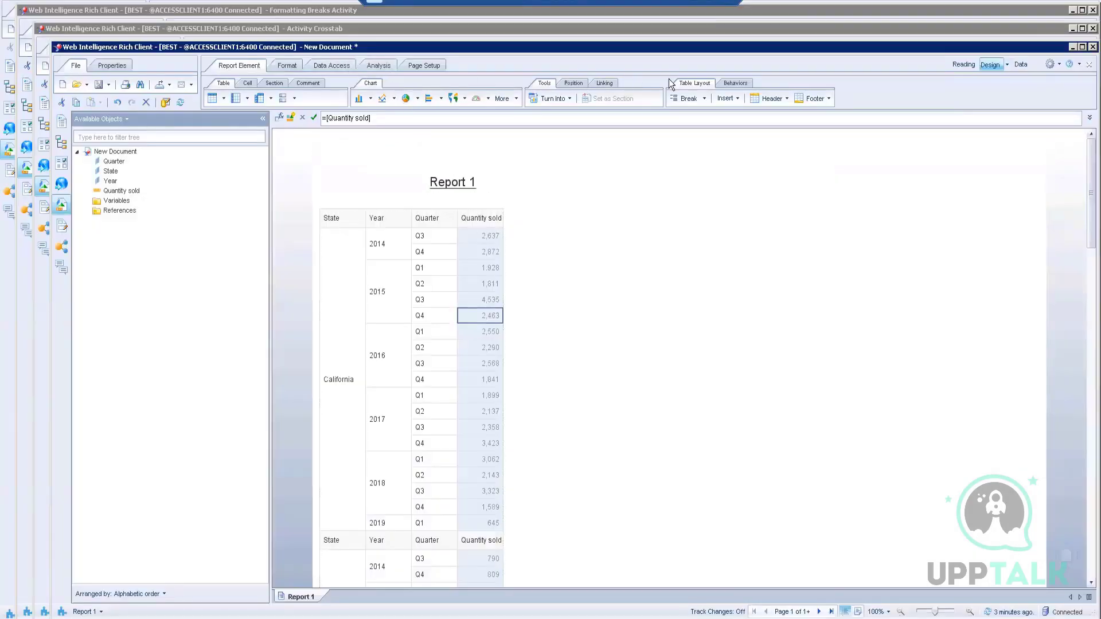
Step: Add a Sum calculation to the Quantity sold column
click(391, 65)
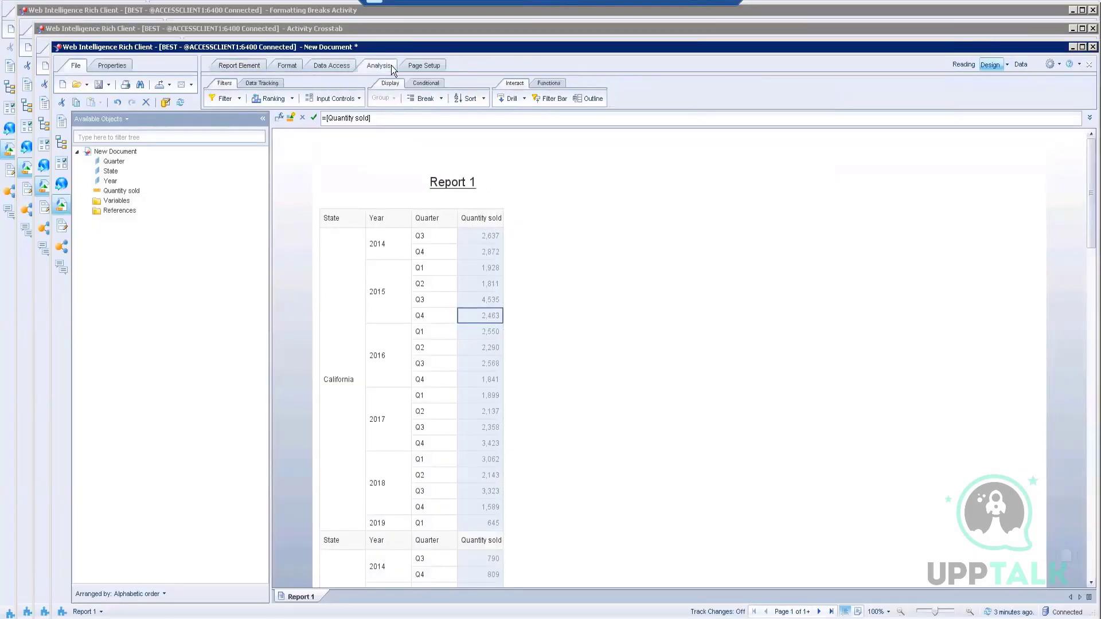
click(547, 84)
click(527, 102)
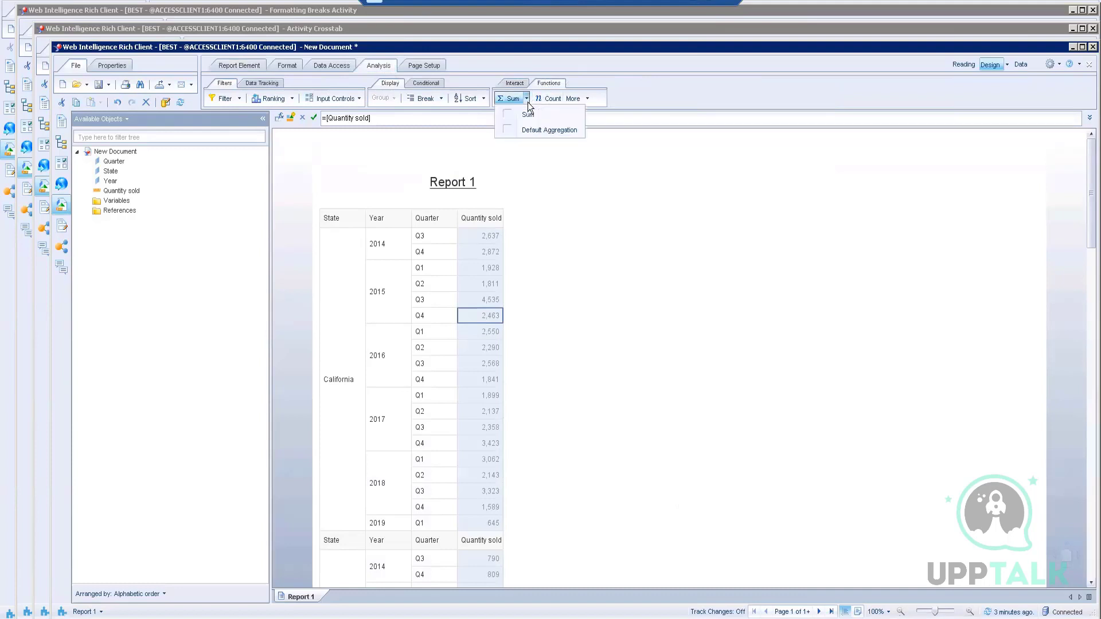
click(527, 118)
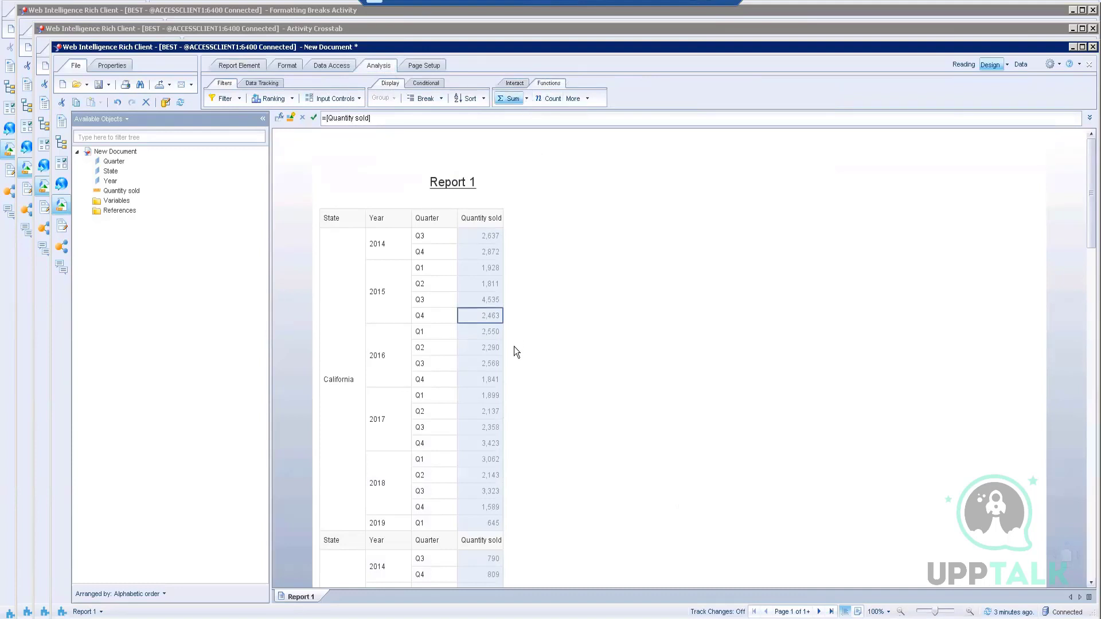
click(527, 103)
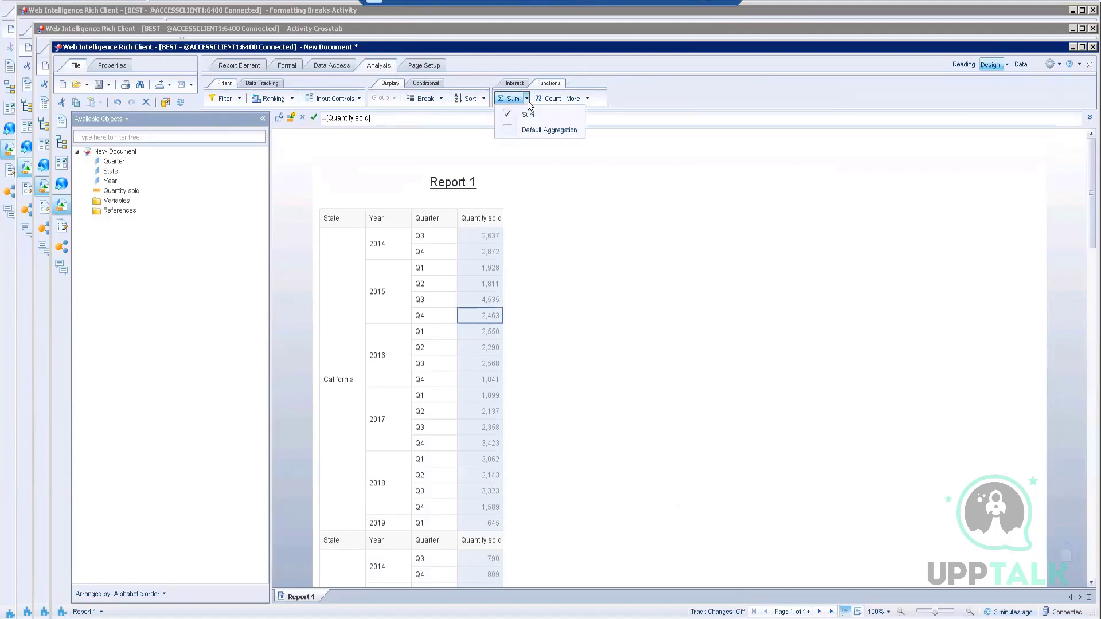
click(613, 270)
scroll(611, 287, down, 2)
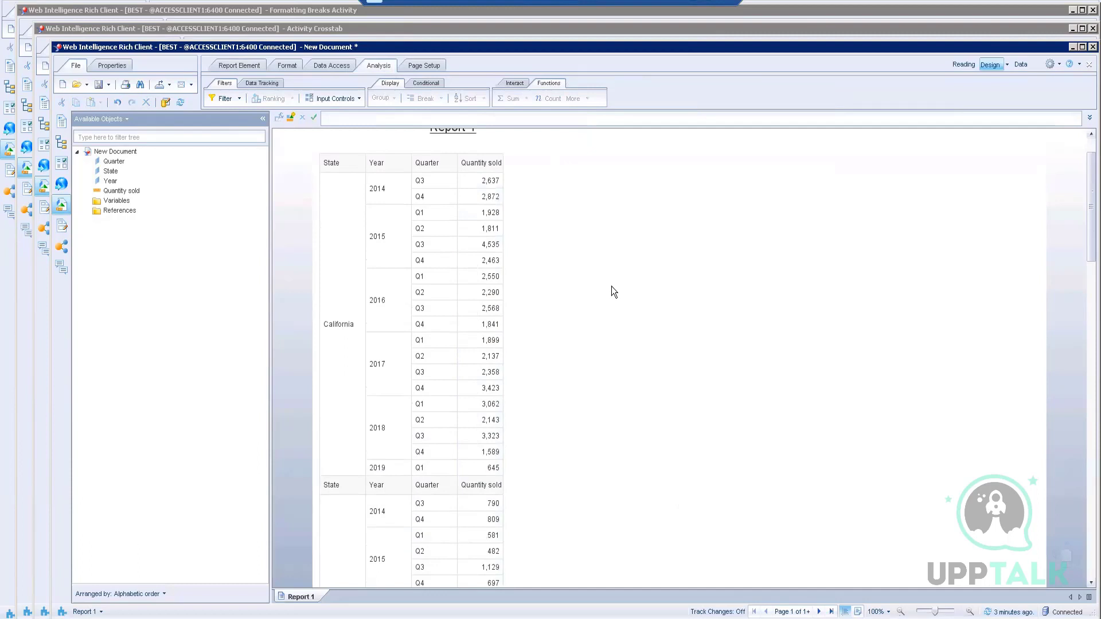
scroll(611, 287, down, 7)
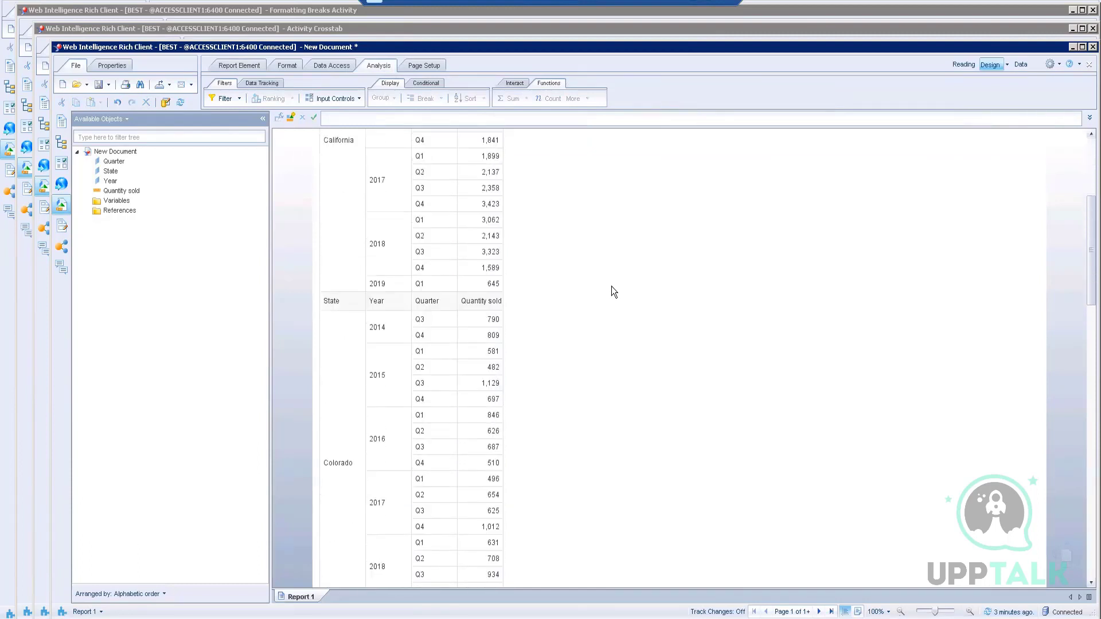
scroll(611, 287, up, 9)
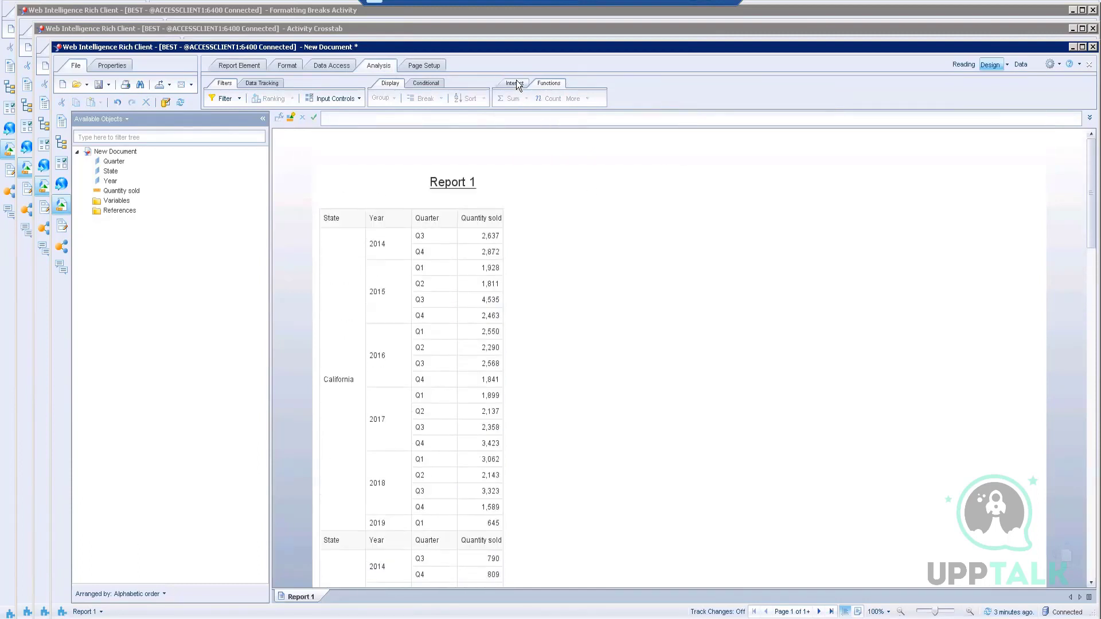
Step: Add a Percentage calculation column beside Quantity sold
click(487, 316)
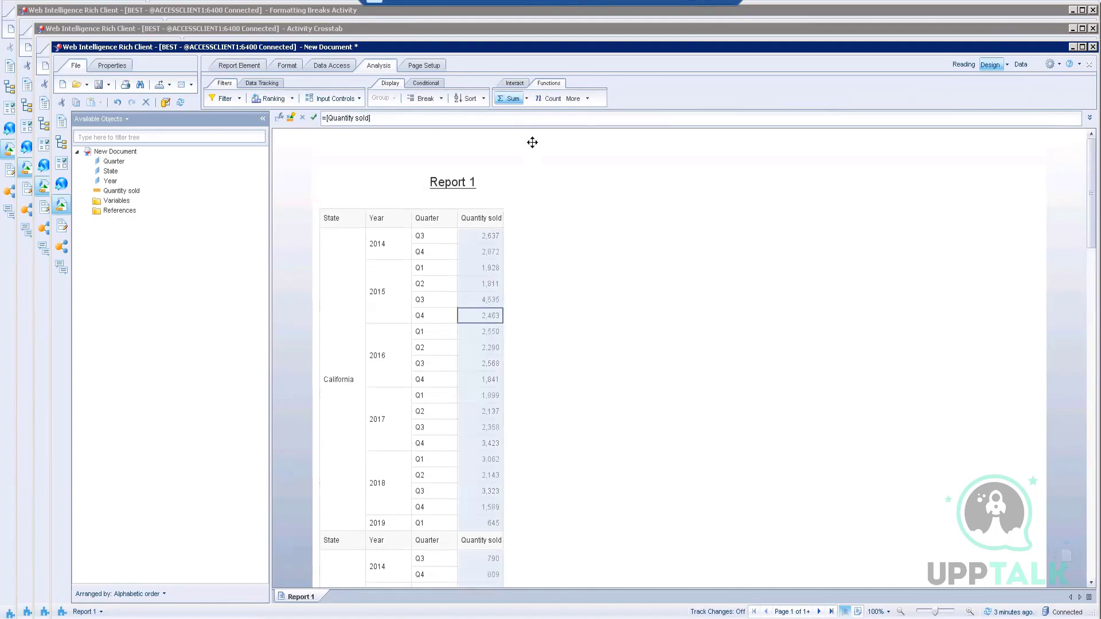
click(587, 99)
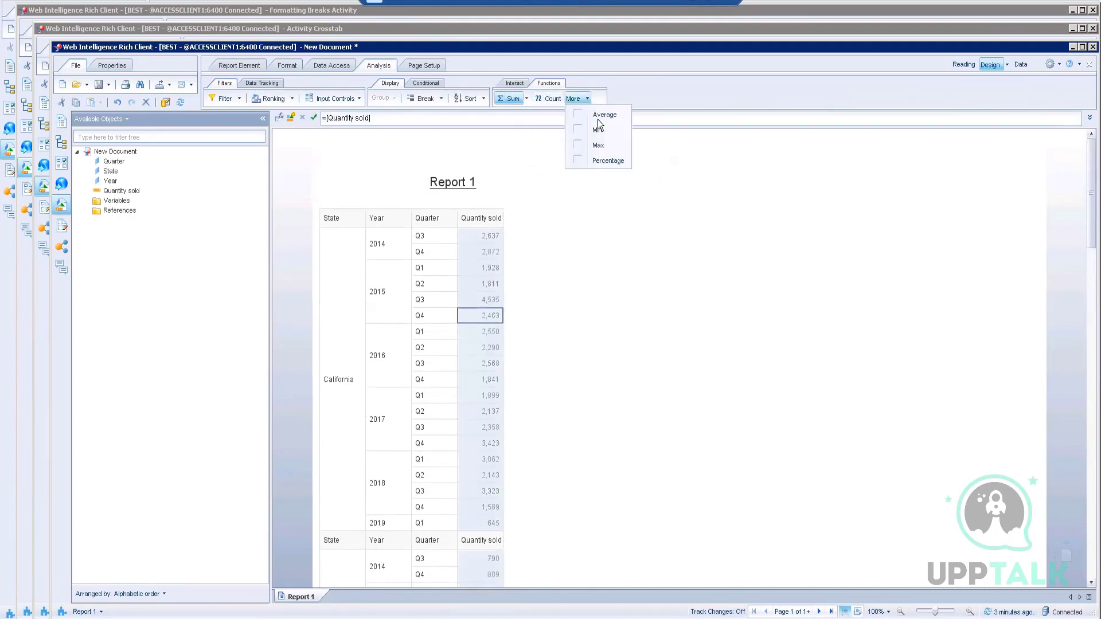
click(606, 161)
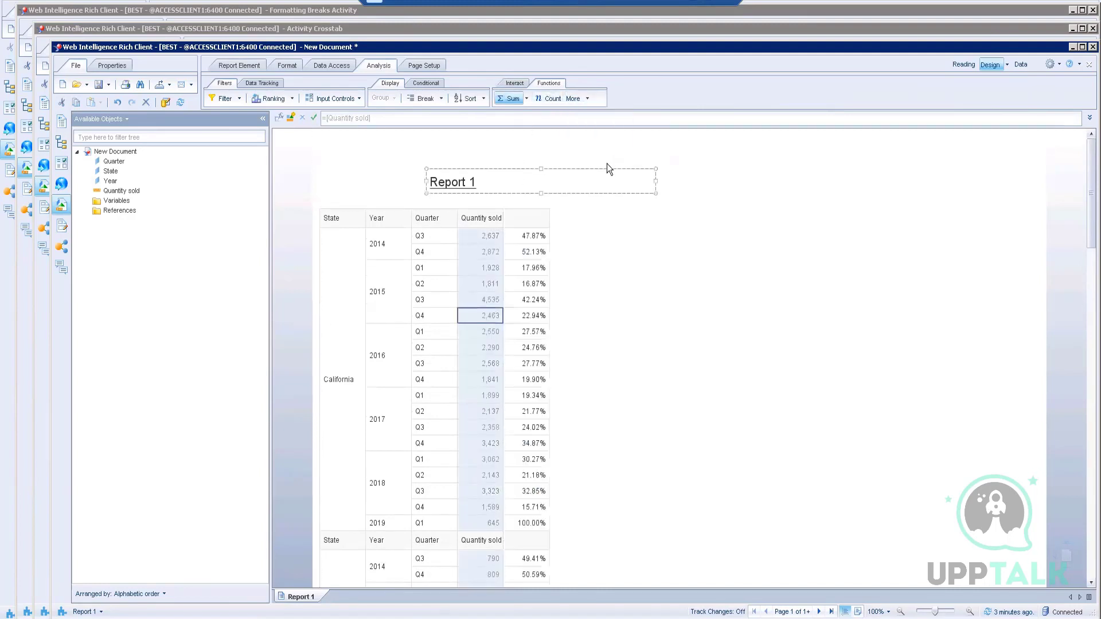
click(635, 317)
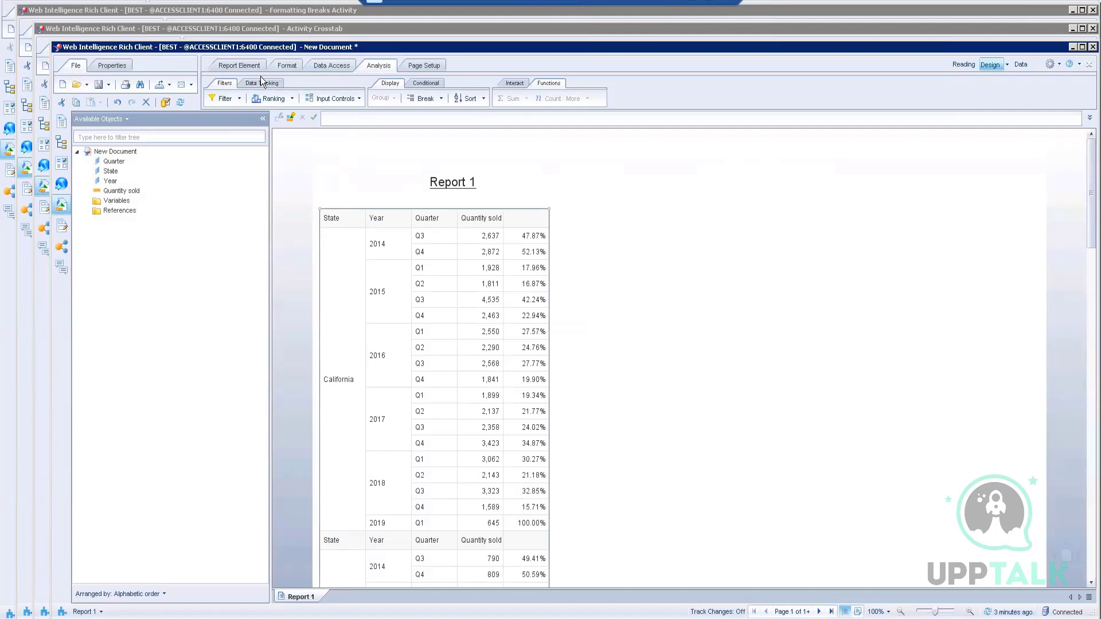
Step: Add a report filter on State with Colorado as the only selected value
click(231, 99)
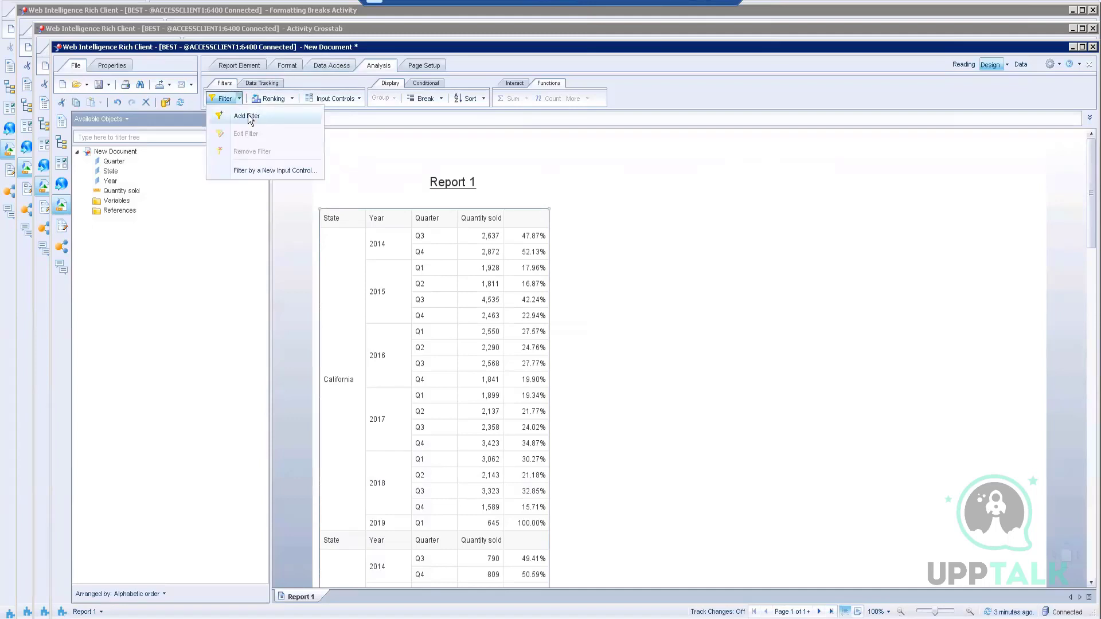
click(248, 115)
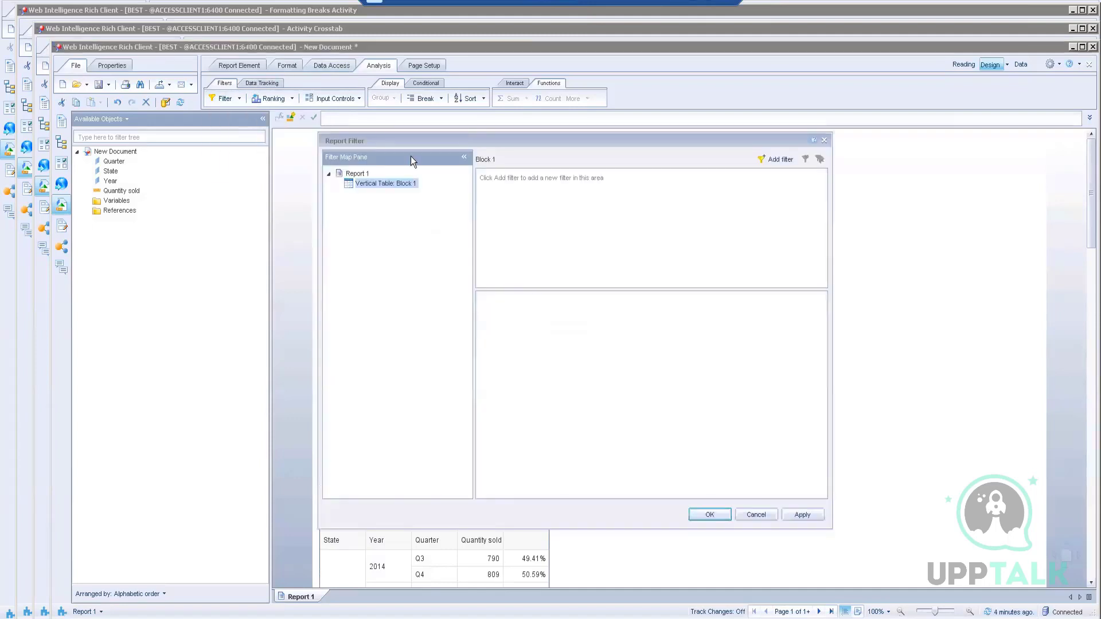
click(780, 159)
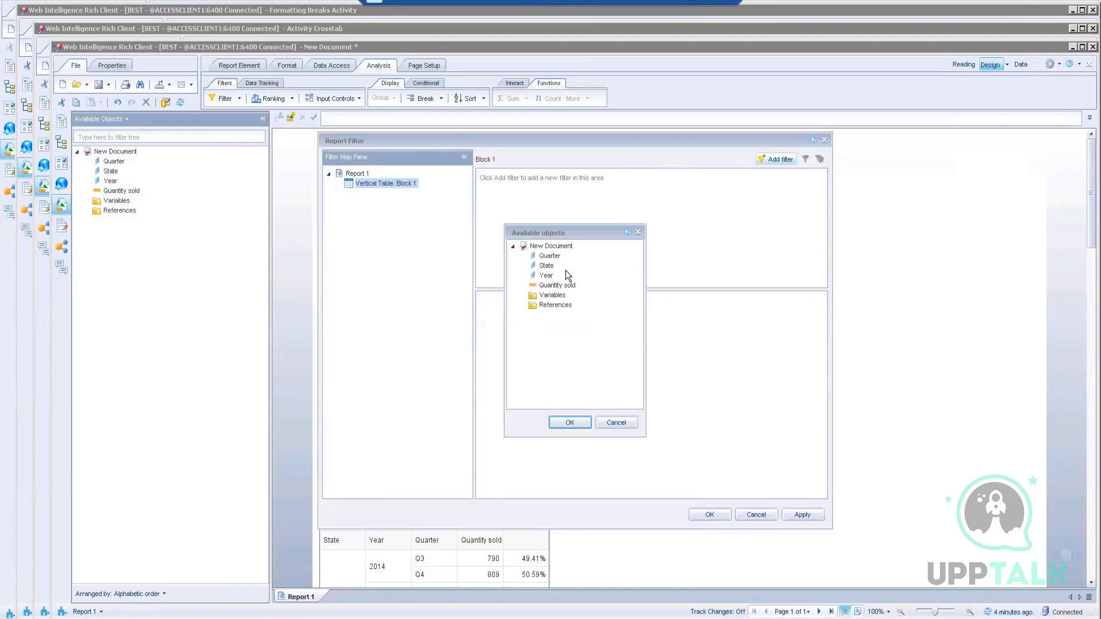
click(548, 267)
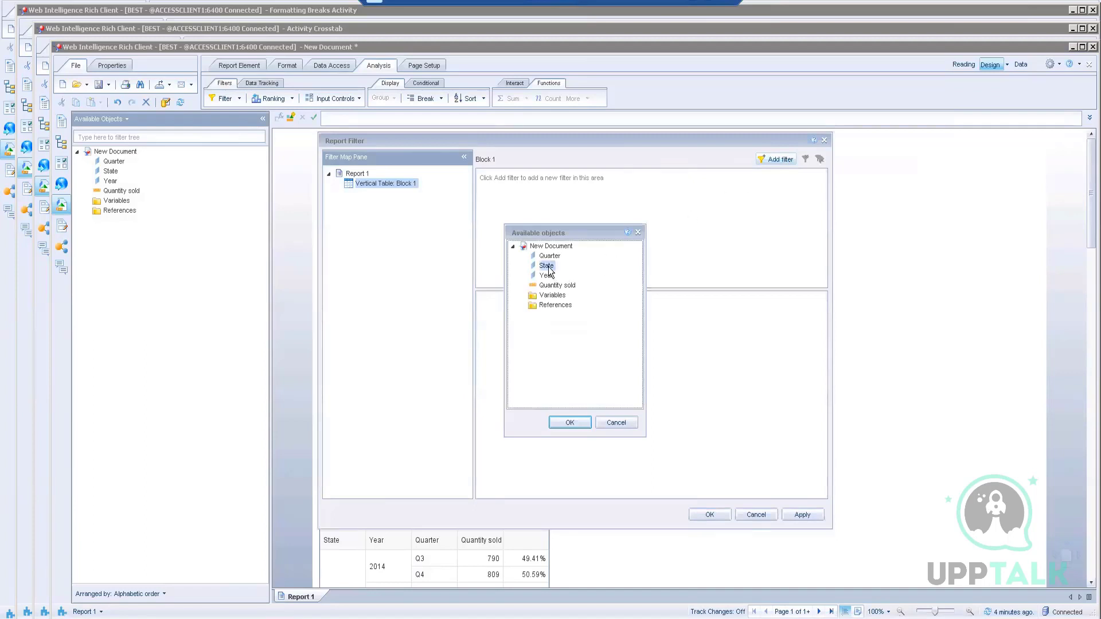
double_click(548, 268)
click(507, 356)
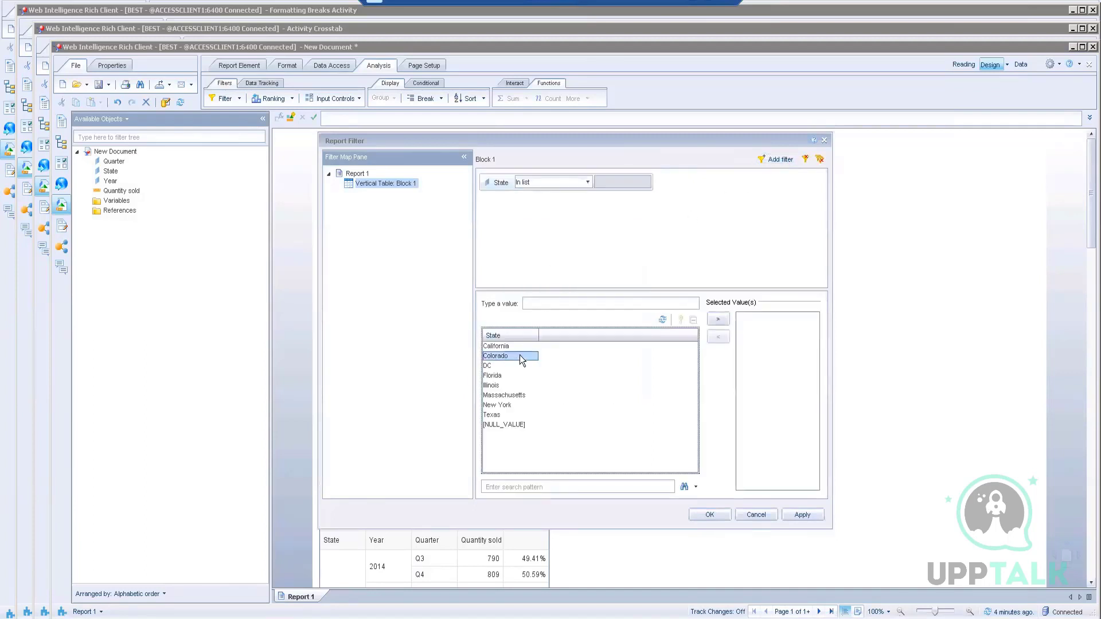
click(718, 319)
click(710, 514)
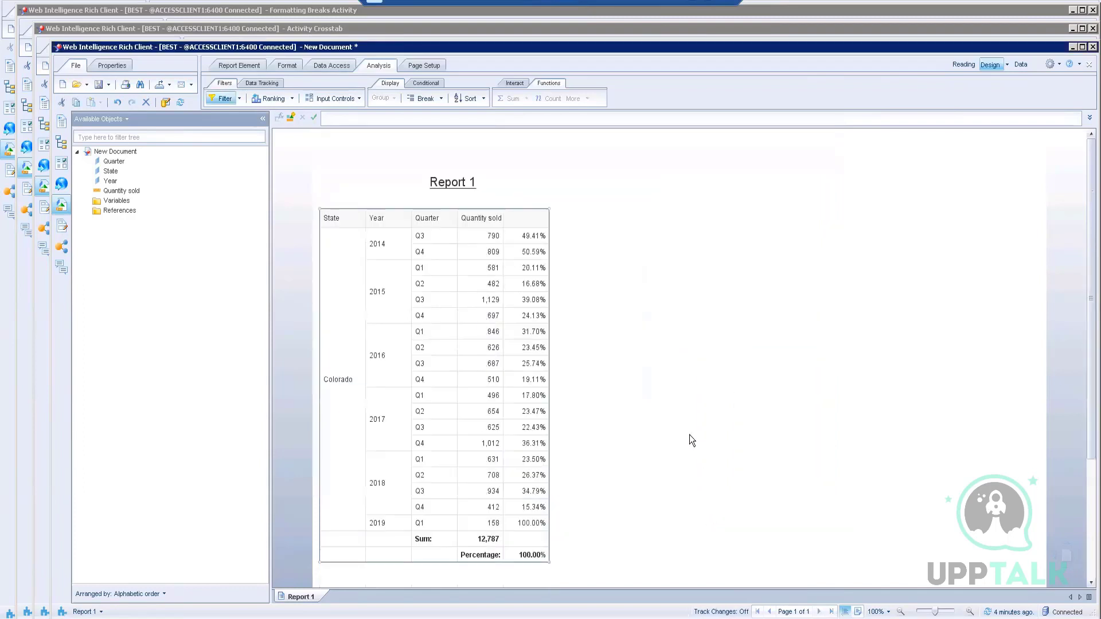
click(697, 12)
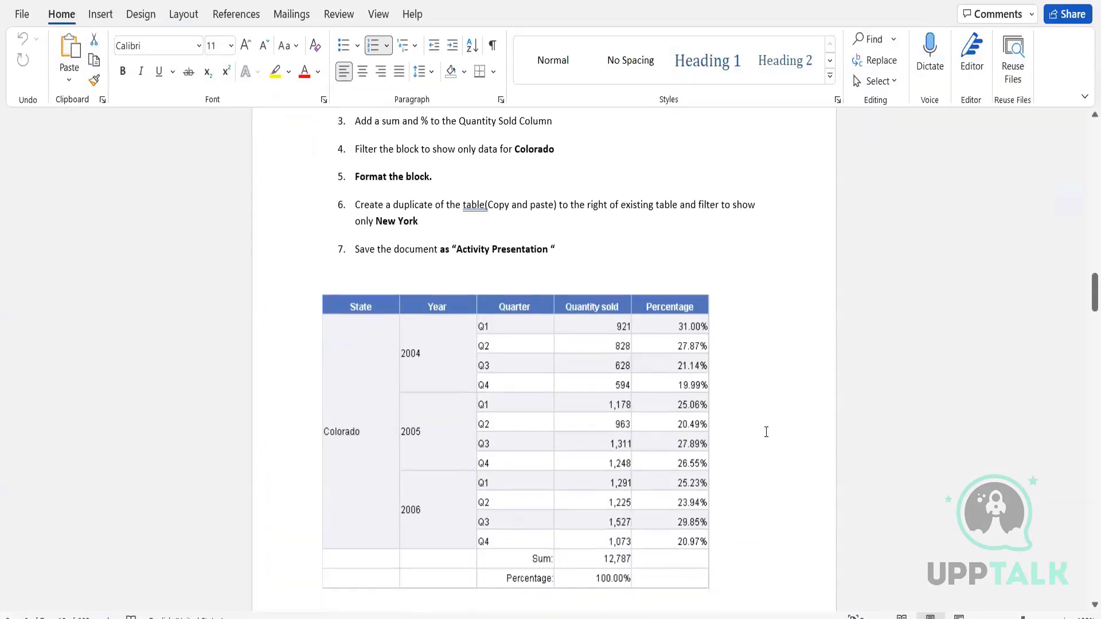
scroll(765, 431, down, 2)
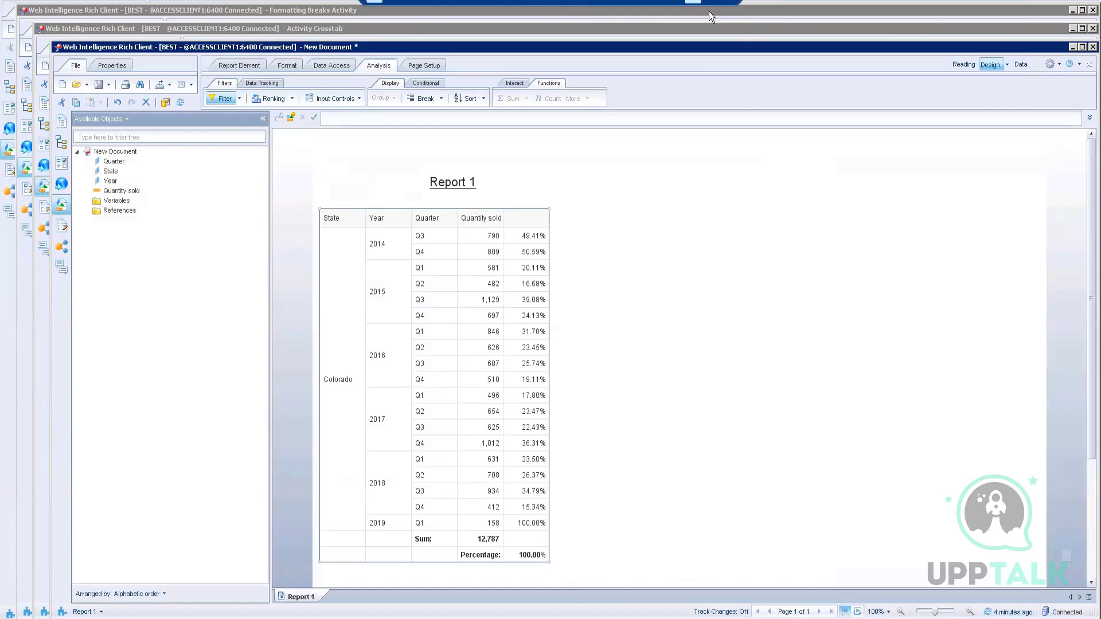
click(693, 2)
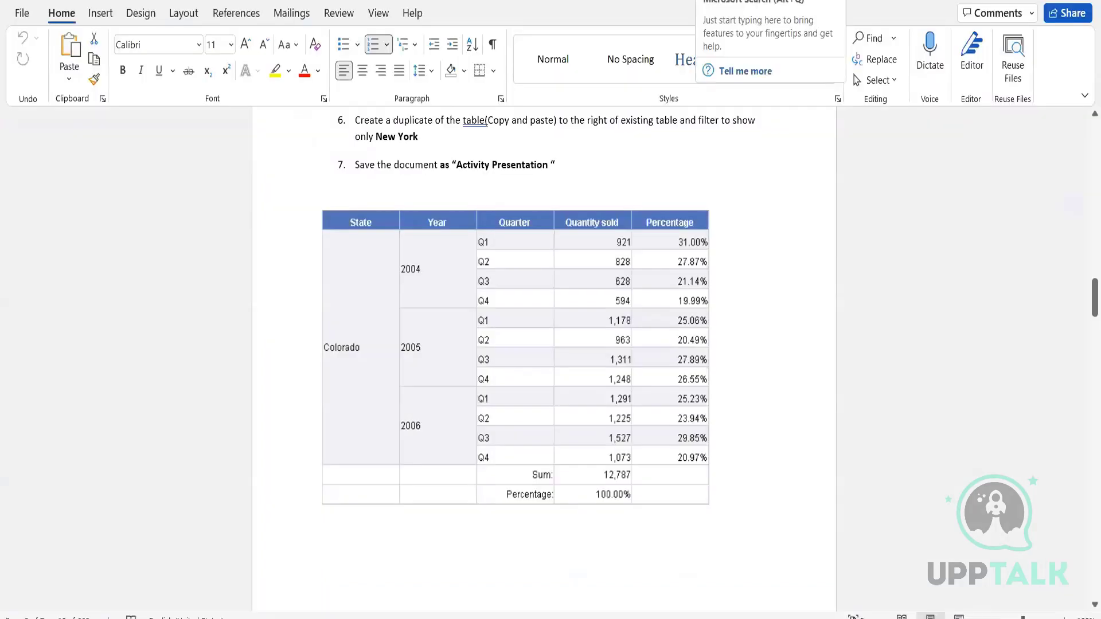
scroll(723, 363, up, 2)
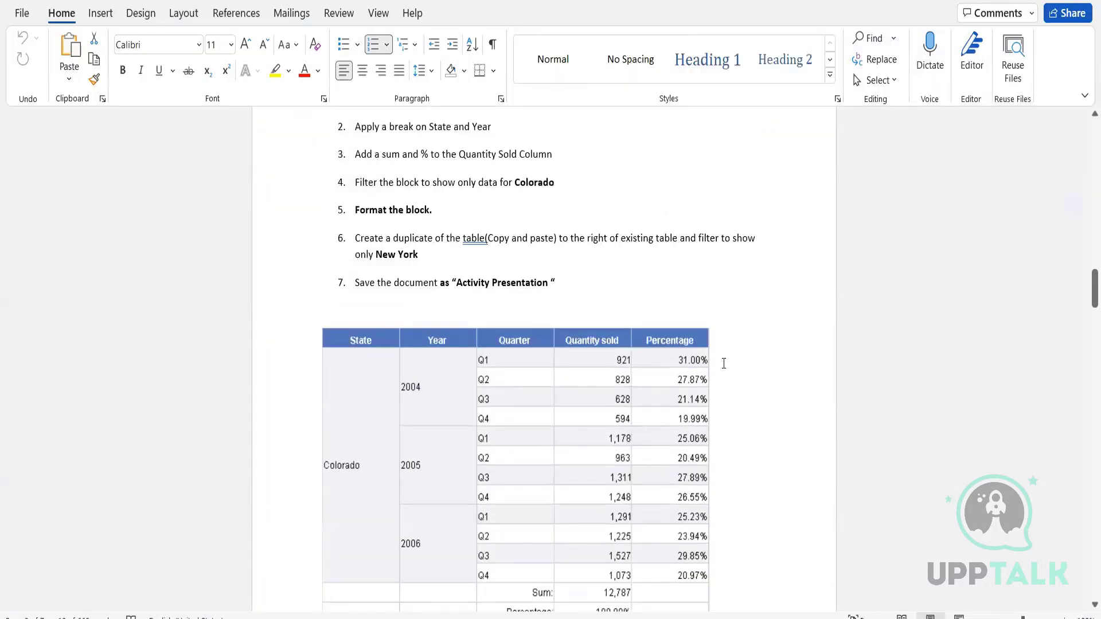
scroll(723, 364, up, 3)
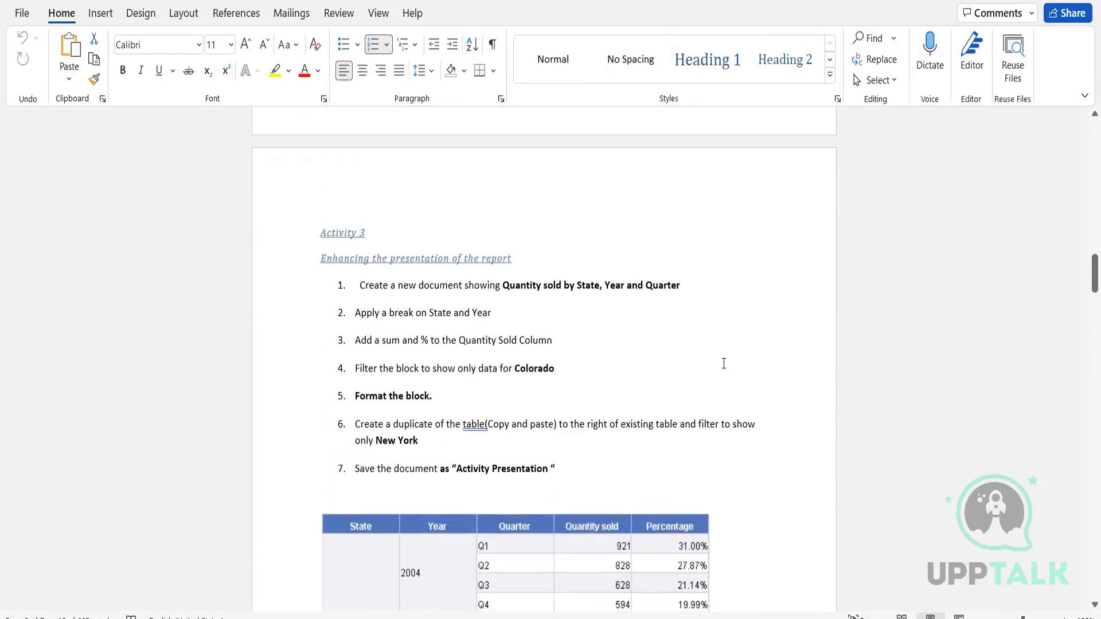
scroll(723, 363, down, 2)
scroll(724, 363, down, 6)
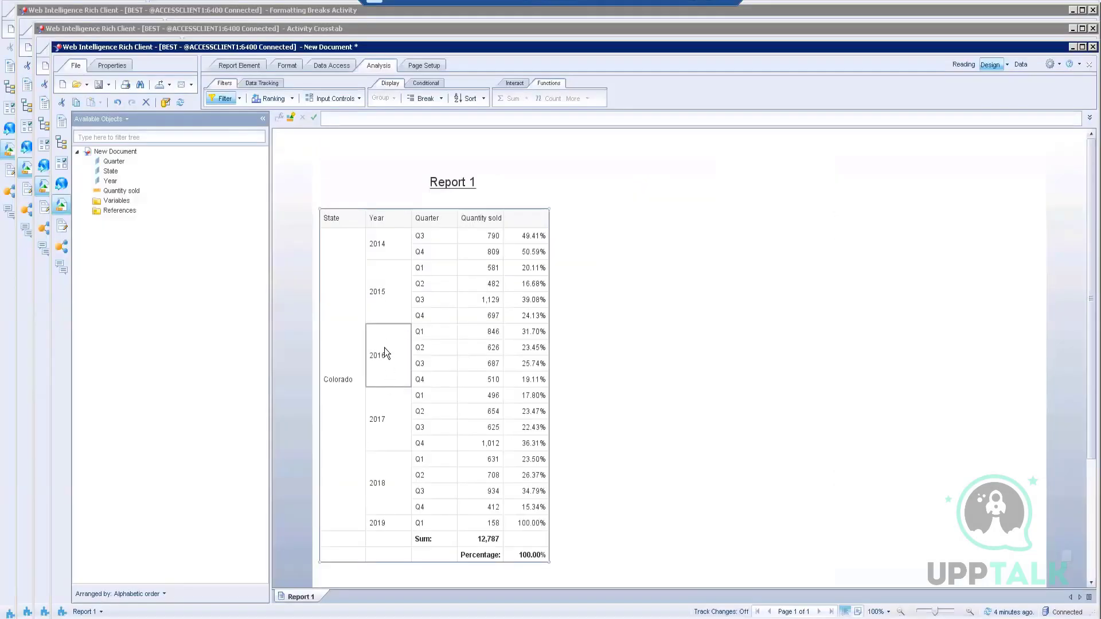
click(326, 65)
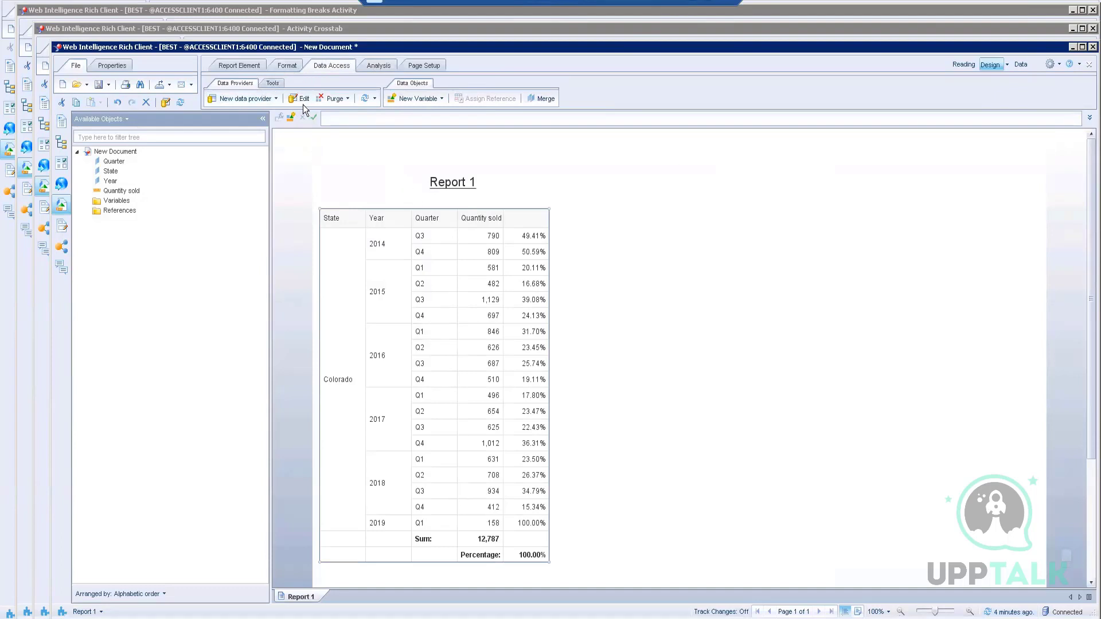
click(378, 64)
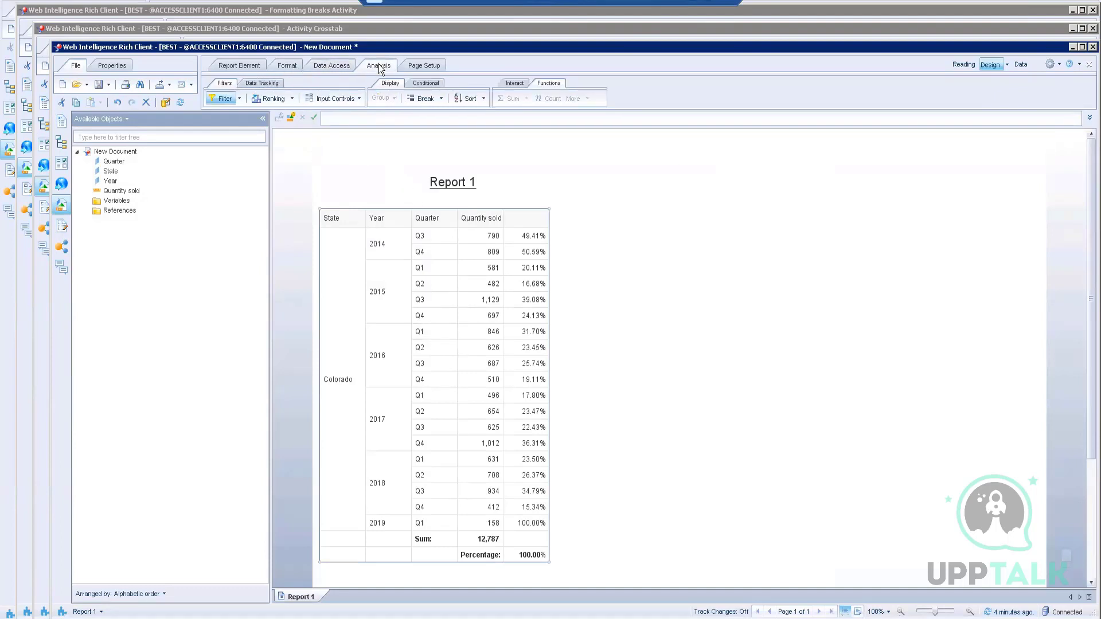
click(239, 99)
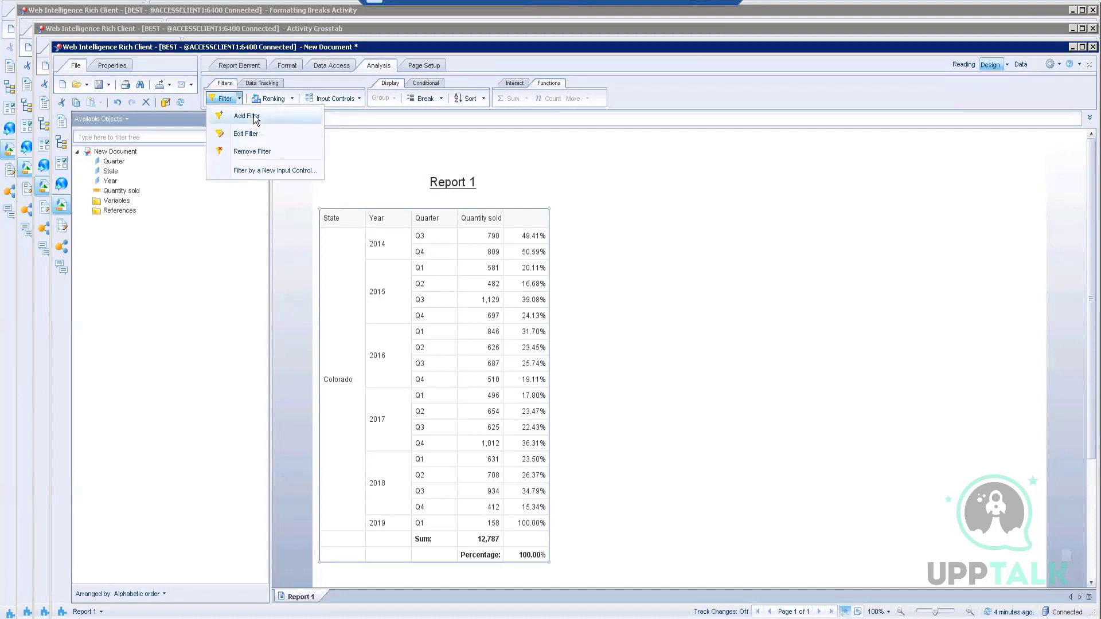
click(253, 115)
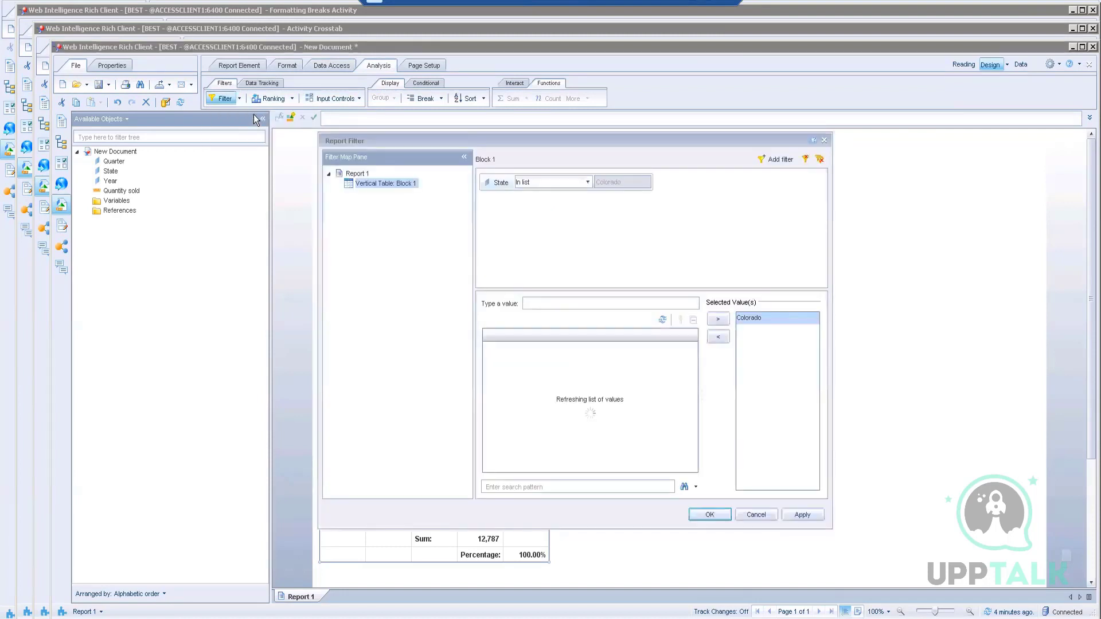
click(776, 159)
double_click(547, 276)
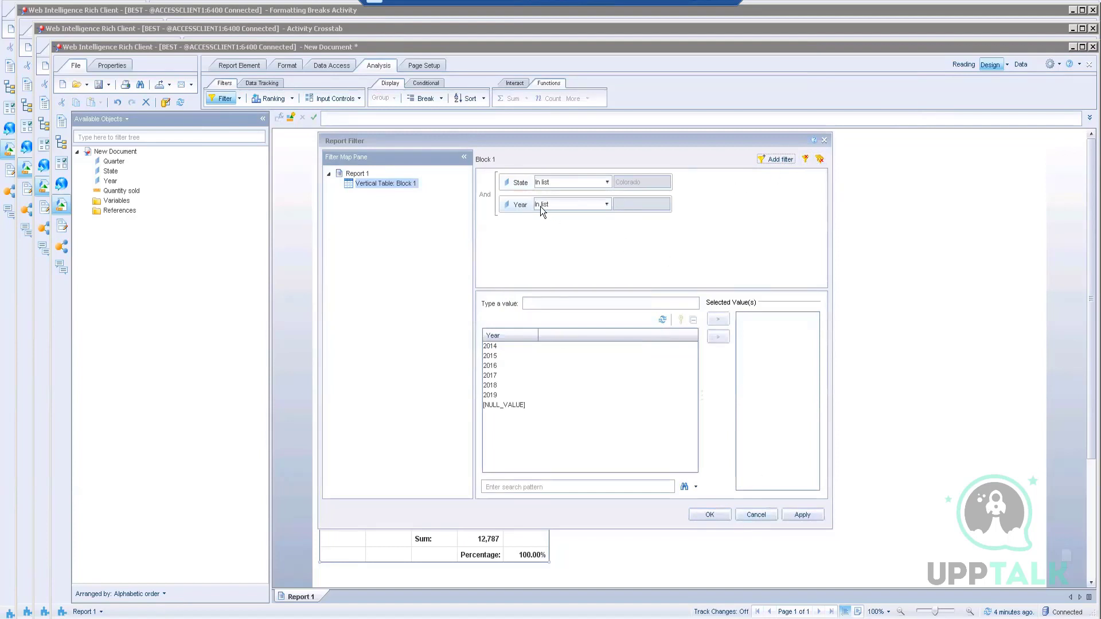
click(819, 160)
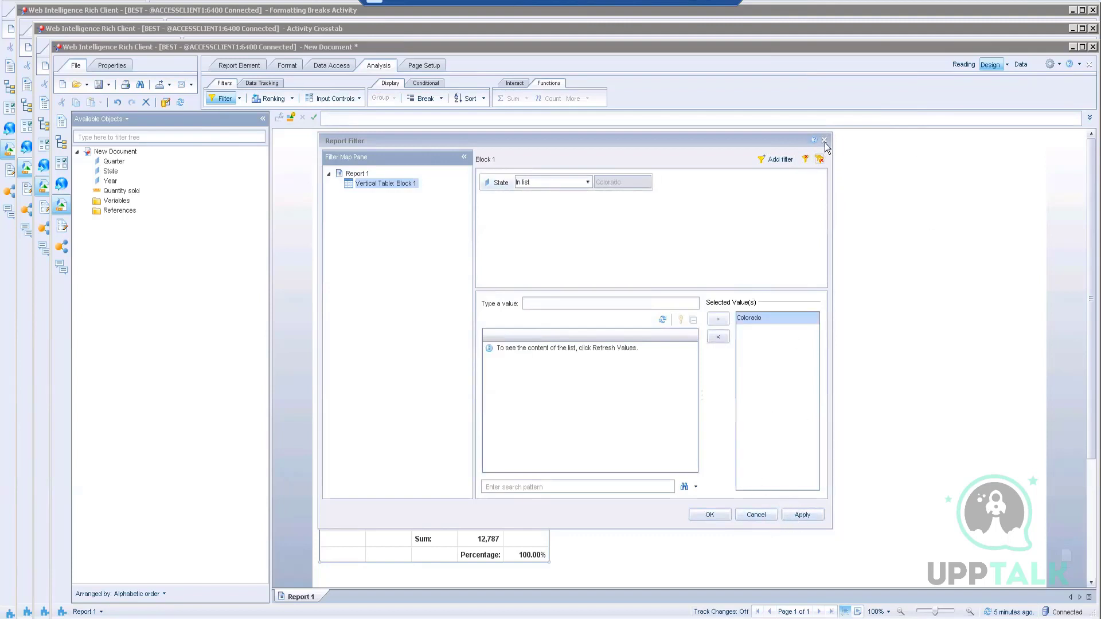
click(758, 517)
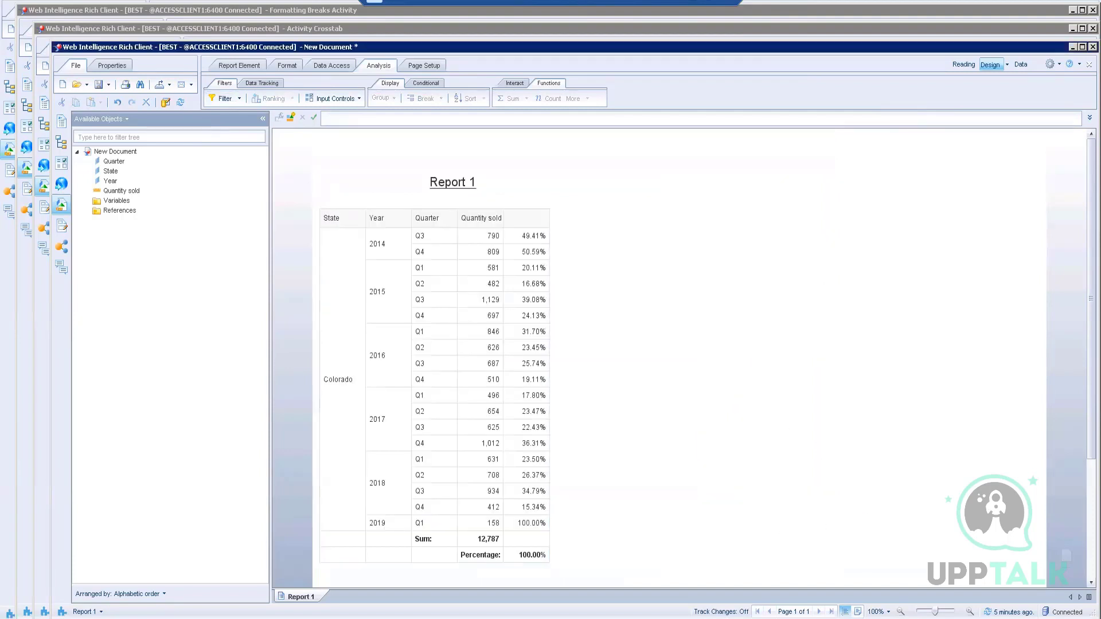
click(338, 217)
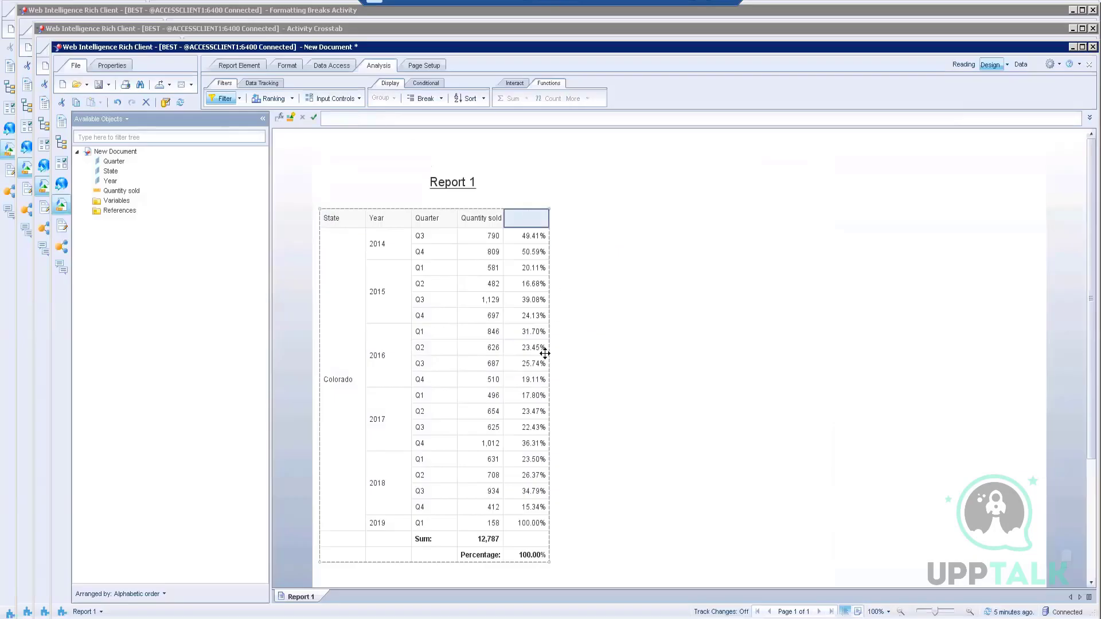
Step: Enter 'Percentage' as the header text of the percentage column
click(371, 116)
text(P)
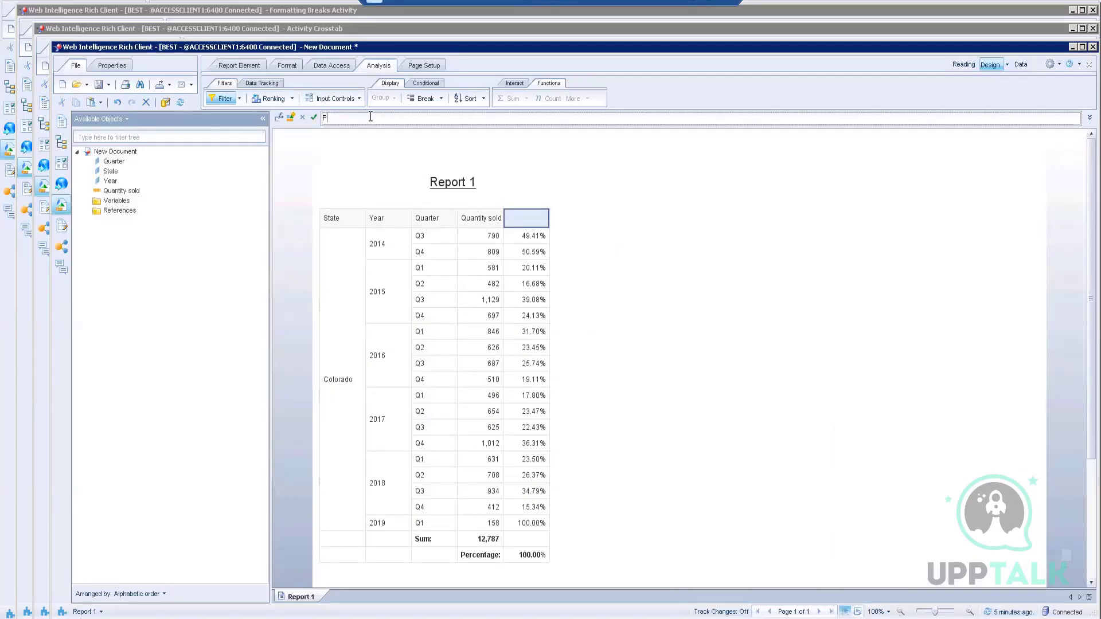
text(ercentage)
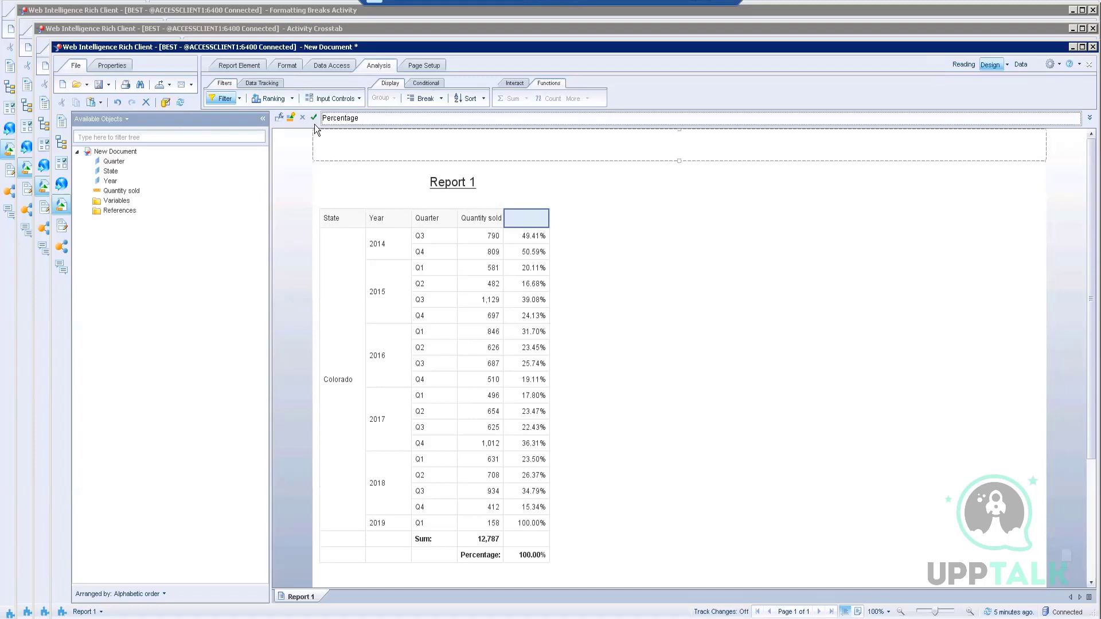
click(313, 117)
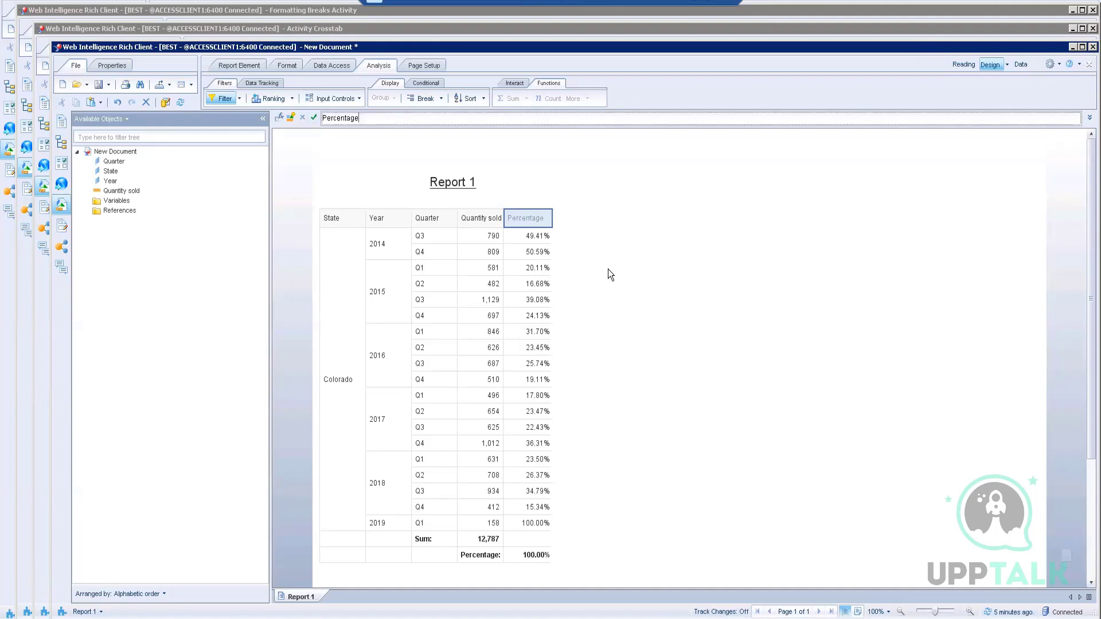
Step: Select all five header cells: State, Year, Quarter, Quantity sold and Percentage
click(355, 218)
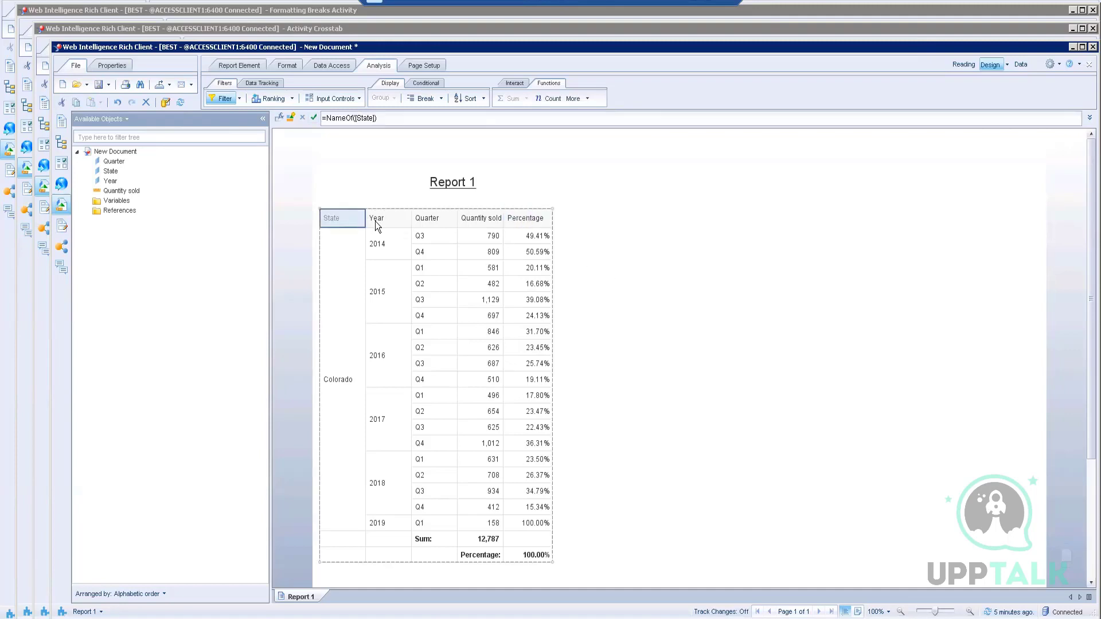
ctrl+click(394, 222)
ctrl+click(433, 221)
ctrl+click(474, 222)
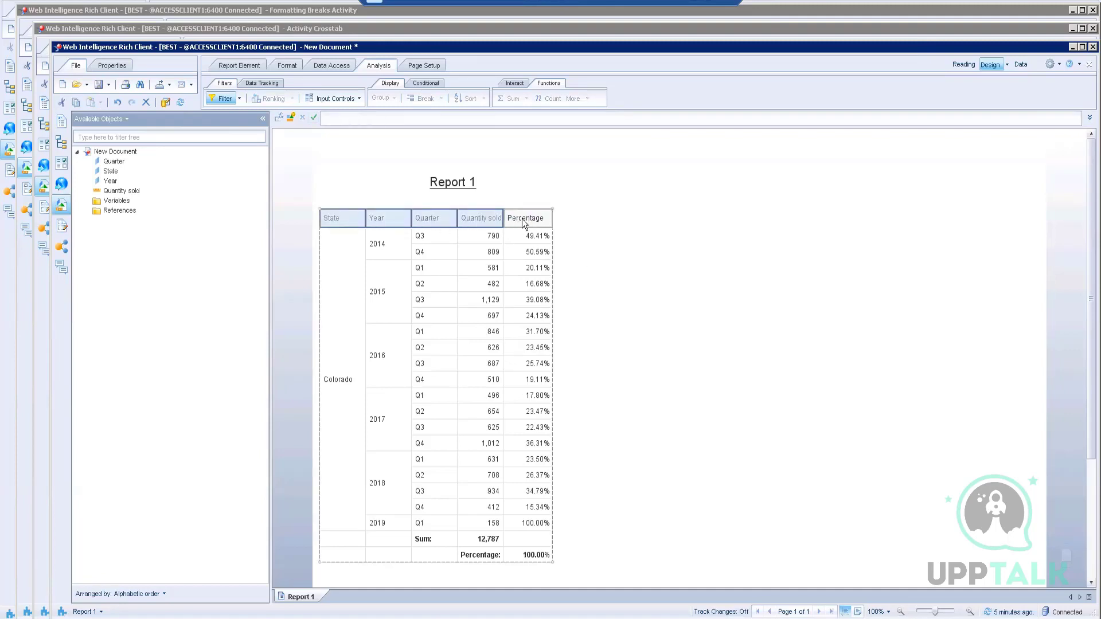
ctrl+click(525, 224)
Step: Give the header cells a blue background and white text
right_click(523, 222)
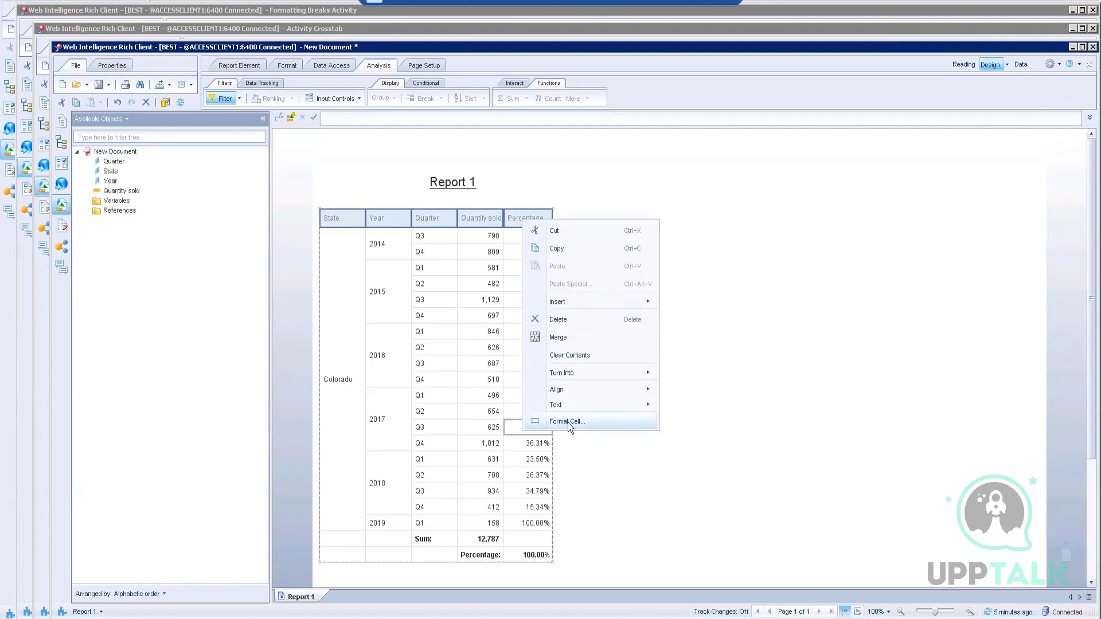
click(568, 422)
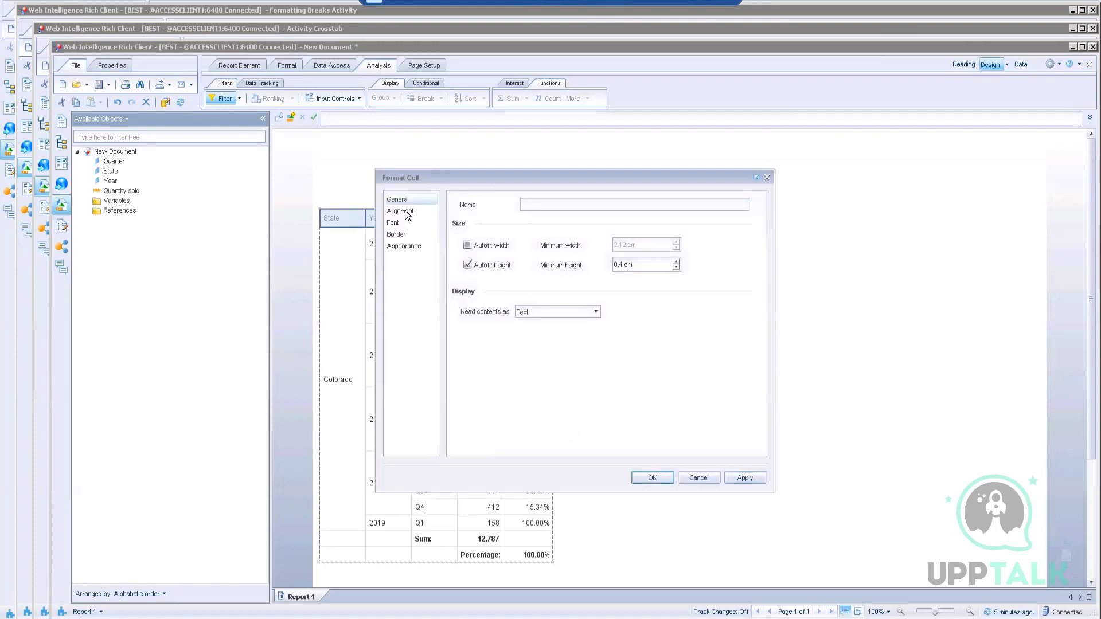
click(399, 249)
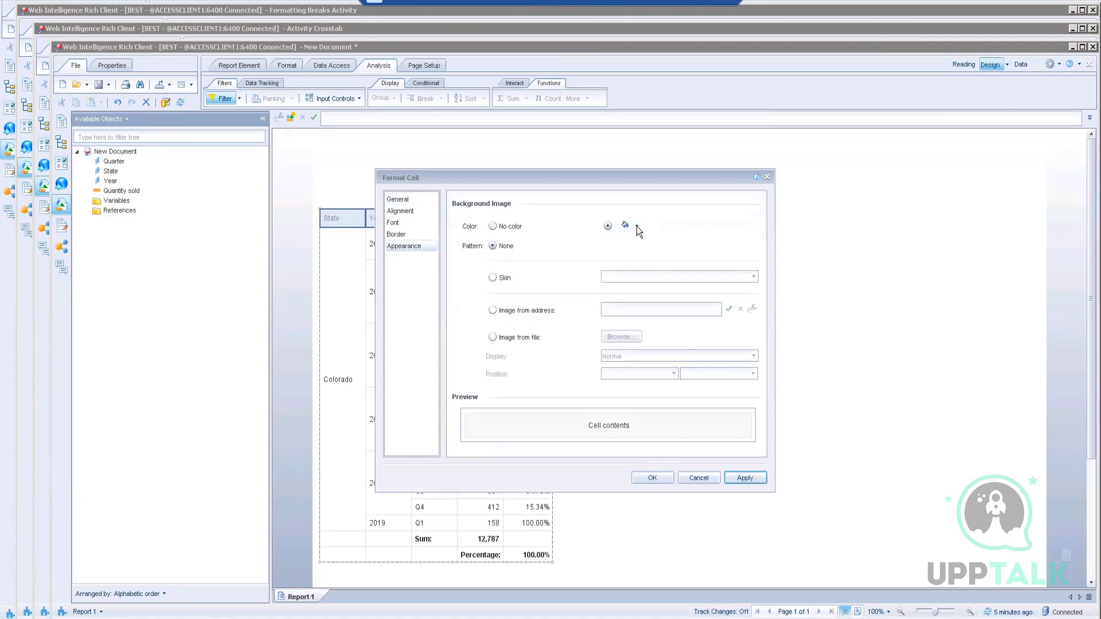
click(636, 226)
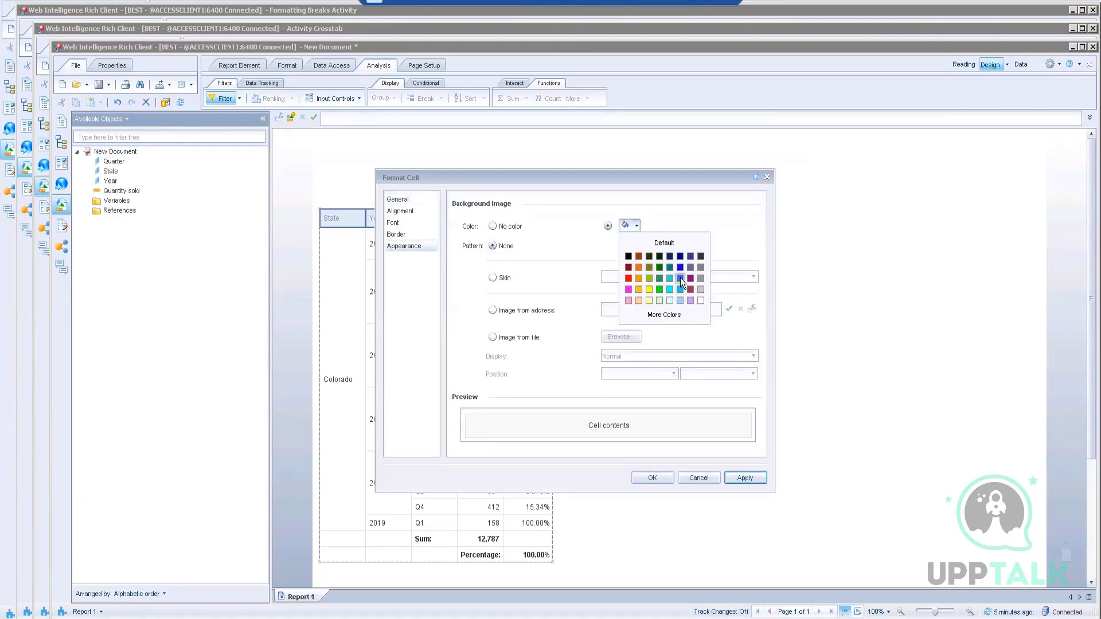
click(680, 279)
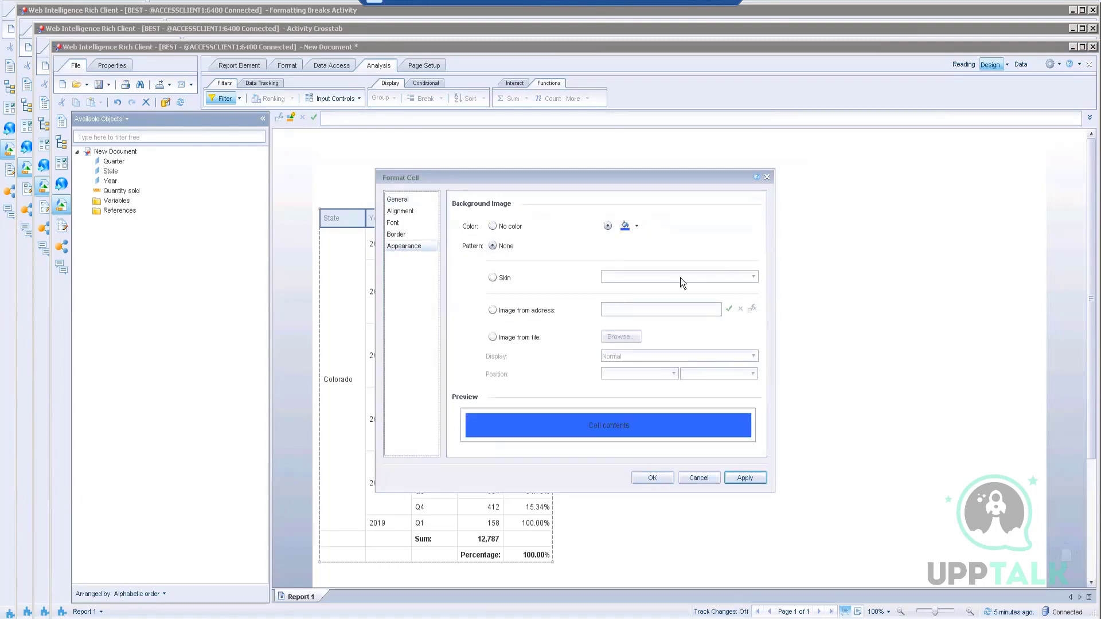
click(406, 222)
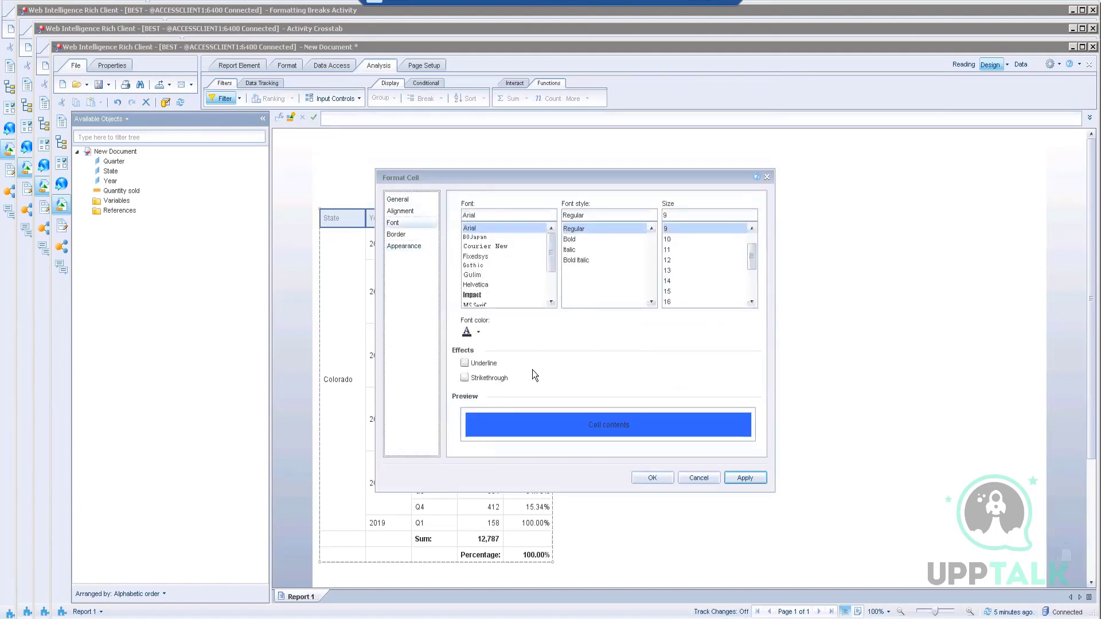
click(478, 332)
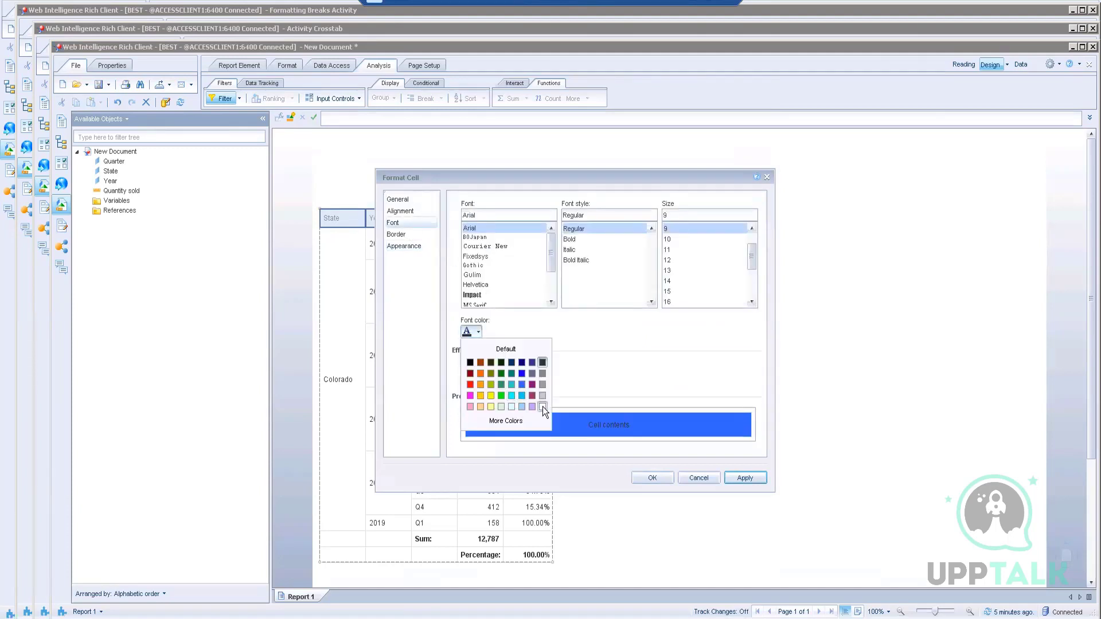
click(542, 407)
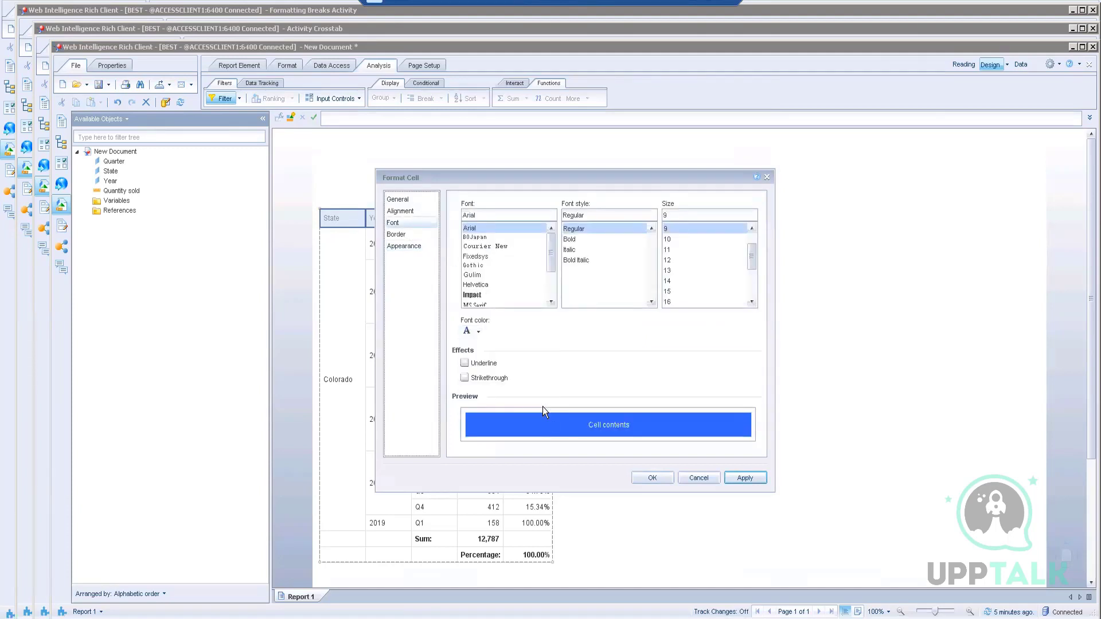
Step: Make the header text bold at size 10 and autofit the Quantity sold column
click(407, 199)
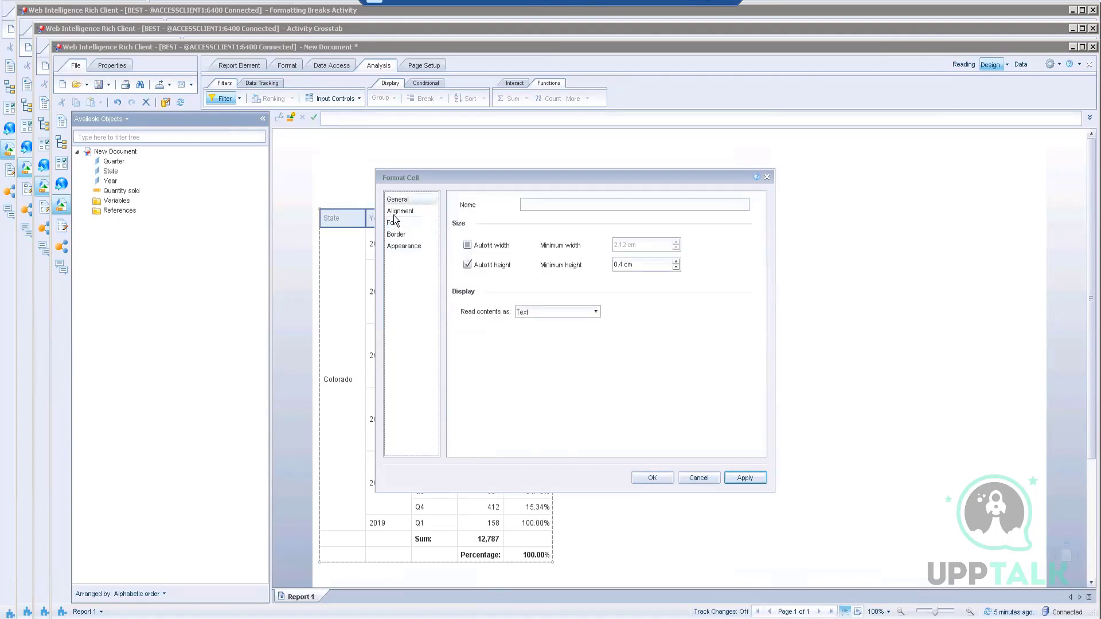
click(394, 212)
click(395, 223)
click(395, 235)
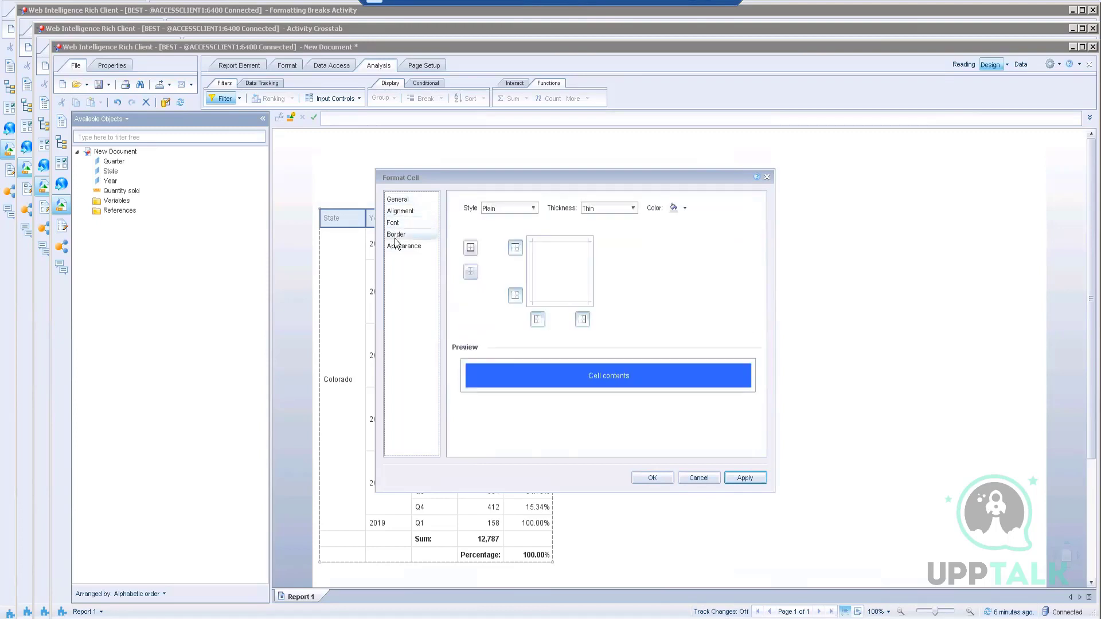
click(395, 223)
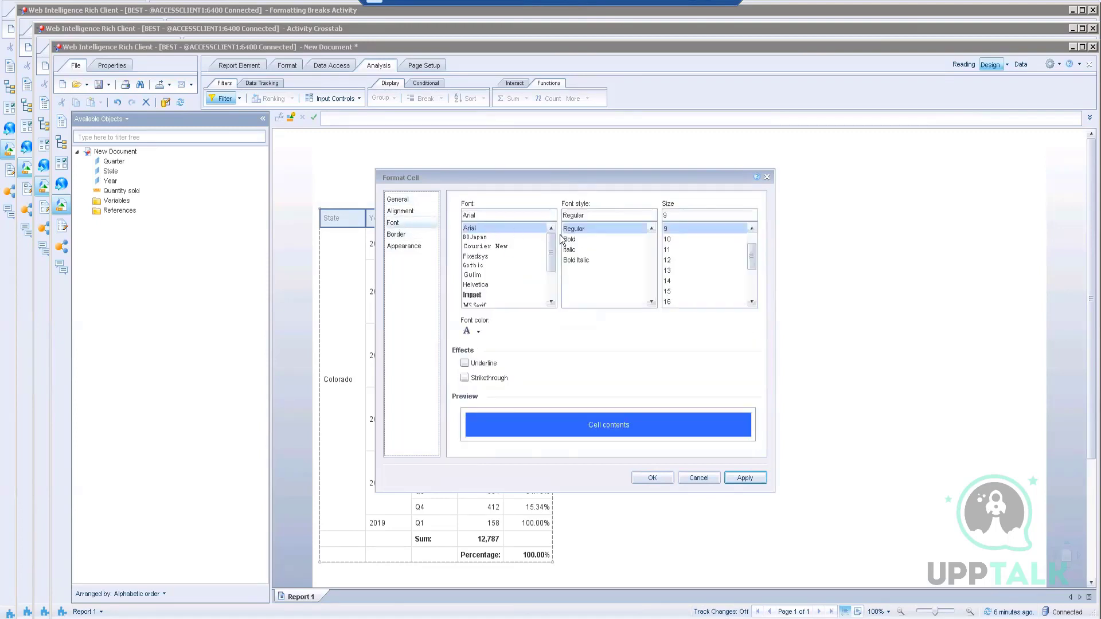
click(579, 240)
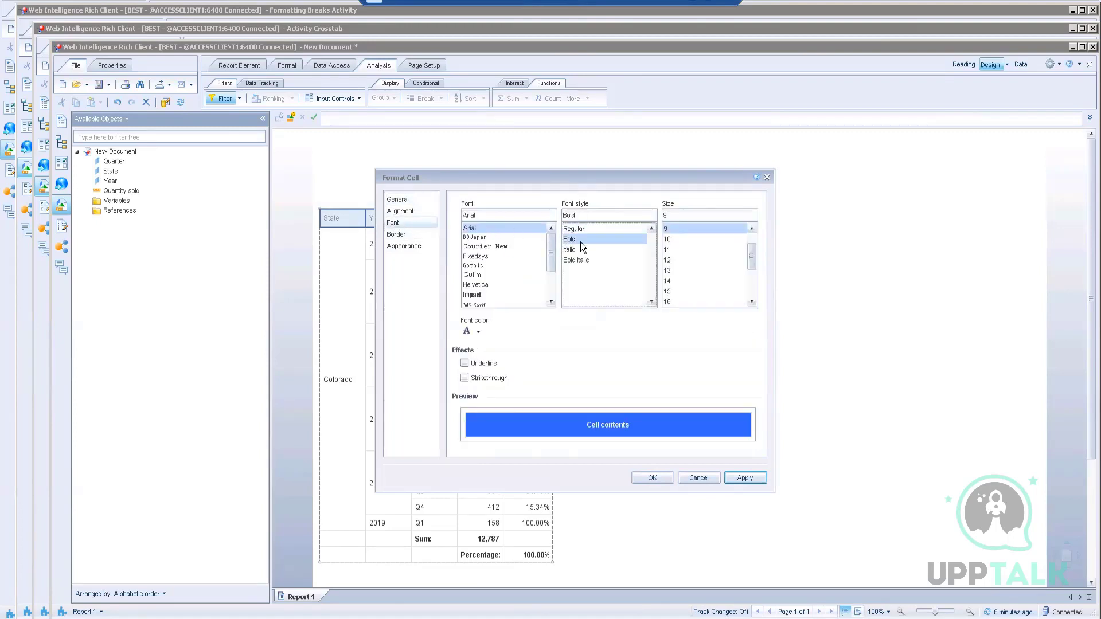
click(682, 239)
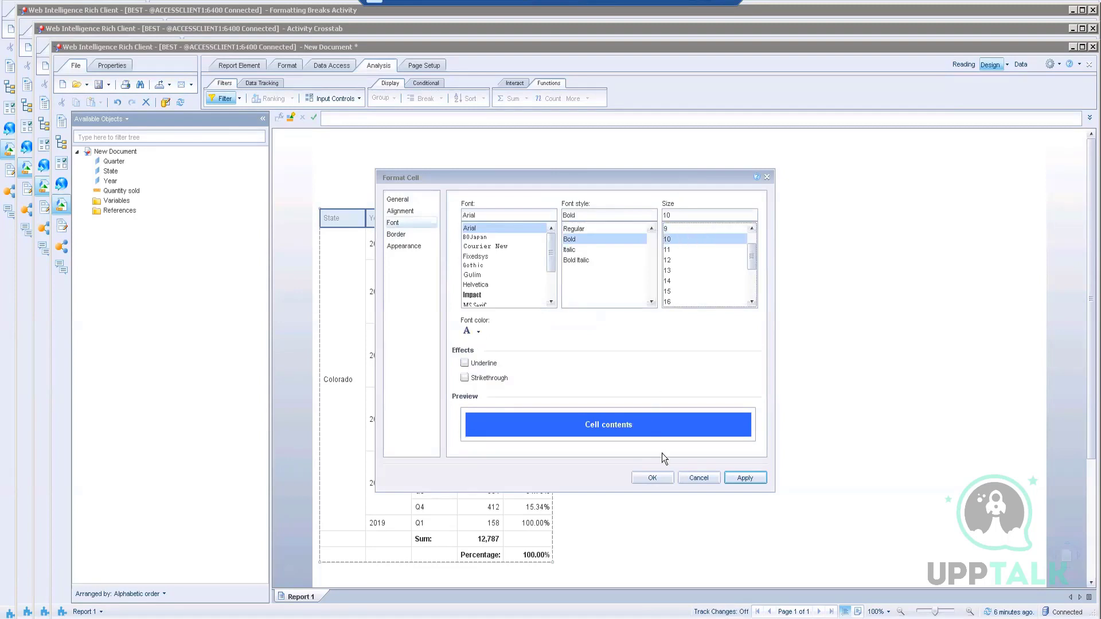
click(641, 477)
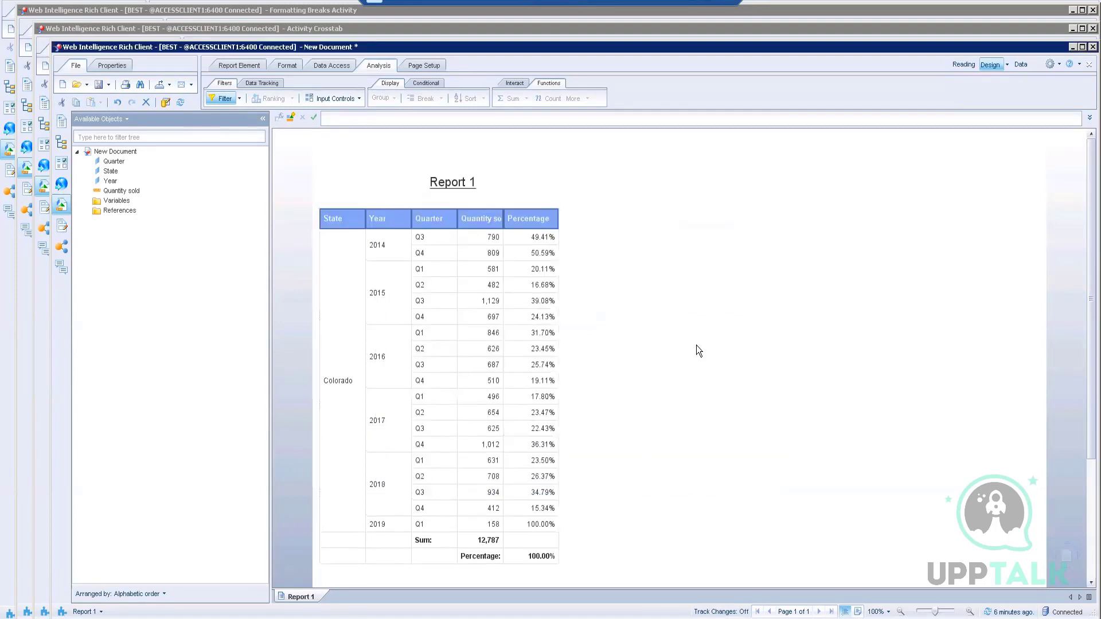
double_click(502, 220)
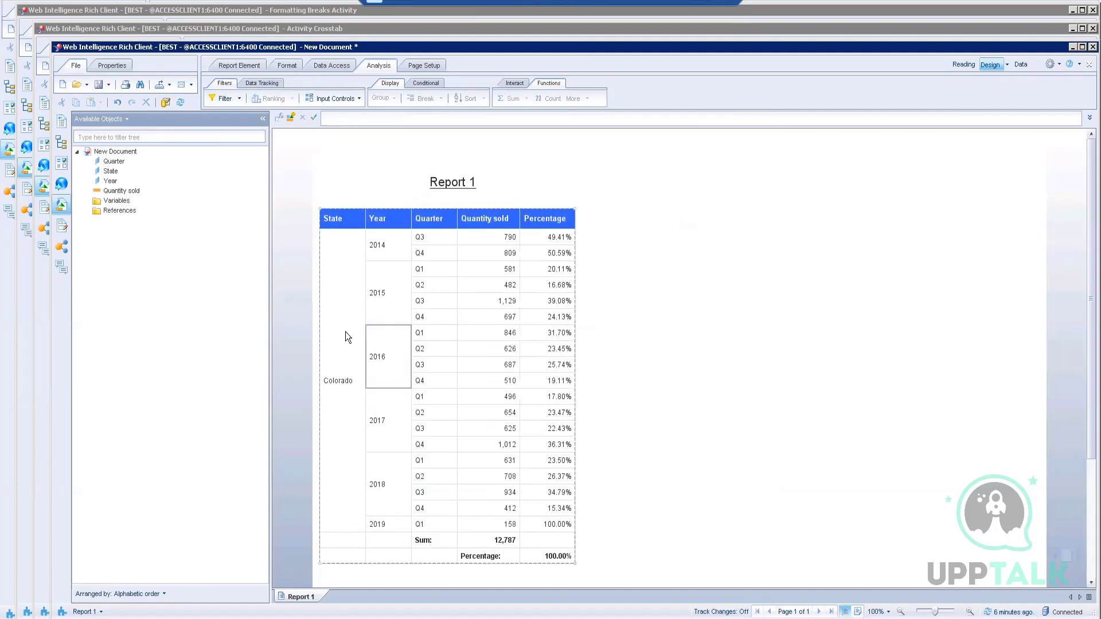
click(341, 355)
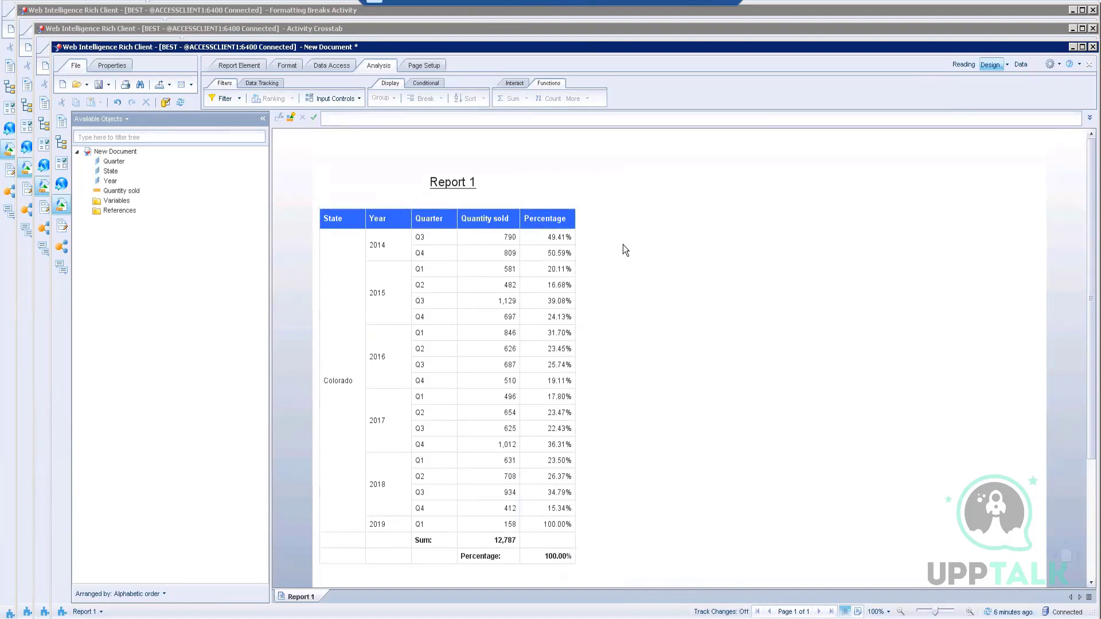
scroll(752, 416, down, 3)
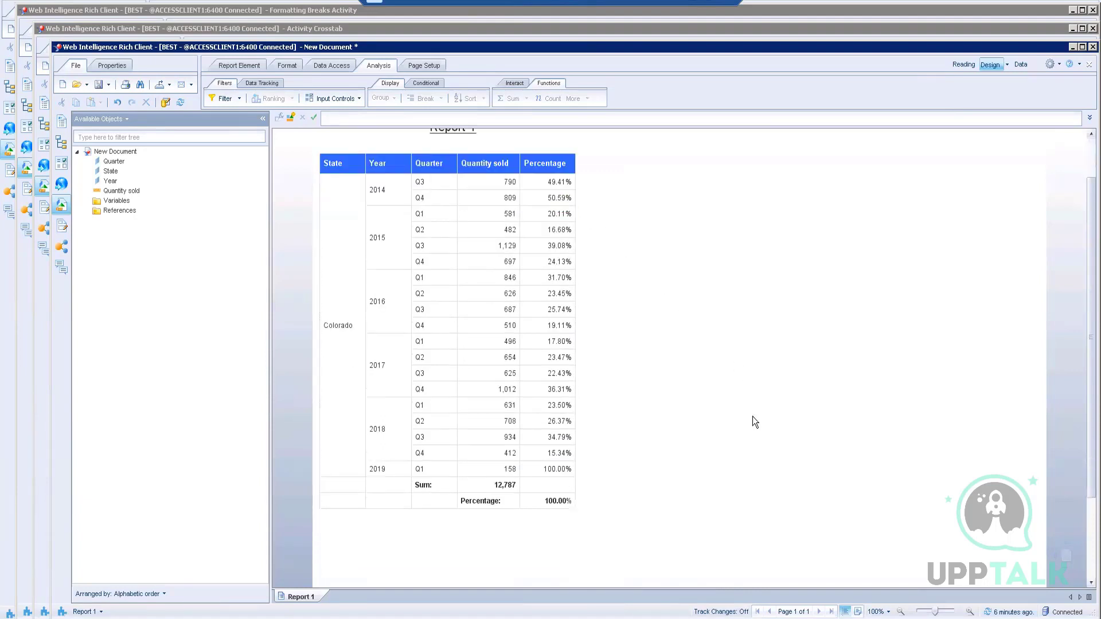
scroll(752, 416, up, 2)
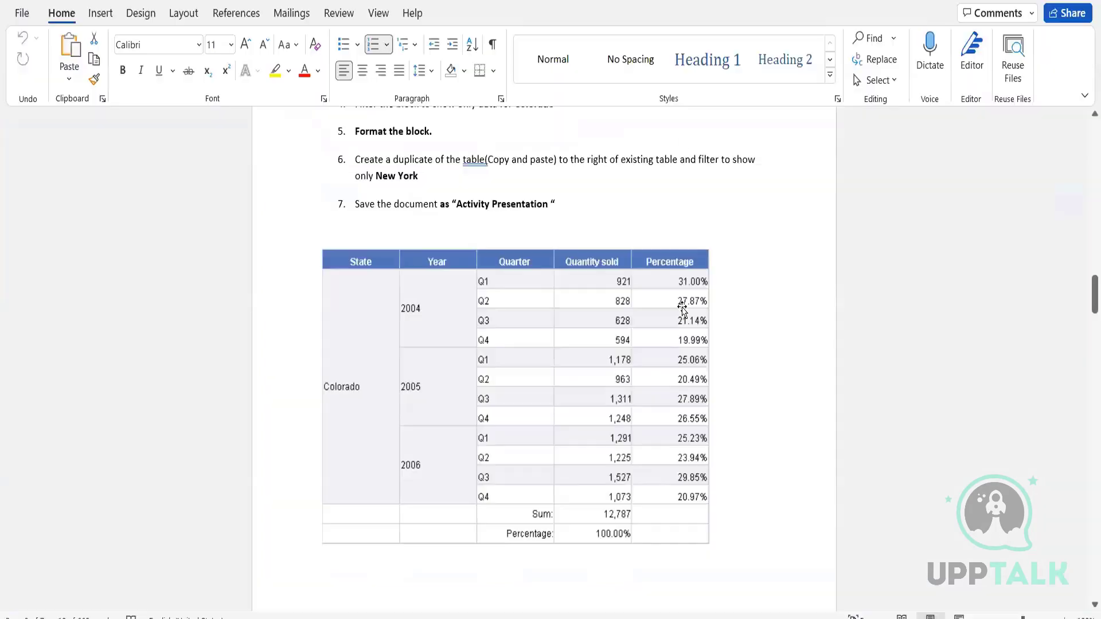
scroll(683, 309, up, 1)
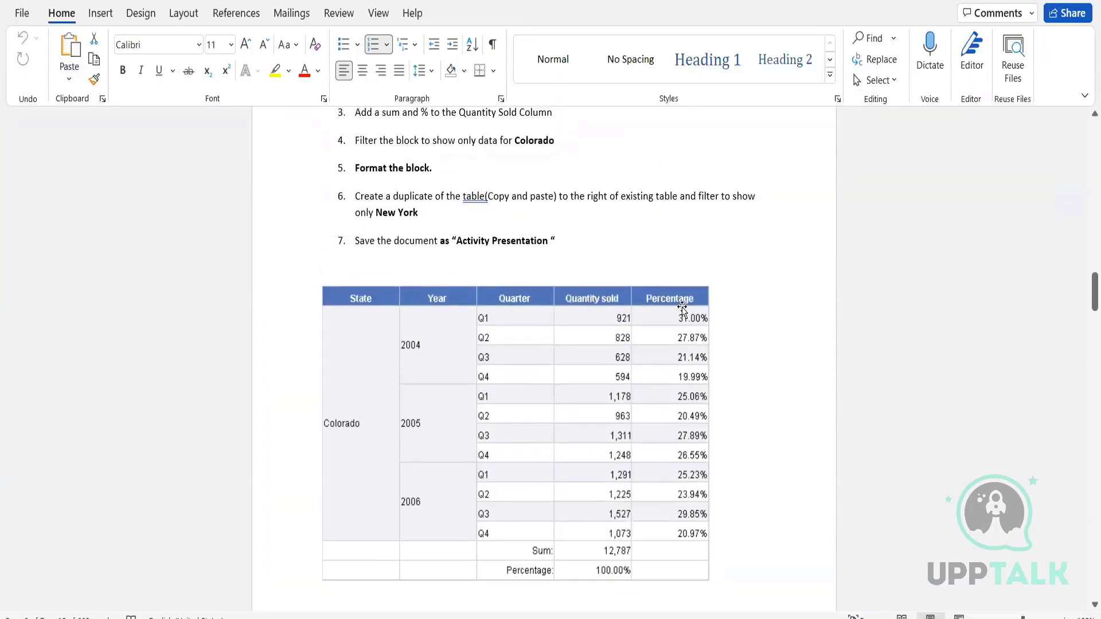
scroll(682, 310, down, 8)
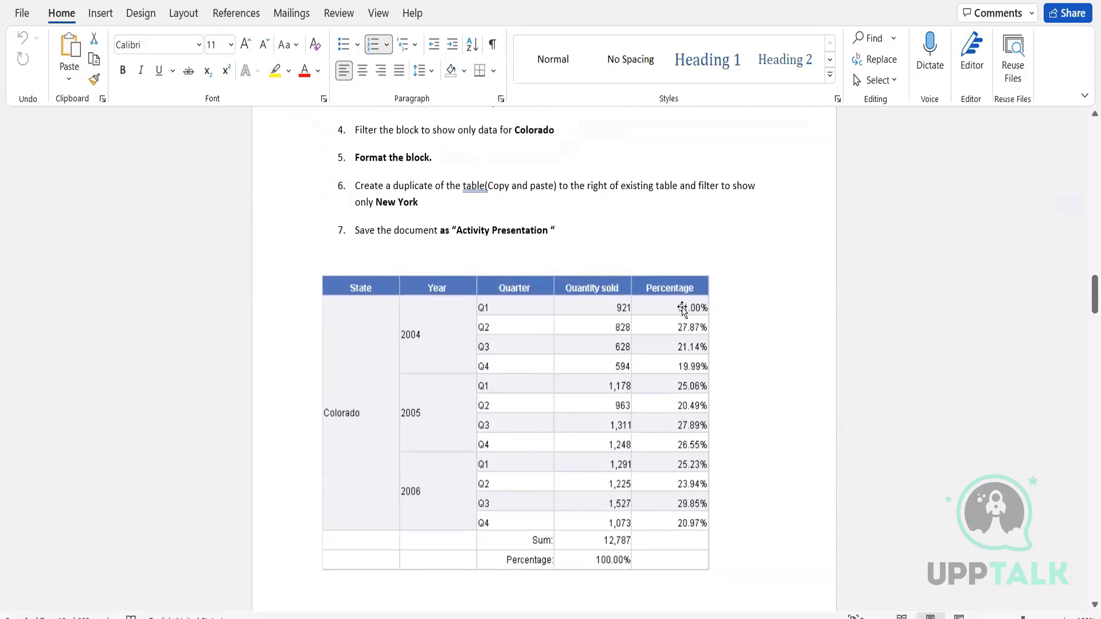
scroll(682, 307, up, 7)
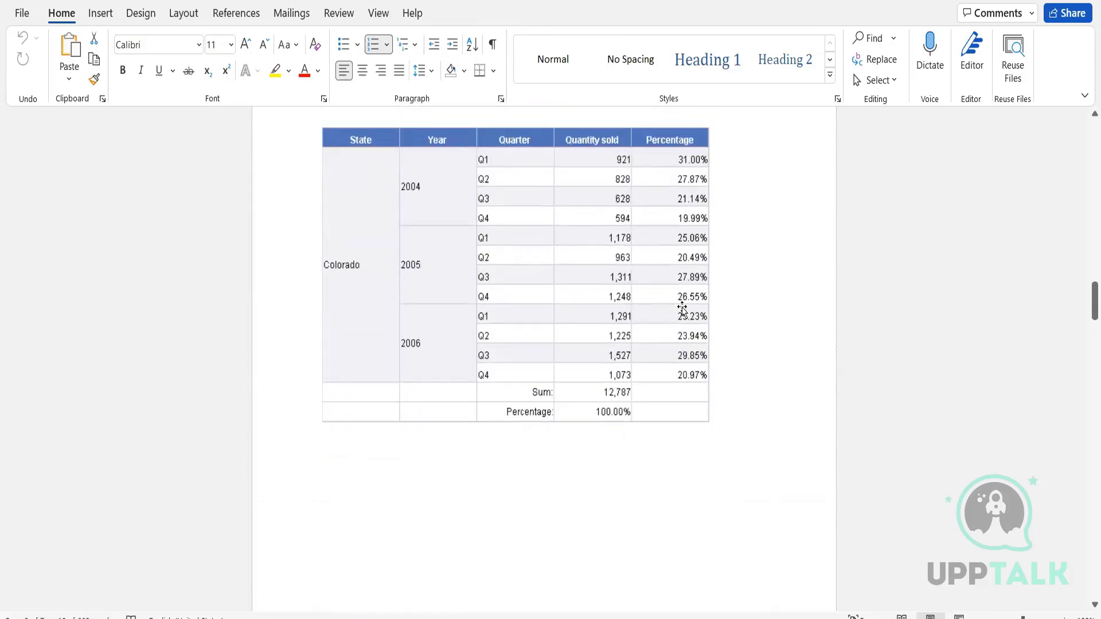
scroll(682, 310, up, 1)
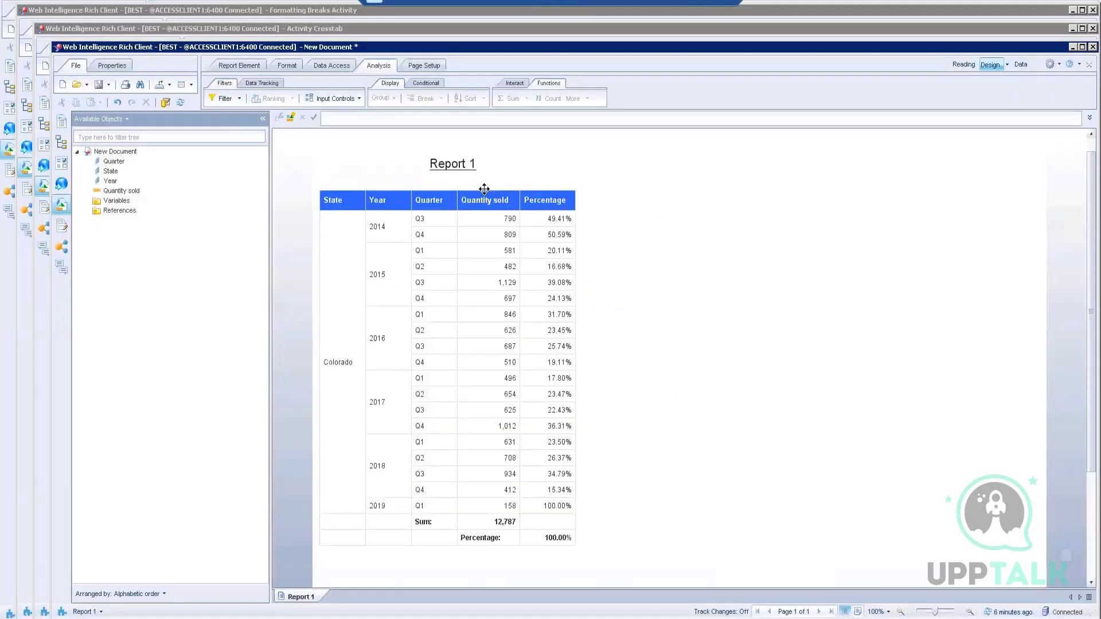
Step: Copy the Colorado table and paste the duplicate to the right of the original
right_click(483, 188)
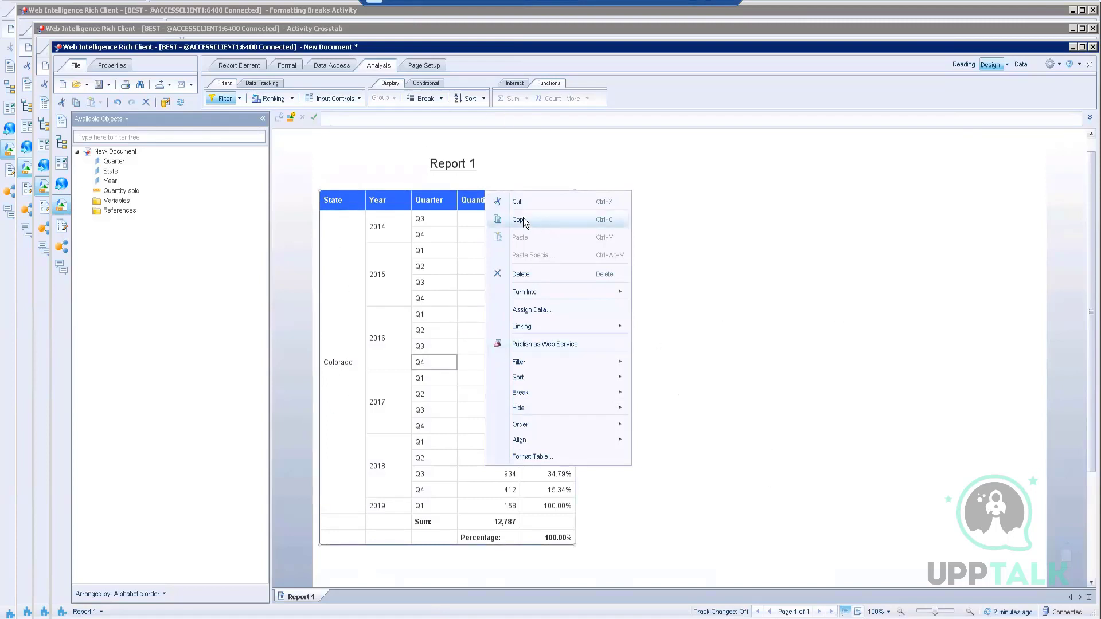
click(771, 274)
right_click(773, 274)
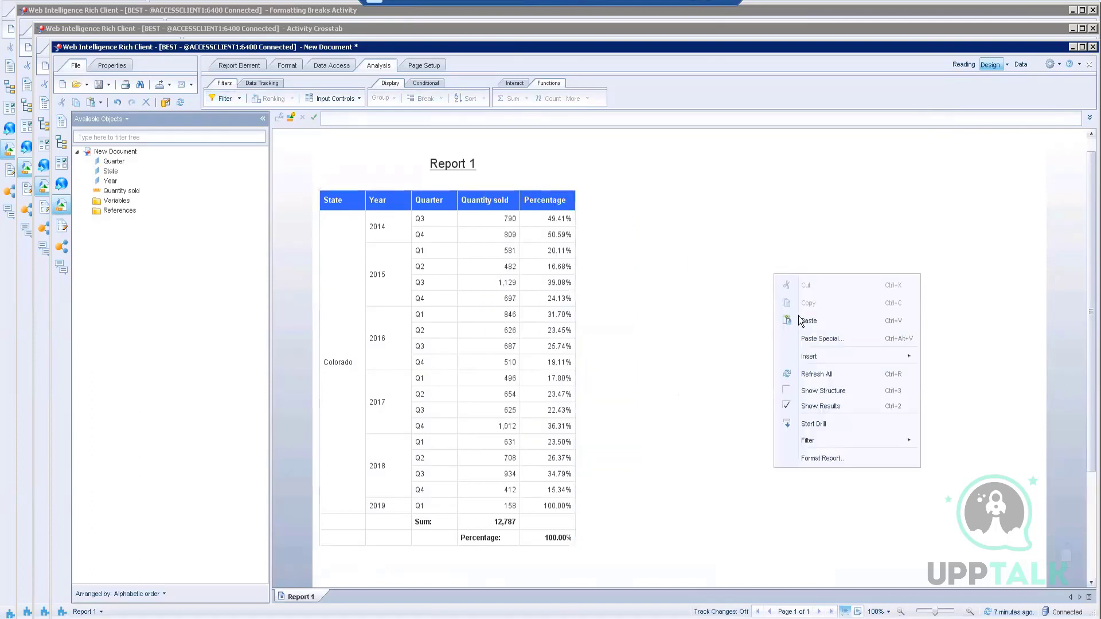
click(803, 320)
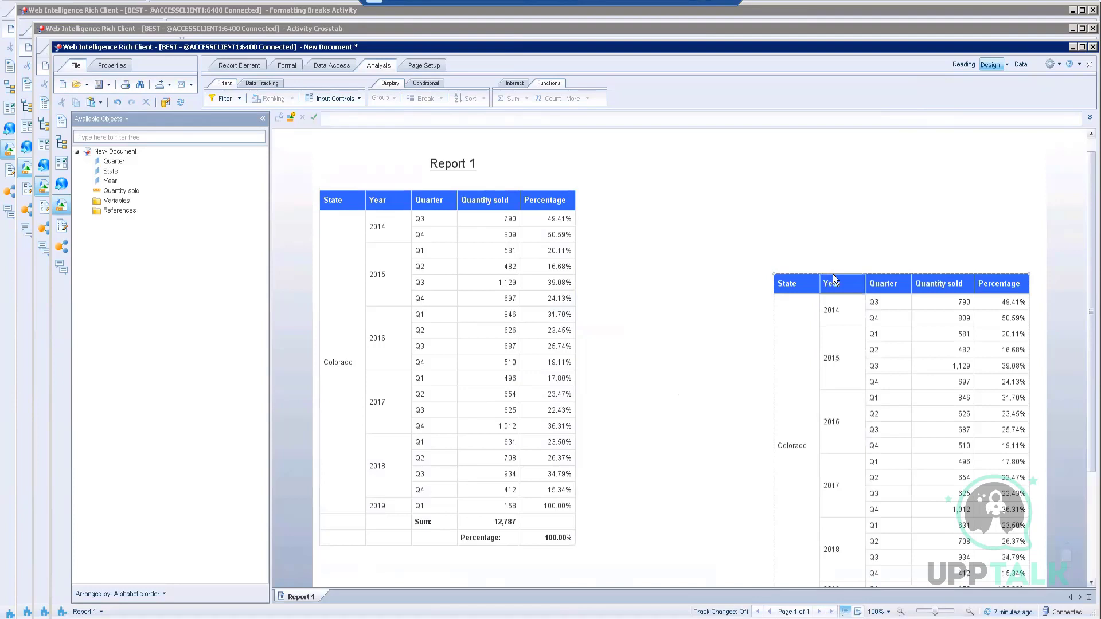
drag(833, 274, 720, 183)
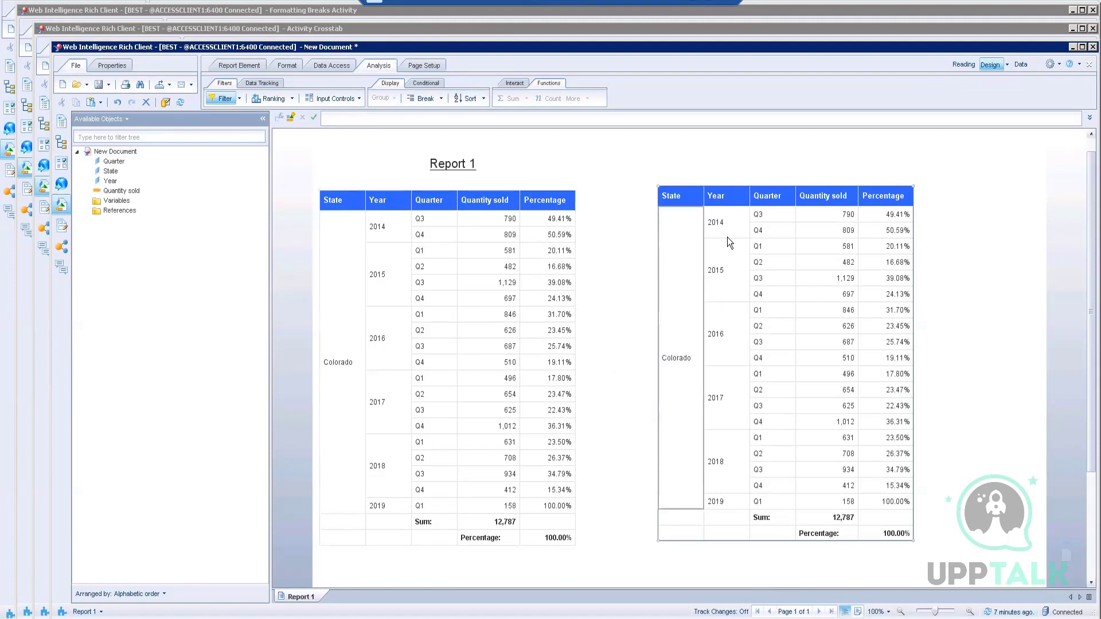
Step: Change the duplicate table's State filter from Colorado to New York
right_click(748, 185)
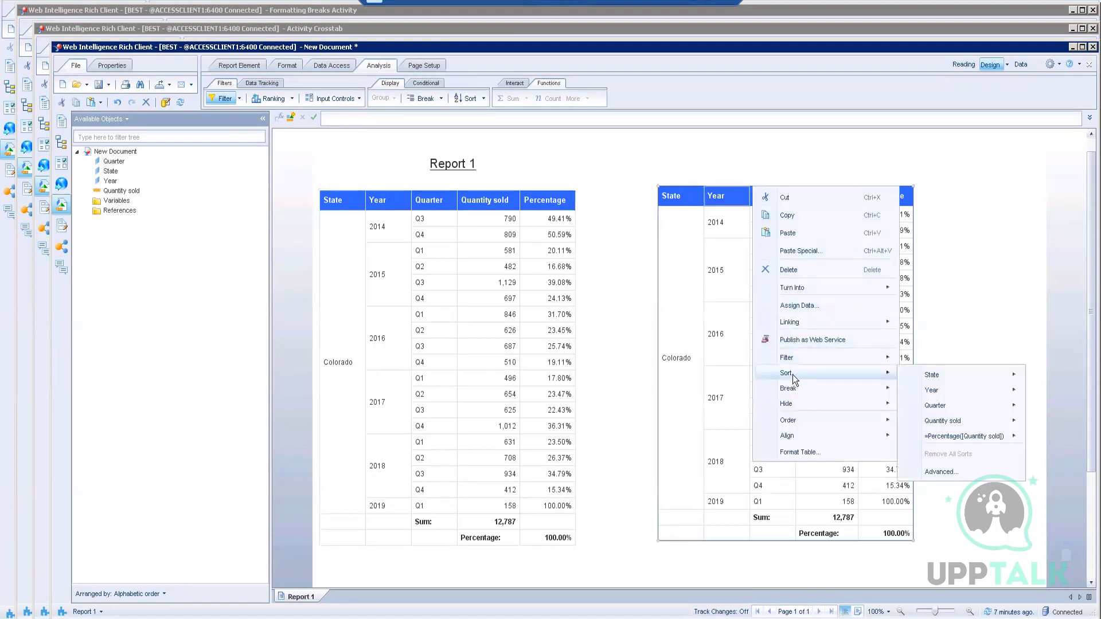
mouse_move(879, 356)
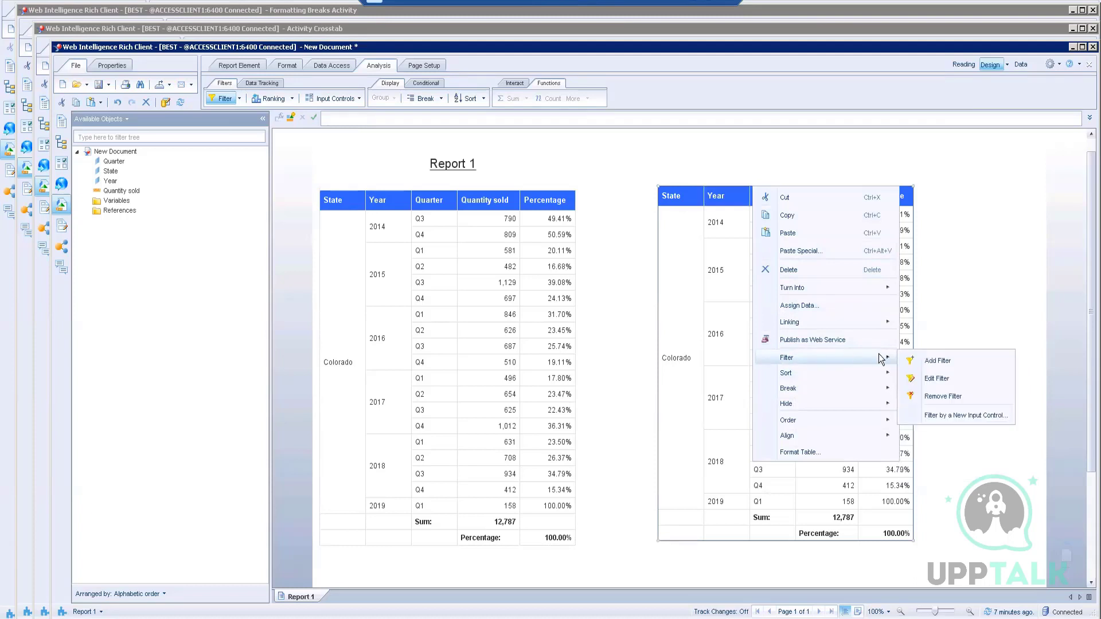
click(937, 379)
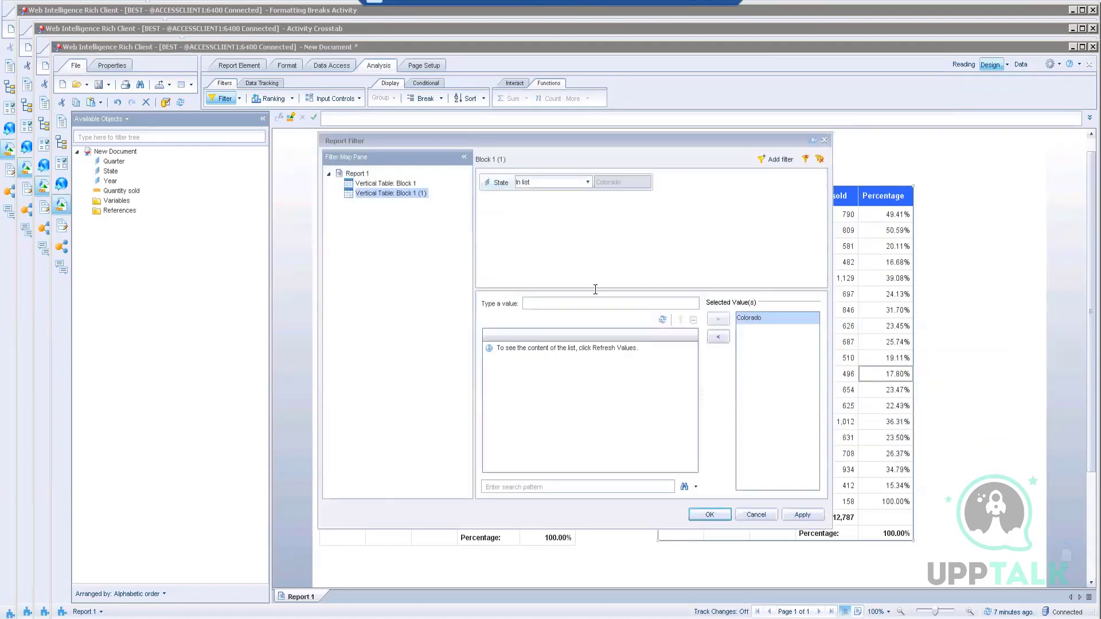
click(662, 321)
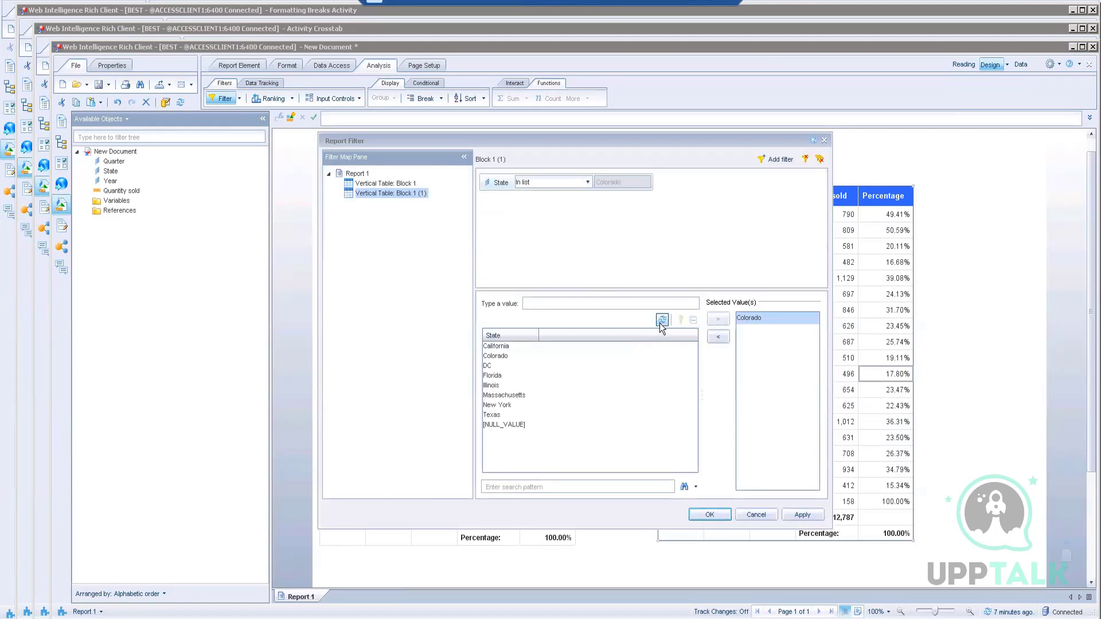
click(504, 405)
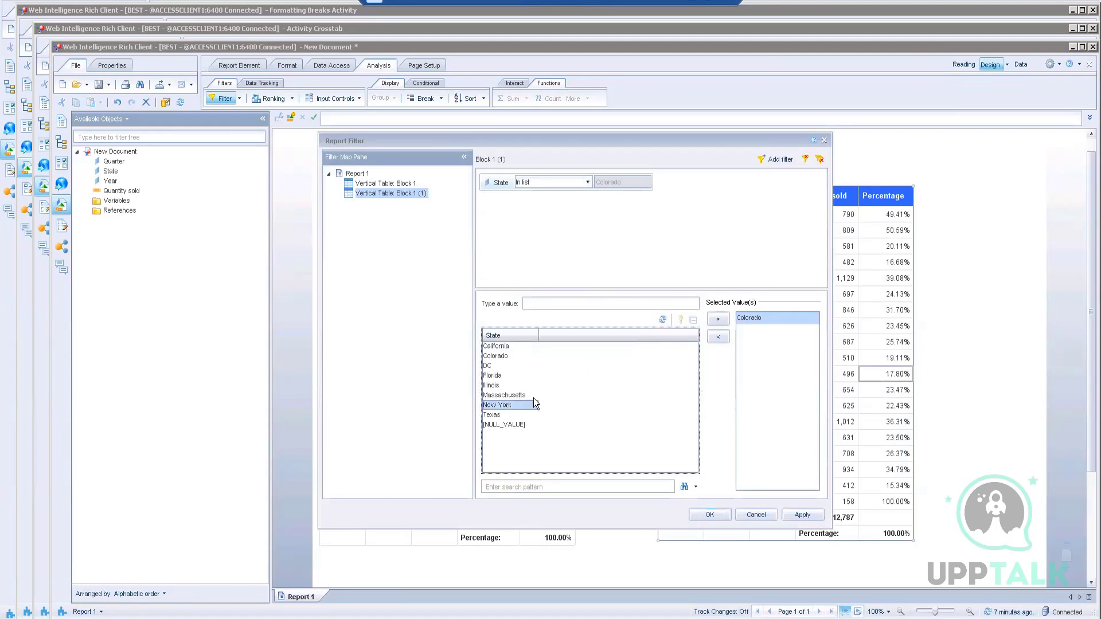
click(718, 318)
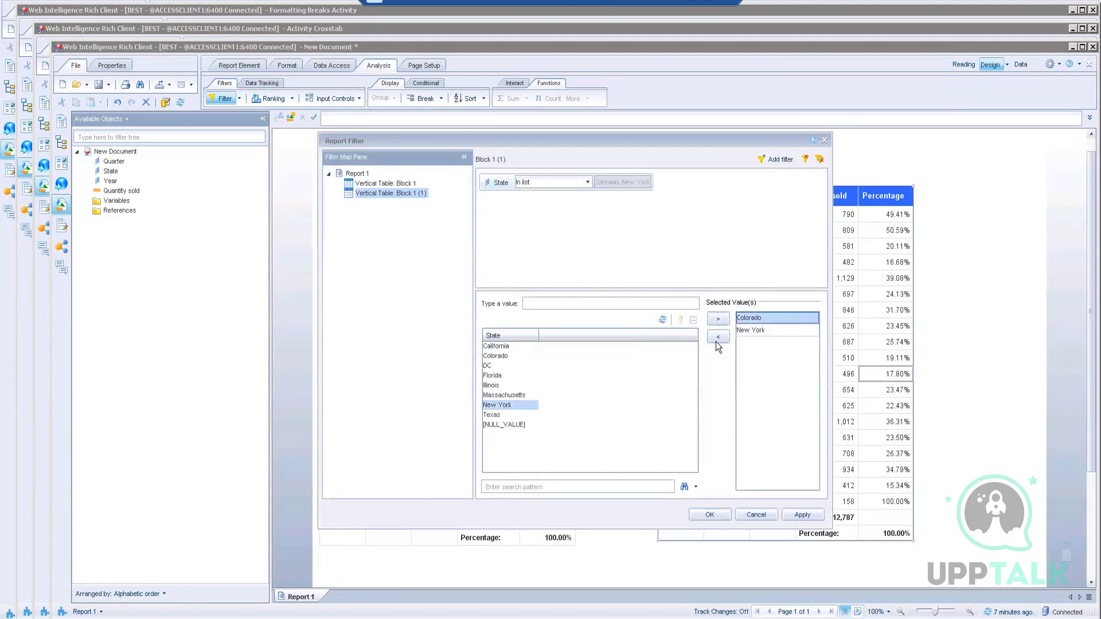
click(716, 339)
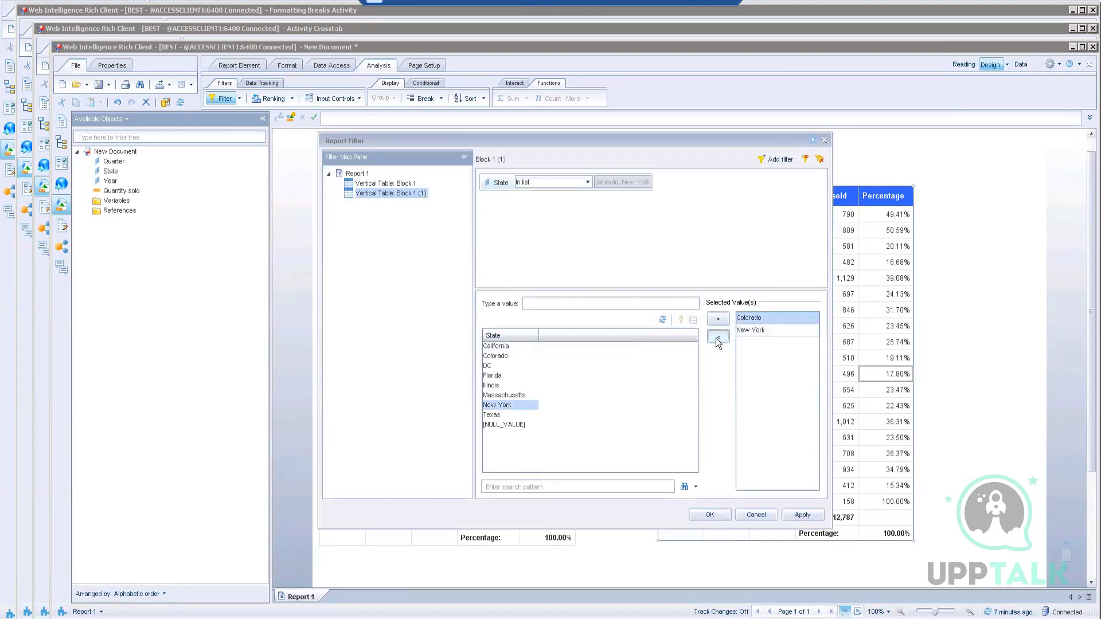
click(715, 511)
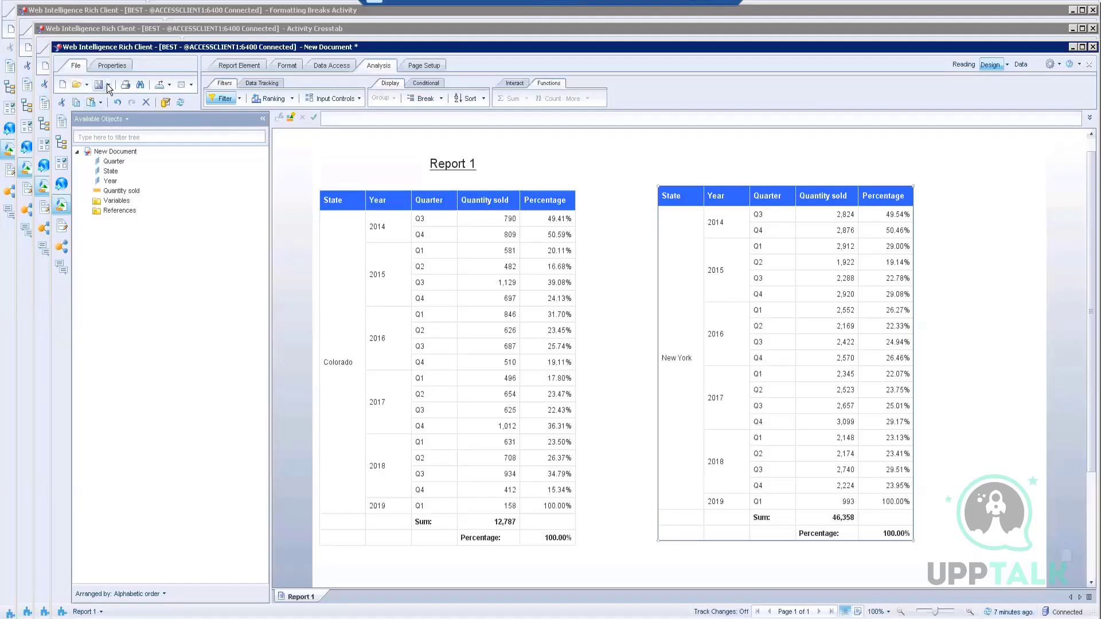
Step: Save the document to Enterprise in the personal folder as 'Activity Presentation'
click(108, 85)
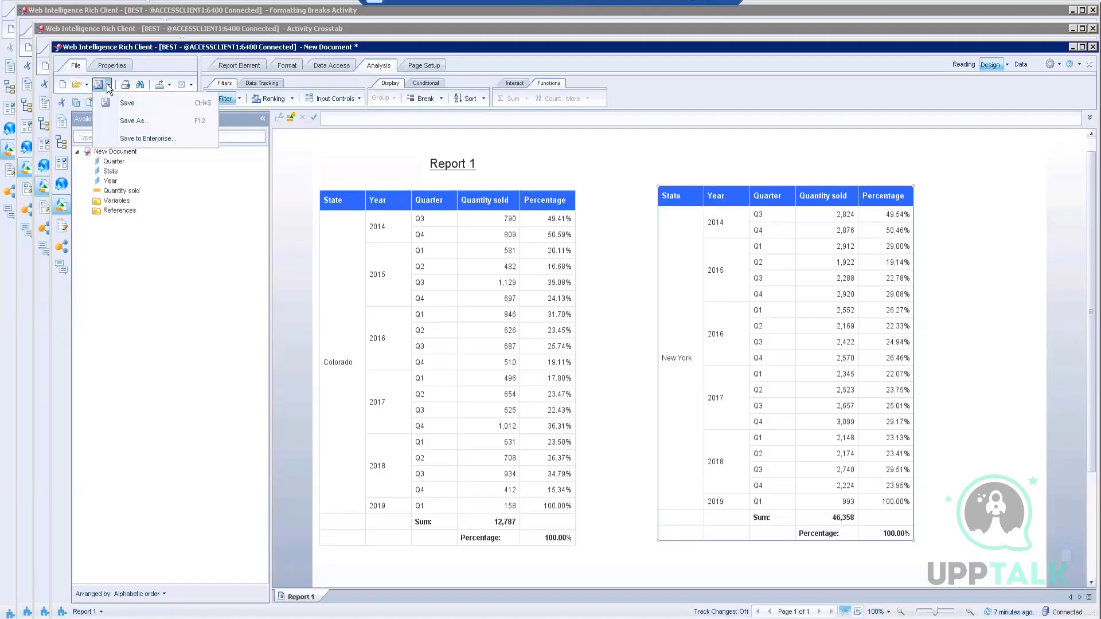
click(132, 139)
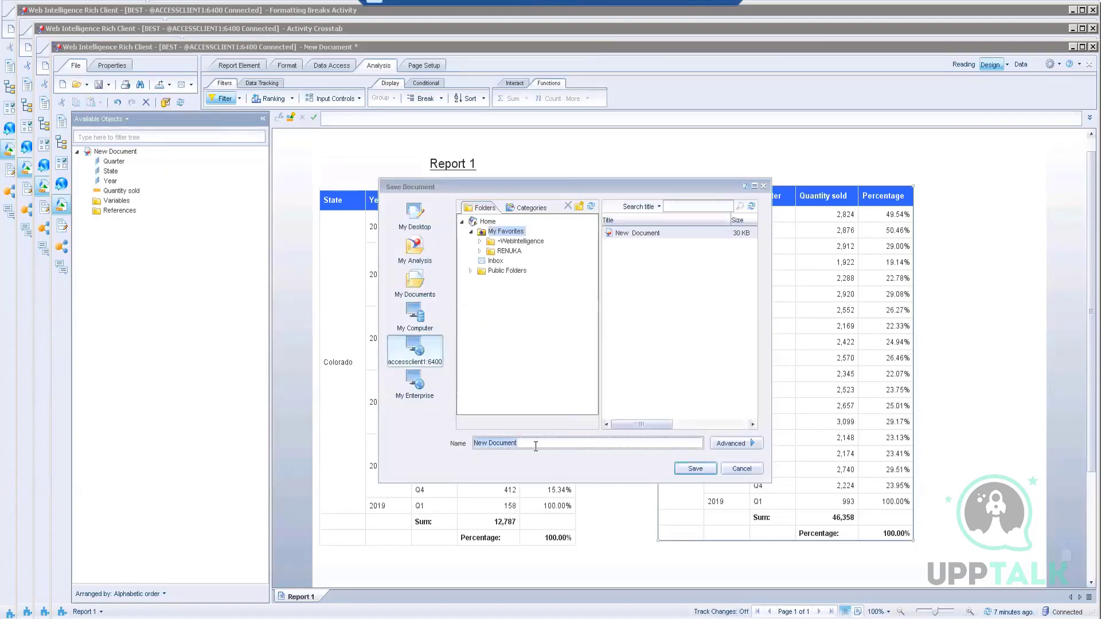
click(510, 251)
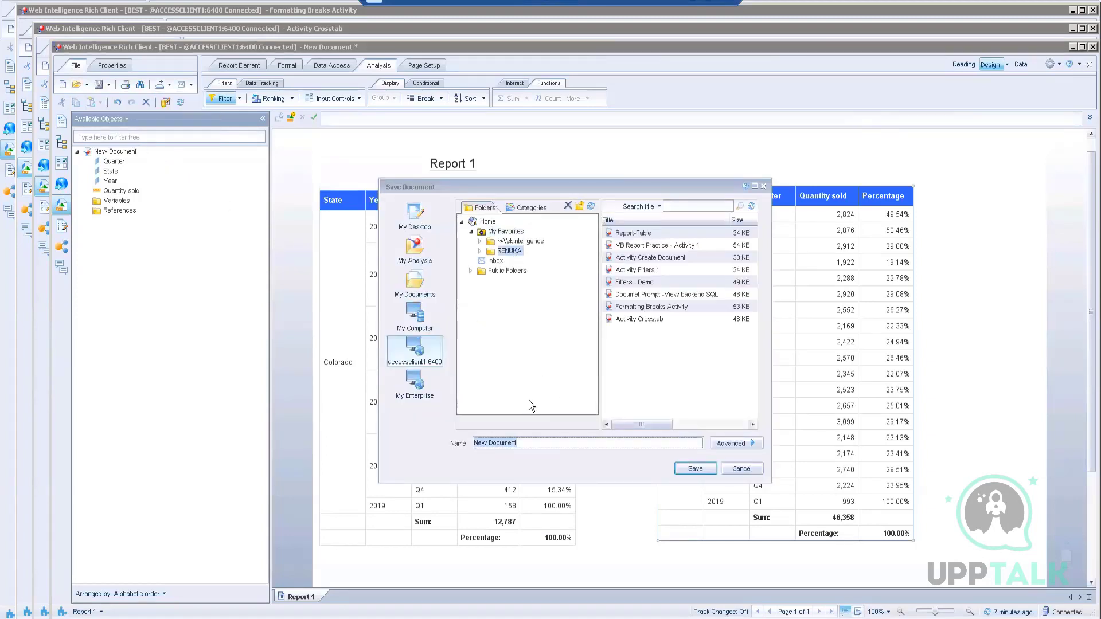
text(Activity Presentation)
click(694, 468)
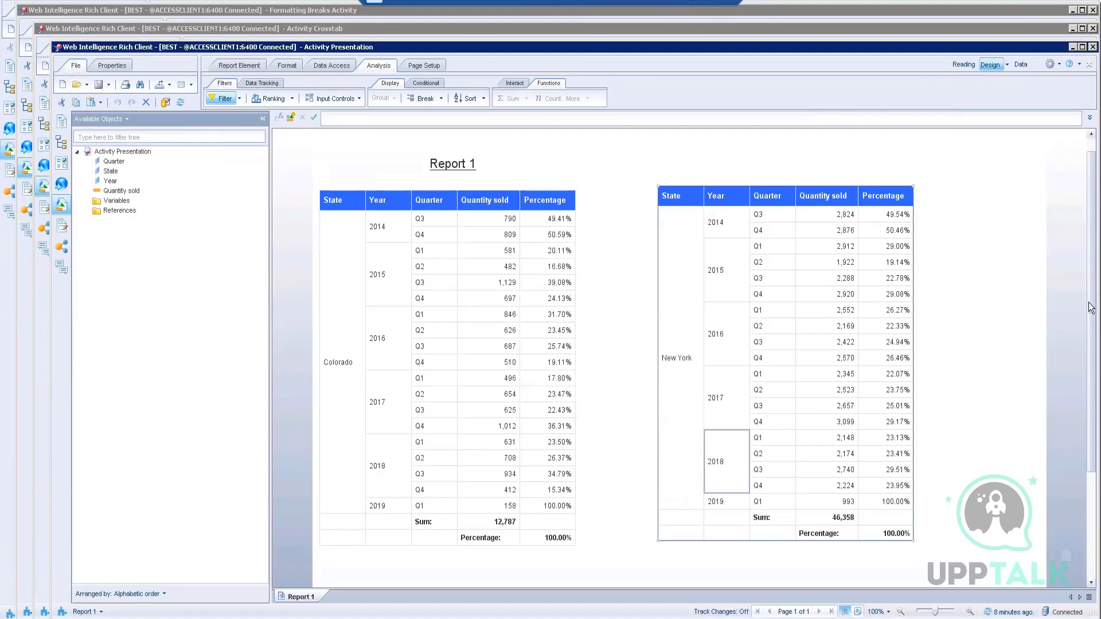
click(1014, 274)
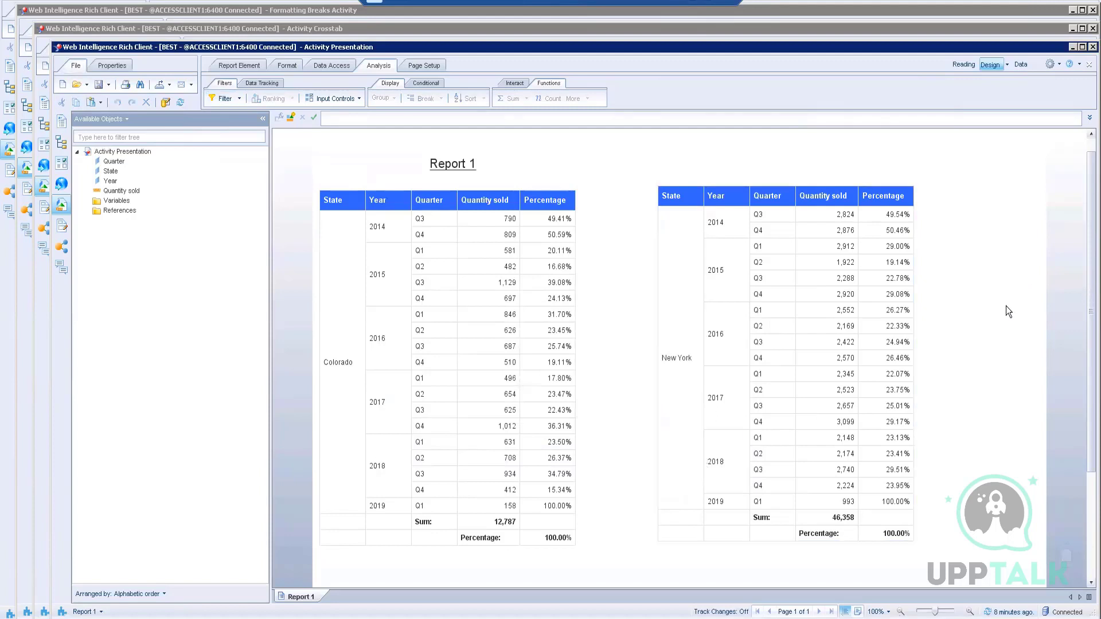